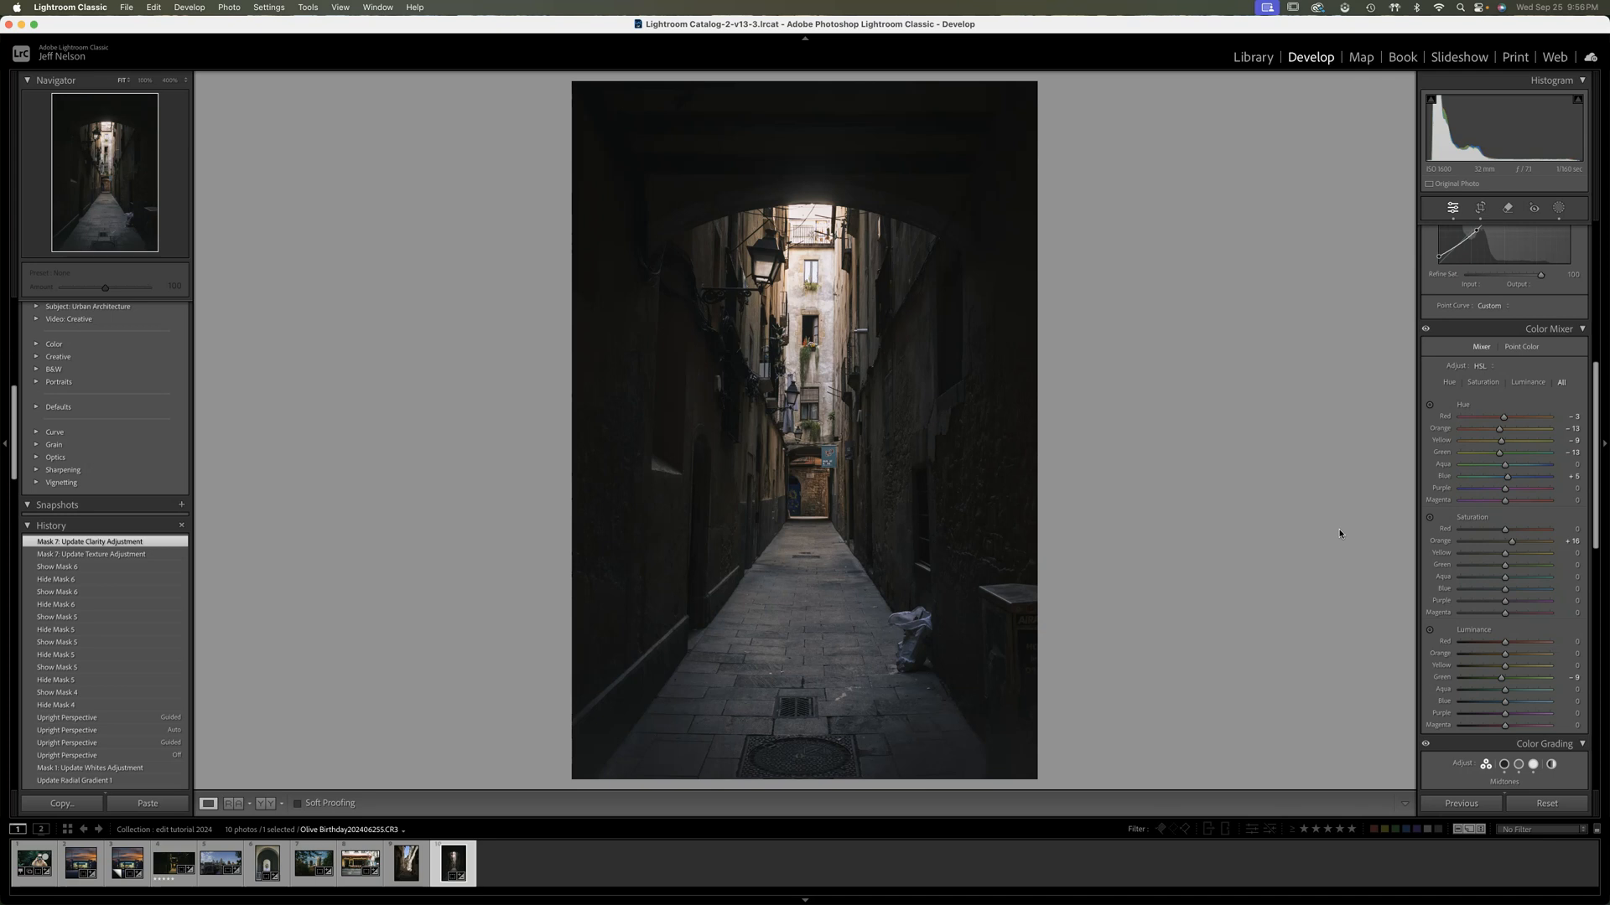
Compare the alley photo before and after editing, first full-size and then side by side, and return to the single-photo view
{"action": "left_click", "coordinate": [1370, 488]}
{"action": "key", "text": "backslash"}
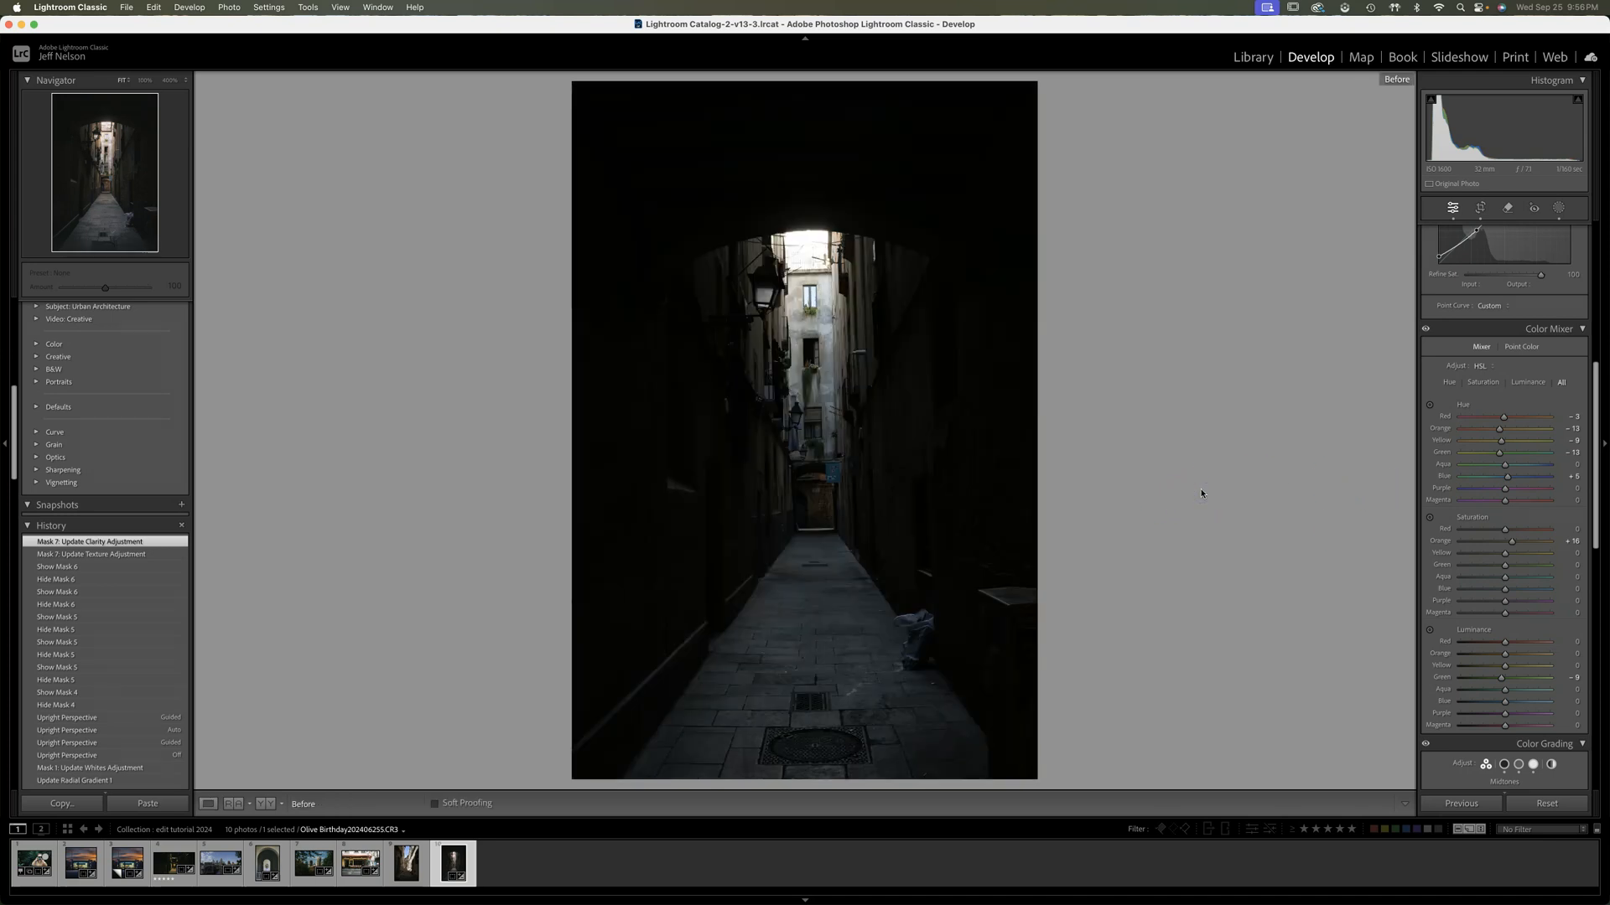
{"action": "key", "text": "backslash"}
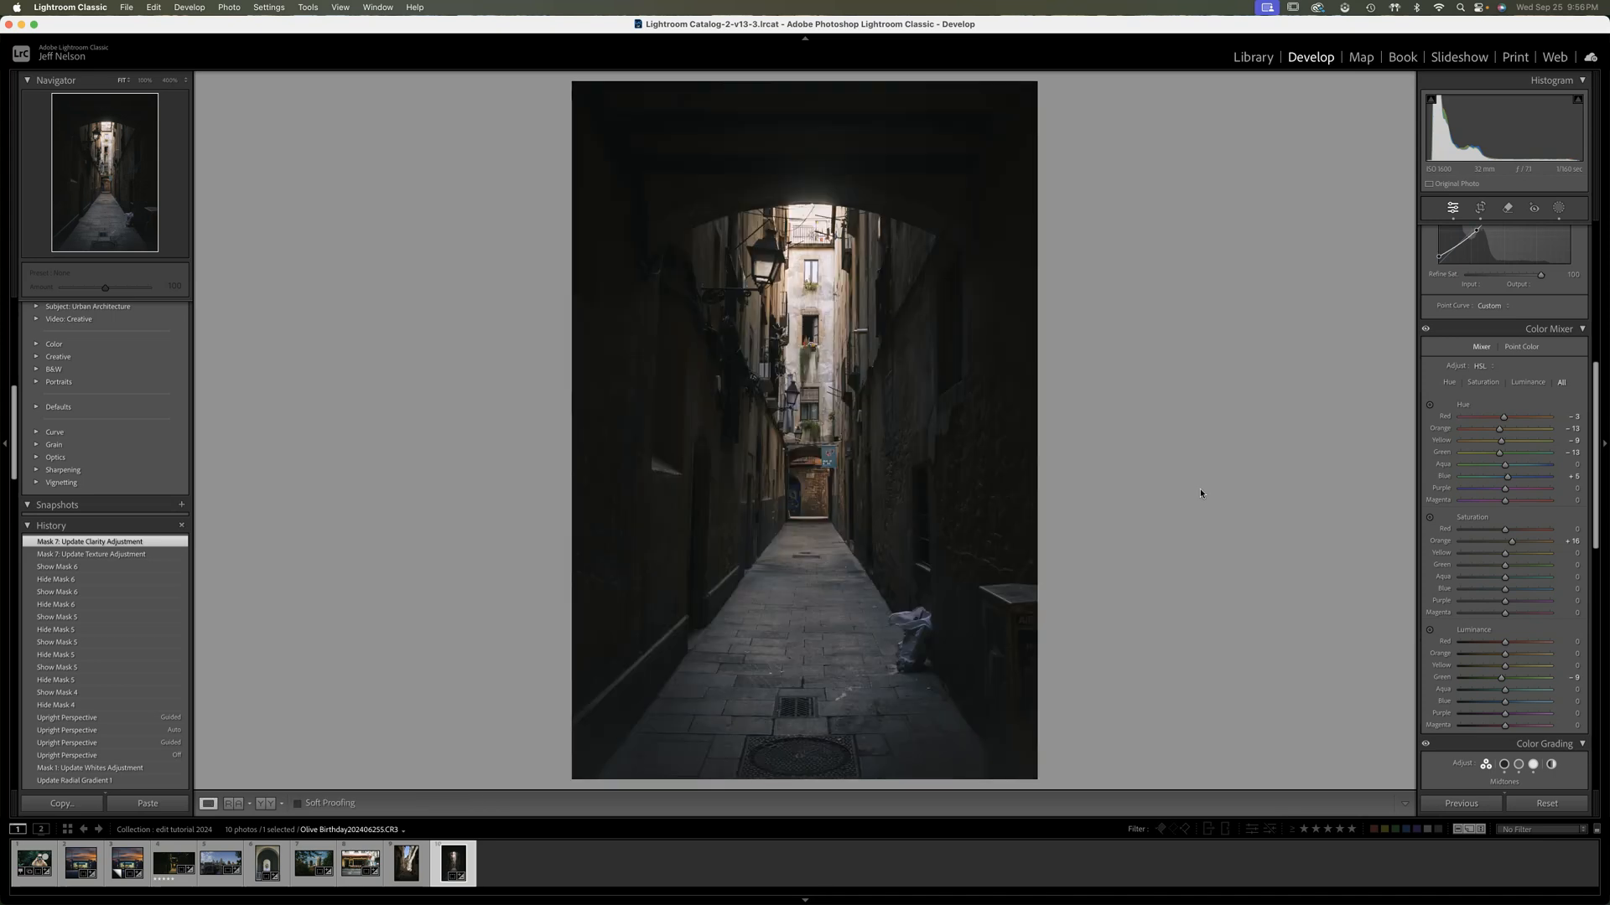
{"action": "left_click", "coordinate": [265, 804]}
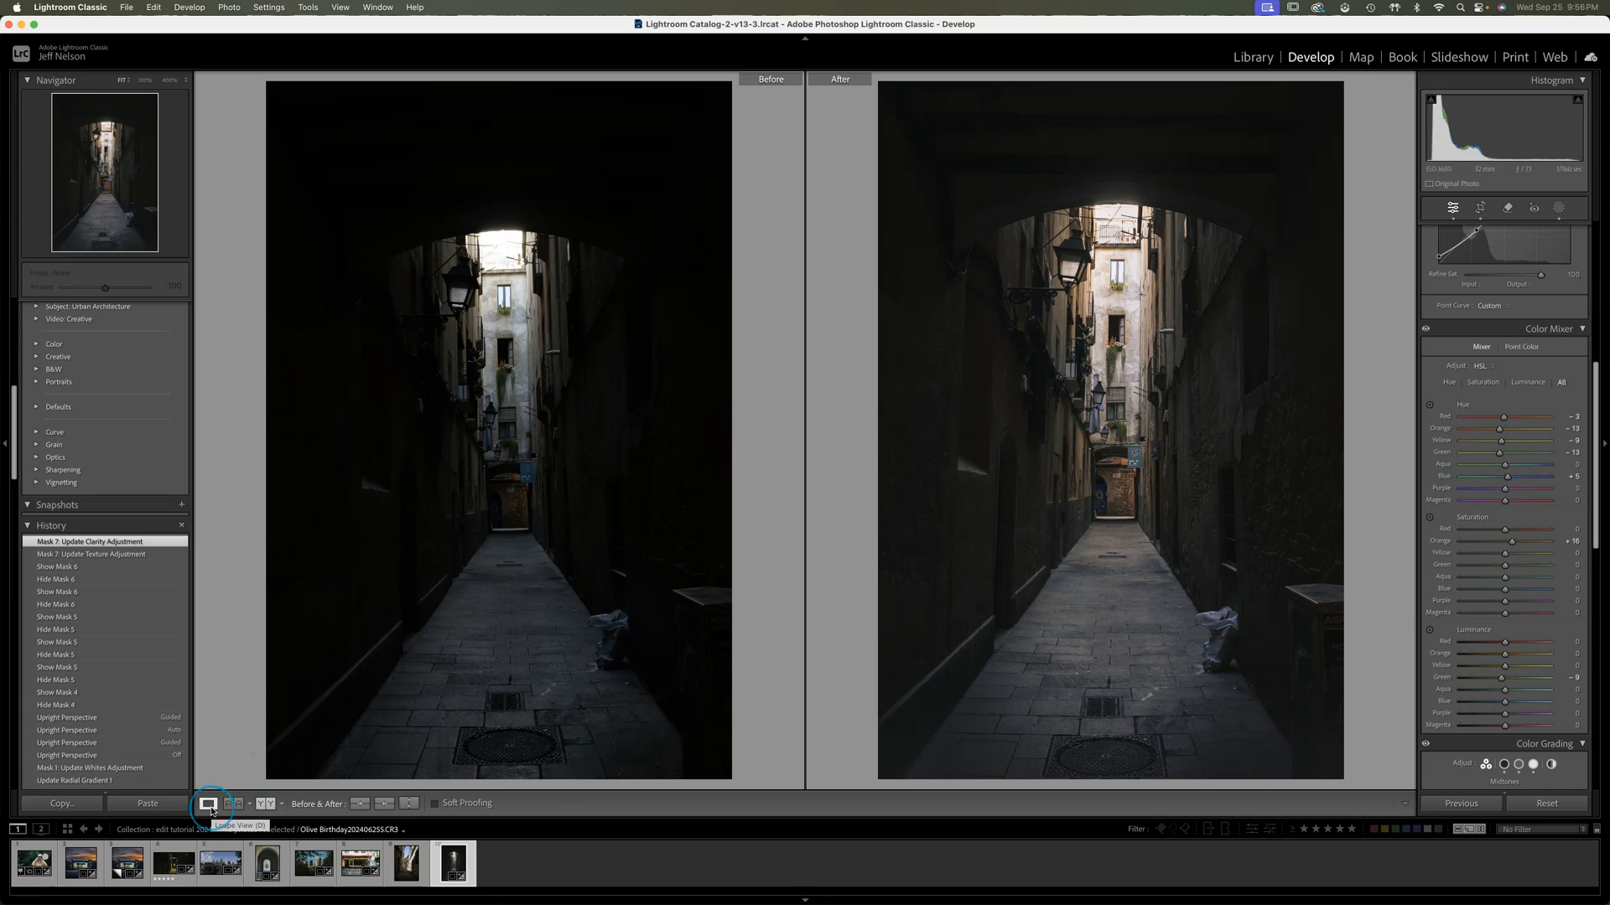
{"action": "left_click", "coordinate": [209, 805]}
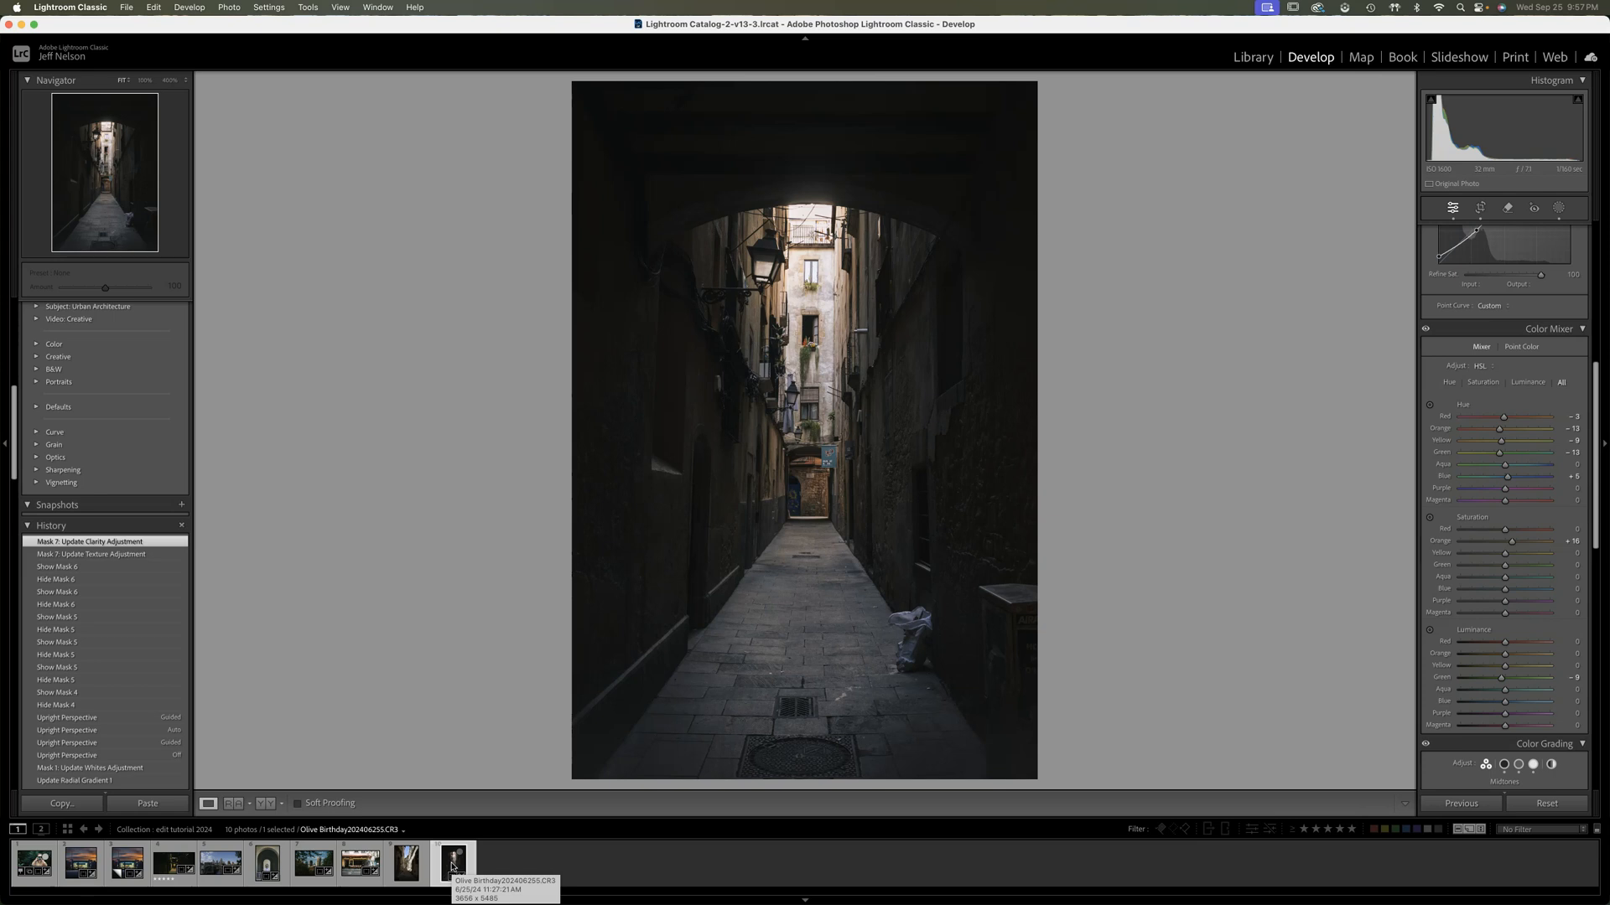
Create a virtual copy of the edited alley photo and reset all its develop settings
{"action": "left_click", "coordinate": [513, 735]}
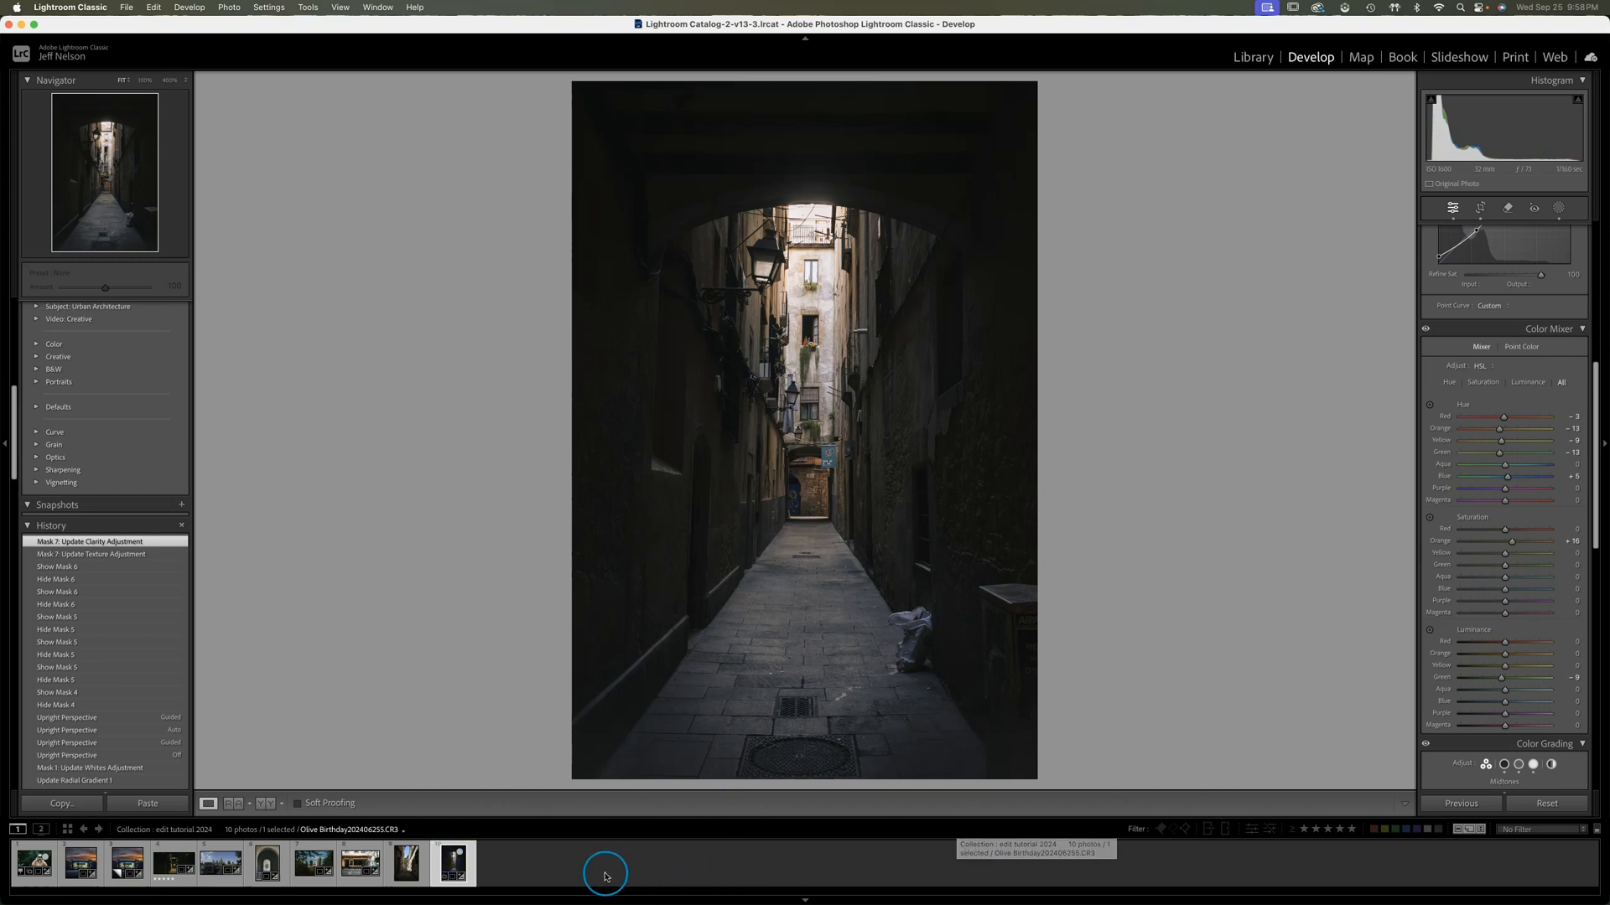
{"action": "right_click", "coordinate": [462, 863]}
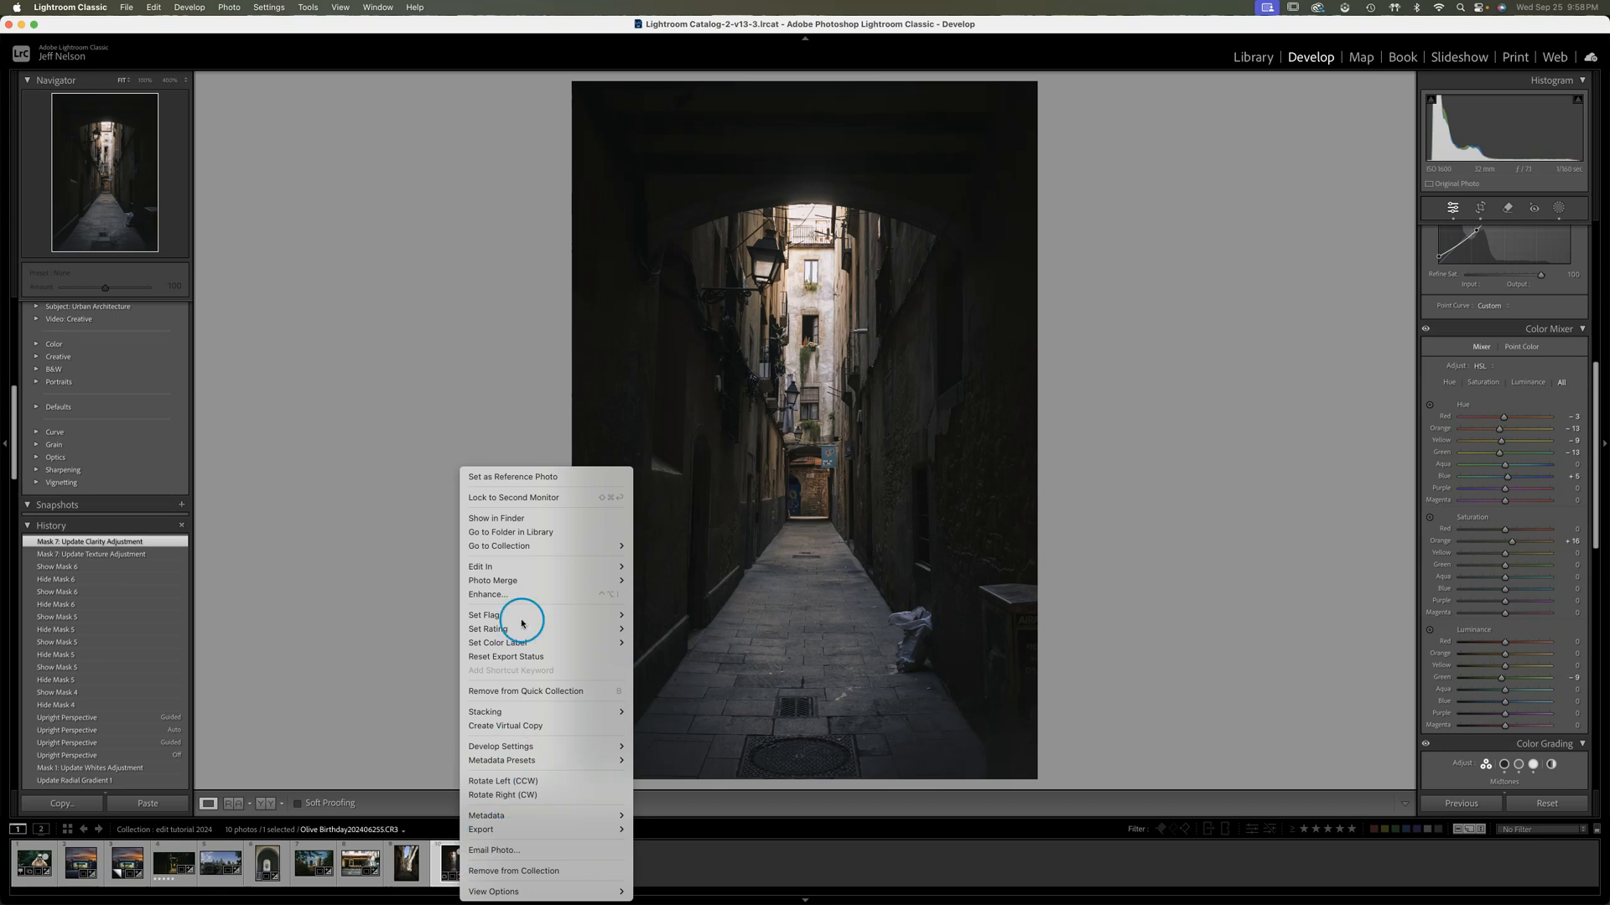
{"action": "left_click", "coordinate": [507, 728]}
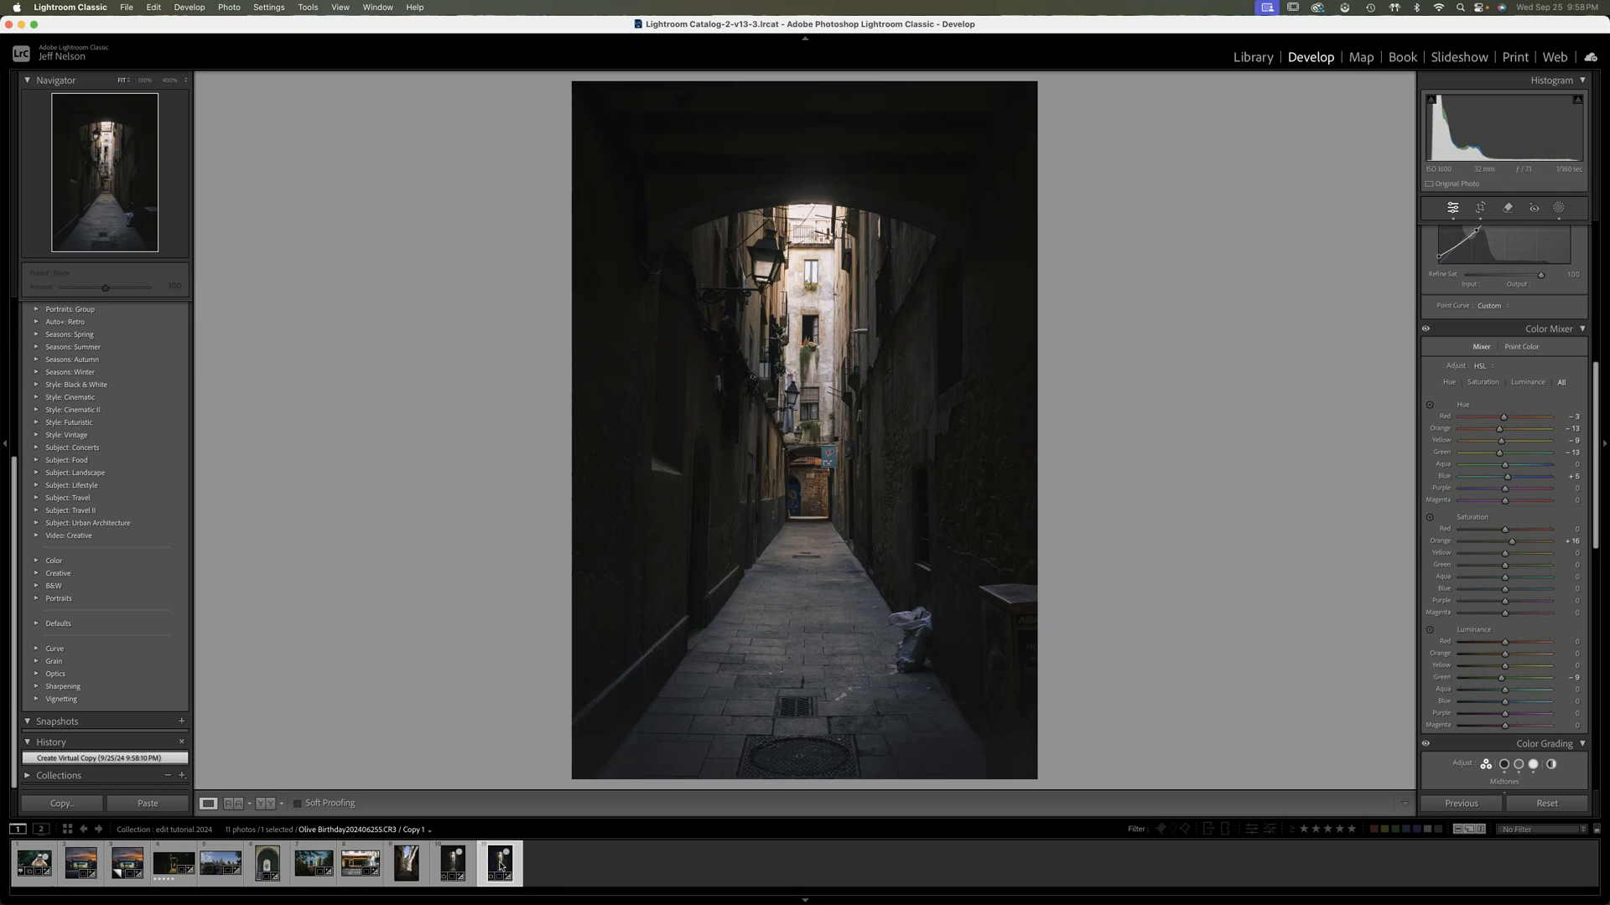
{"action": "left_click", "coordinate": [1551, 803]}
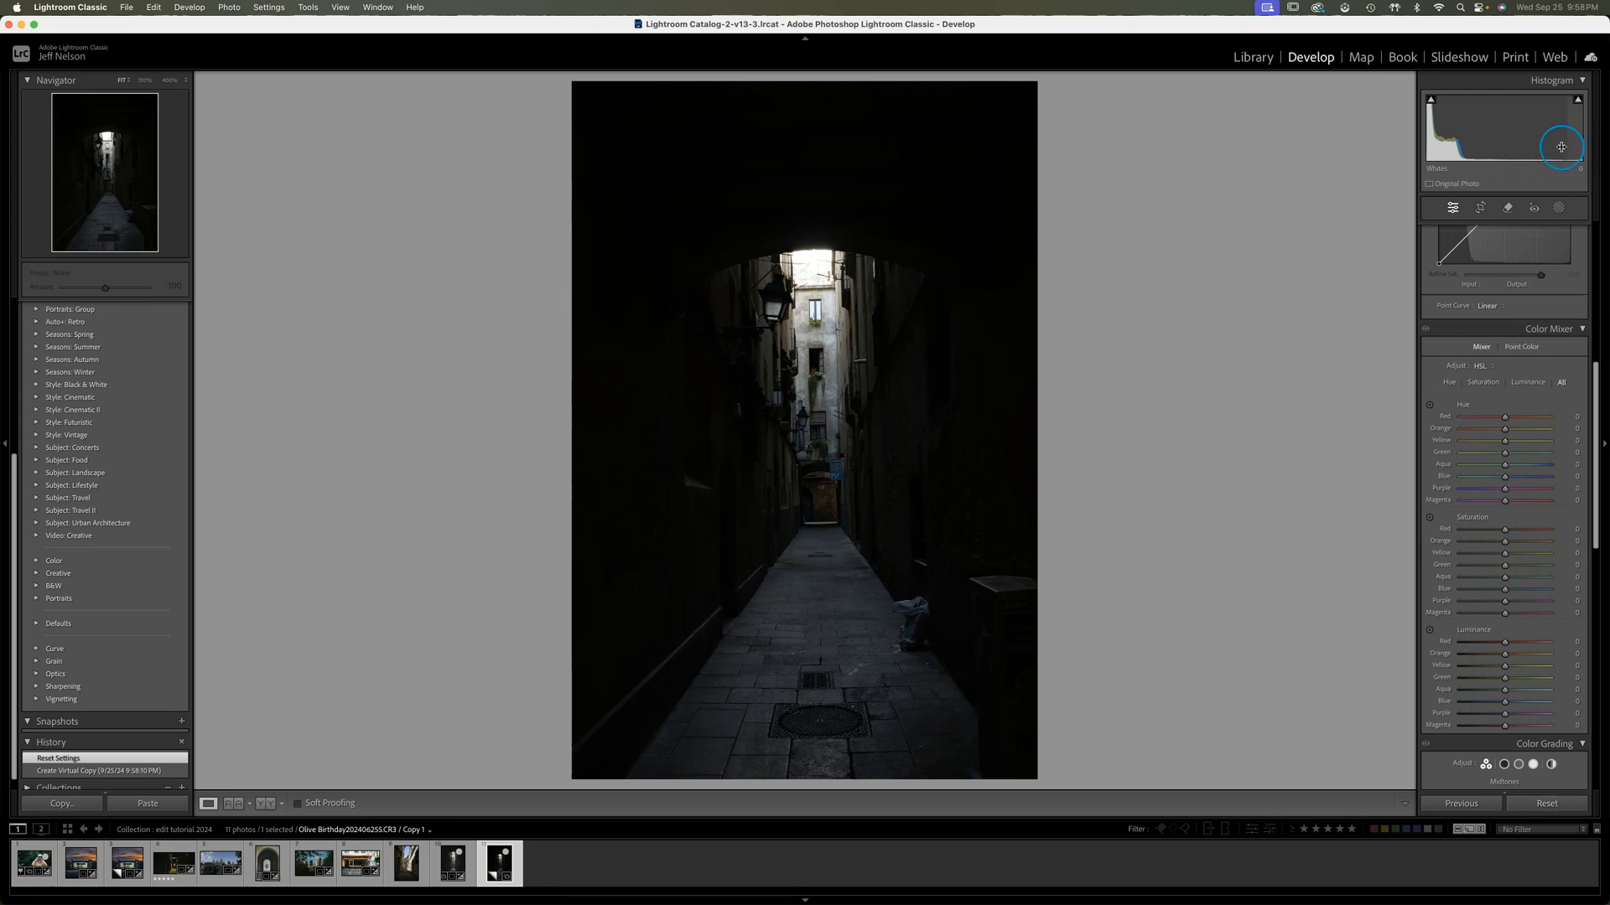
Rotate the copy with the crop tool and straighten it along the base of the far doorway, to about 2.15°
{"action": "left_click", "coordinate": [1481, 210]}
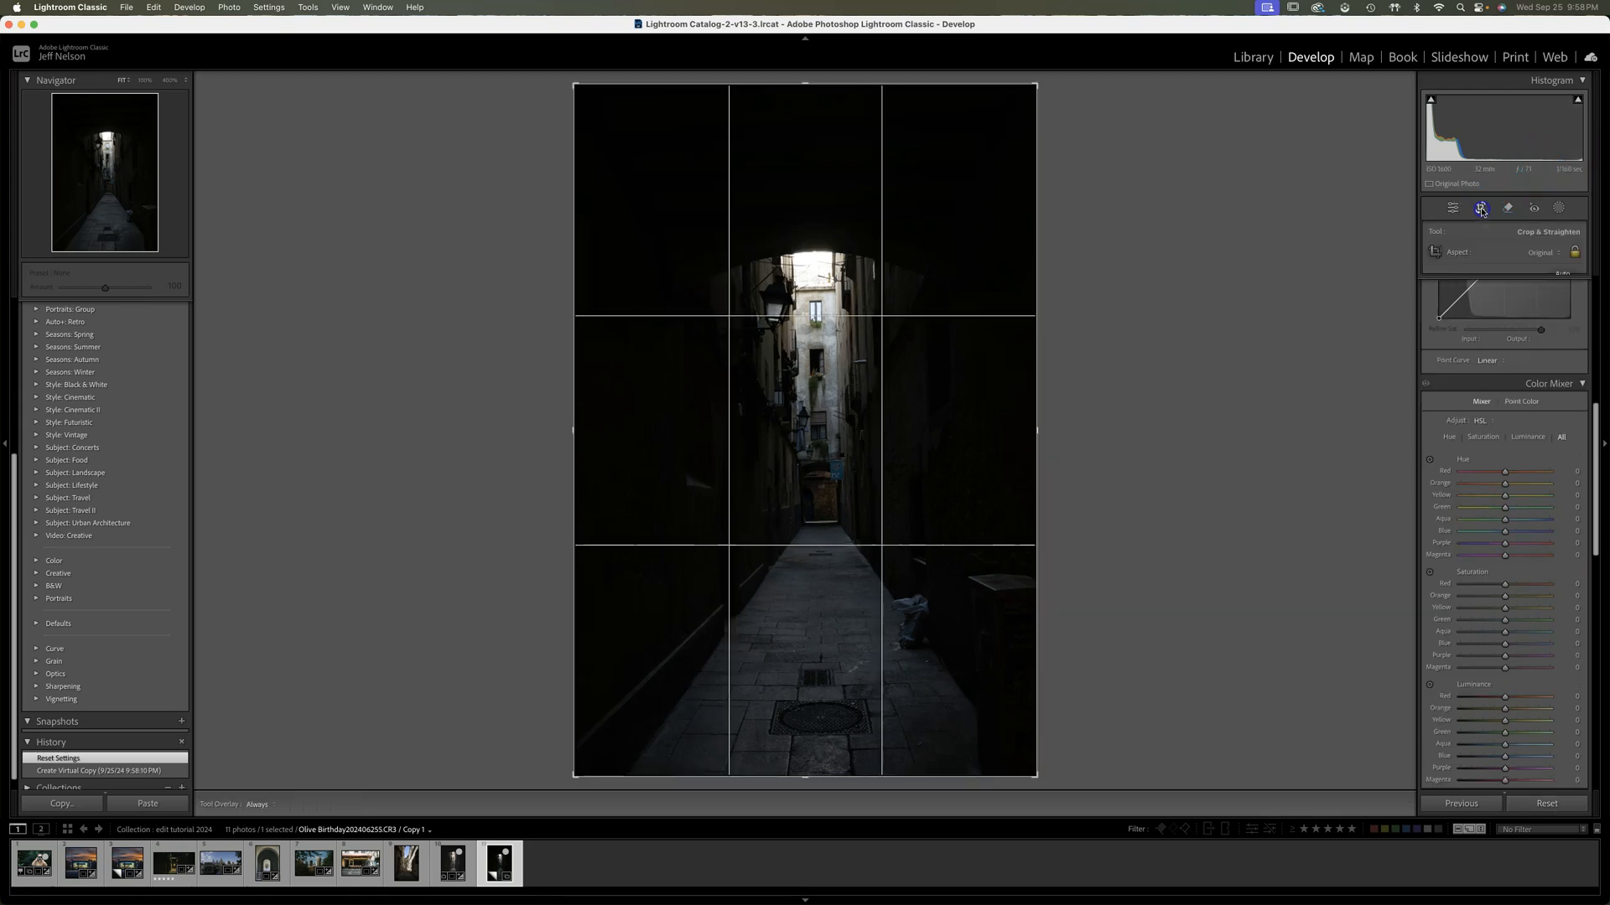
{"action": "left_click_drag", "start_coordinate": [1058, 787], "coordinate": [1048, 785]}
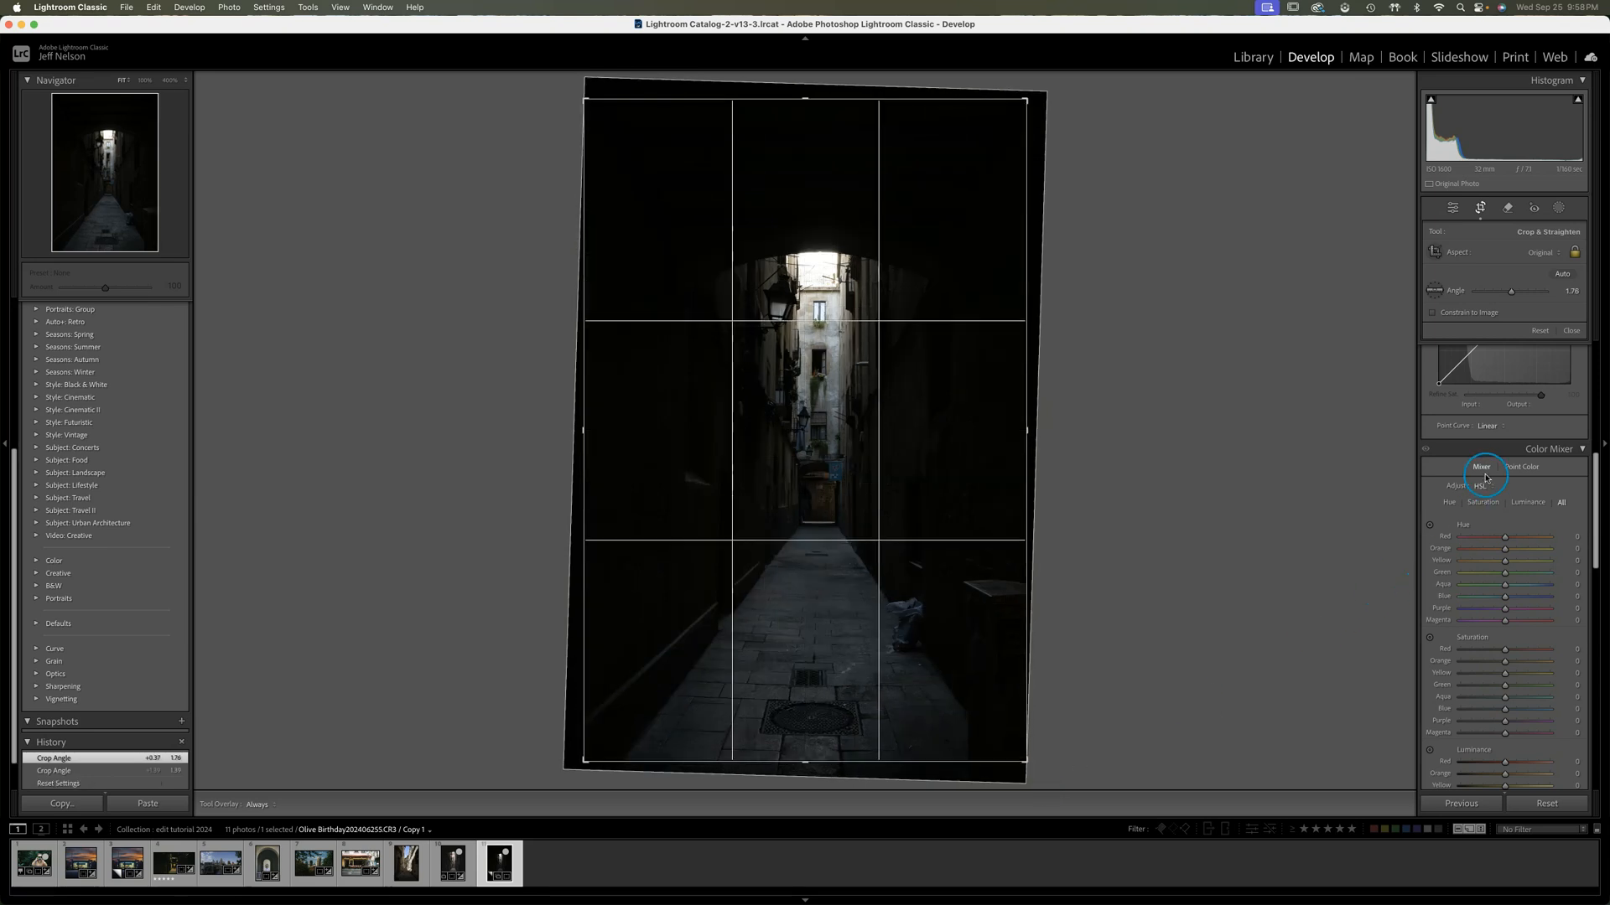
{"action": "left_click", "coordinate": [1434, 291]}
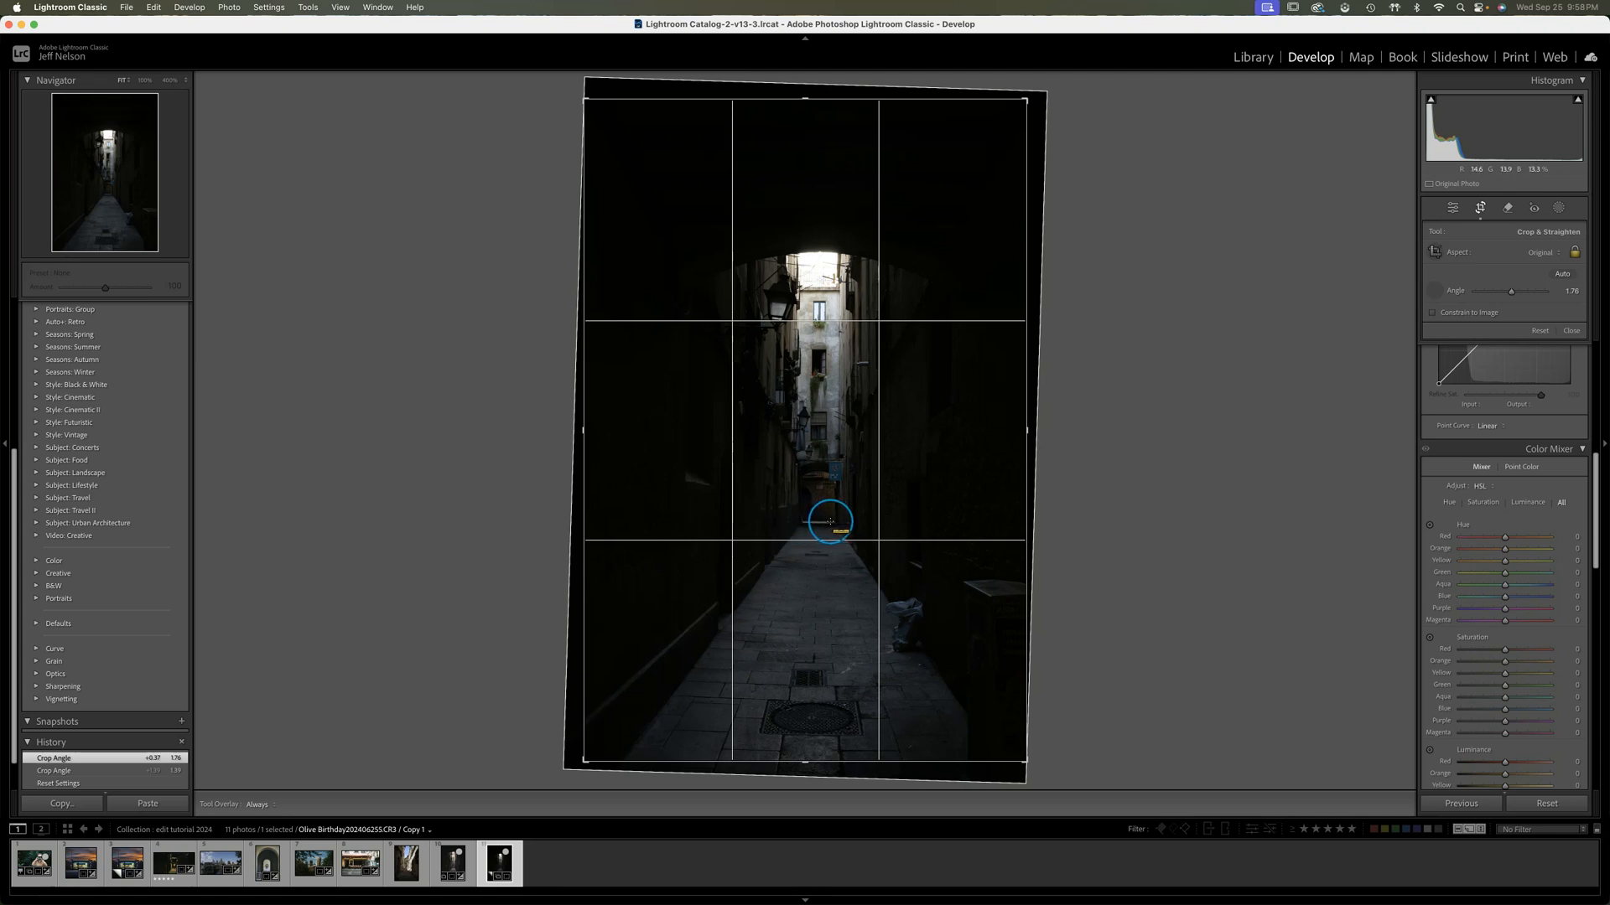
{"action": "left_click_drag", "start_coordinate": [834, 521], "coordinate": [796, 521]}
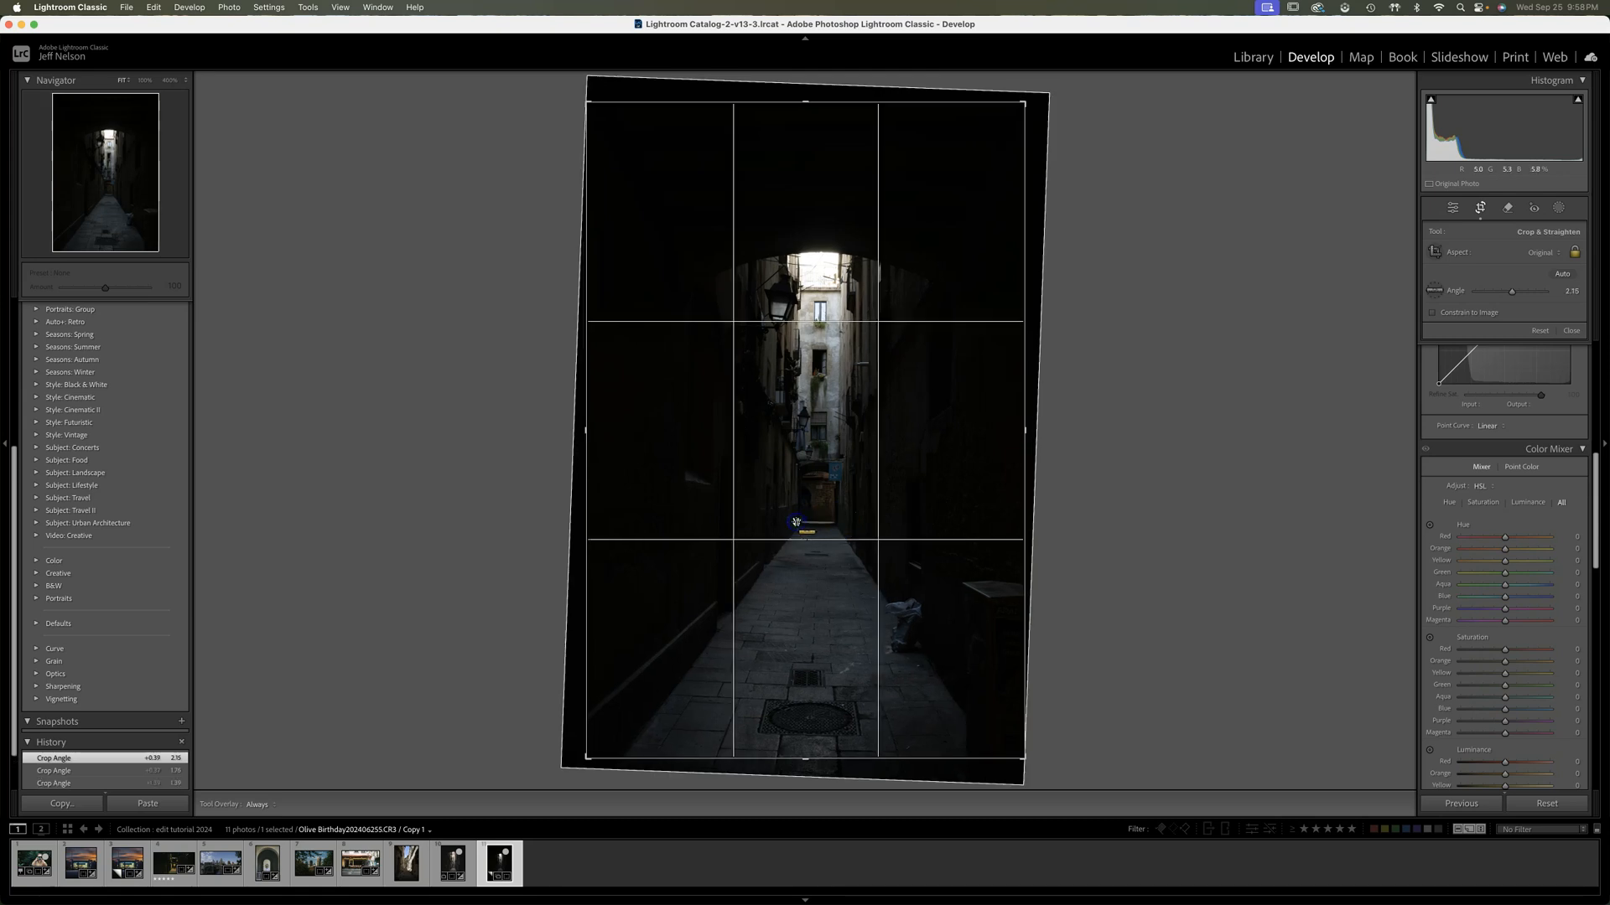
Tighten the crop around the alley and reposition the photo inside it, rotated to about 1.63°
{"action": "left_click_drag", "start_coordinate": [1035, 769], "coordinate": [1039, 764]}
{"action": "left_click_drag", "start_coordinate": [587, 102], "coordinate": [612, 143]}
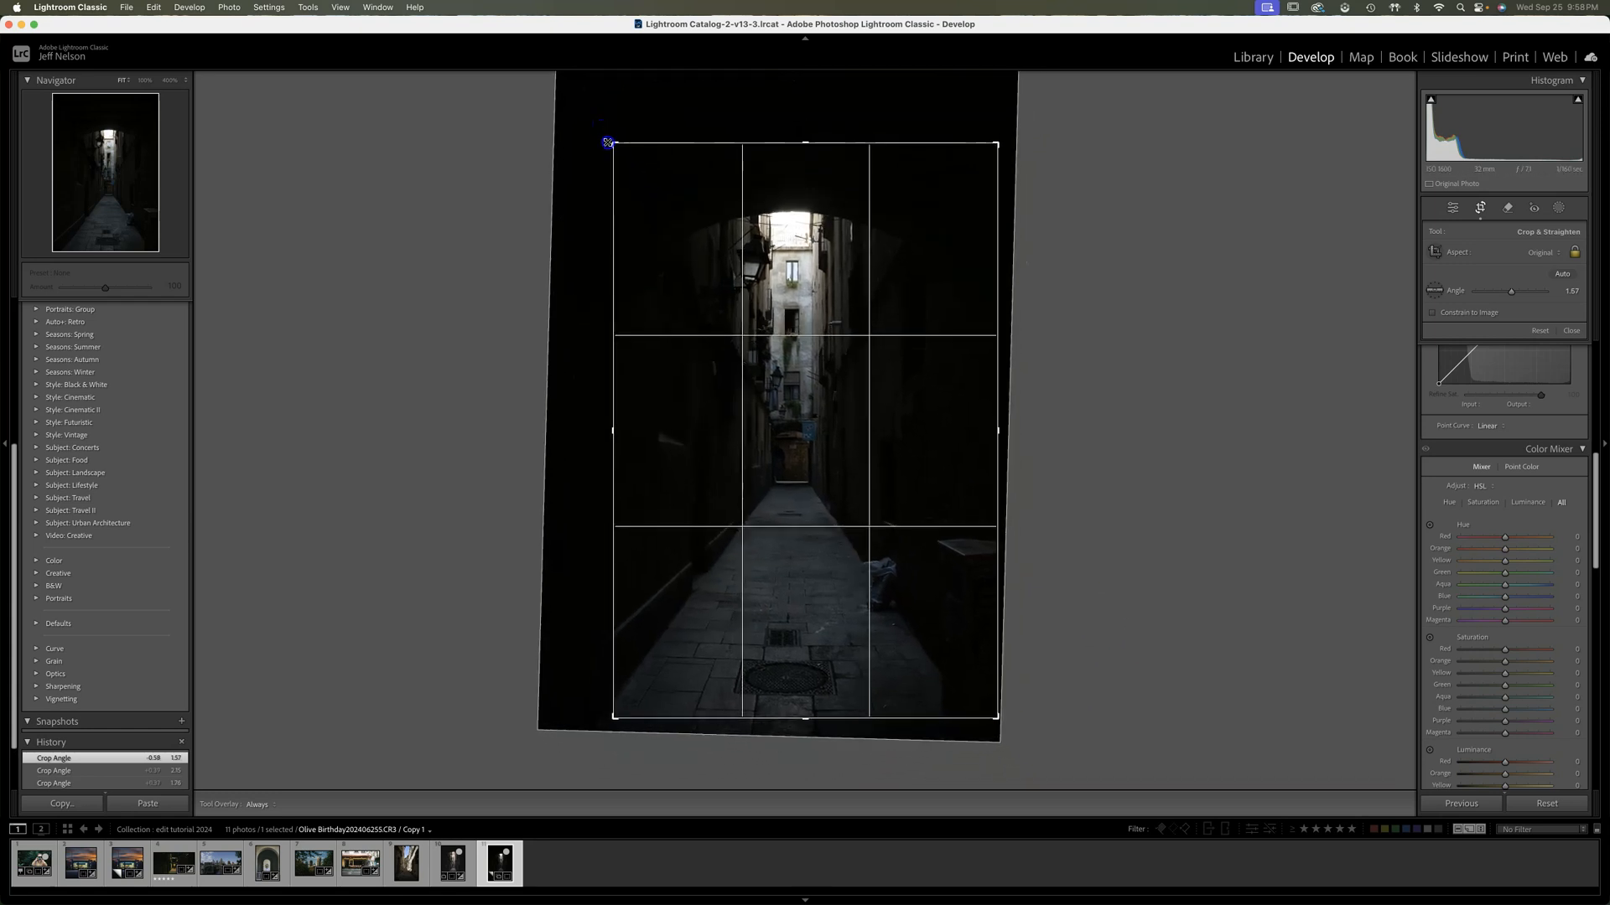
{"action": "left_click_drag", "start_coordinate": [813, 249], "coordinate": [819, 259]}
{"action": "left_click_drag", "start_coordinate": [1010, 129], "coordinate": [1011, 136]}
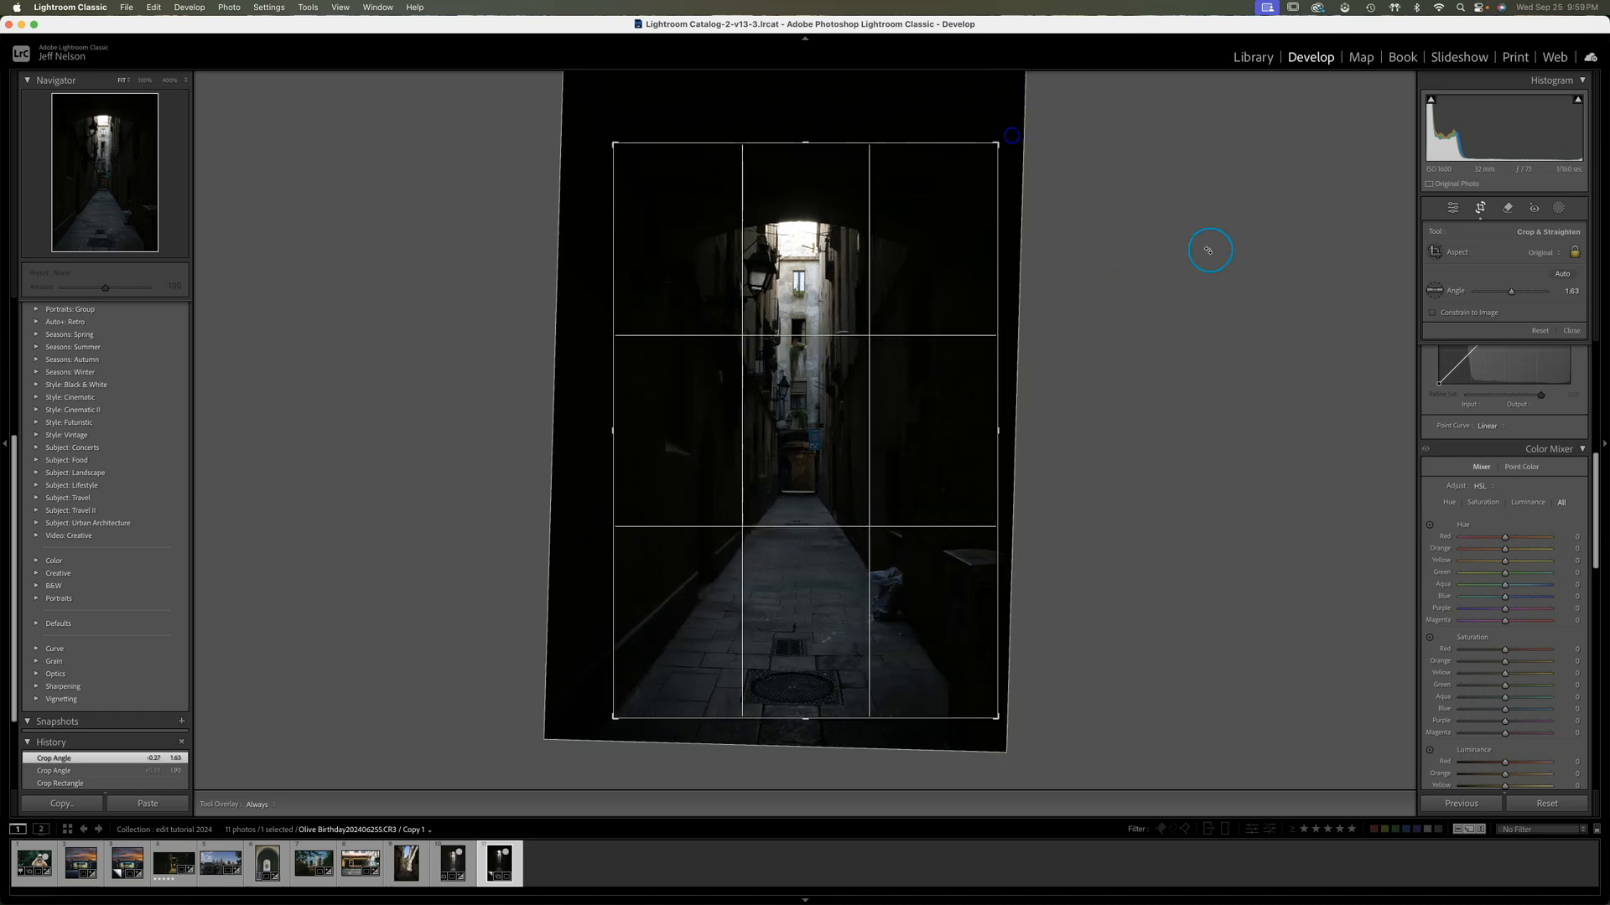
Auto-straighten the photo, refine the crop angle to about 0.95° and shift the alley toward the centre of the frame
{"action": "left_click", "coordinate": [1560, 274]}
{"action": "left_click_drag", "start_coordinate": [1021, 146], "coordinate": [1002, 143]}
{"action": "left_click_drag", "start_coordinate": [942, 299], "coordinate": [950, 303]}
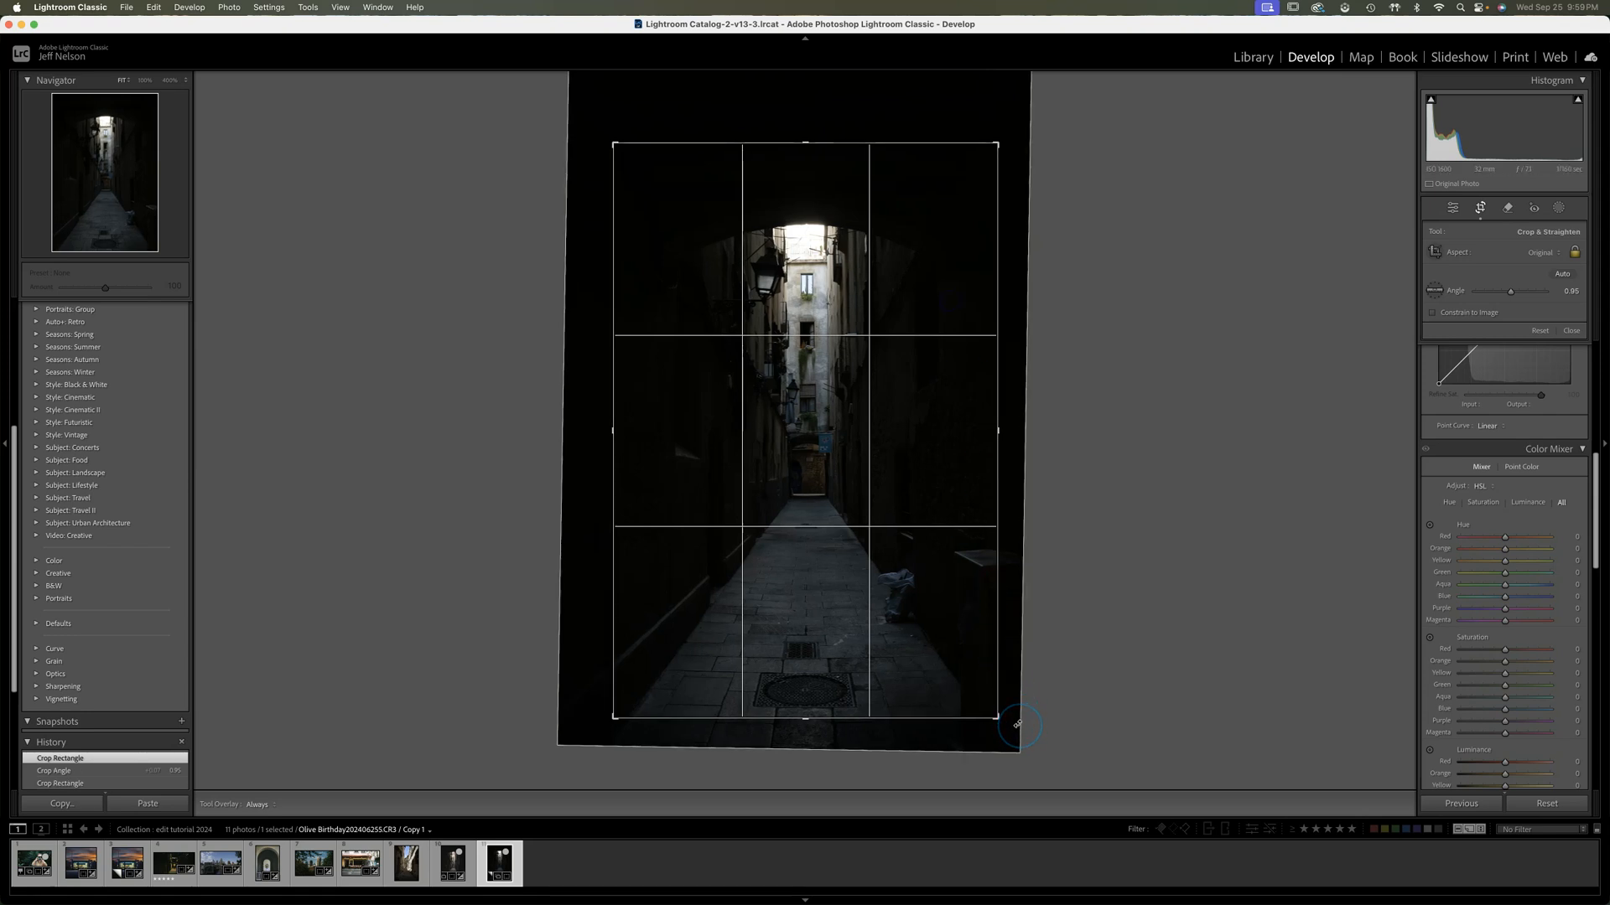
Switch the crop overlay to centre lines and align the alley with them at an angle of about 1.11°
{"action": "key", "text": "o"}
{"action": "key", "text": "o"}
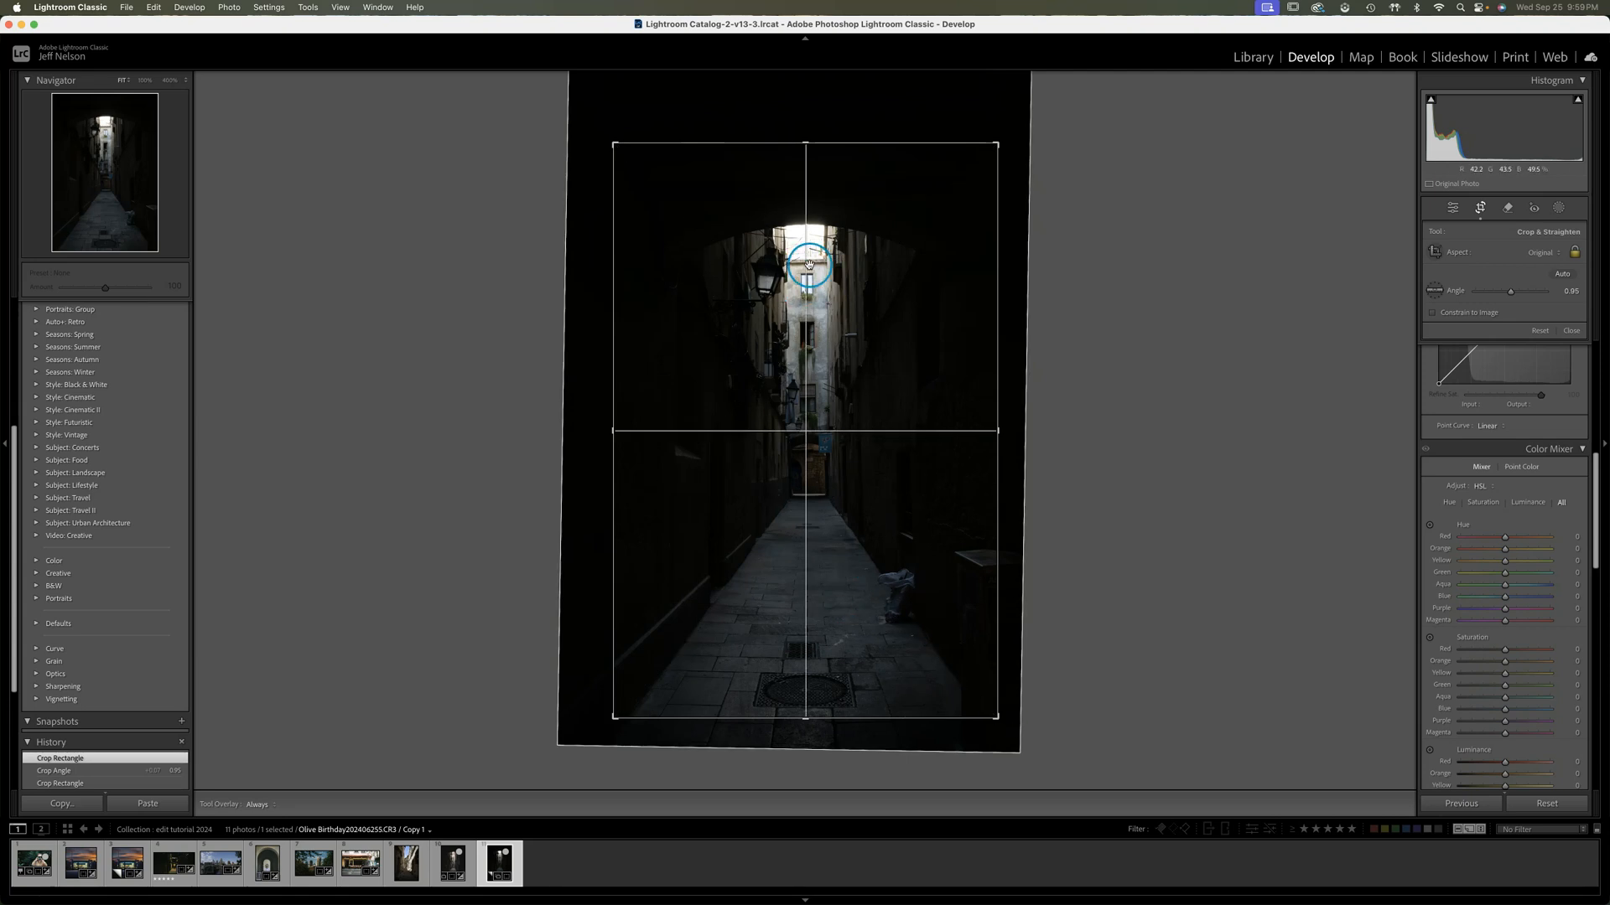
{"action": "left_click_drag", "start_coordinate": [1018, 741], "coordinate": [1016, 742]}
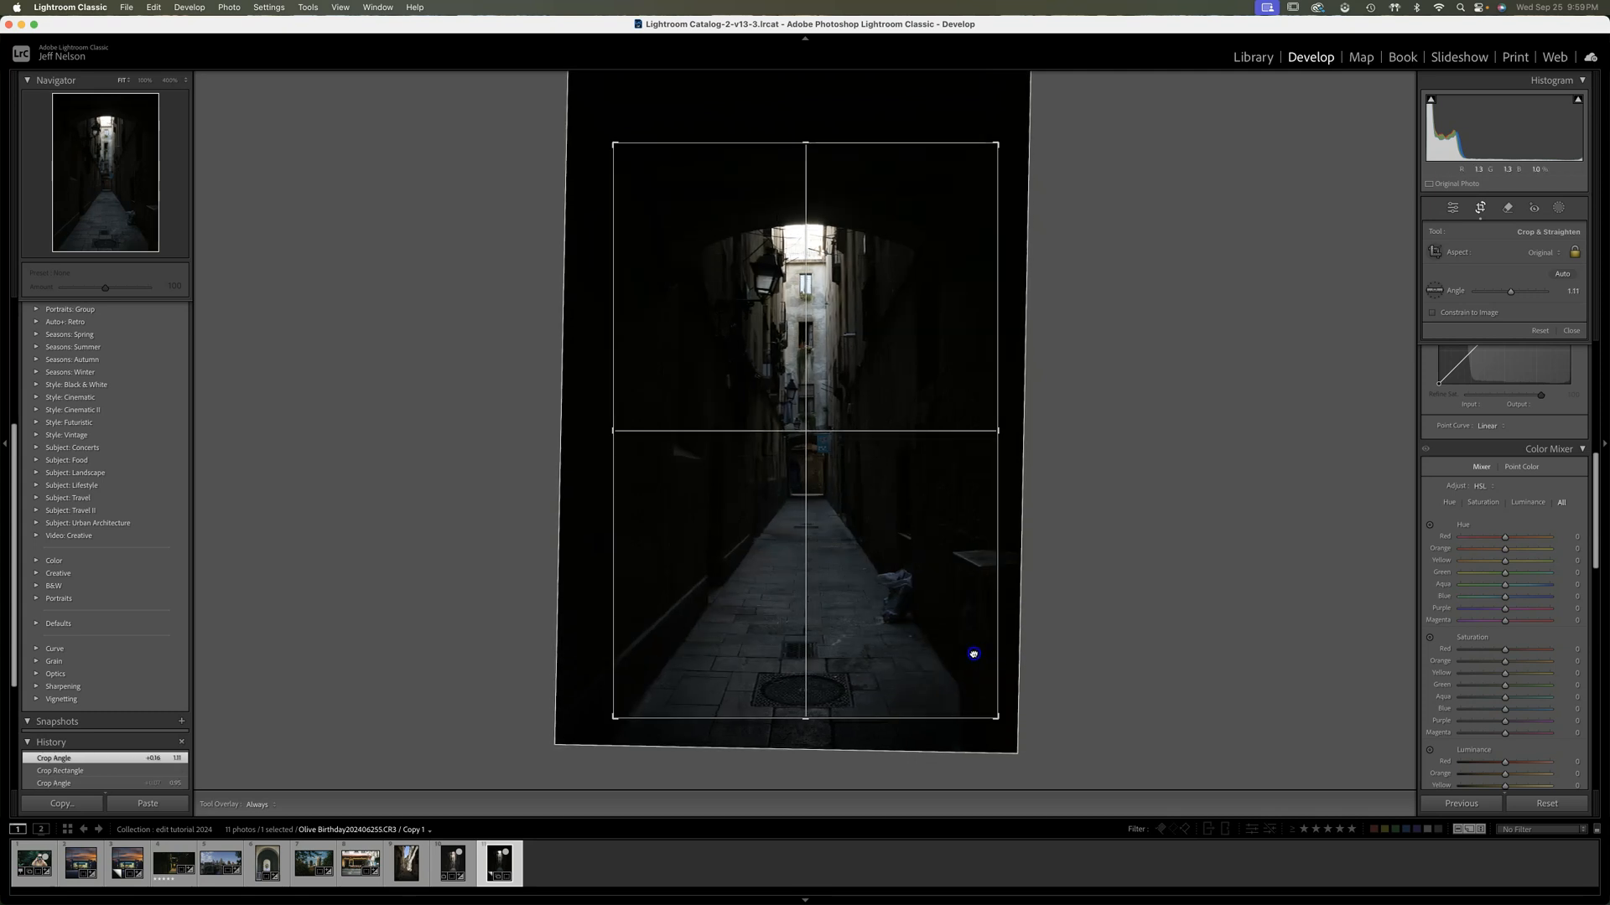
{"action": "left_click_drag", "start_coordinate": [973, 654], "coordinate": [970, 650]}
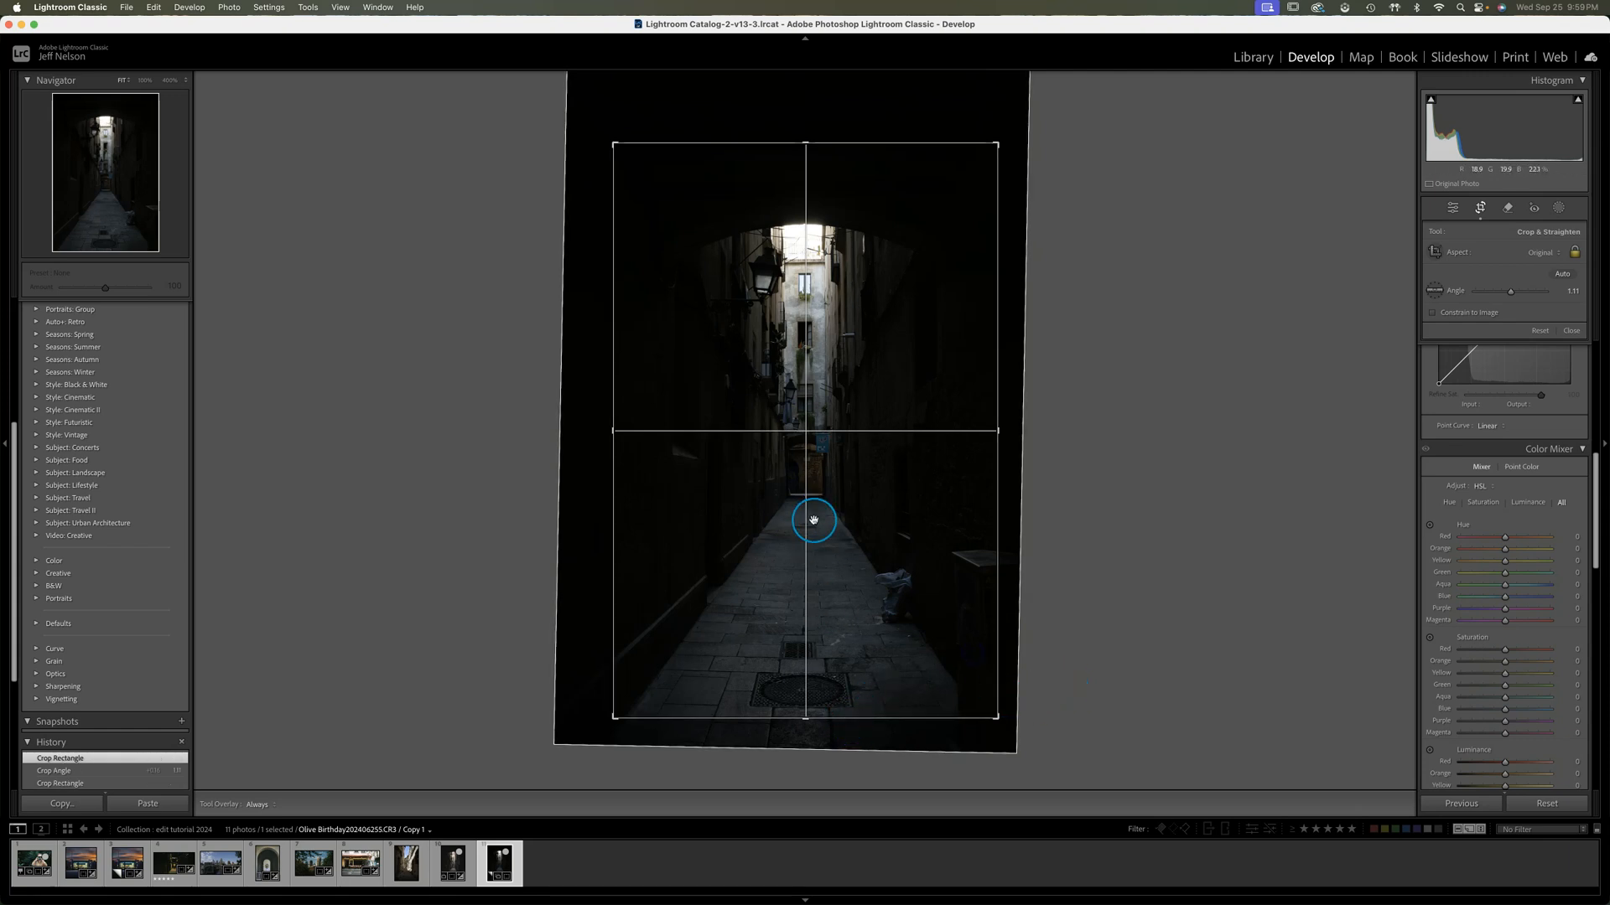
{"action": "left_click_drag", "start_coordinate": [915, 514], "coordinate": [915, 514]}
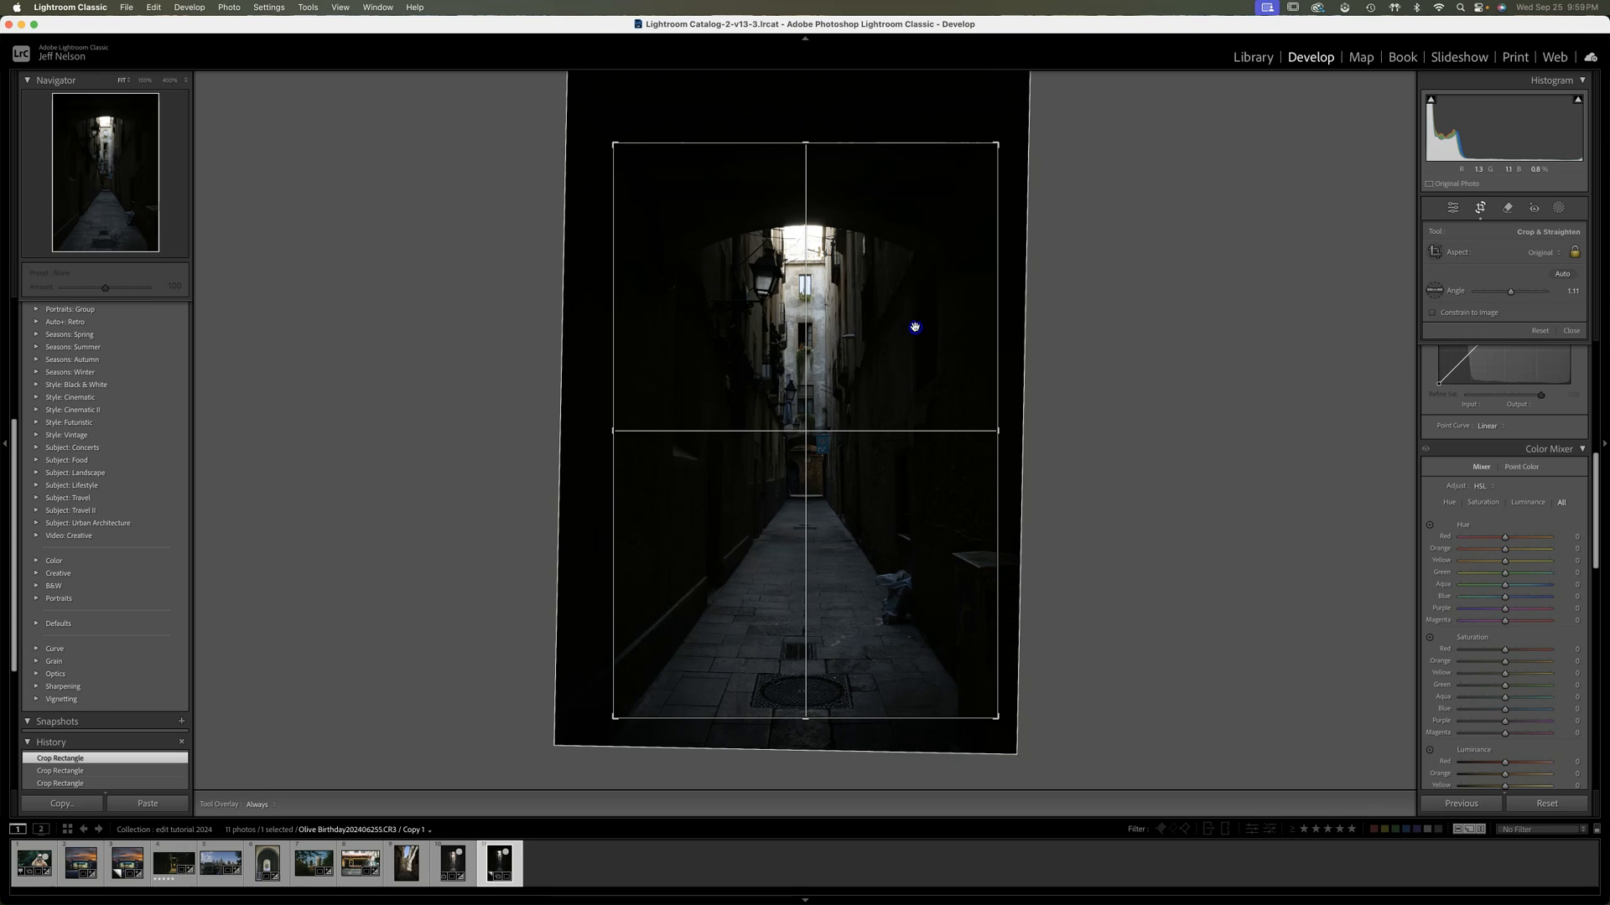
Cycle the crop overlay through its grid styles back to the rule of thirds and apply the crop
{"action": "key", "text": "o"}
{"action": "key", "text": "o"}
{"action": "key", "text": "o"}
{"action": "key", "text": "o"}
{"action": "key", "text": "o"}
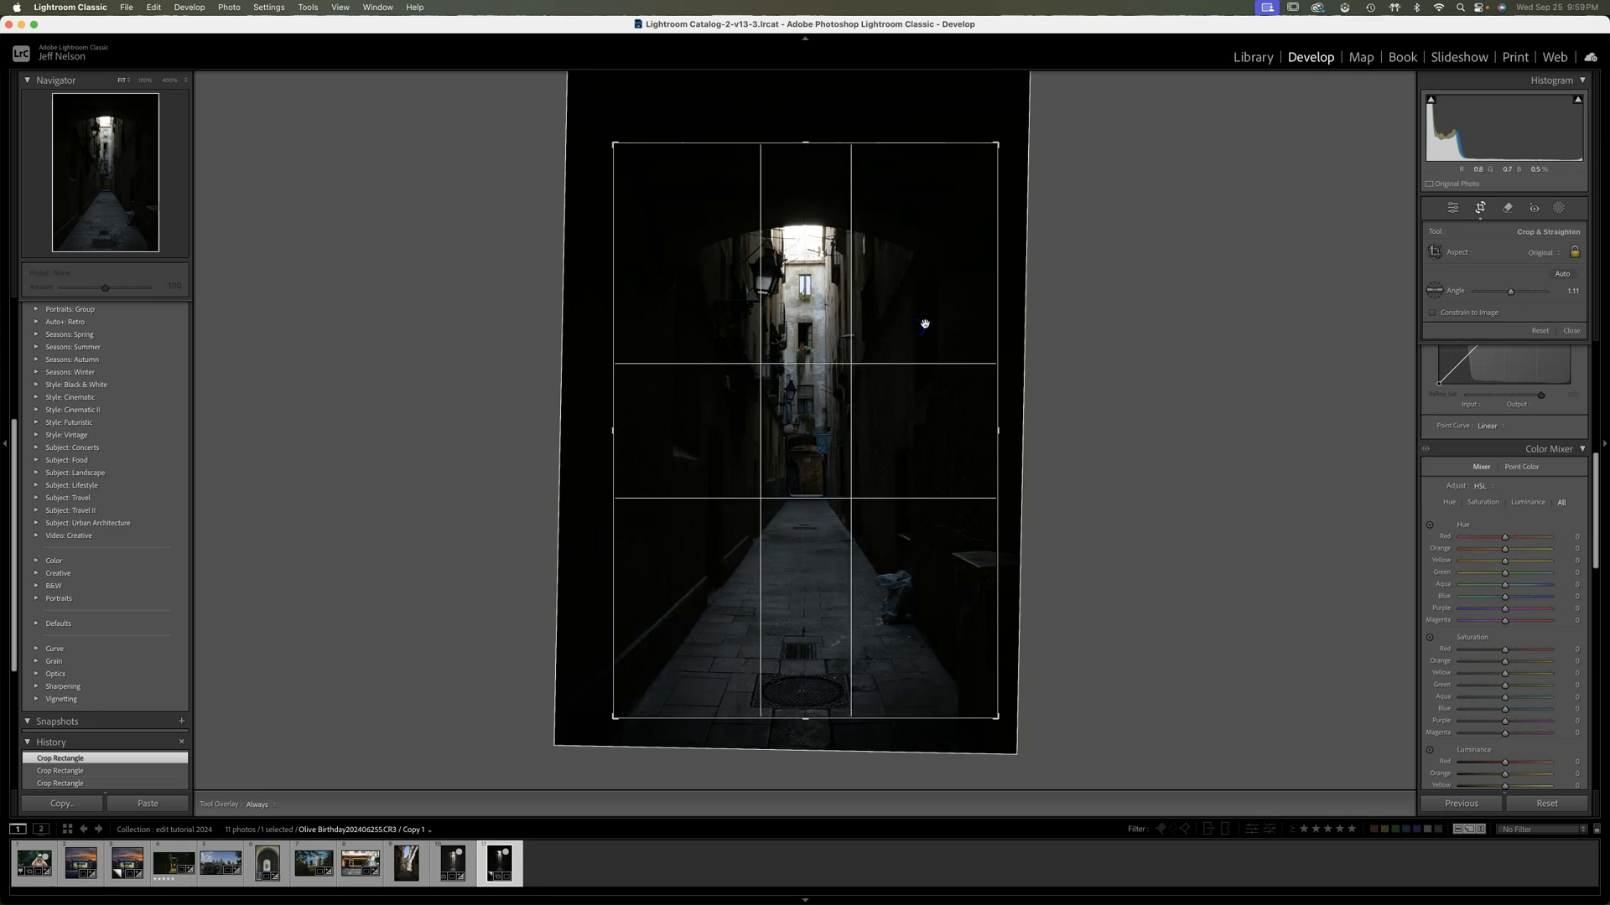
{"action": "key", "text": "o"}
{"action": "key", "text": "o"}
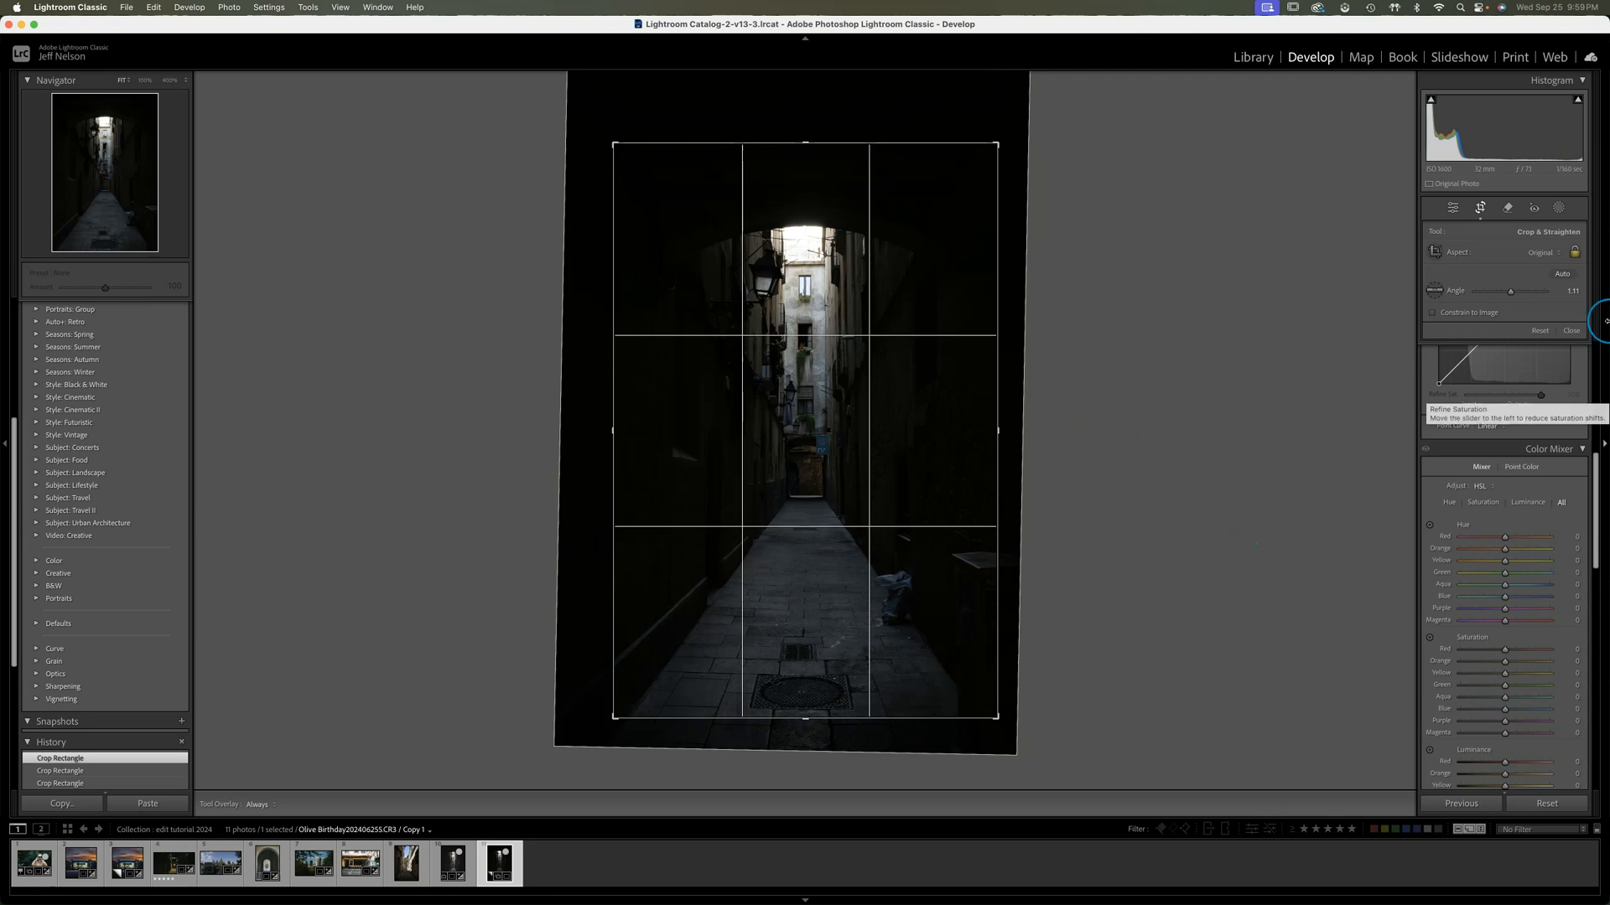
{"action": "key", "text": "Return"}
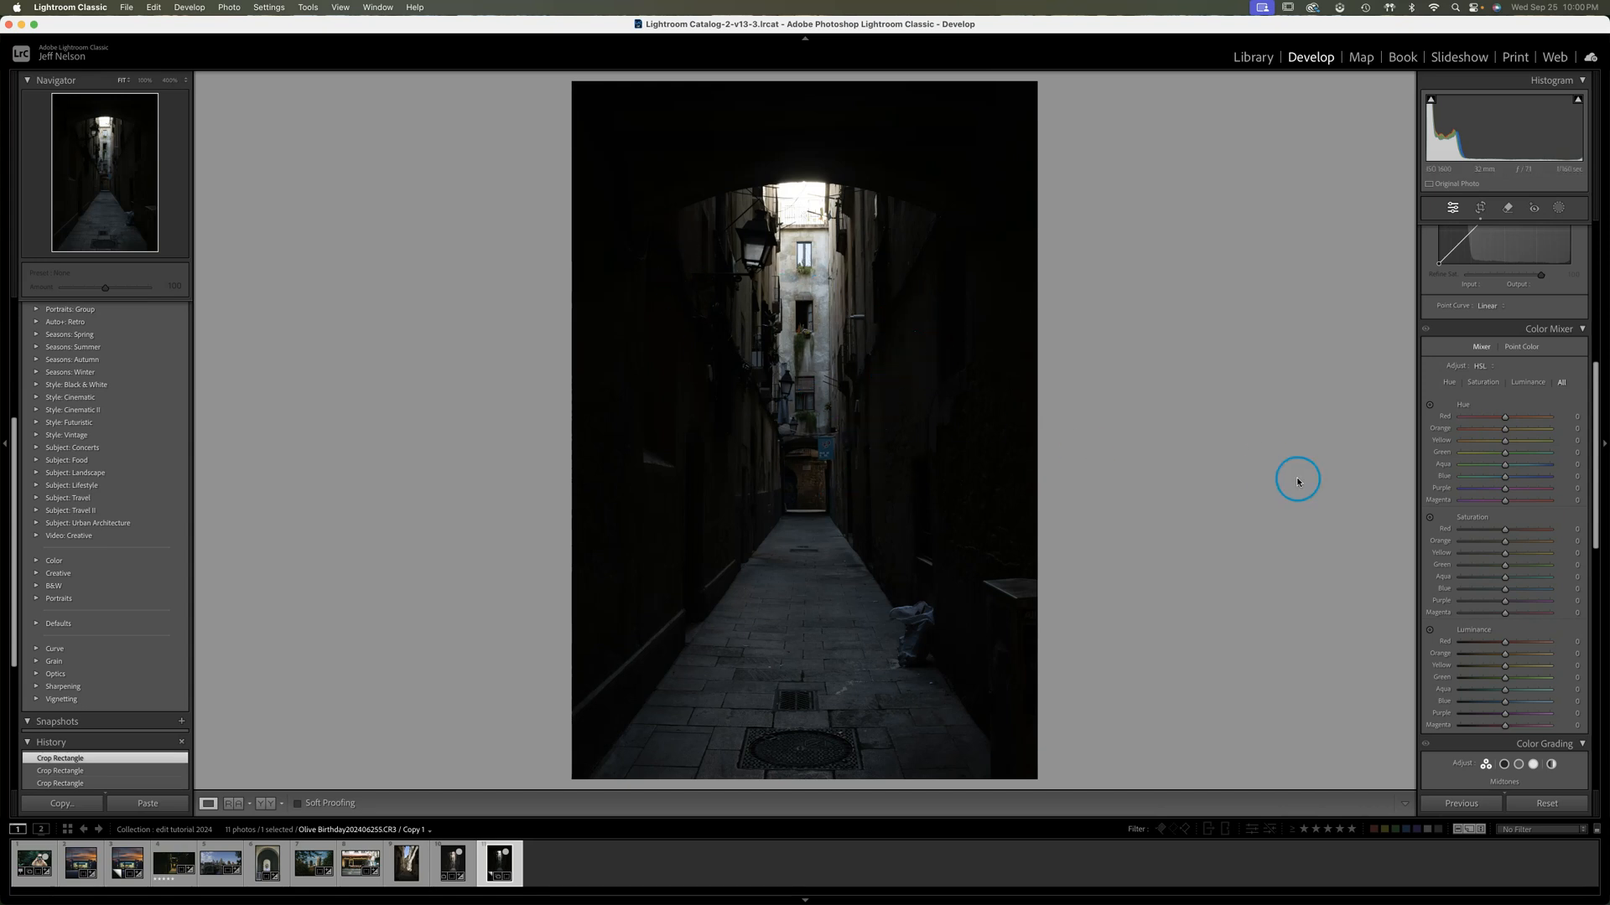
Try the Auto, Level and Vertical Upright perspective corrections on the cropped photo
{"action": "left_click_drag", "start_coordinate": [1596, 389], "coordinate": [1594, 637]}
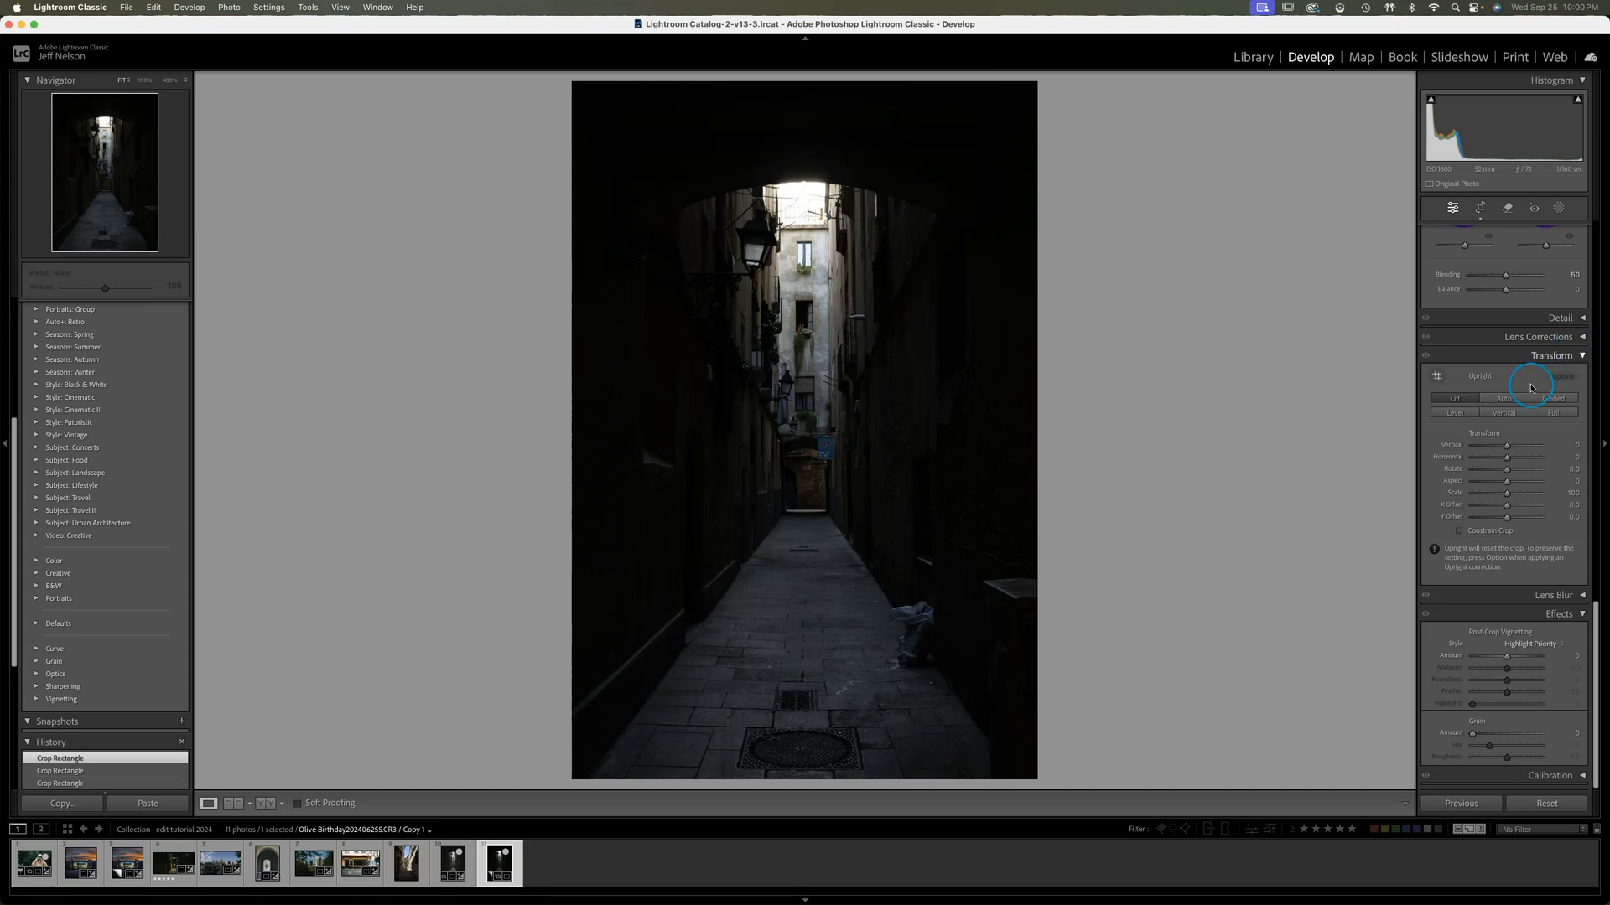
{"action": "left_click", "coordinate": [1582, 358]}
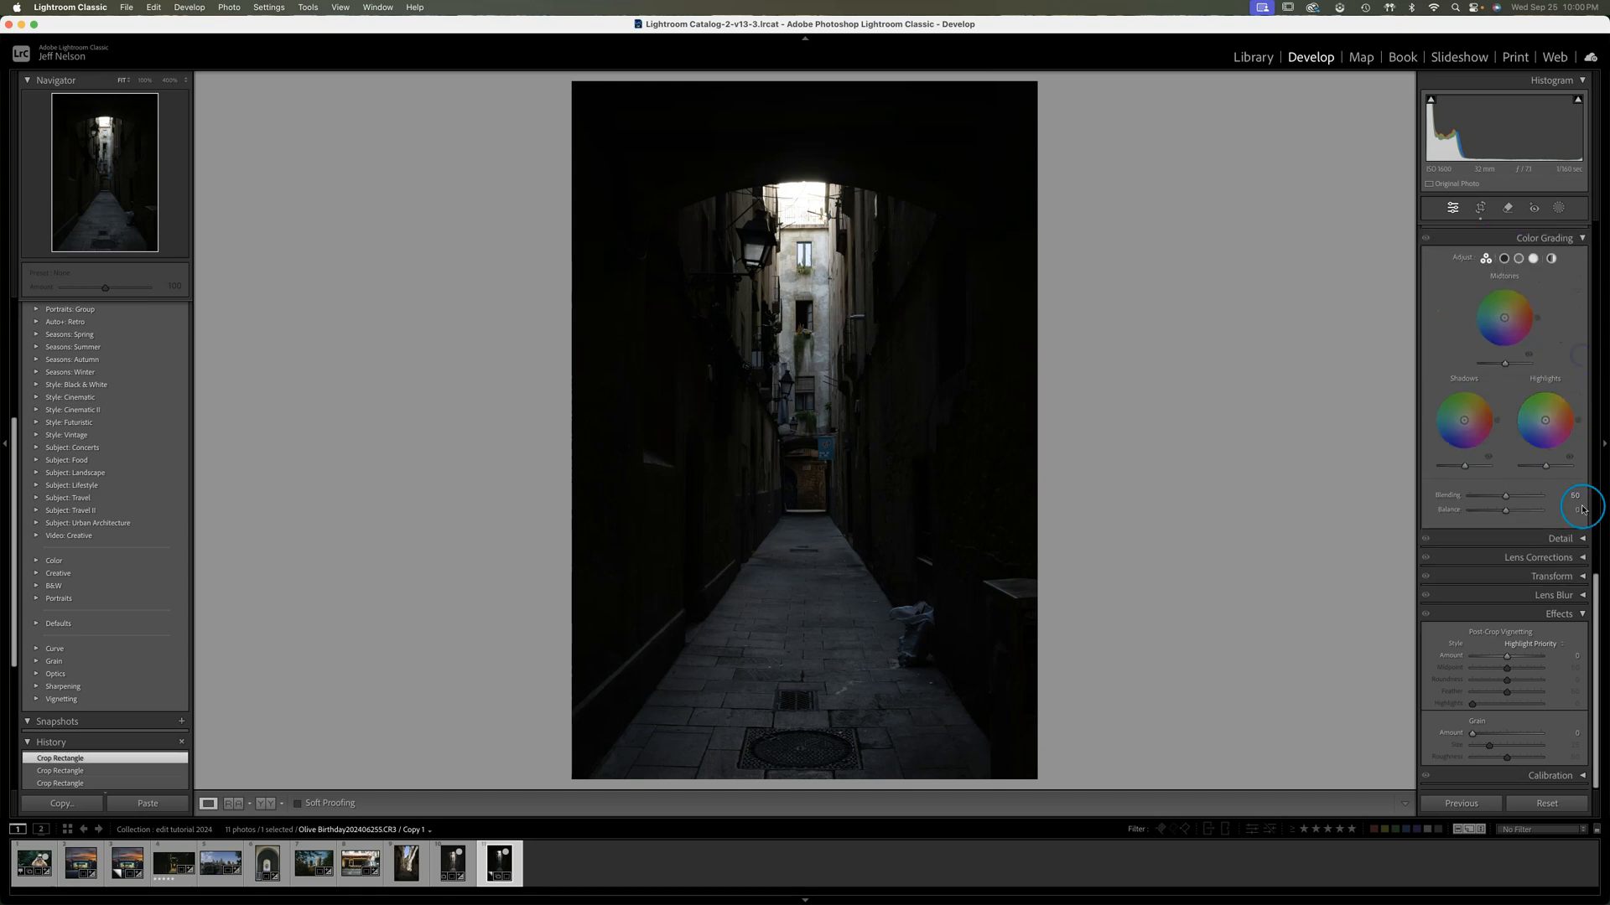
{"action": "left_click", "coordinate": [1582, 576]}
{"action": "left_click_drag", "start_coordinate": [1599, 585], "coordinate": [1595, 653]}
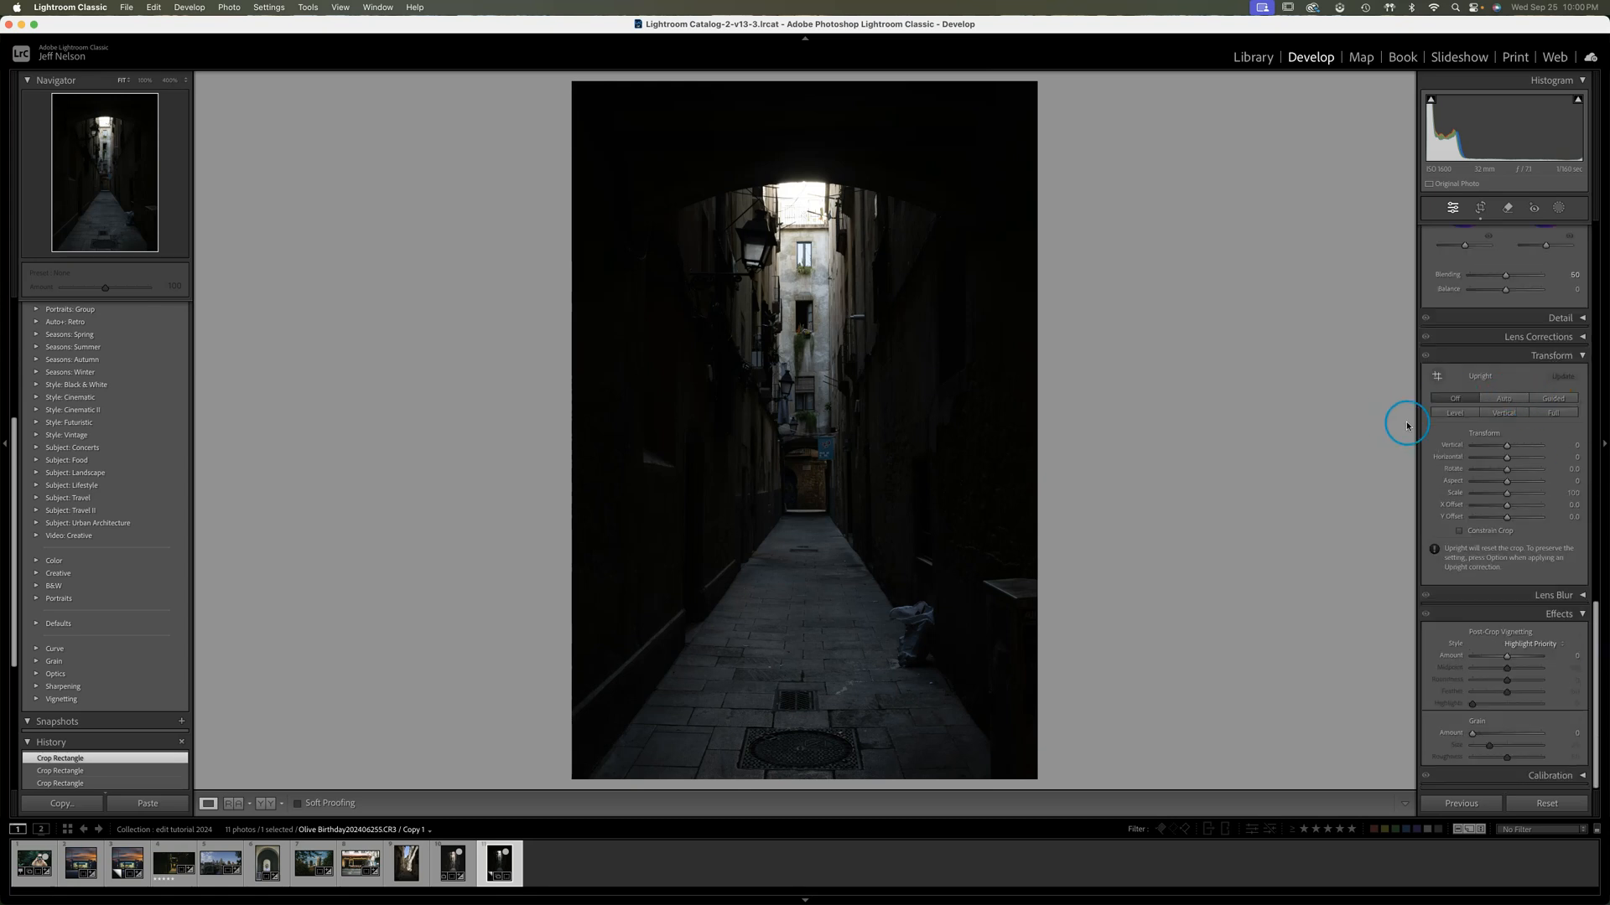
{"action": "left_click", "coordinate": [1503, 400]}
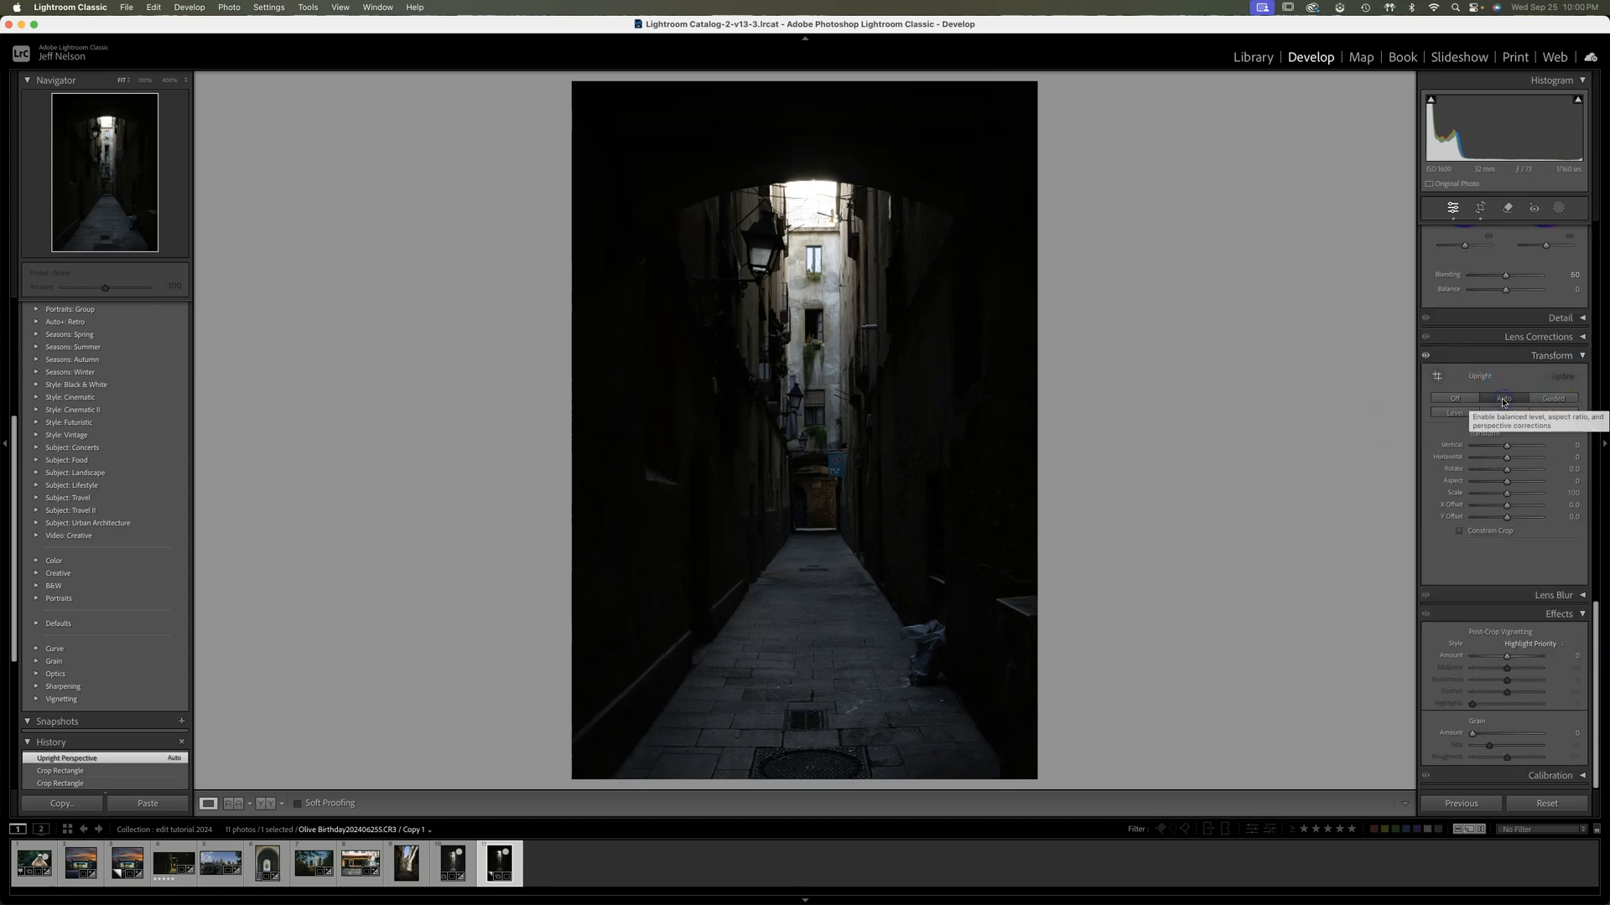
{"action": "left_click", "coordinate": [1456, 414]}
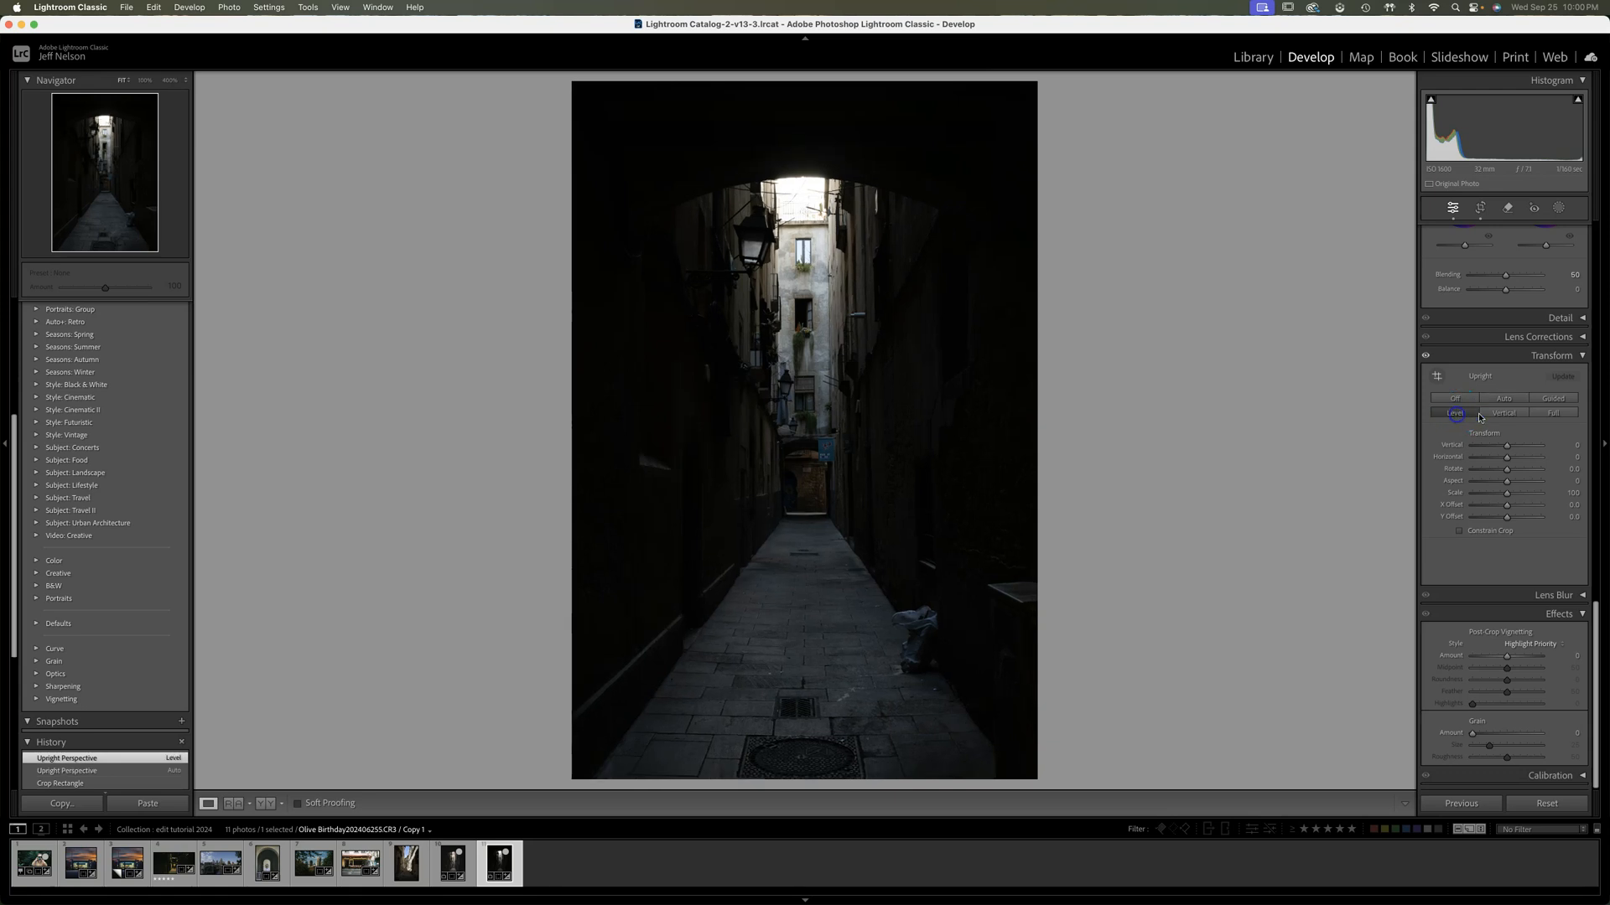
{"action": "left_click", "coordinate": [1506, 415]}
{"action": "left_click", "coordinate": [1458, 416]}
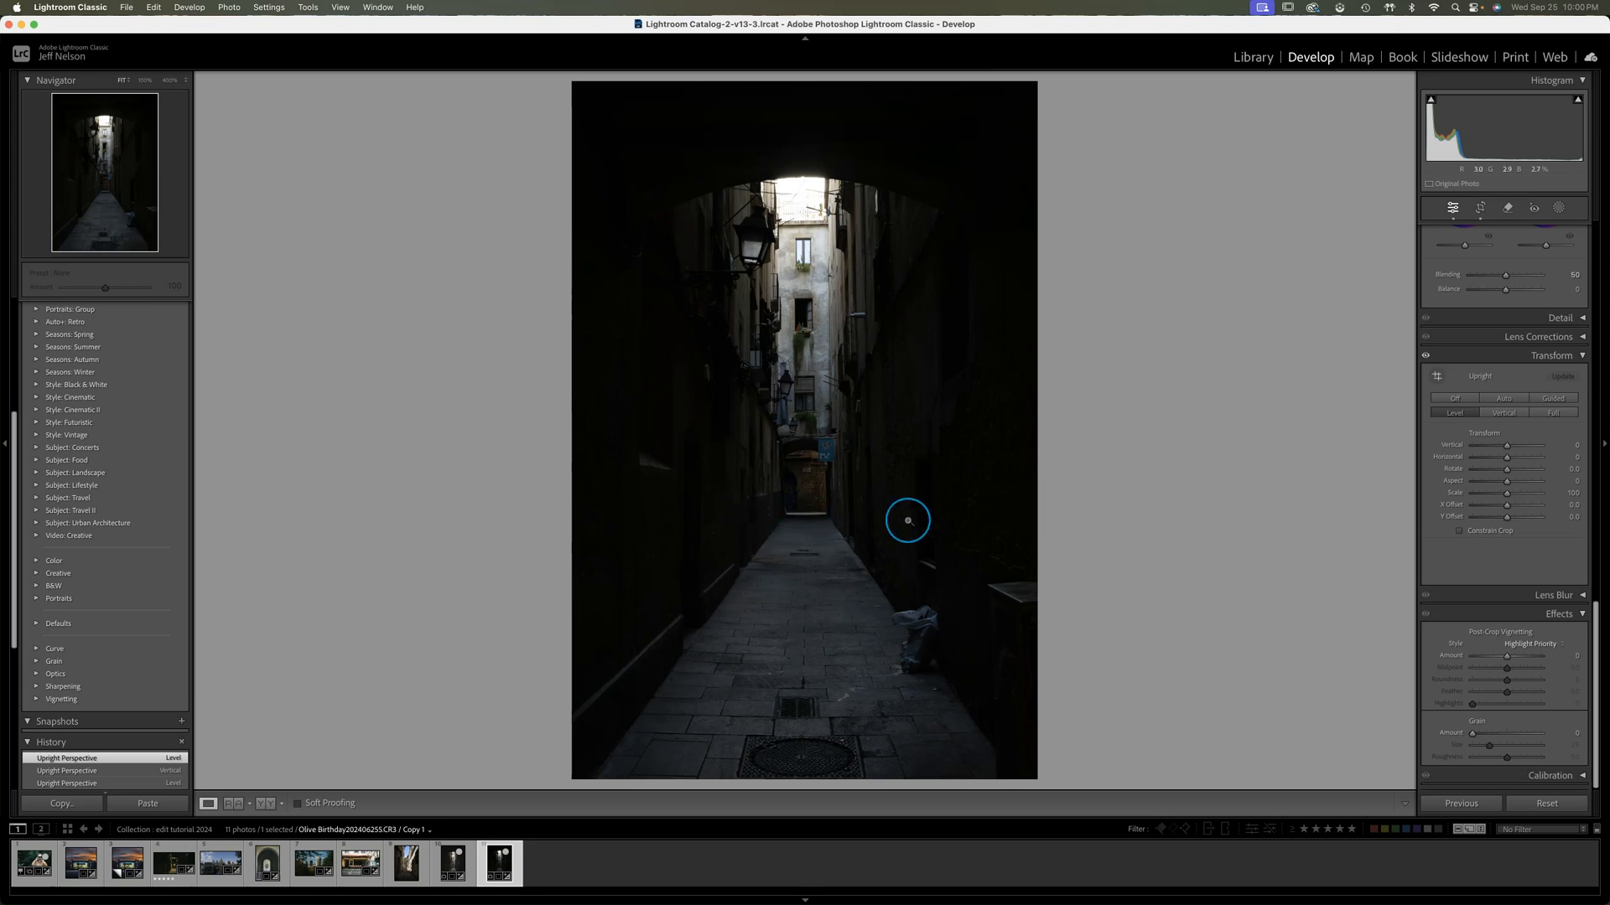
{"action": "left_click", "coordinate": [1506, 414]}
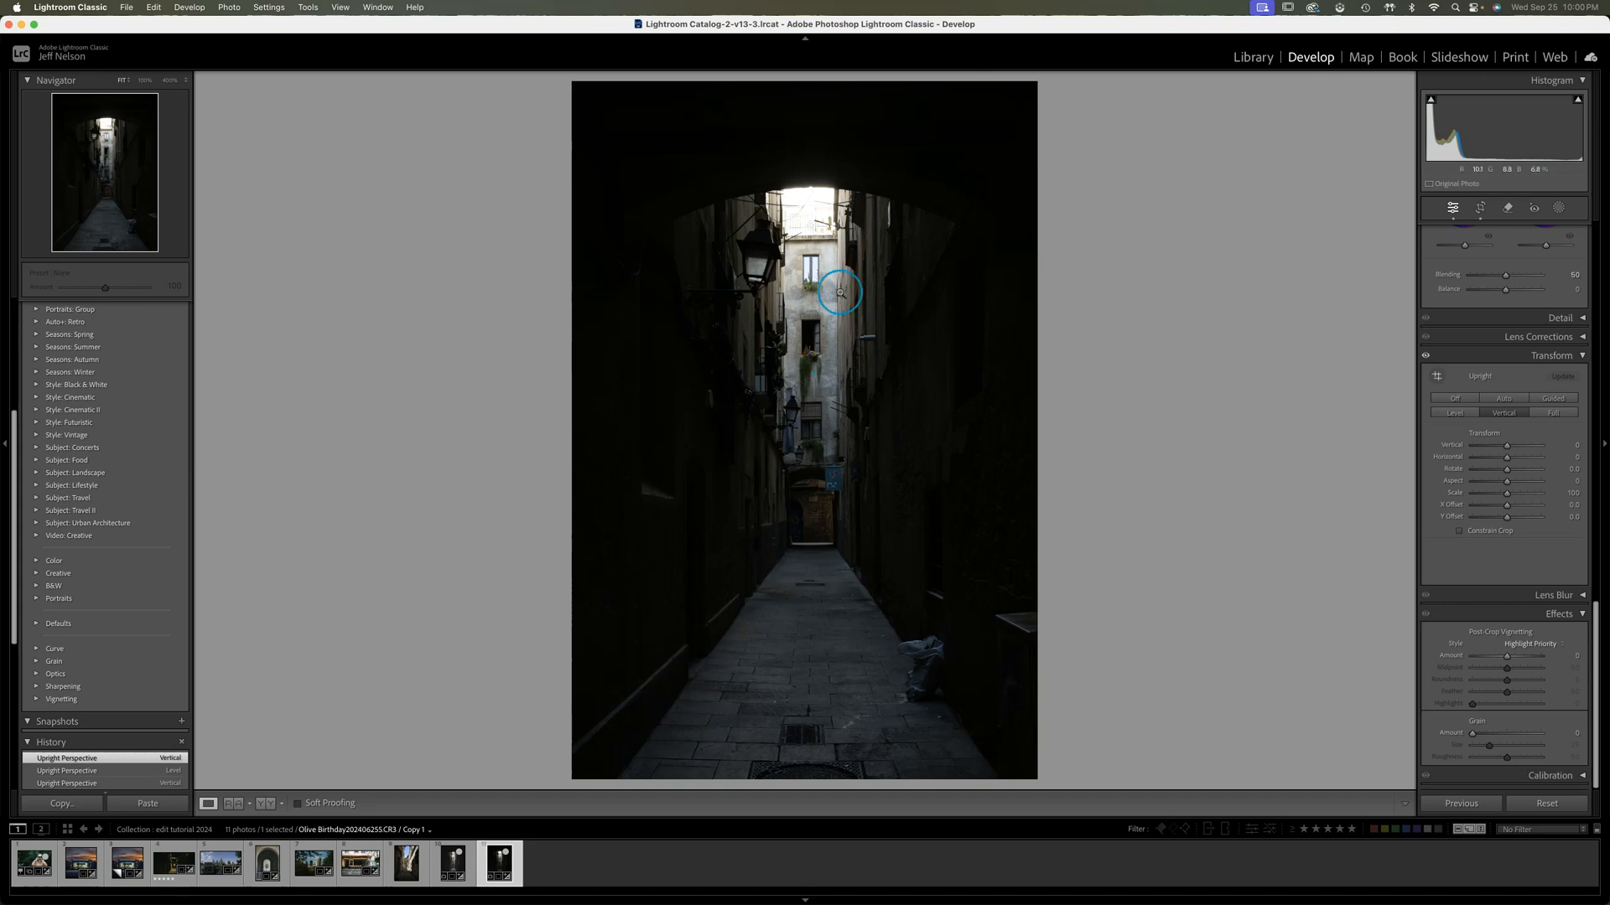
Try the Guided and Full Upright corrections on the alley photo
{"action": "left_click", "coordinate": [1556, 399]}
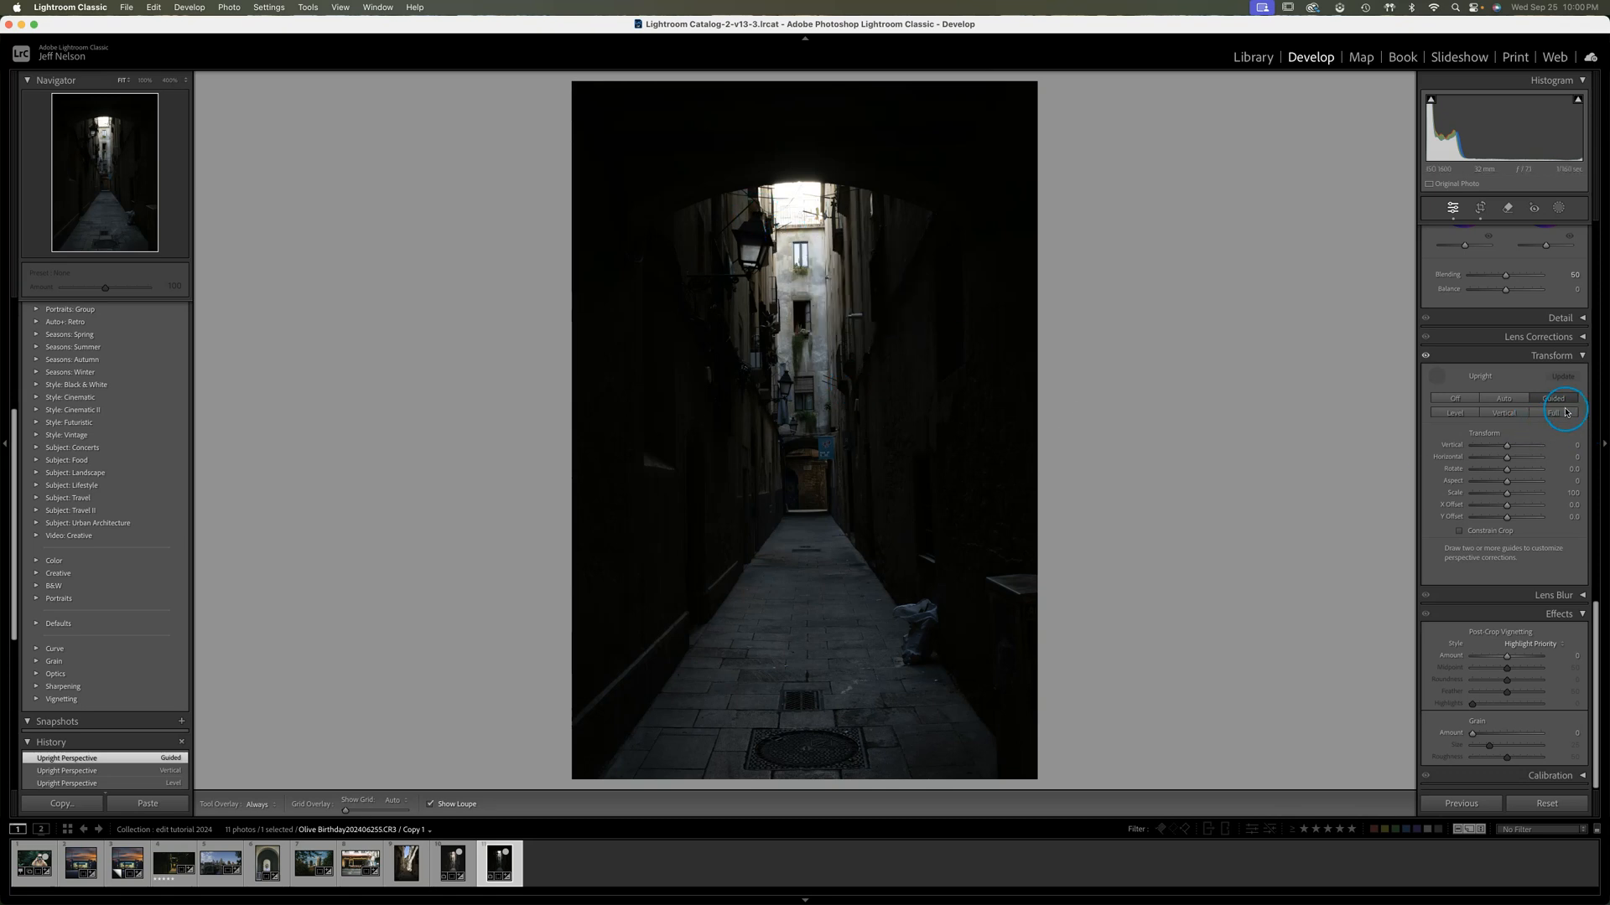
{"action": "left_click", "coordinate": [1558, 414]}
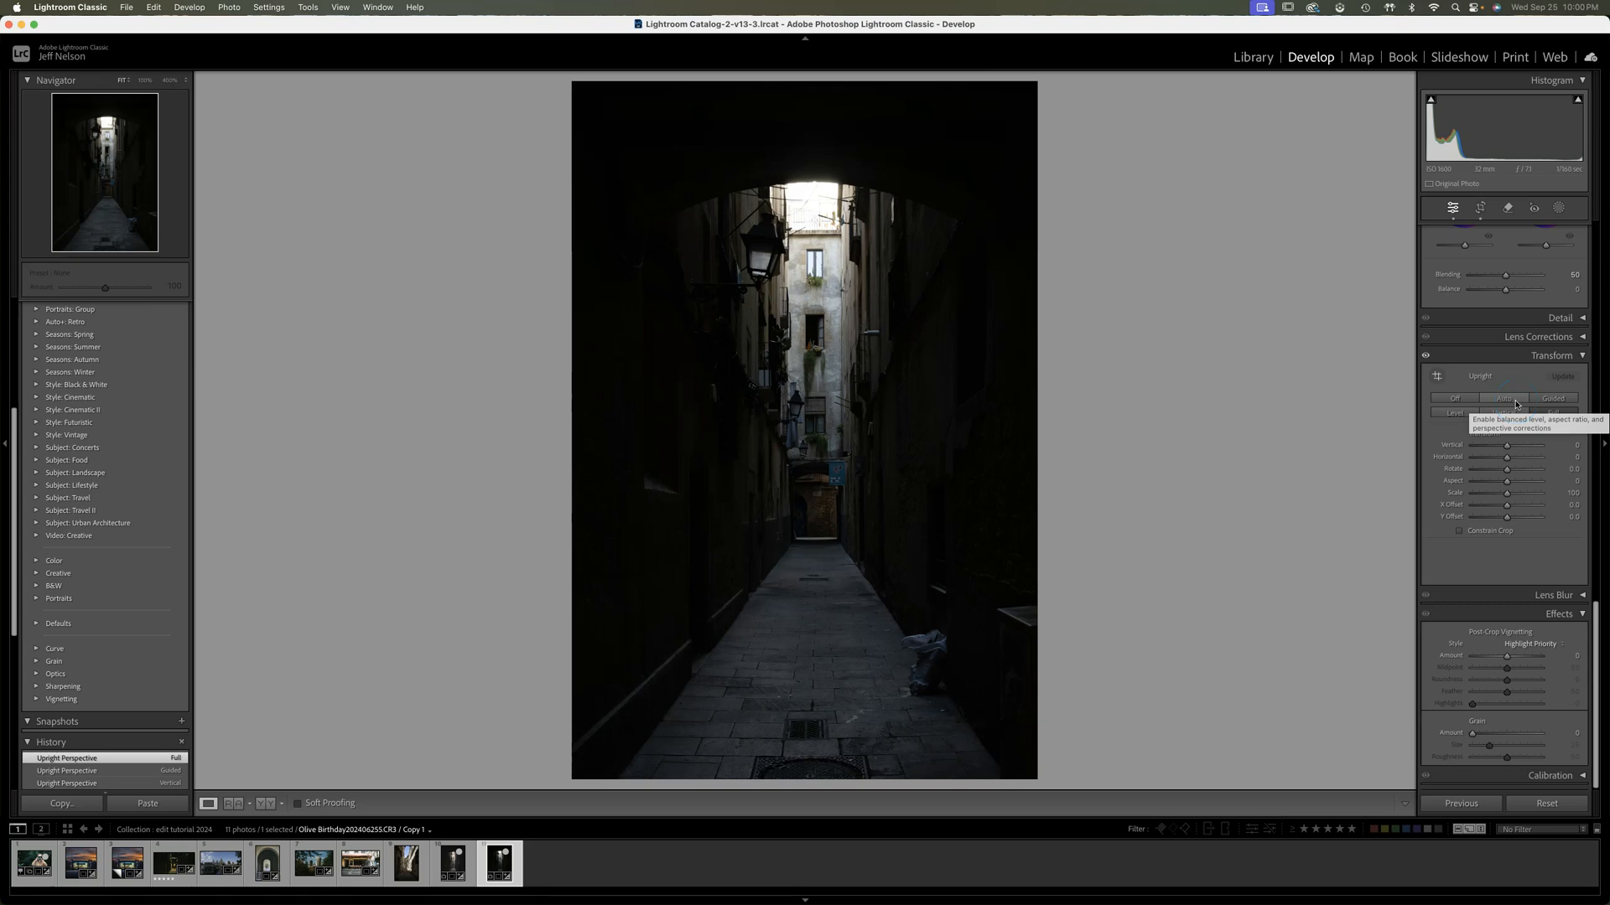
{"action": "left_click", "coordinate": [1547, 413]}
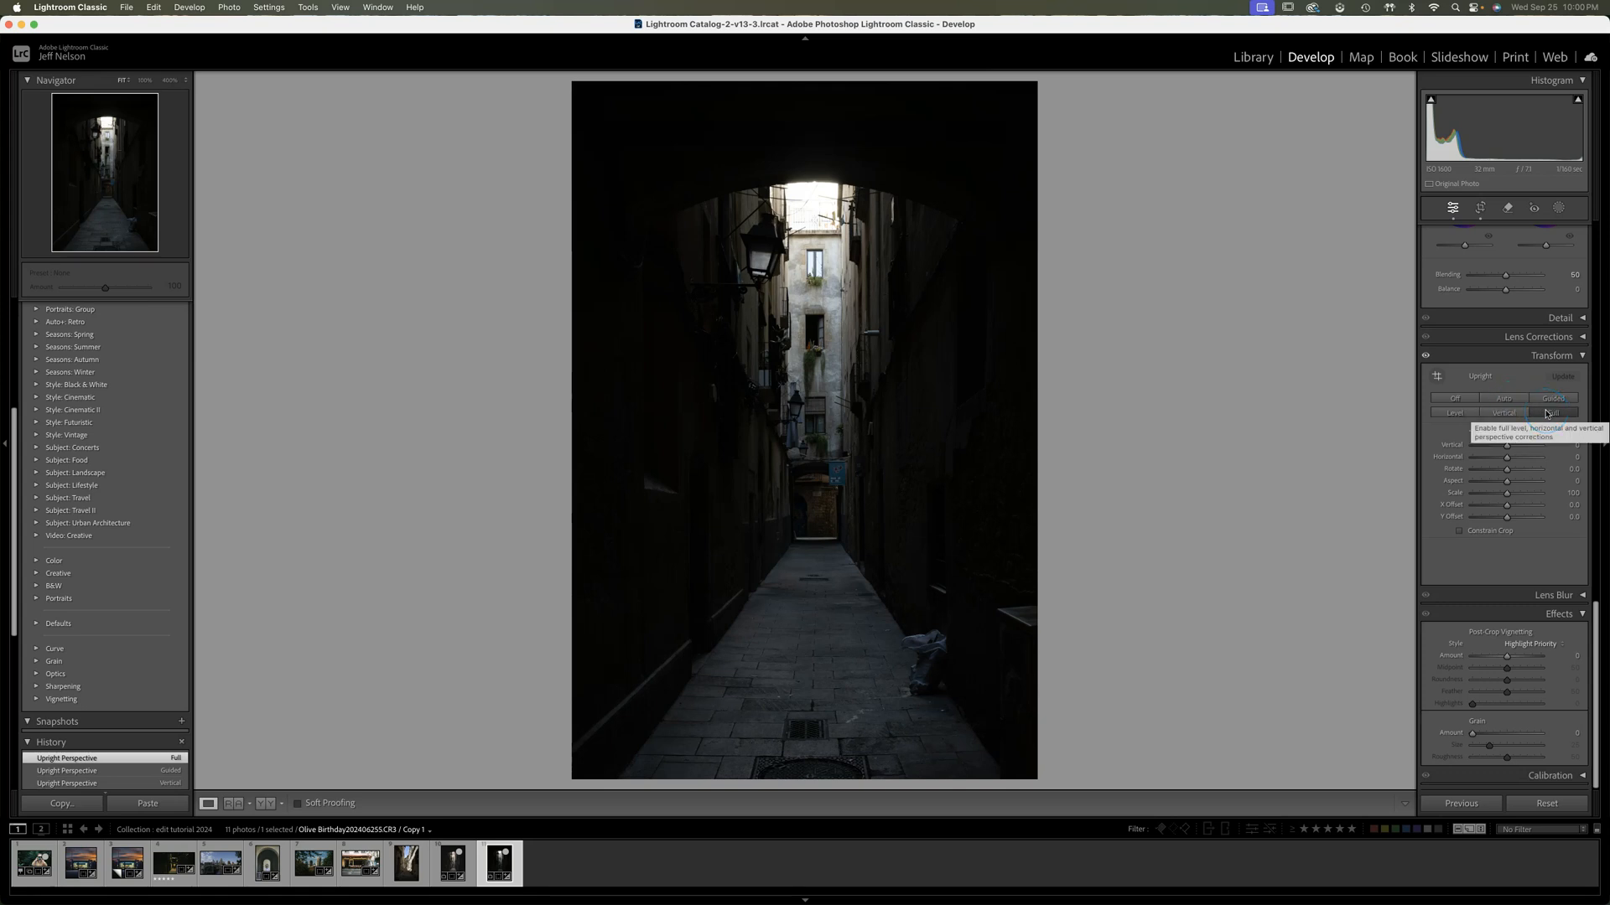
{"action": "left_click", "coordinate": [1511, 404]}
Apply a Guided Upright correction with guides along the far building's vertical edges and a horizontal guide along the doorway's base
{"action": "left_click", "coordinate": [1556, 404]}
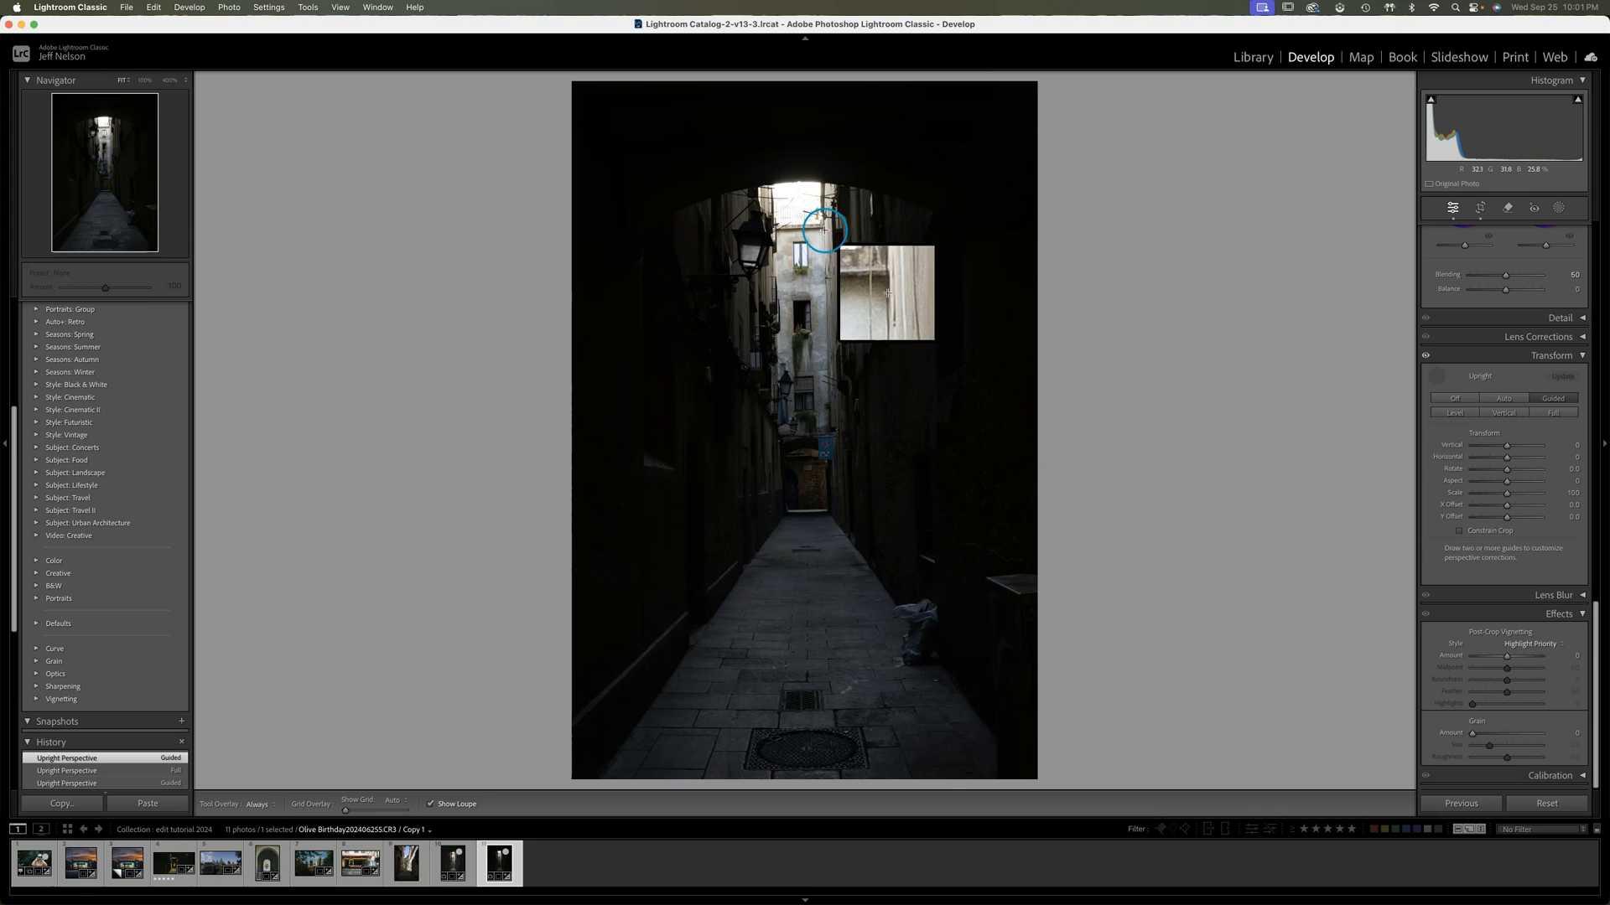
{"action": "left_click_drag", "start_coordinate": [824, 233], "coordinate": [827, 341]}
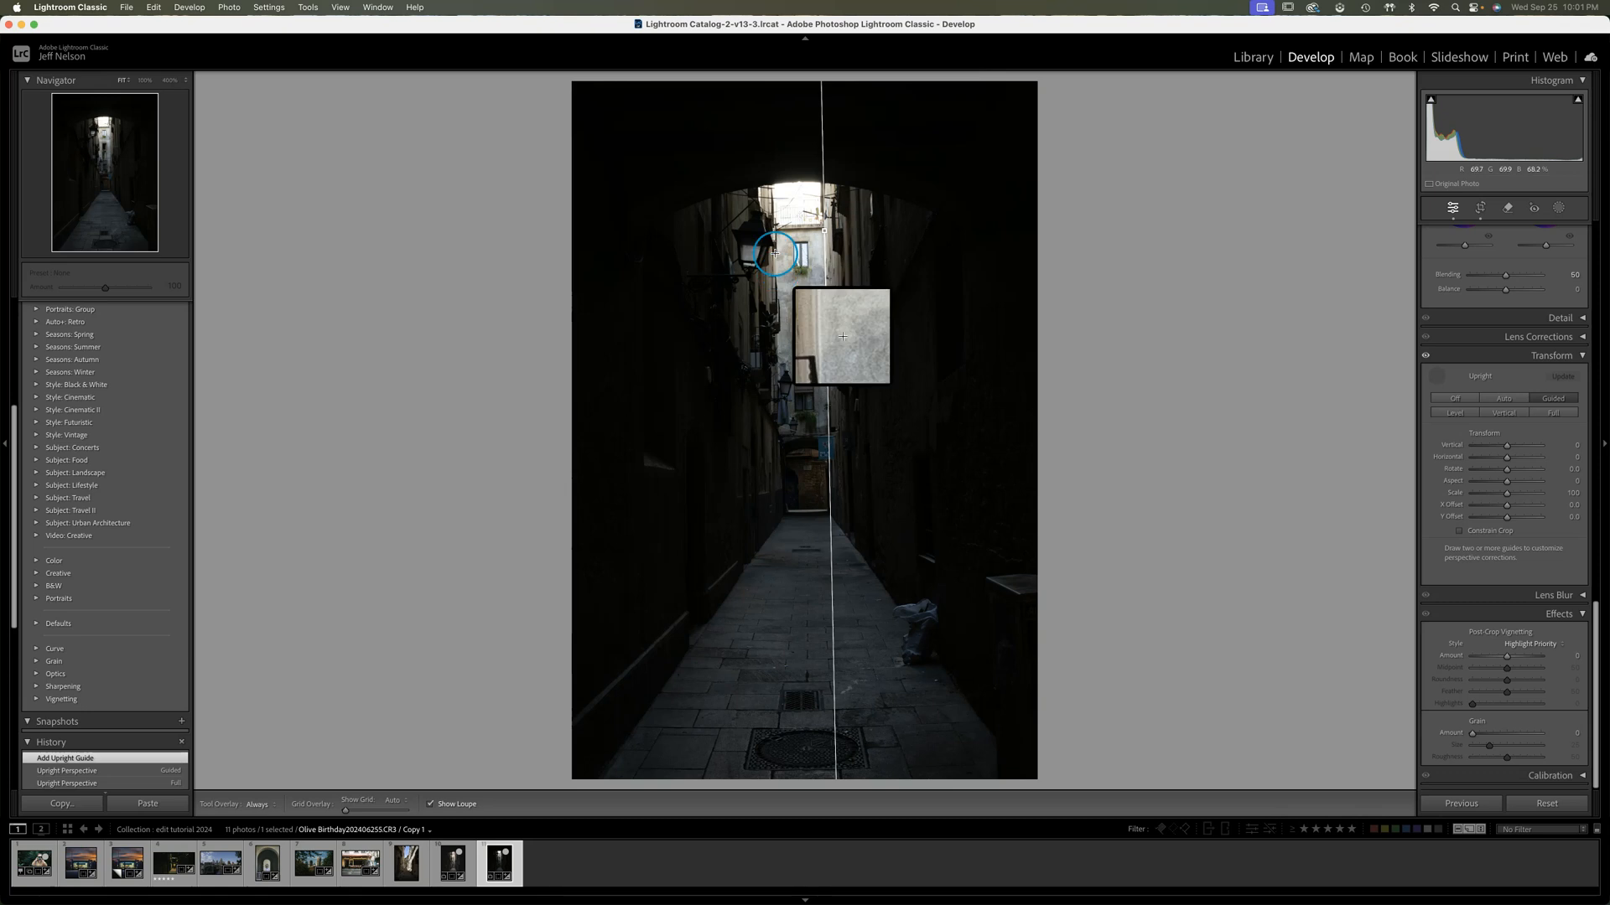
{"action": "mouse_move", "coordinate": [775, 255]}
{"action": "left_mouse_down"}
{"action": "mouse_move", "coordinate": [778, 349]}
{"action": "mouse_move", "coordinate": [820, 197]}
{"action": "mouse_move", "coordinate": [774, 195]}
{"action": "left_mouse_up"}
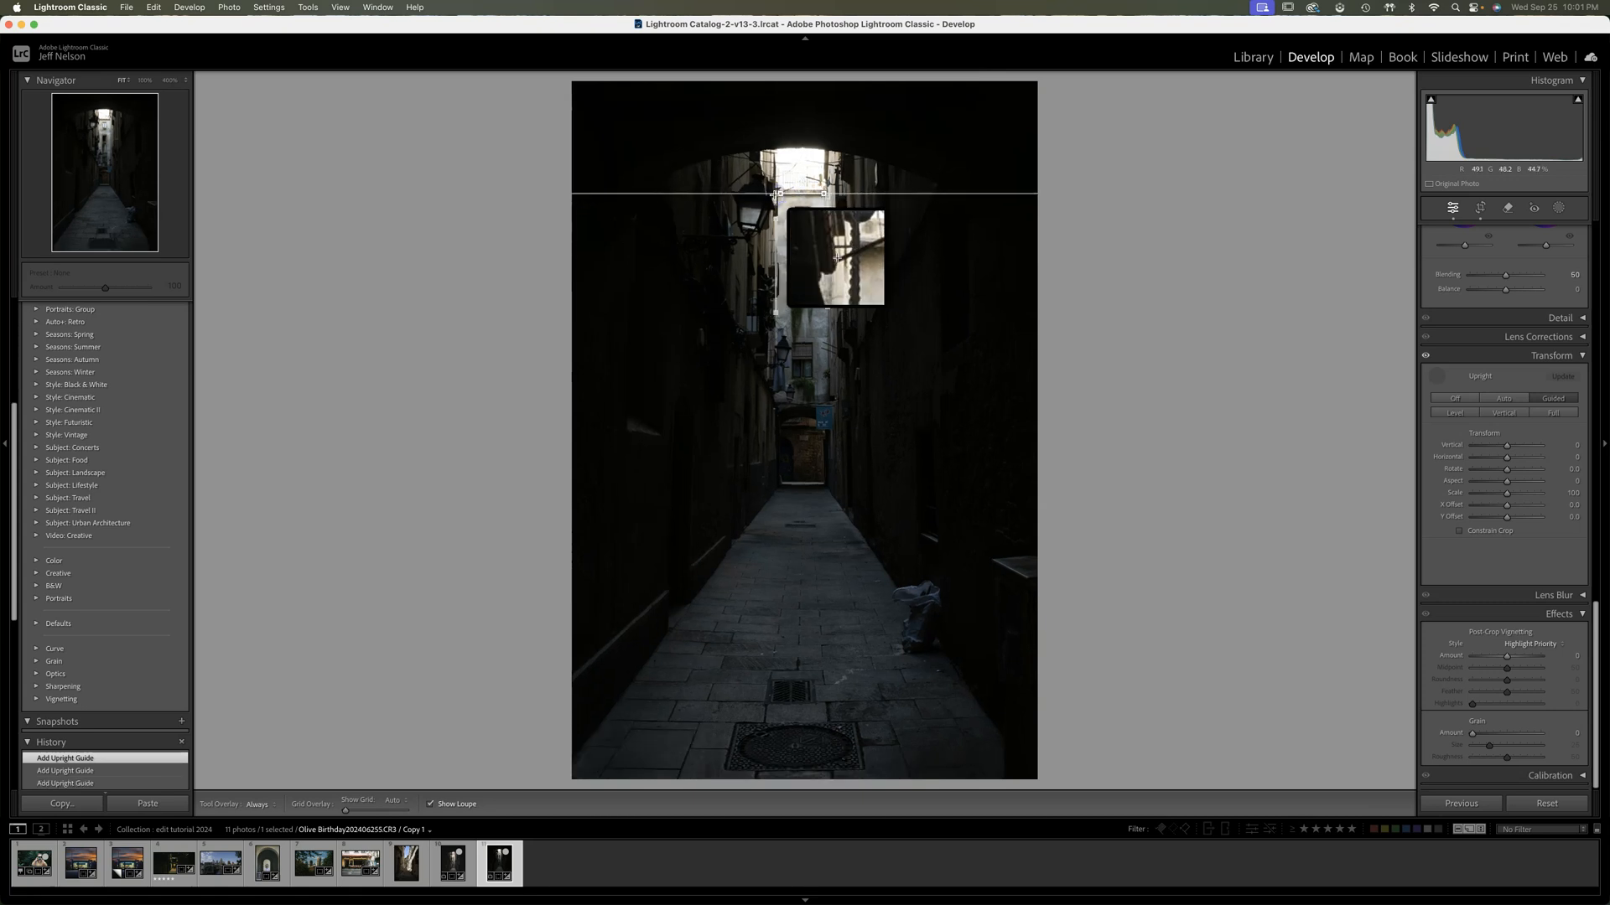
{"action": "mouse_move", "coordinate": [818, 483]}
{"action": "left_mouse_down"}
{"action": "mouse_move", "coordinate": [778, 483]}
{"action": "mouse_move", "coordinate": [822, 479]}
{"action": "mouse_move", "coordinate": [792, 482]}
{"action": "left_mouse_up"}
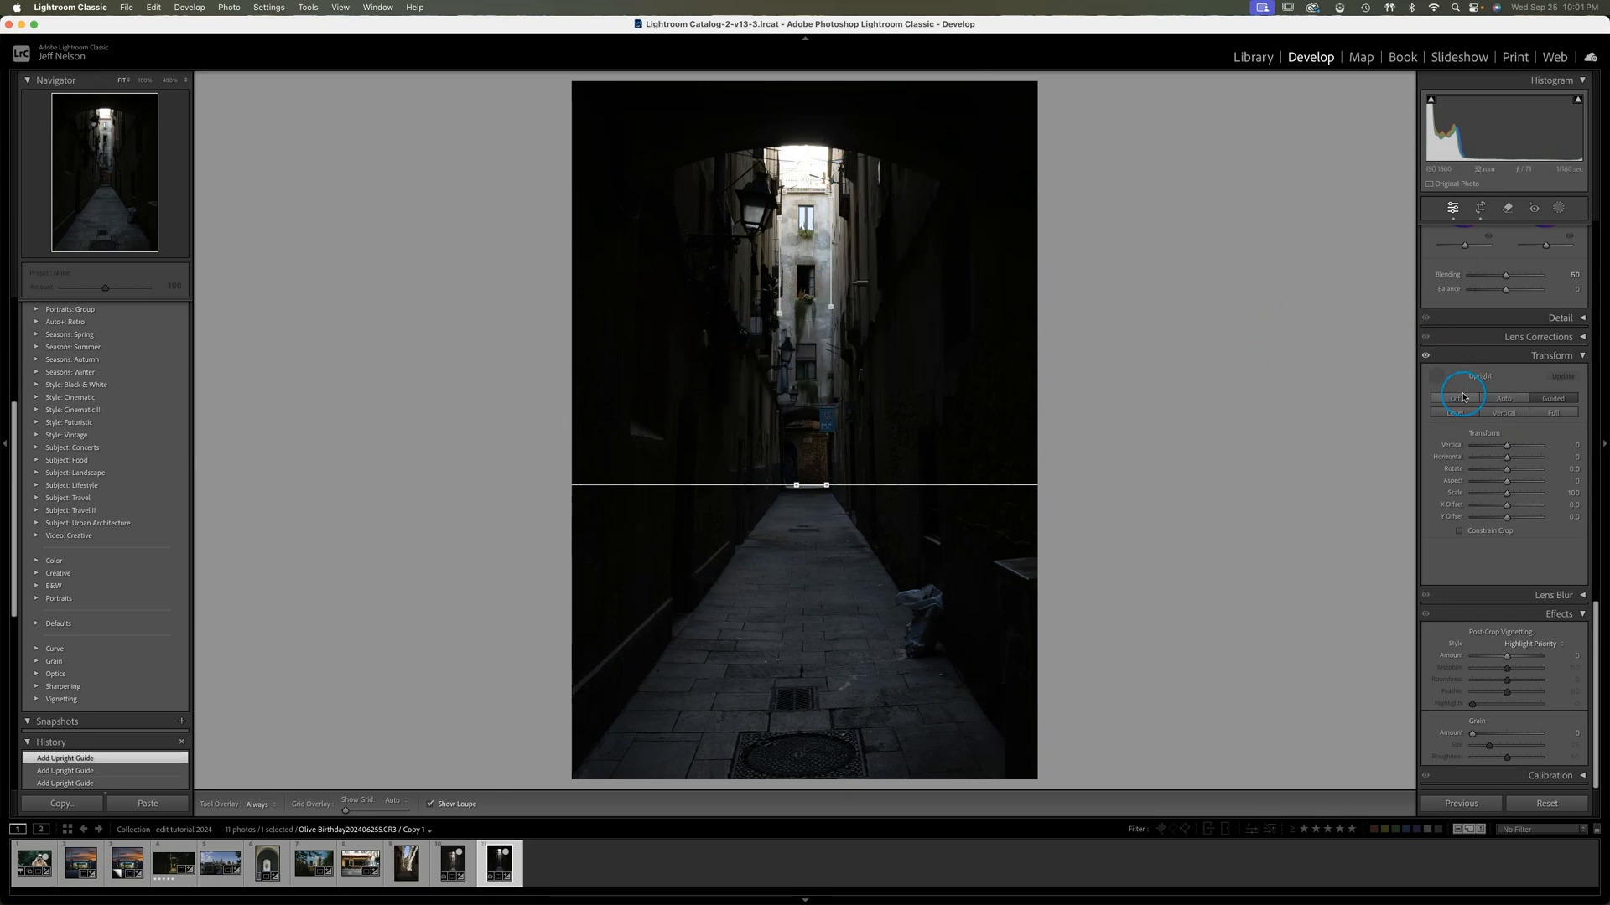
Compare the alley photo with and without the Transform correction, leaving the correction enabled
{"action": "left_click", "coordinate": [1425, 357]}
{"action": "left_click", "coordinate": [1425, 356]}
{"action": "left_click", "coordinate": [1425, 357]}
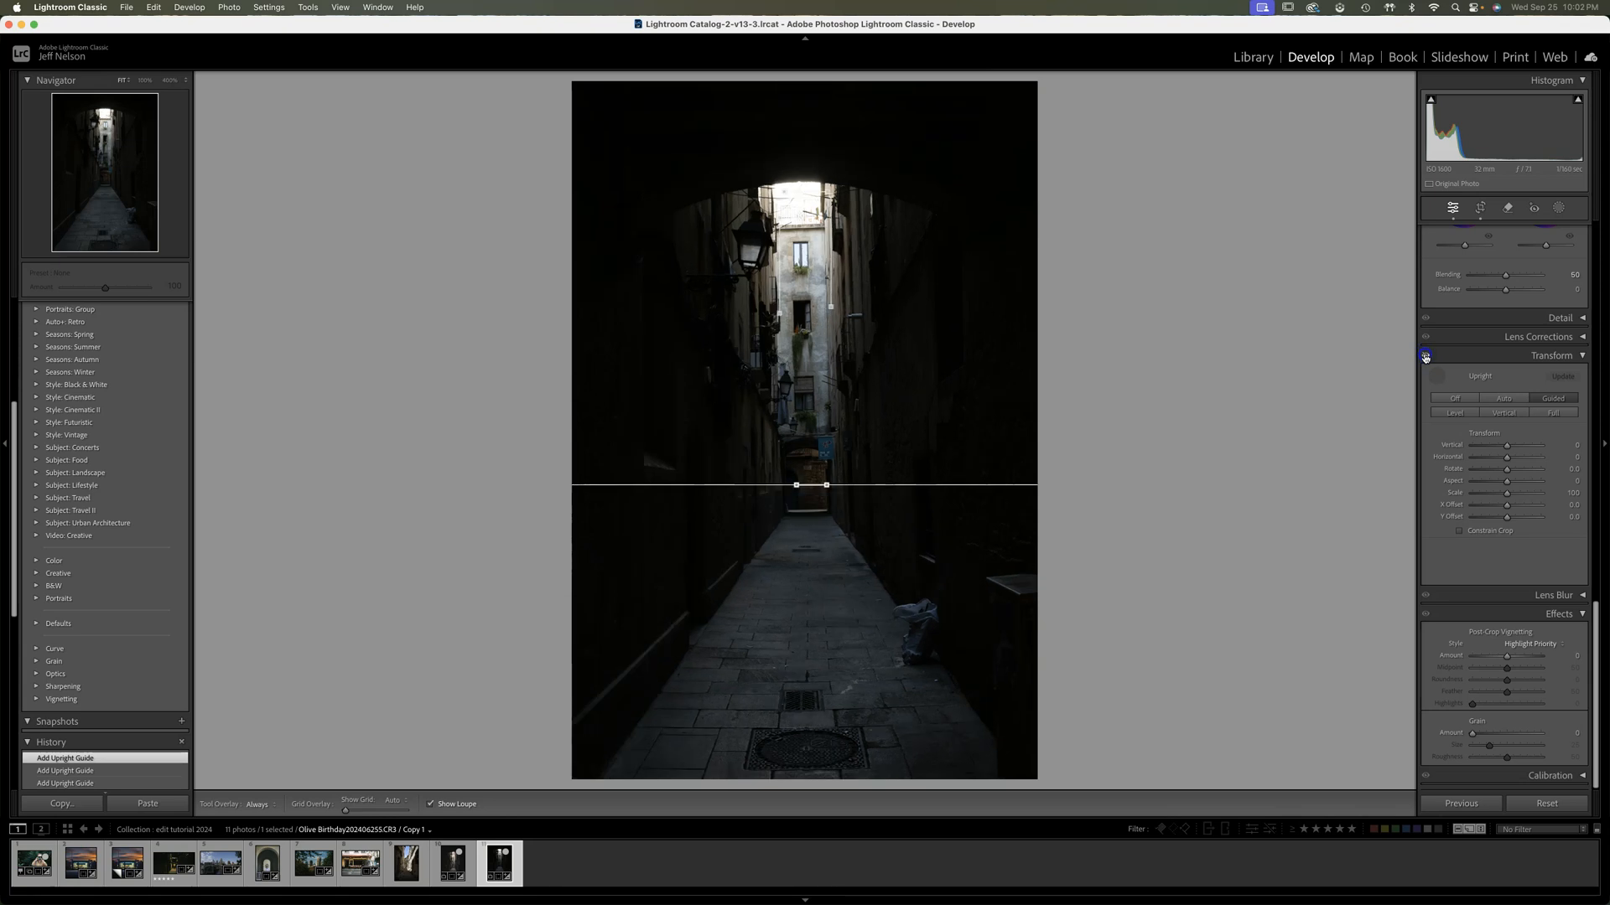
{"action": "left_click", "coordinate": [1425, 356]}
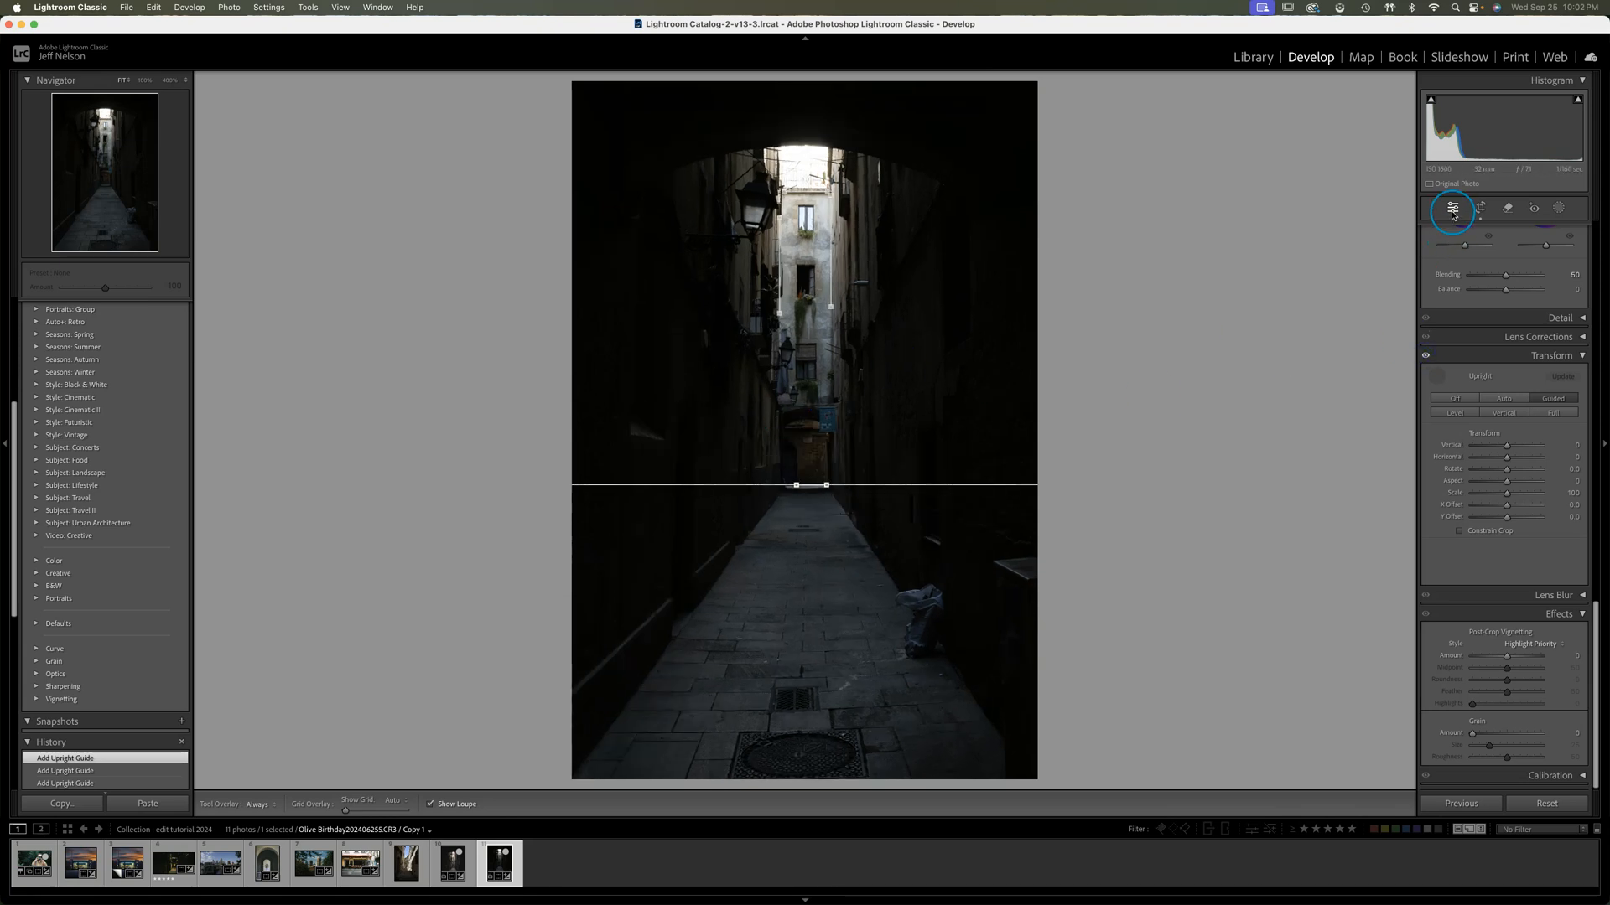
Reposition the photo inside the crop so the alley is centred on the centre-cross overlay, and apply the crop
{"action": "left_click", "coordinate": [1482, 210]}
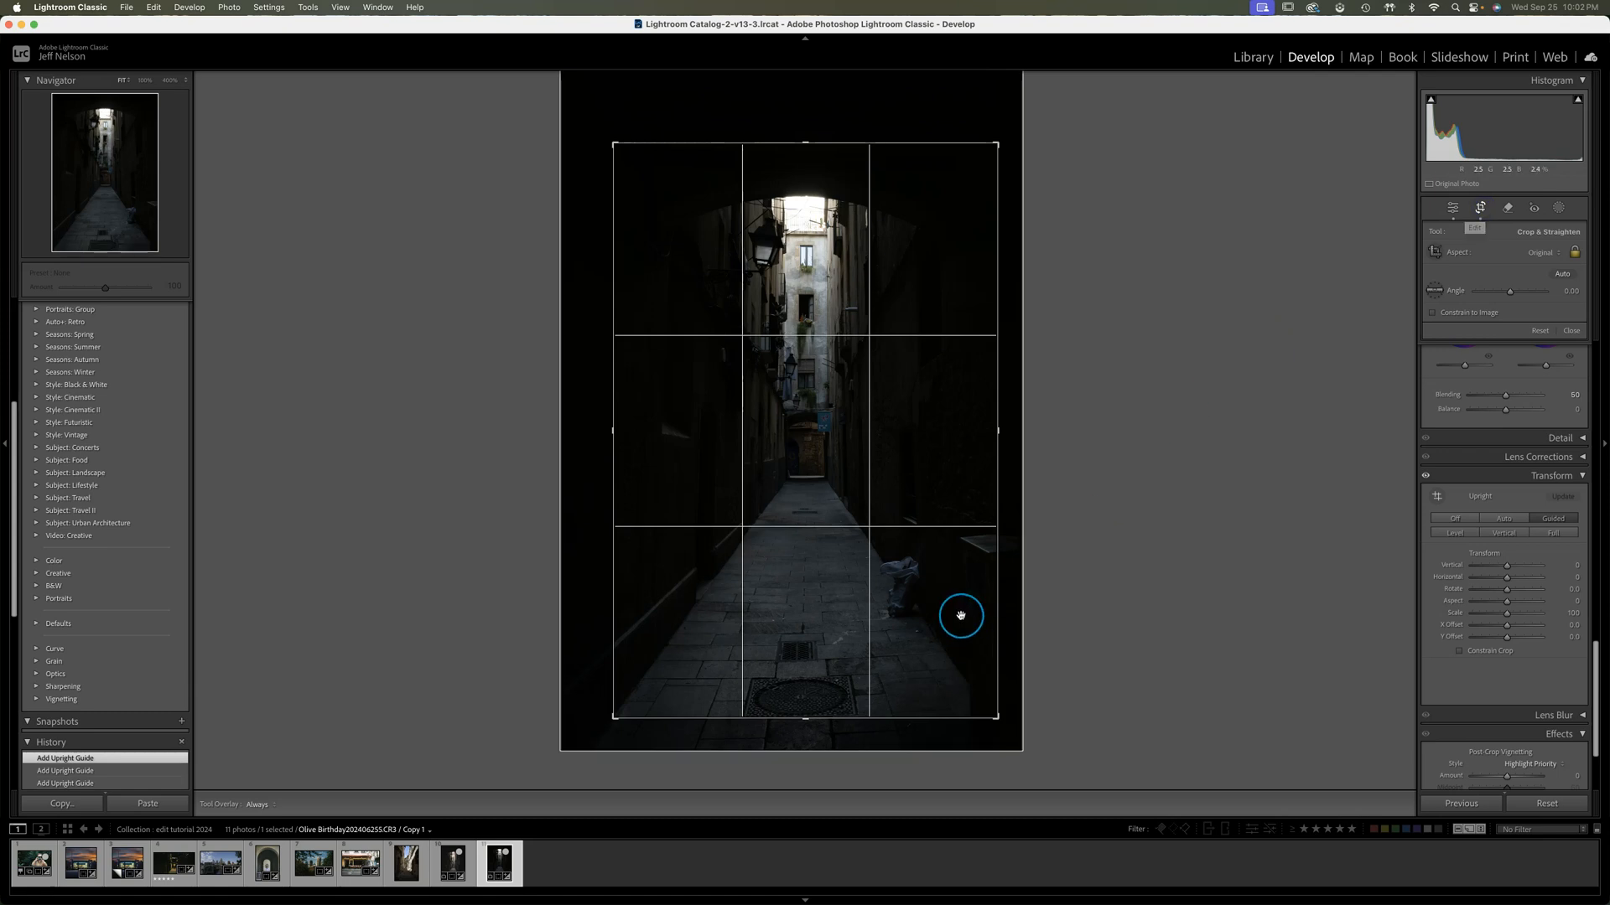
{"action": "left_click_drag", "start_coordinate": [939, 604], "coordinate": [944, 605]}
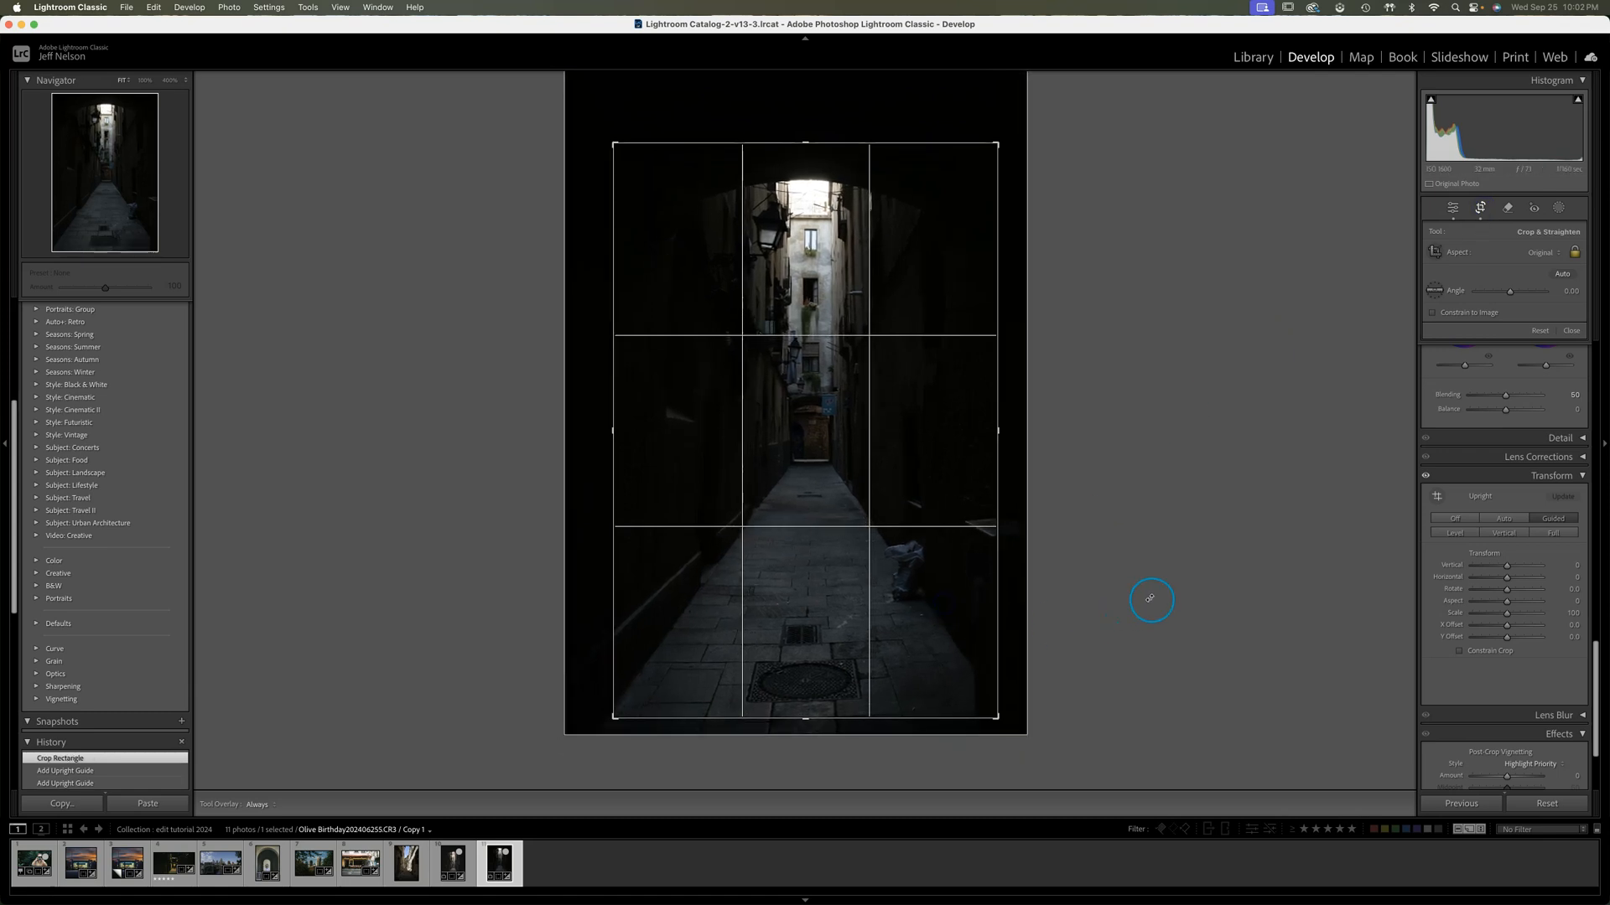
{"action": "key", "text": "o"}
{"action": "key", "text": "o"}
{"action": "key", "text": "o"}
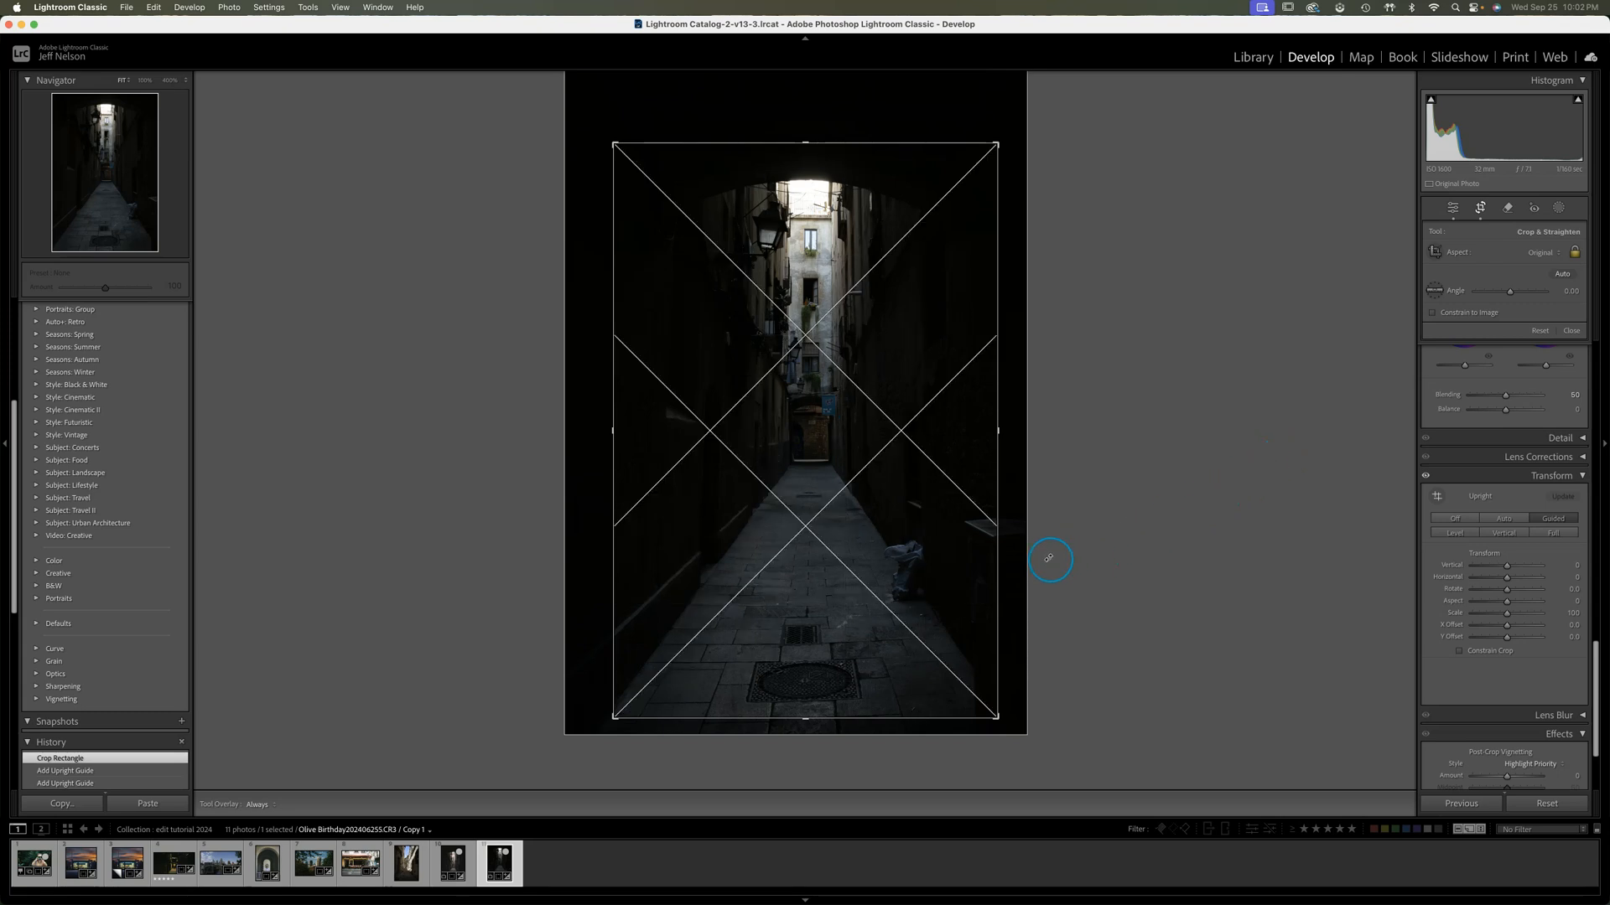
{"action": "left_click_drag", "start_coordinate": [977, 582], "coordinate": [964, 582]}
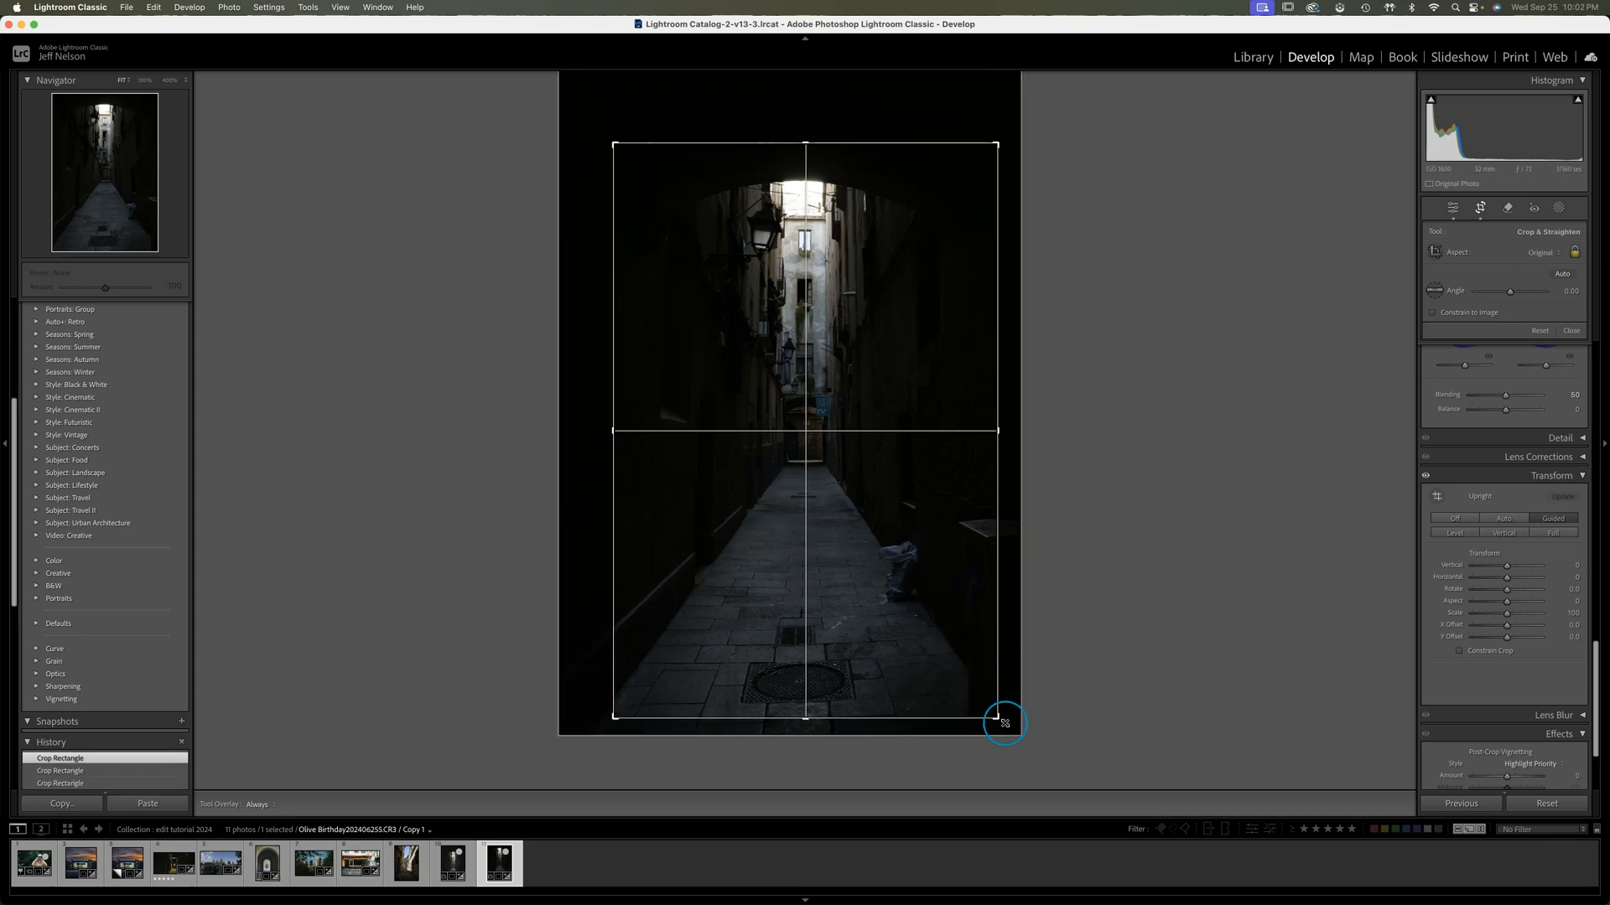
{"action": "left_click_drag", "start_coordinate": [951, 687], "coordinate": [952, 685]}
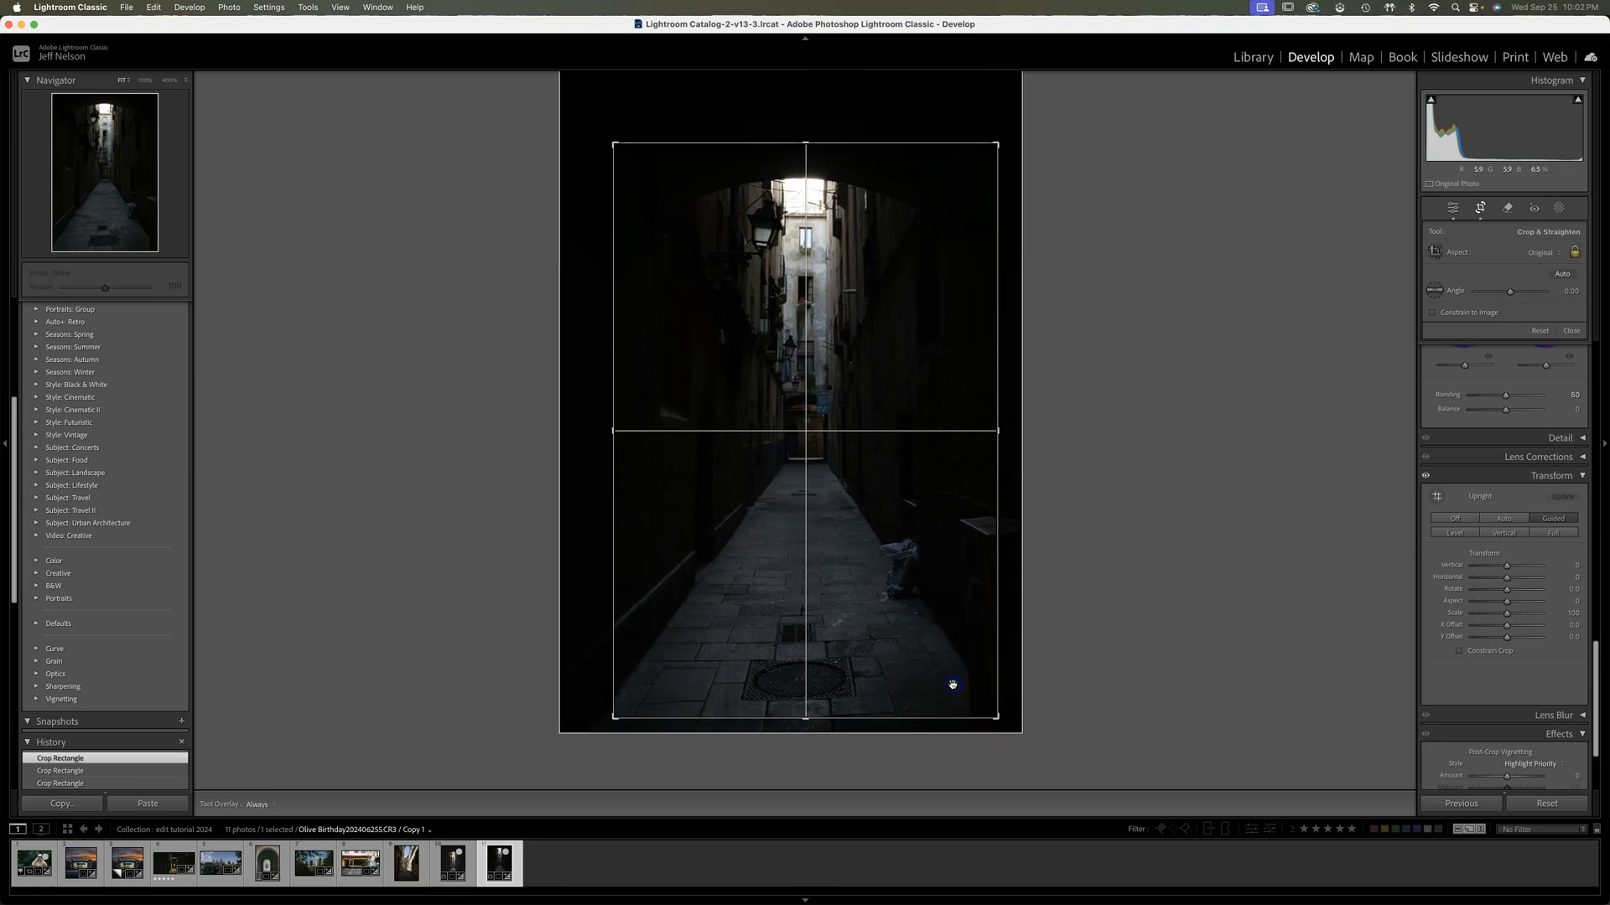
{"action": "key", "text": "Return"}
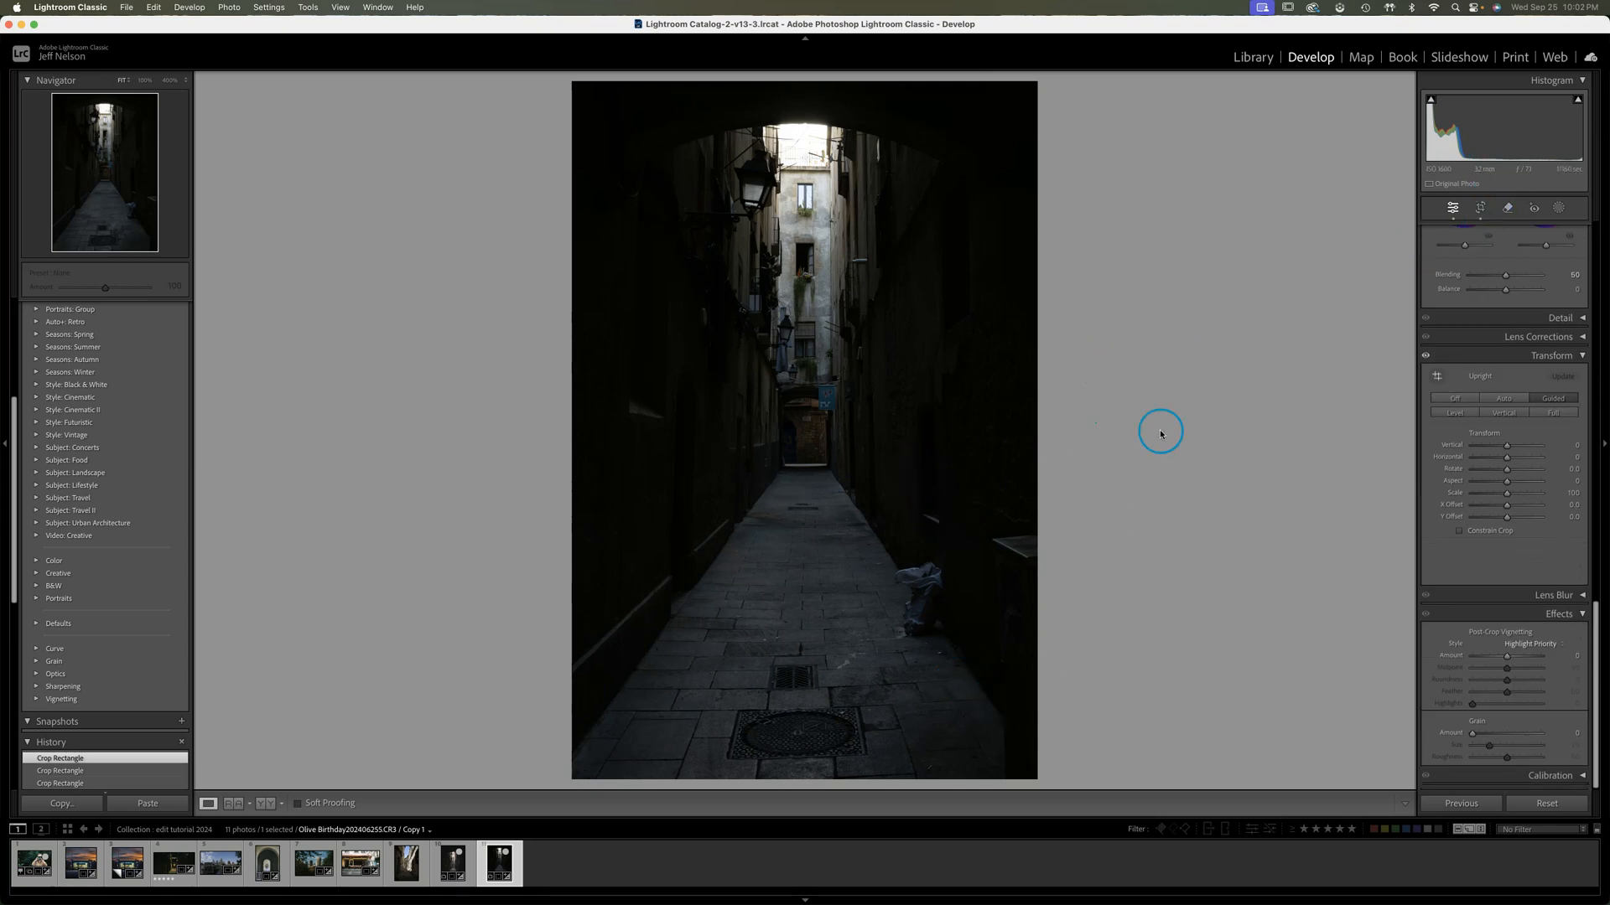
Set Exposure to +0.95, Contrast +1, Highlights -33, Shadows +33, Whites -10 and Blacks +35
{"action": "left_click_drag", "start_coordinate": [1598, 642], "coordinate": [1595, 235]}
{"action": "left_click", "coordinate": [1579, 355]}
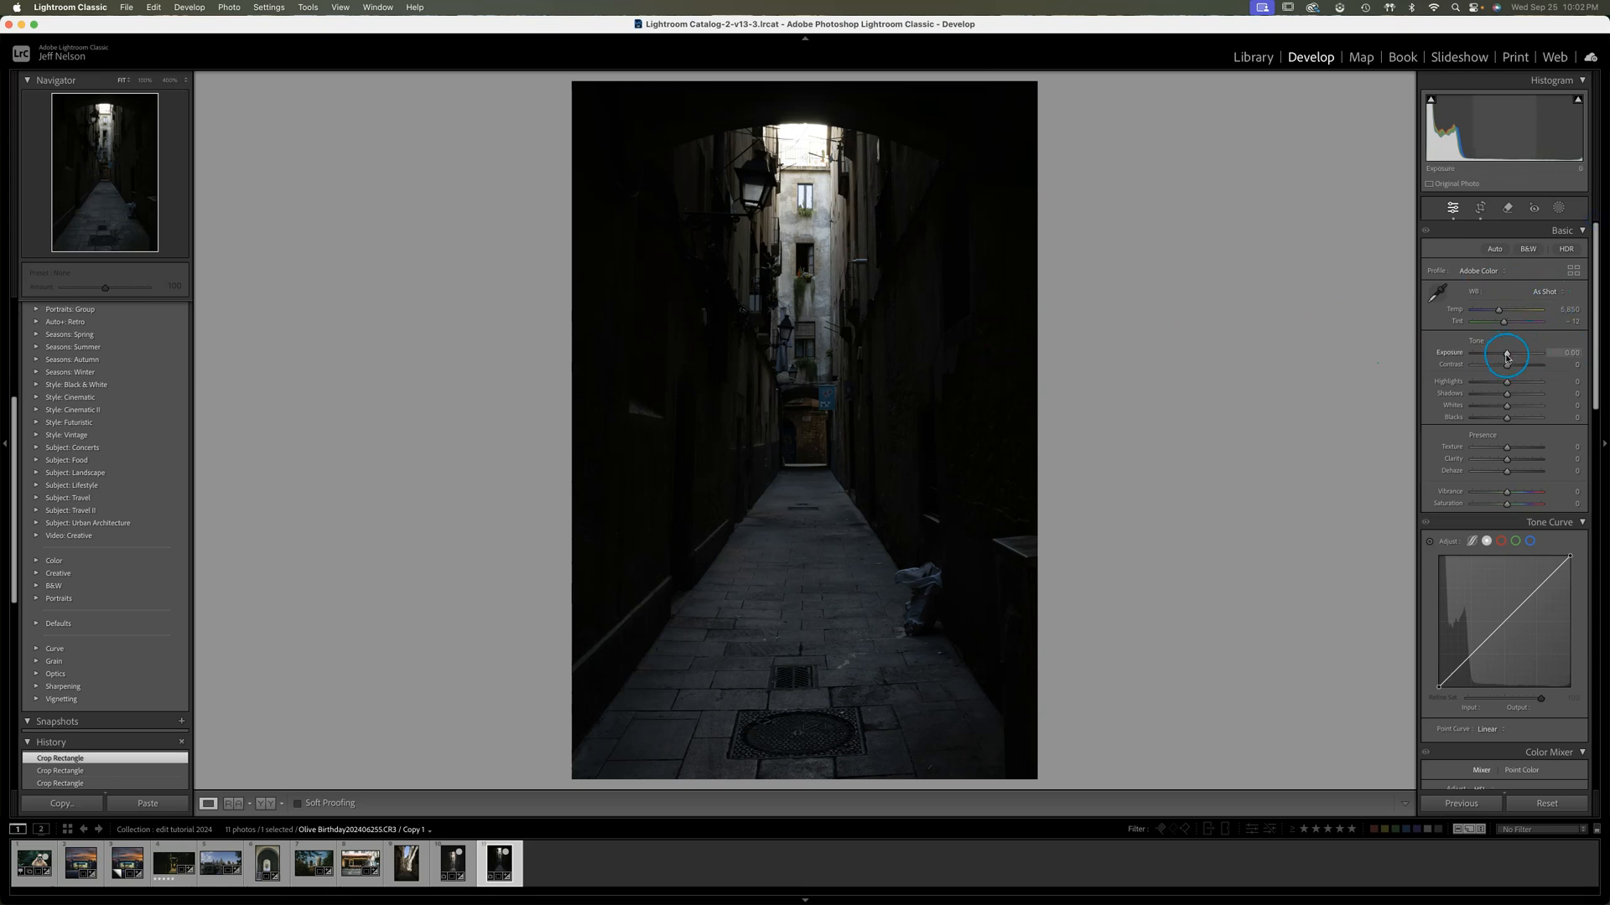
{"action": "left_click_drag", "start_coordinate": [1506, 356], "coordinate": [1540, 351]}
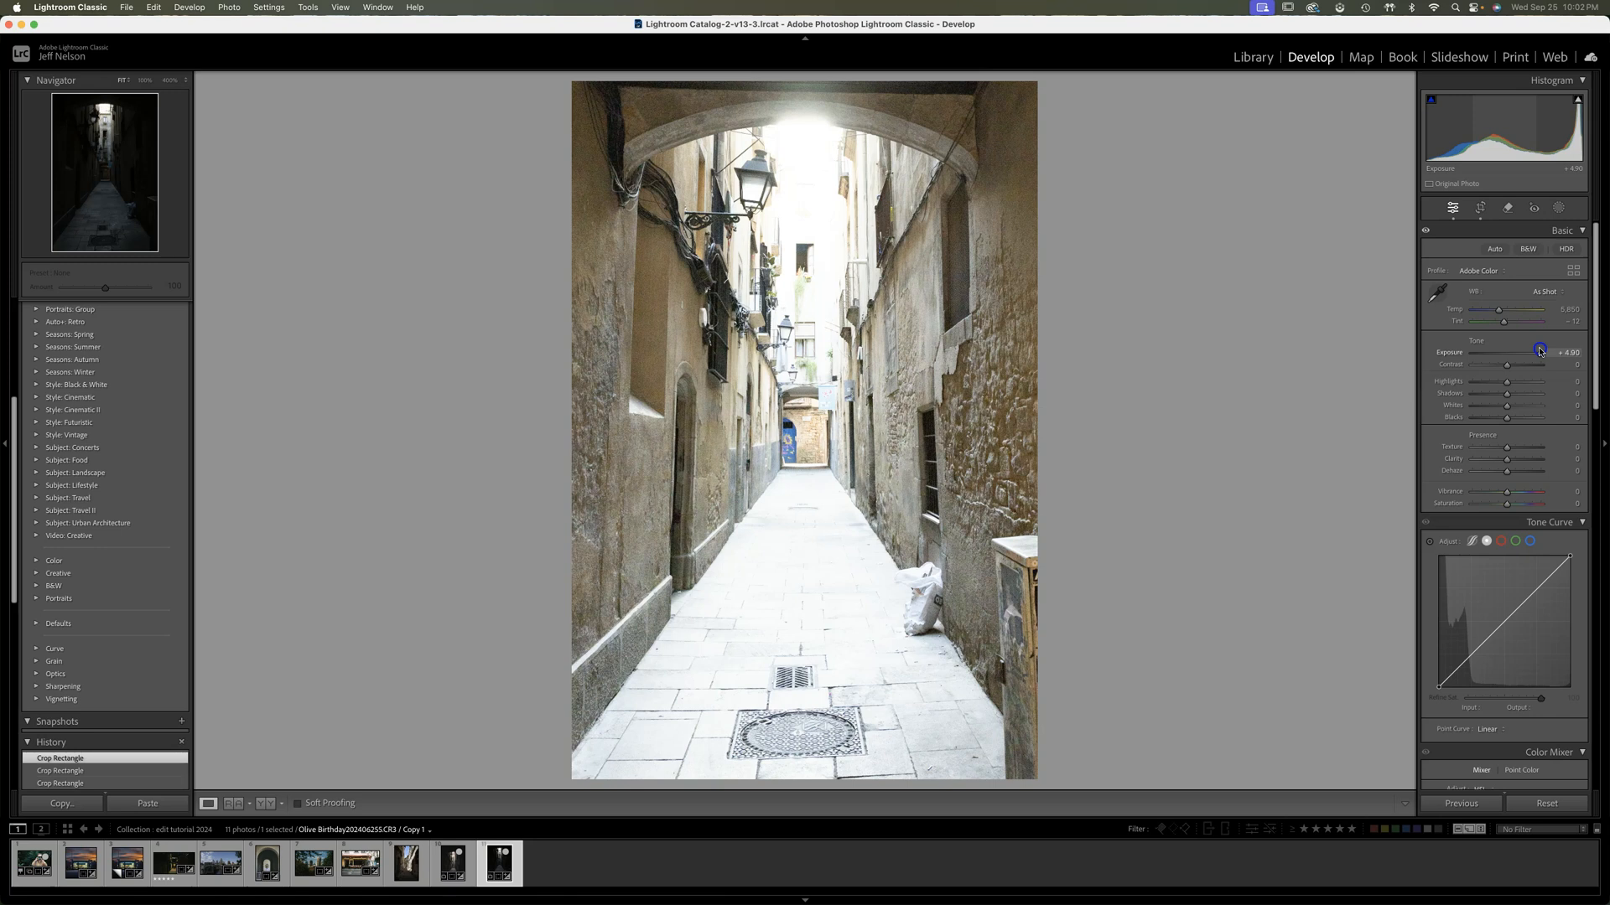
{"action": "left_click_drag", "start_coordinate": [1540, 351], "coordinate": [1507, 369]}
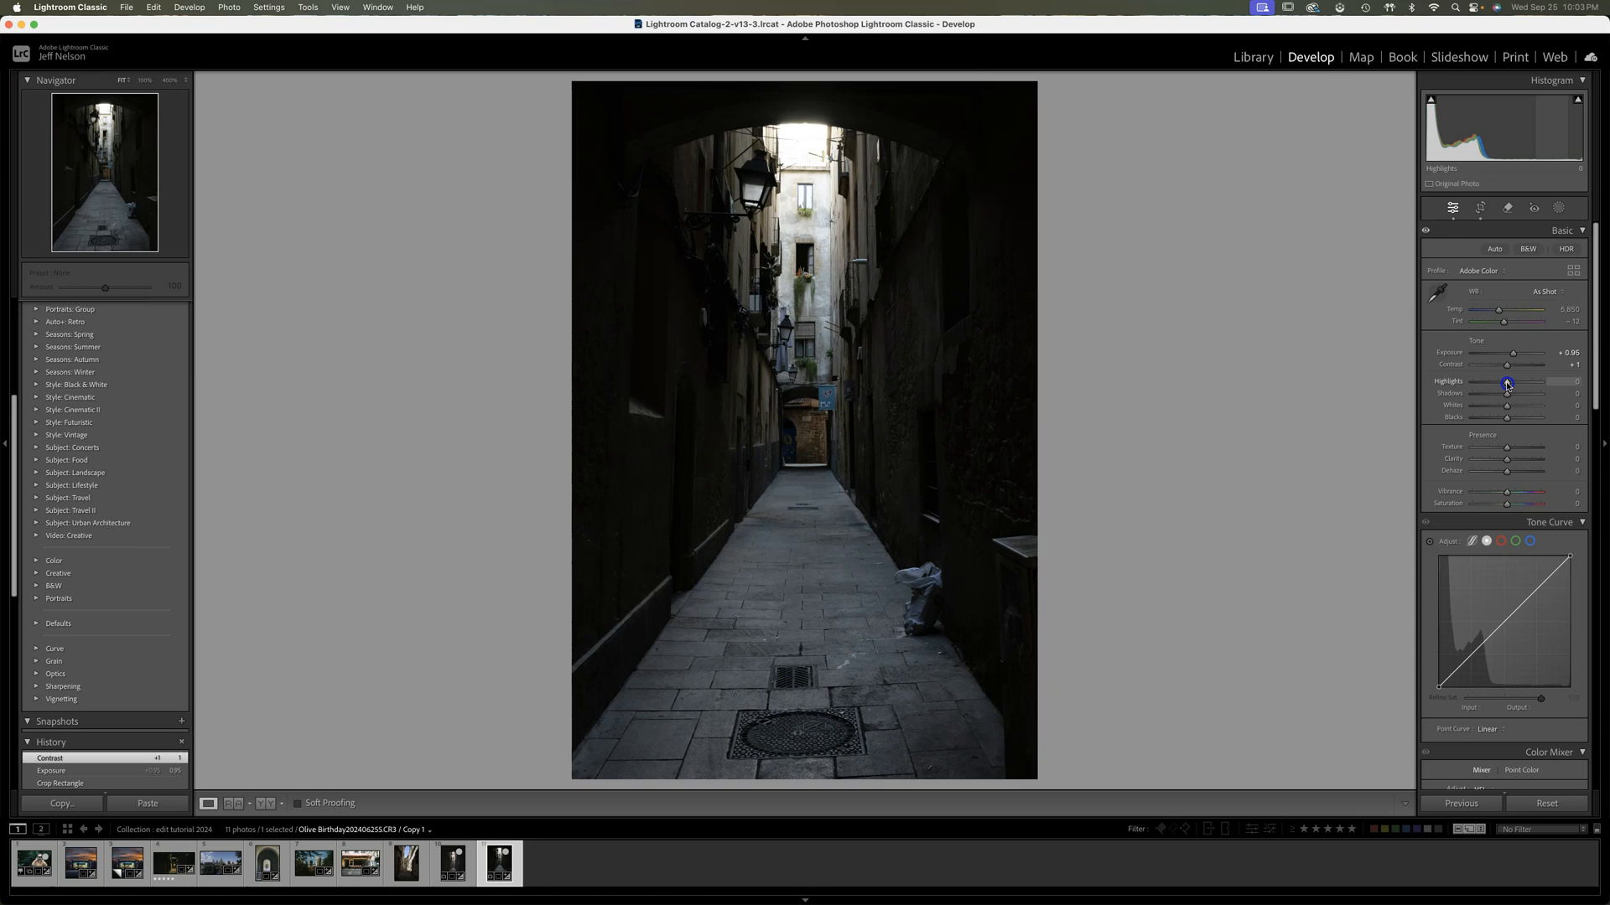
{"action": "mouse_move", "coordinate": [1506, 384]}
{"action": "left_mouse_down"}
{"action": "mouse_move", "coordinate": [1491, 385]}
{"action": "mouse_move", "coordinate": [1520, 396]}
{"action": "left_mouse_up"}
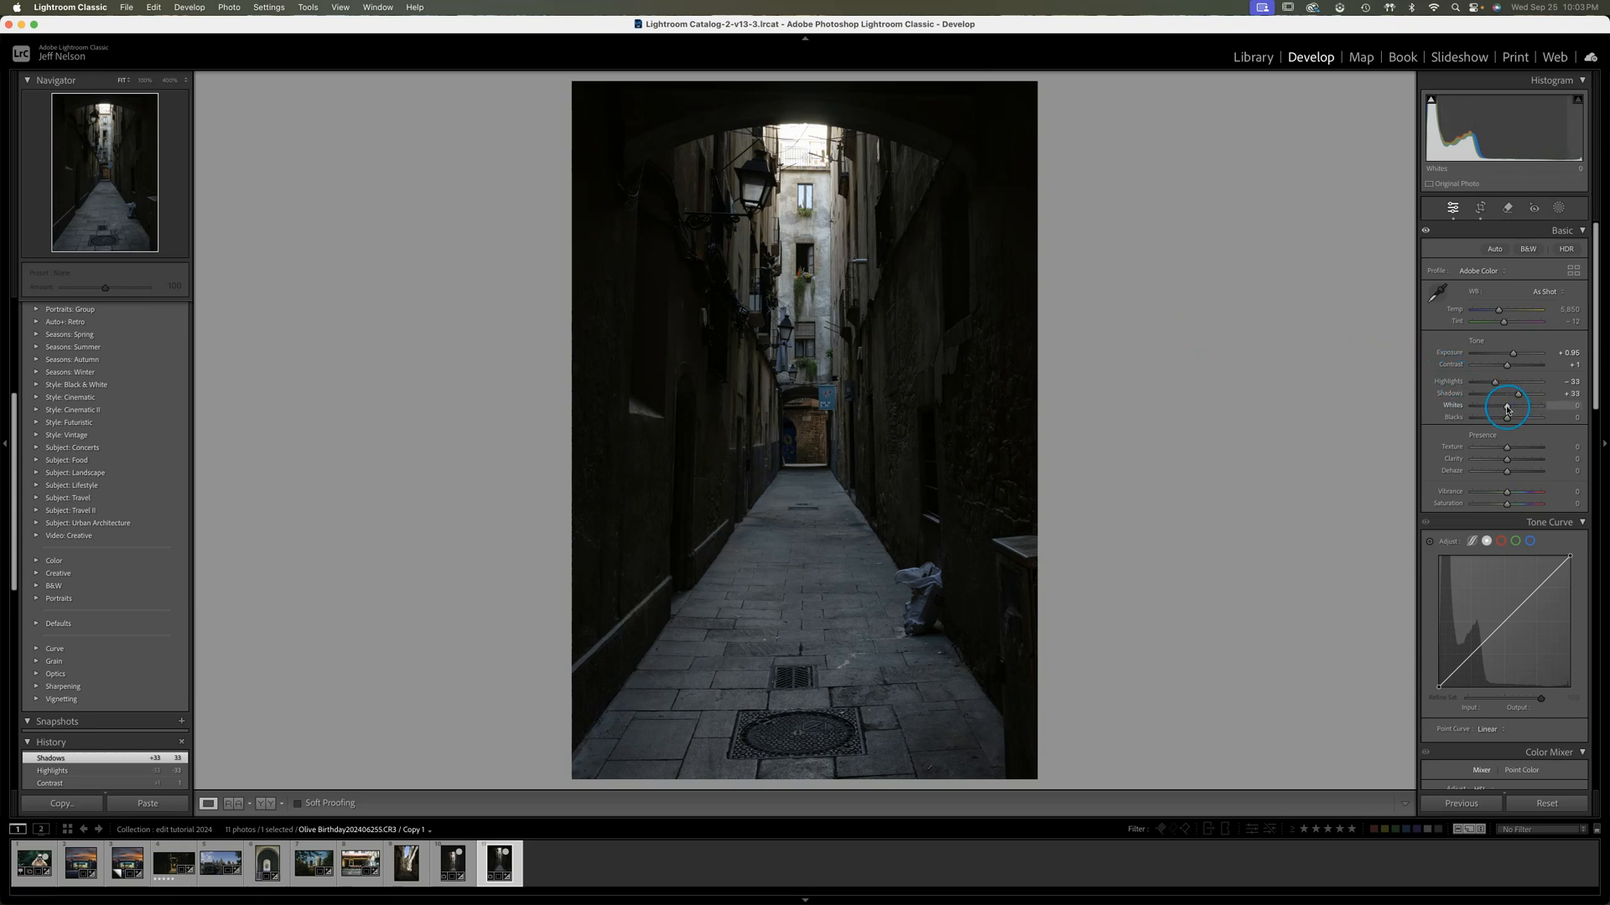
{"action": "left_click_drag", "start_coordinate": [1507, 407], "coordinate": [1520, 420]}
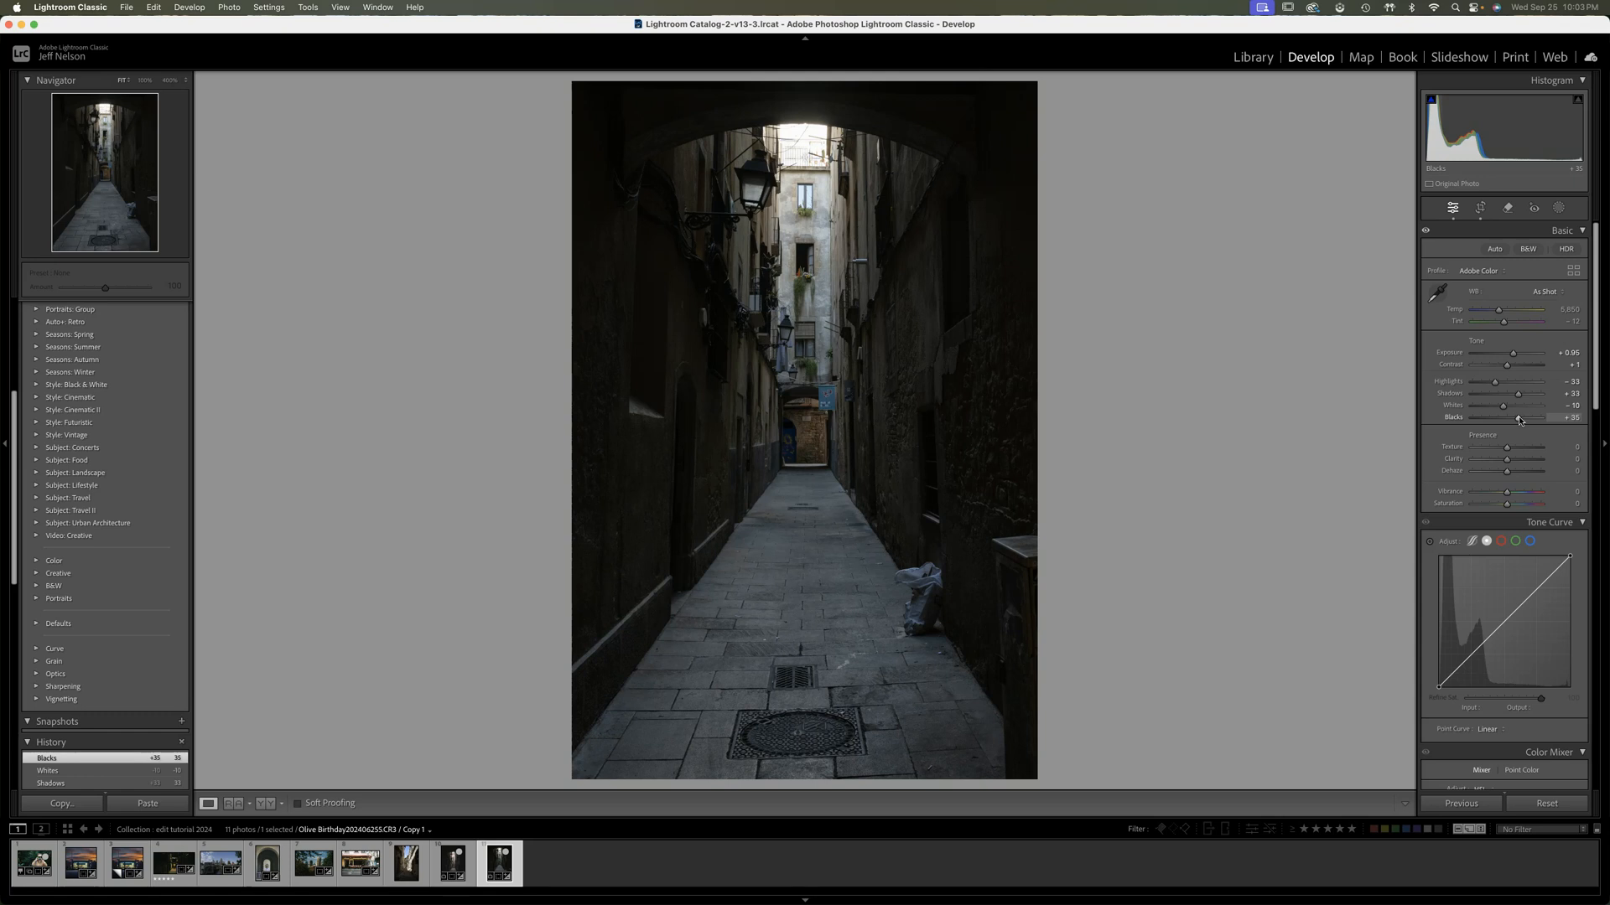
Add shadow, midtone and highlight points to the tone curve and shape them into a gentle S-curve
{"action": "left_click", "coordinate": [1474, 655]}
{"action": "left_click", "coordinate": [1506, 625]}
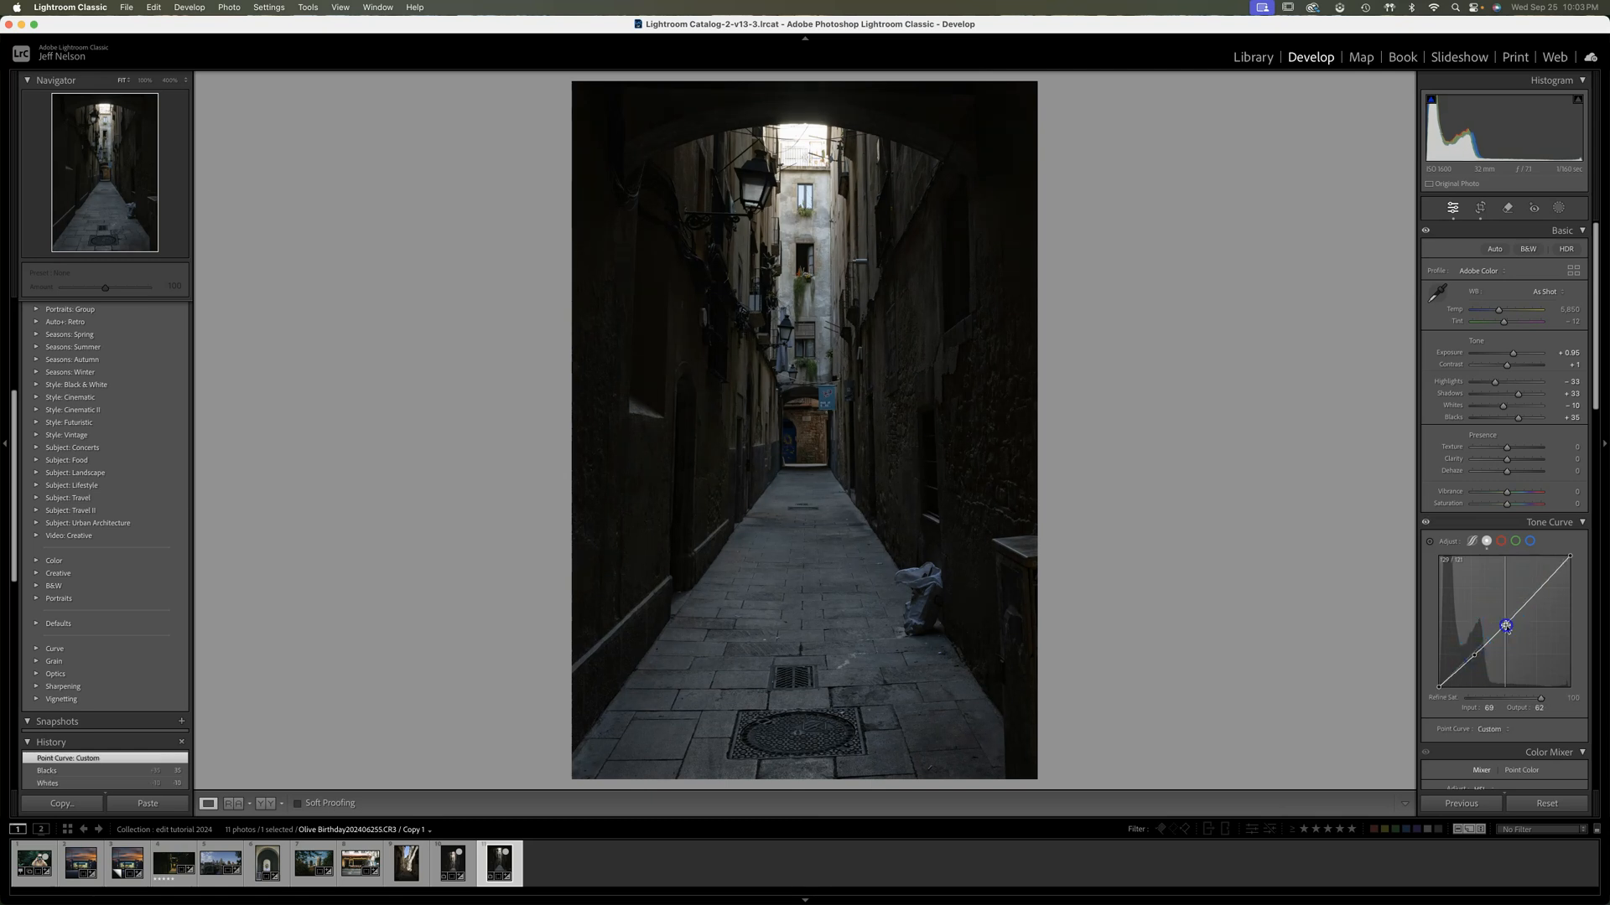
{"action": "left_click", "coordinate": [1537, 591]}
{"action": "left_click_drag", "start_coordinate": [1474, 655], "coordinate": [1471, 662]}
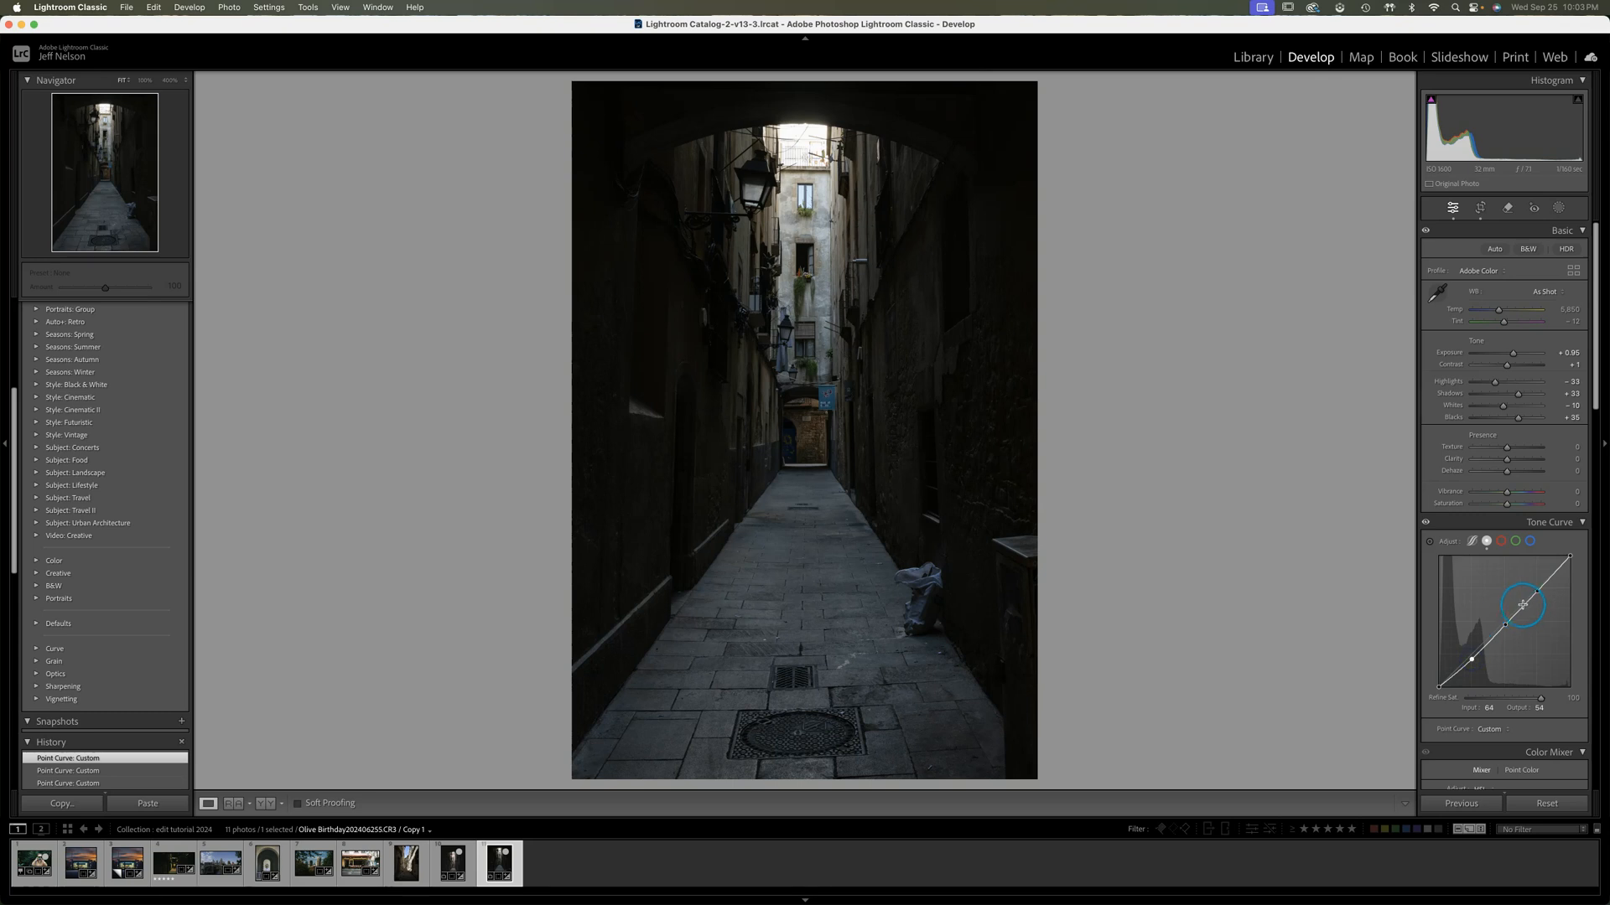
{"action": "left_click_drag", "start_coordinate": [1543, 590], "coordinate": [1541, 585]}
Raise the tone curve's black endpoint to output 11 and lower its white endpoint to output 246
{"action": "left_click_drag", "start_coordinate": [1441, 688], "coordinate": [1440, 686]}
{"action": "key", "text": "super+z"}
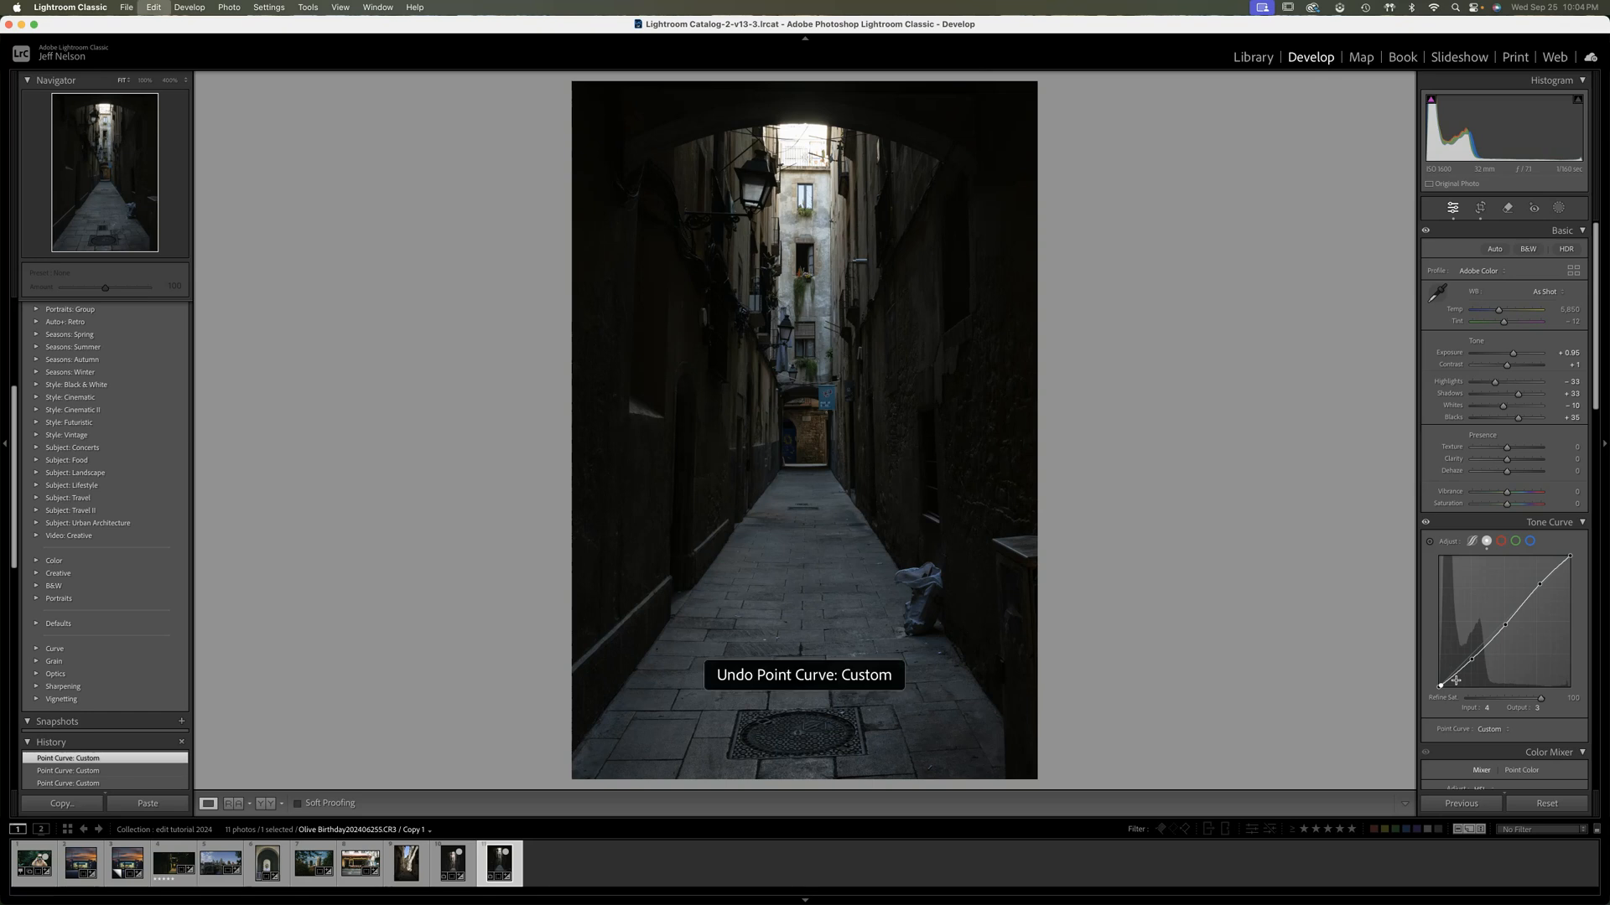
{"action": "left_click", "coordinate": [1437, 686]}
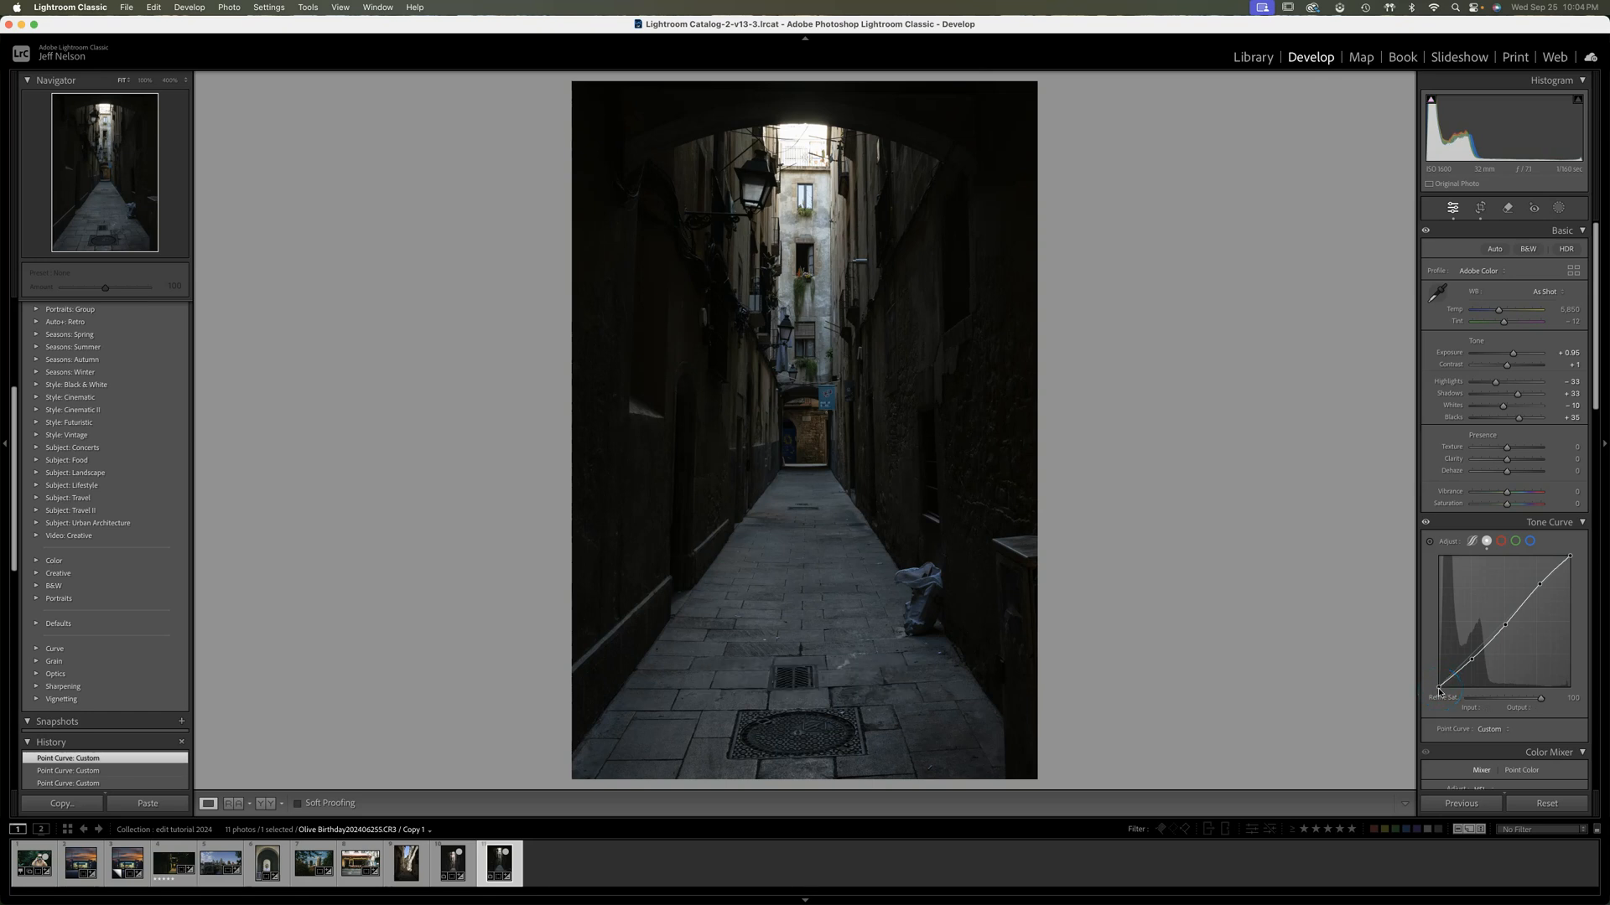
{"action": "left_click_drag", "start_coordinate": [1437, 687], "coordinate": [1434, 685]}
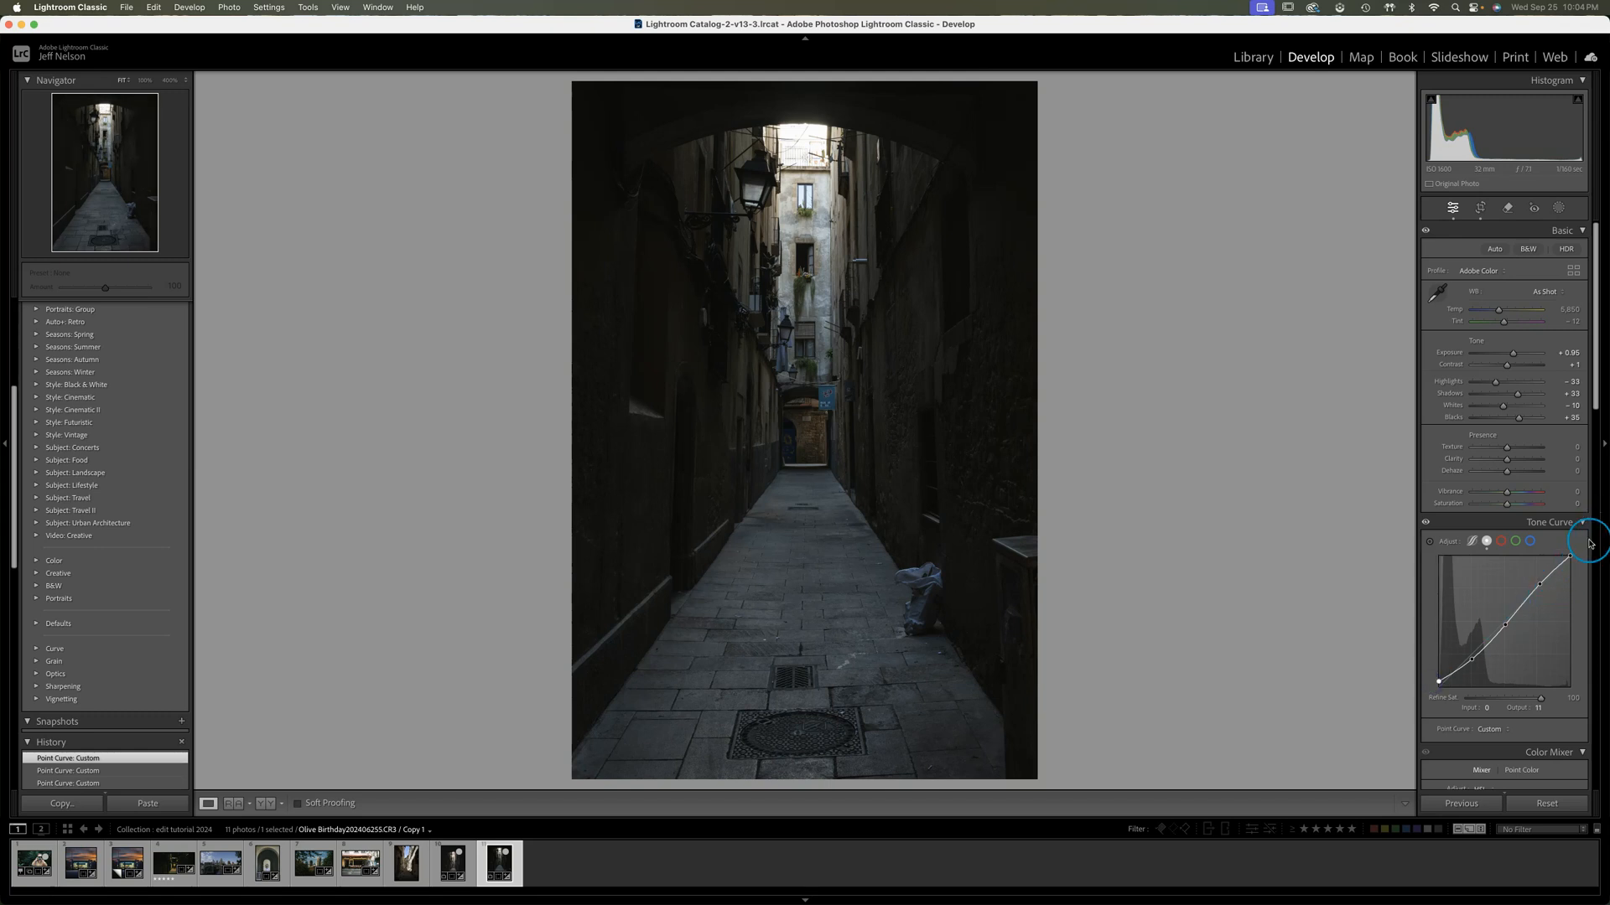
{"action": "left_click_drag", "start_coordinate": [1574, 557], "coordinate": [1576, 562]}
Check the color mixer settings of the finished original alley edit and return to the virtual copy
{"action": "left_click_drag", "start_coordinate": [1596, 399], "coordinate": [1597, 501]}
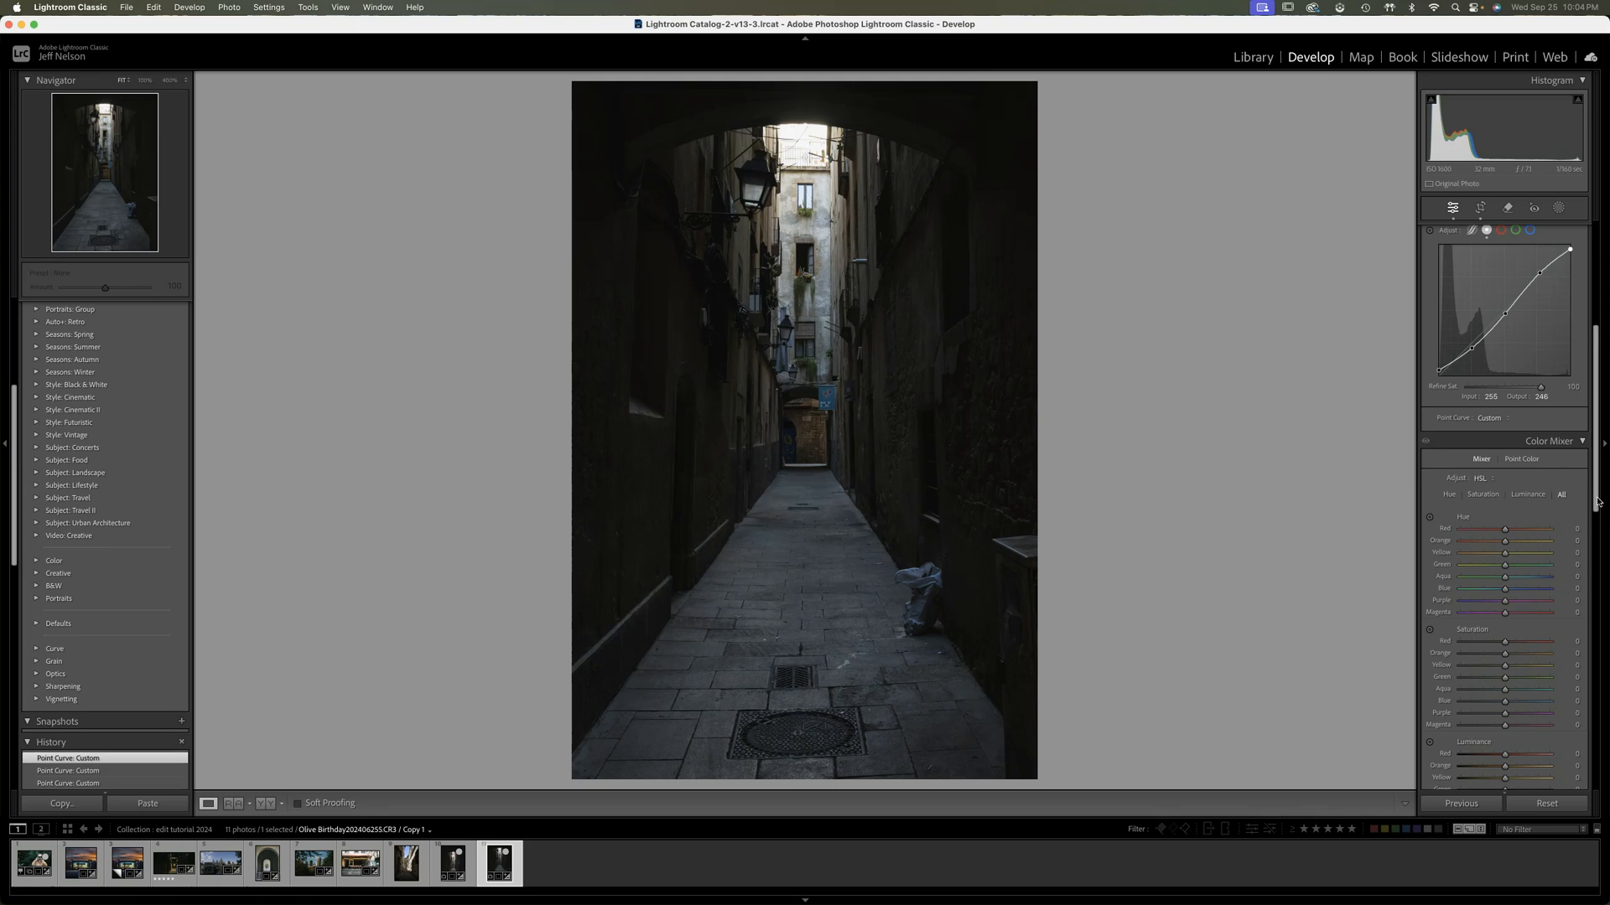
{"action": "left_click", "coordinate": [1485, 498]}
{"action": "left_click", "coordinate": [1367, 548]}
{"action": "left_click", "coordinate": [452, 866]}
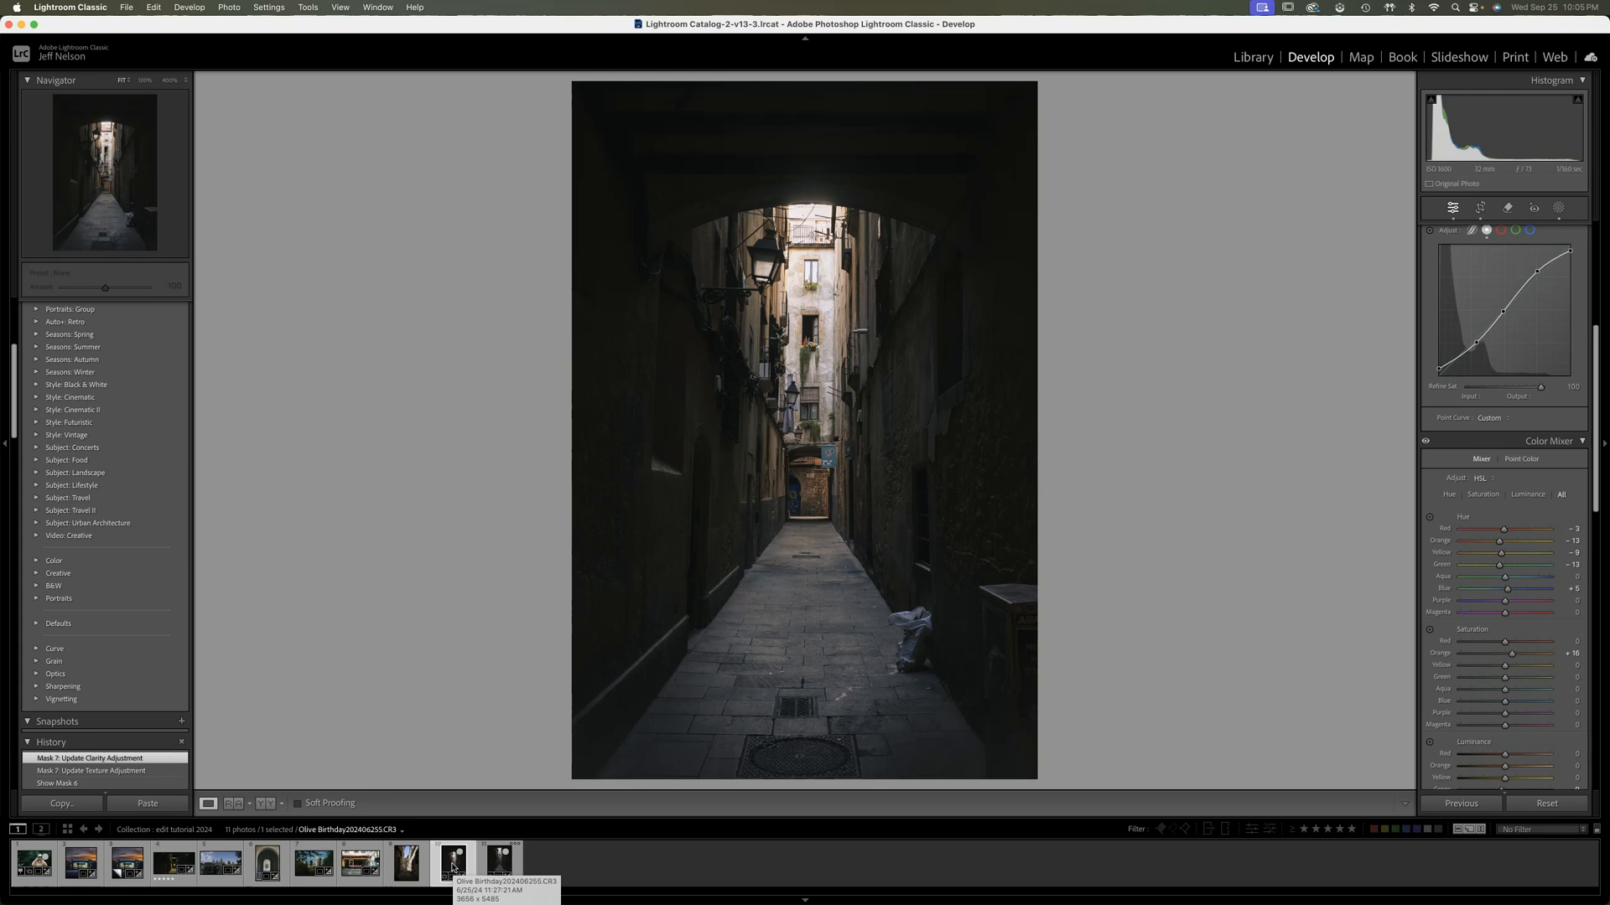
{"action": "left_click", "coordinate": [499, 866]}
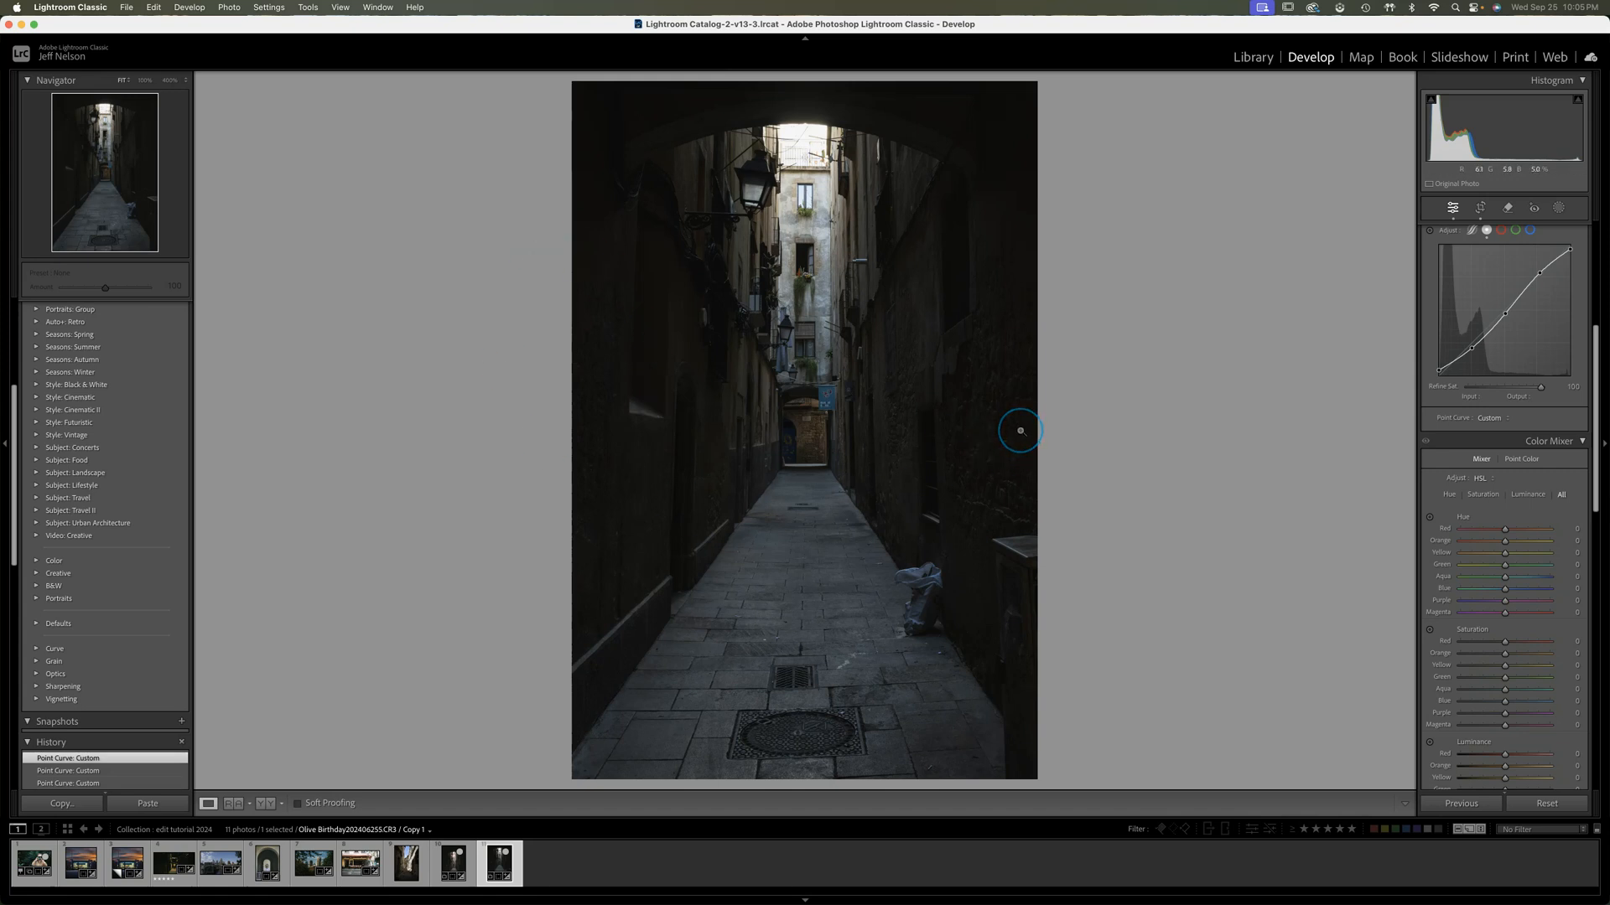
Shift the color mixer's Red hue to -3 and Orange hue to -12
{"action": "left_click", "coordinate": [1505, 532]}
{"action": "left_click_drag", "start_coordinate": [1504, 531], "coordinate": [1508, 531]}
{"action": "left_click_drag", "start_coordinate": [1505, 539], "coordinate": [1503, 539]}
{"action": "left_click_drag", "start_coordinate": [1505, 544], "coordinate": [1496, 545]}
{"action": "left_click_drag", "start_coordinate": [1505, 545], "coordinate": [1501, 545]}
{"action": "left_click_drag", "start_coordinate": [1504, 543], "coordinate": [1503, 544]}
{"action": "left_click_drag", "start_coordinate": [1500, 543], "coordinate": [1500, 543]}
Shift the Yellow hue to -9, Green hue to -12 and Blue hue to +6 in the color mixer
{"action": "left_click", "coordinate": [1506, 555]}
{"action": "left_click_drag", "start_coordinate": [1501, 555], "coordinate": [1501, 555]}
{"action": "left_click", "coordinate": [1424, 444]}
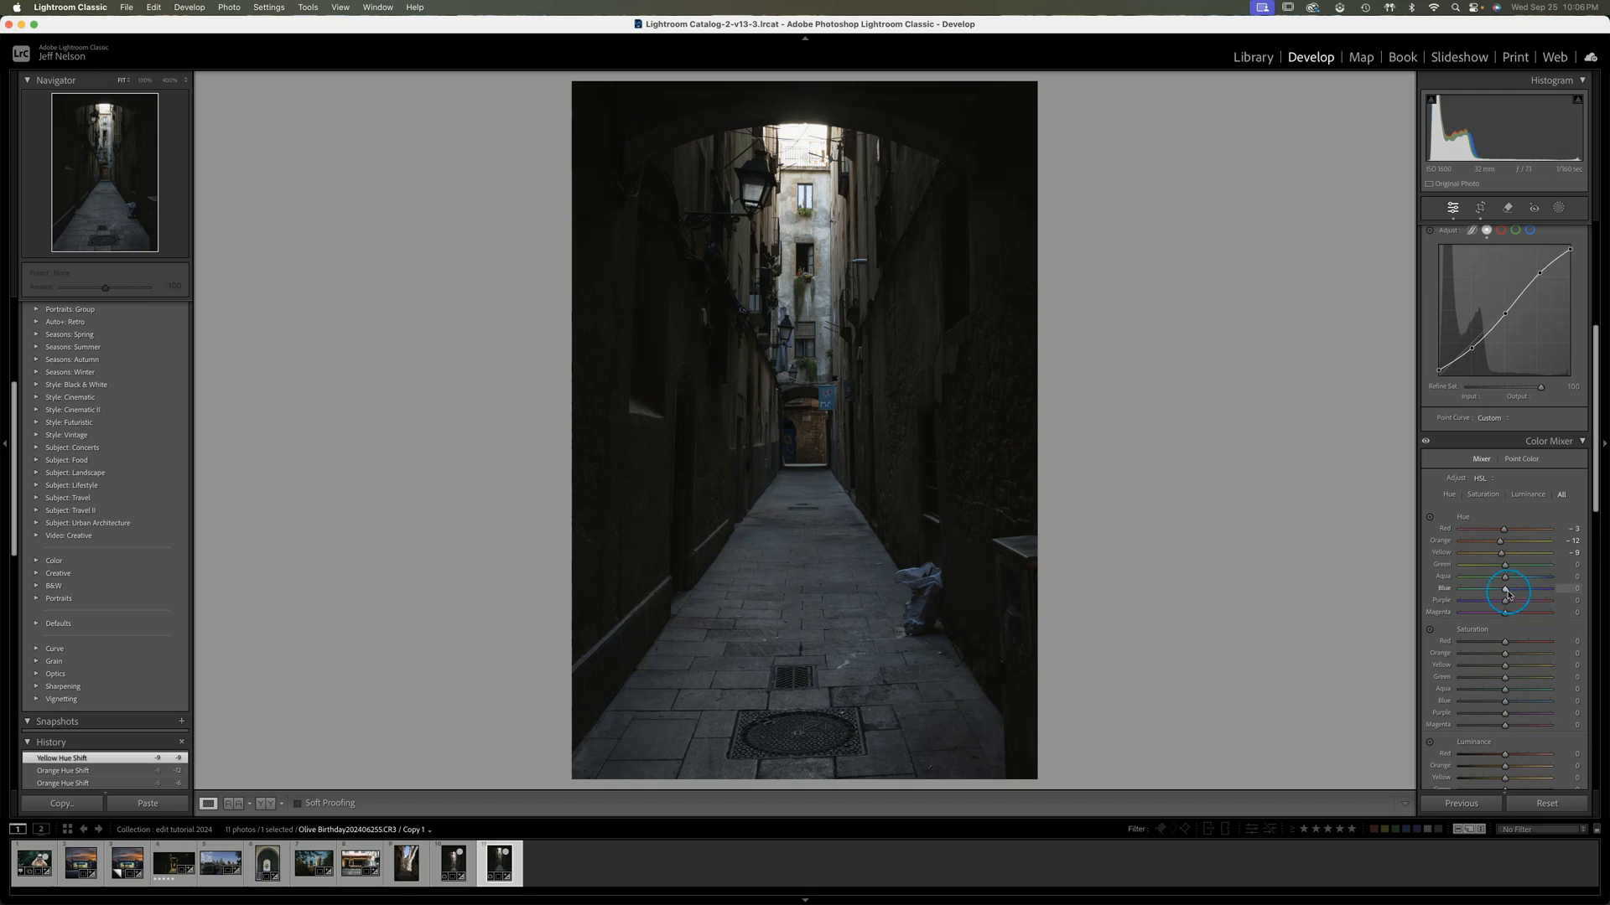
{"action": "left_click_drag", "start_coordinate": [1504, 568], "coordinate": [1503, 568]}
{"action": "left_click_drag", "start_coordinate": [1500, 567], "coordinate": [1500, 567]}
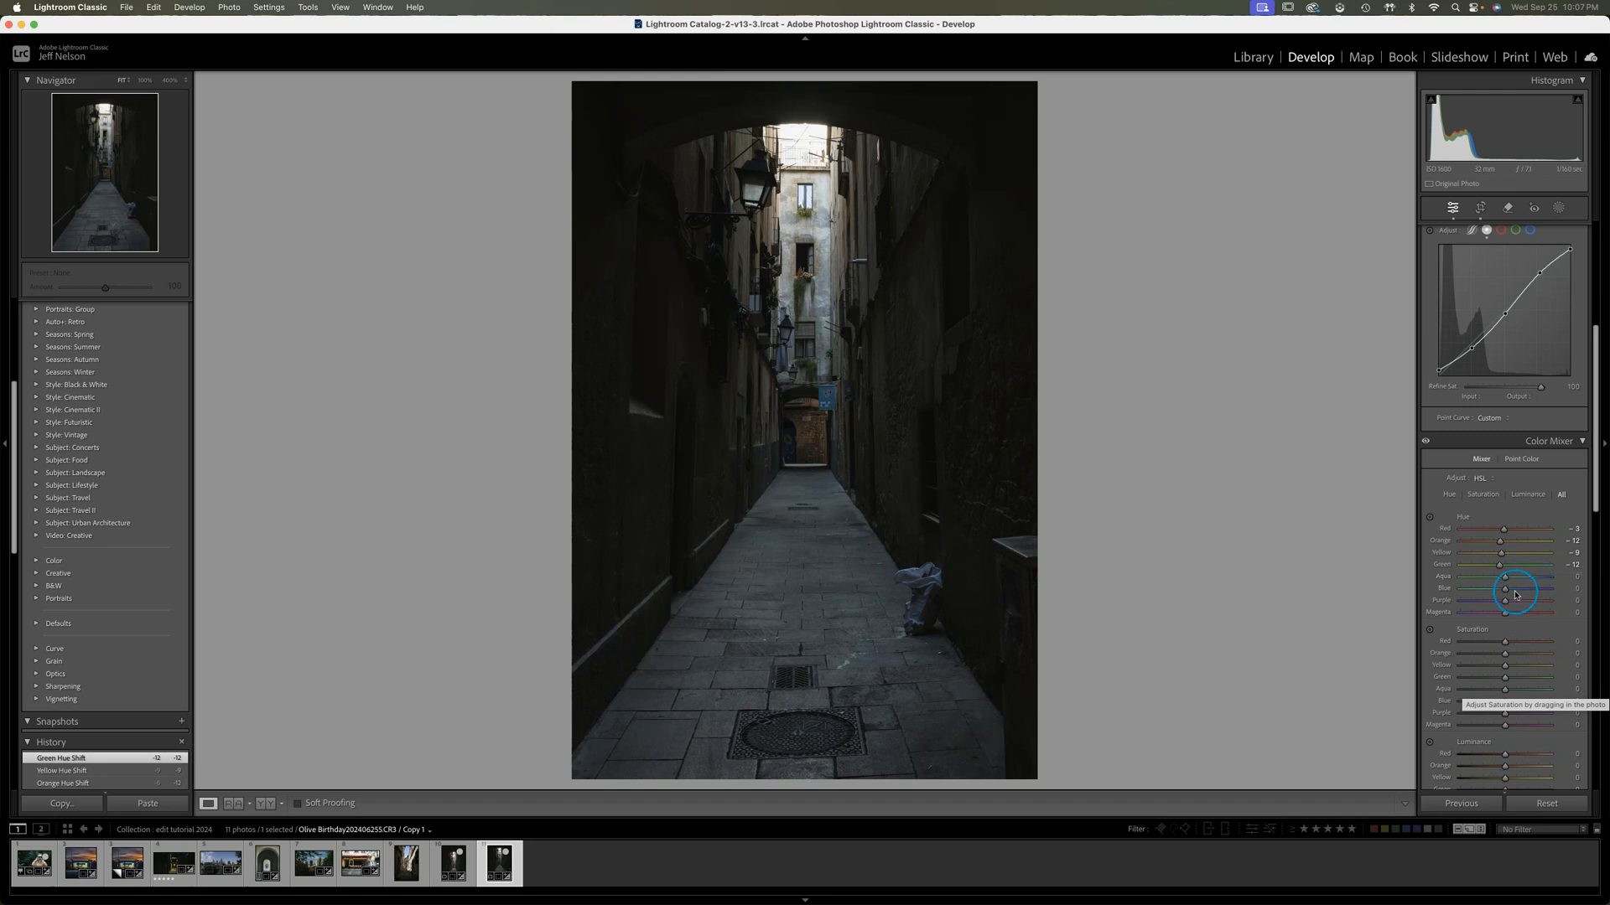
{"action": "left_click_drag", "start_coordinate": [1509, 592], "coordinate": [1509, 592]}
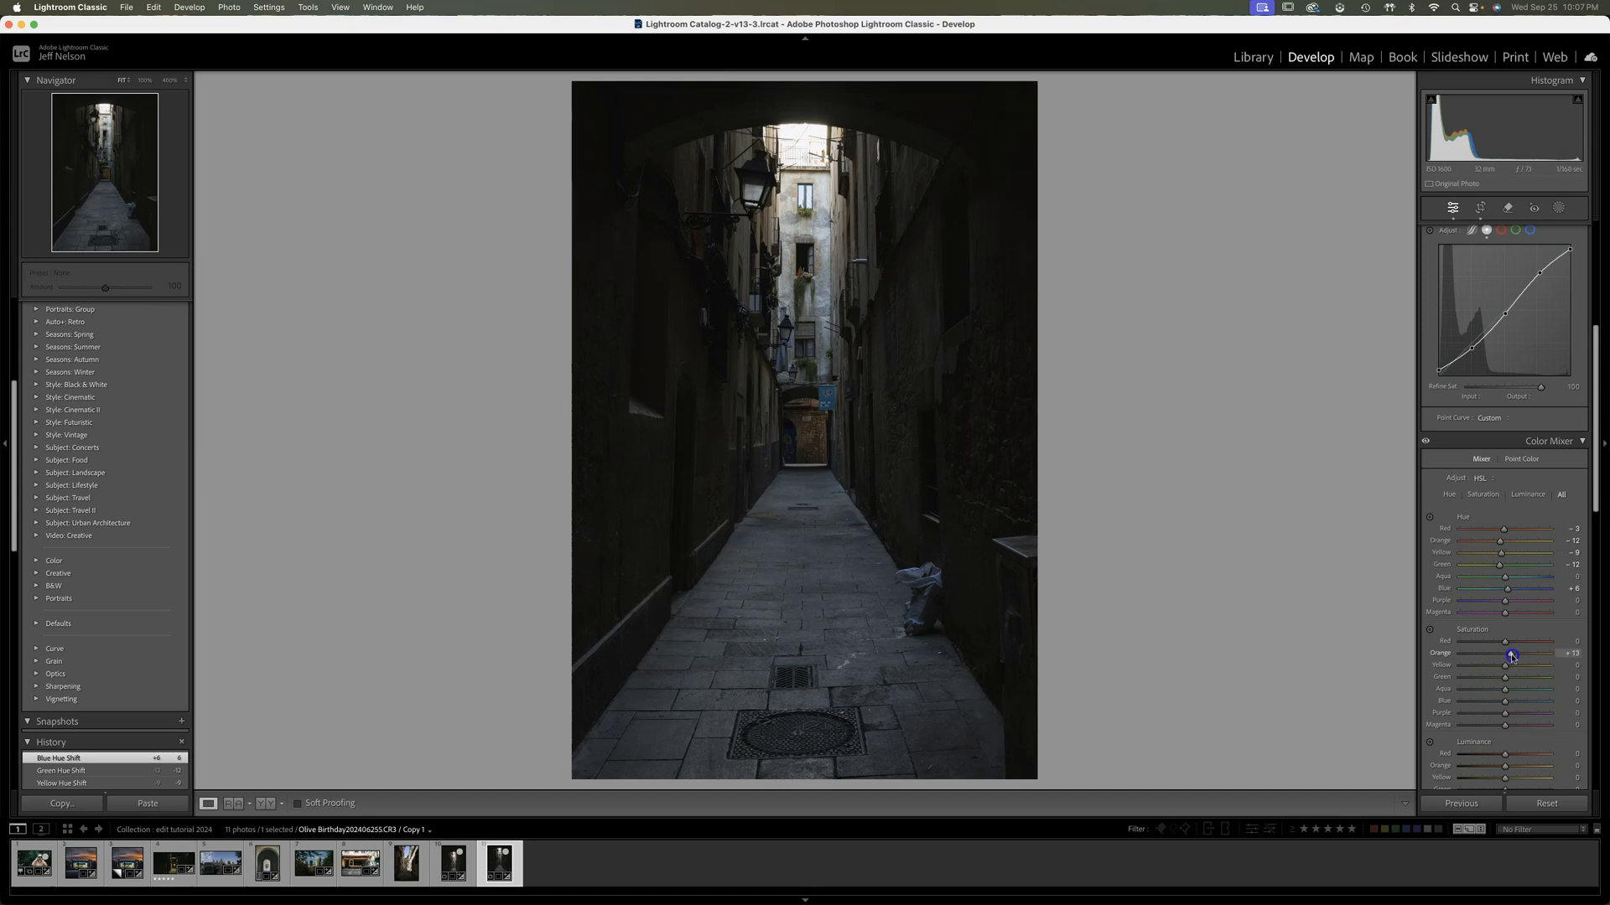
Set the Orange saturation to +12 and the Green luminance to -16 in the color mixer
{"action": "left_click_drag", "start_coordinate": [1513, 658], "coordinate": [1509, 657]}
{"action": "left_click_drag", "start_coordinate": [1511, 655], "coordinate": [1511, 656]}
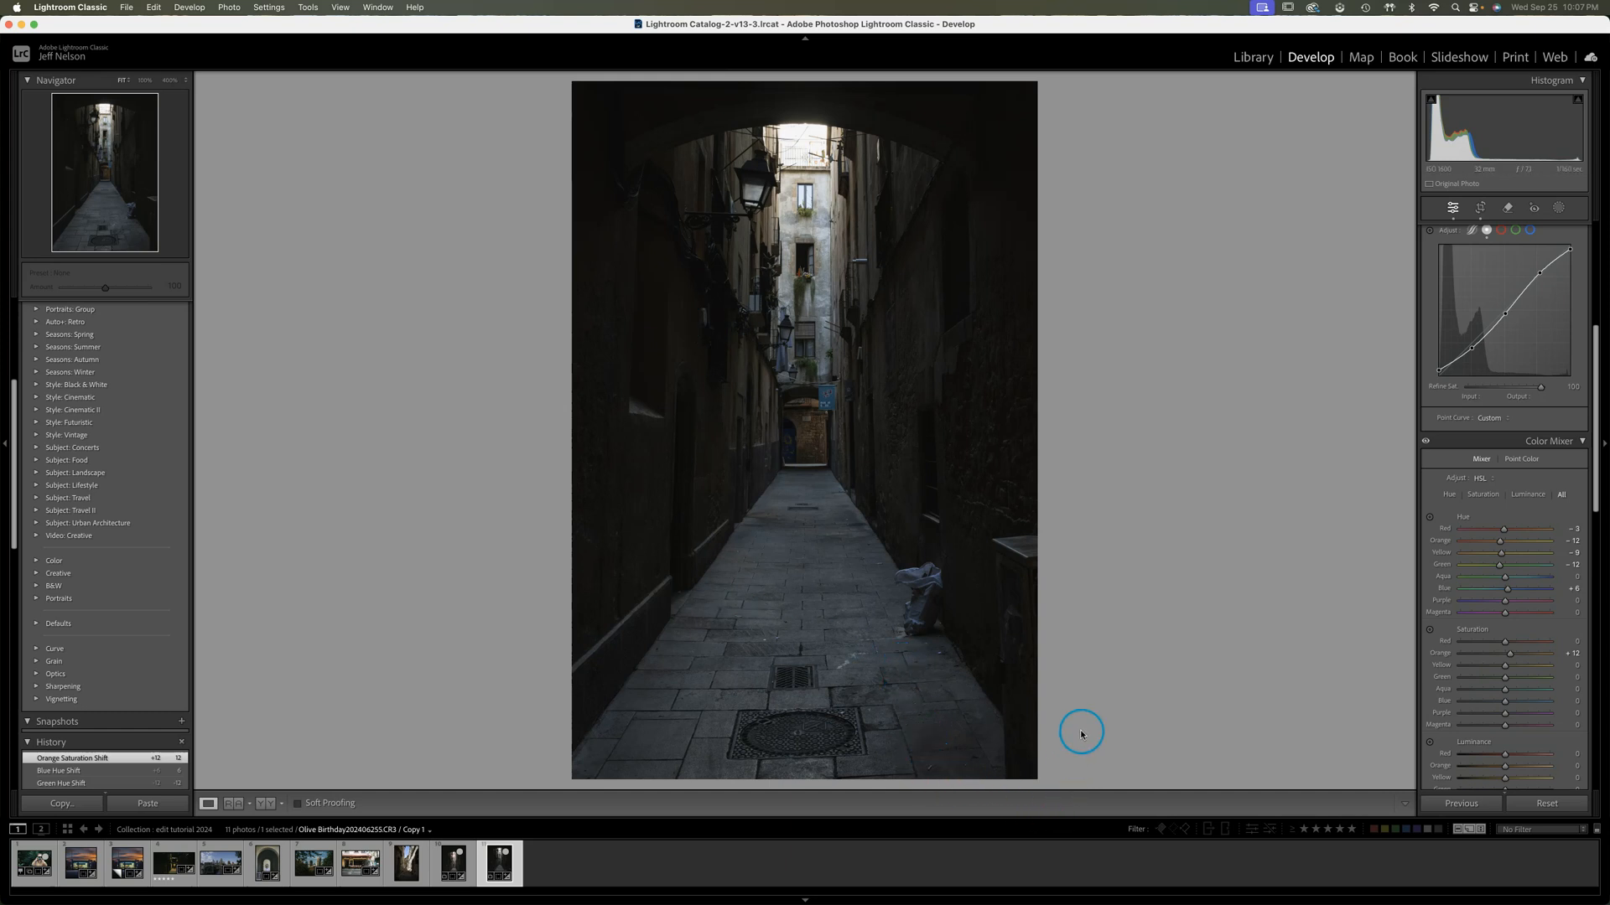
{"action": "scroll", "coordinate": [1522, 729], "scroll_direction": "down", "scroll_amount": 3}
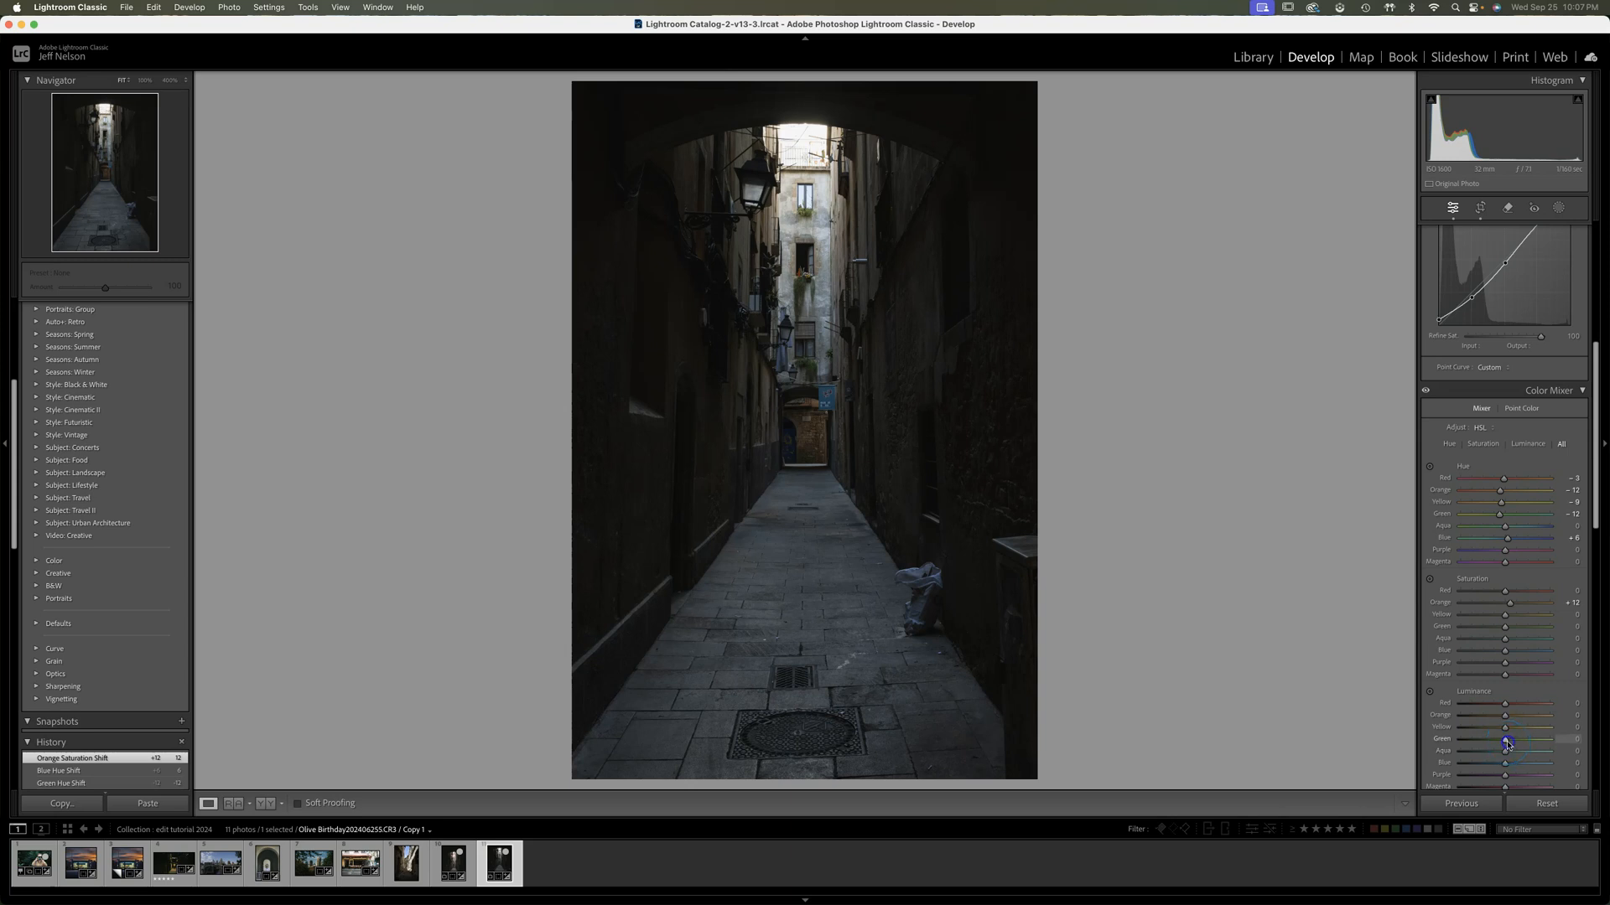
{"action": "mouse_move", "coordinate": [1504, 742]}
{"action": "left_mouse_down"}
{"action": "mouse_move", "coordinate": [1519, 743]}
{"action": "mouse_move", "coordinate": [1481, 743]}
{"action": "mouse_move", "coordinate": [1501, 743]}
{"action": "left_mouse_up"}
{"action": "left_click_drag", "start_coordinate": [1504, 744], "coordinate": [1501, 744]}
{"action": "left_click_drag", "start_coordinate": [1500, 743], "coordinate": [1500, 743]}
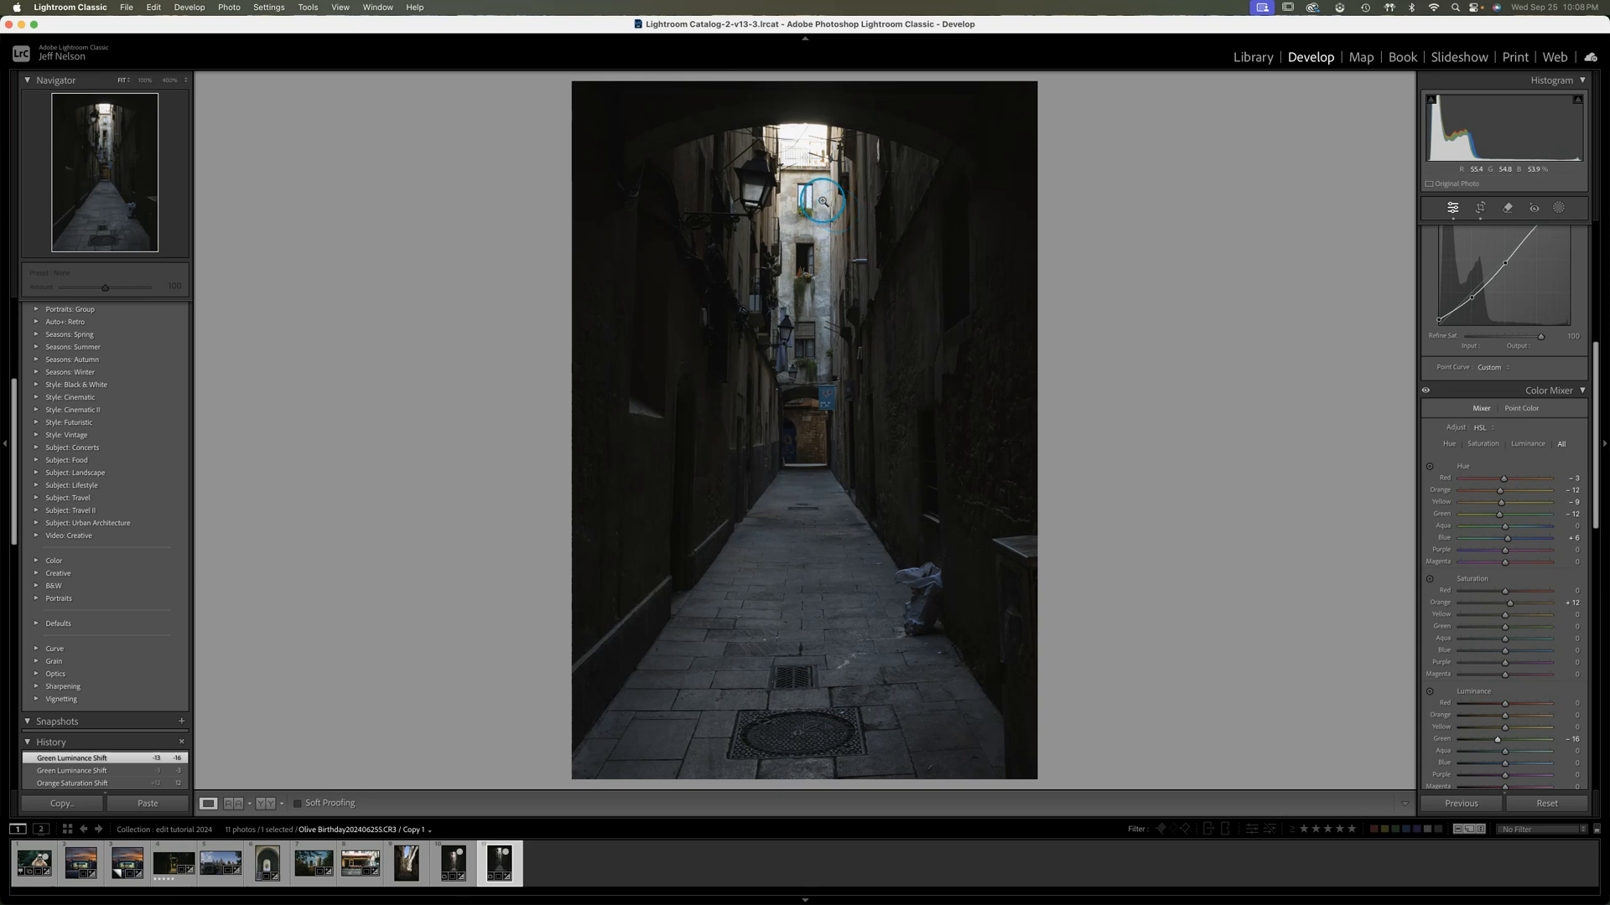
Create an Objects mask over the bright area at the top of the far building and show its overlay
{"action": "left_click_drag", "start_coordinate": [1598, 374], "coordinate": [1601, 262]}
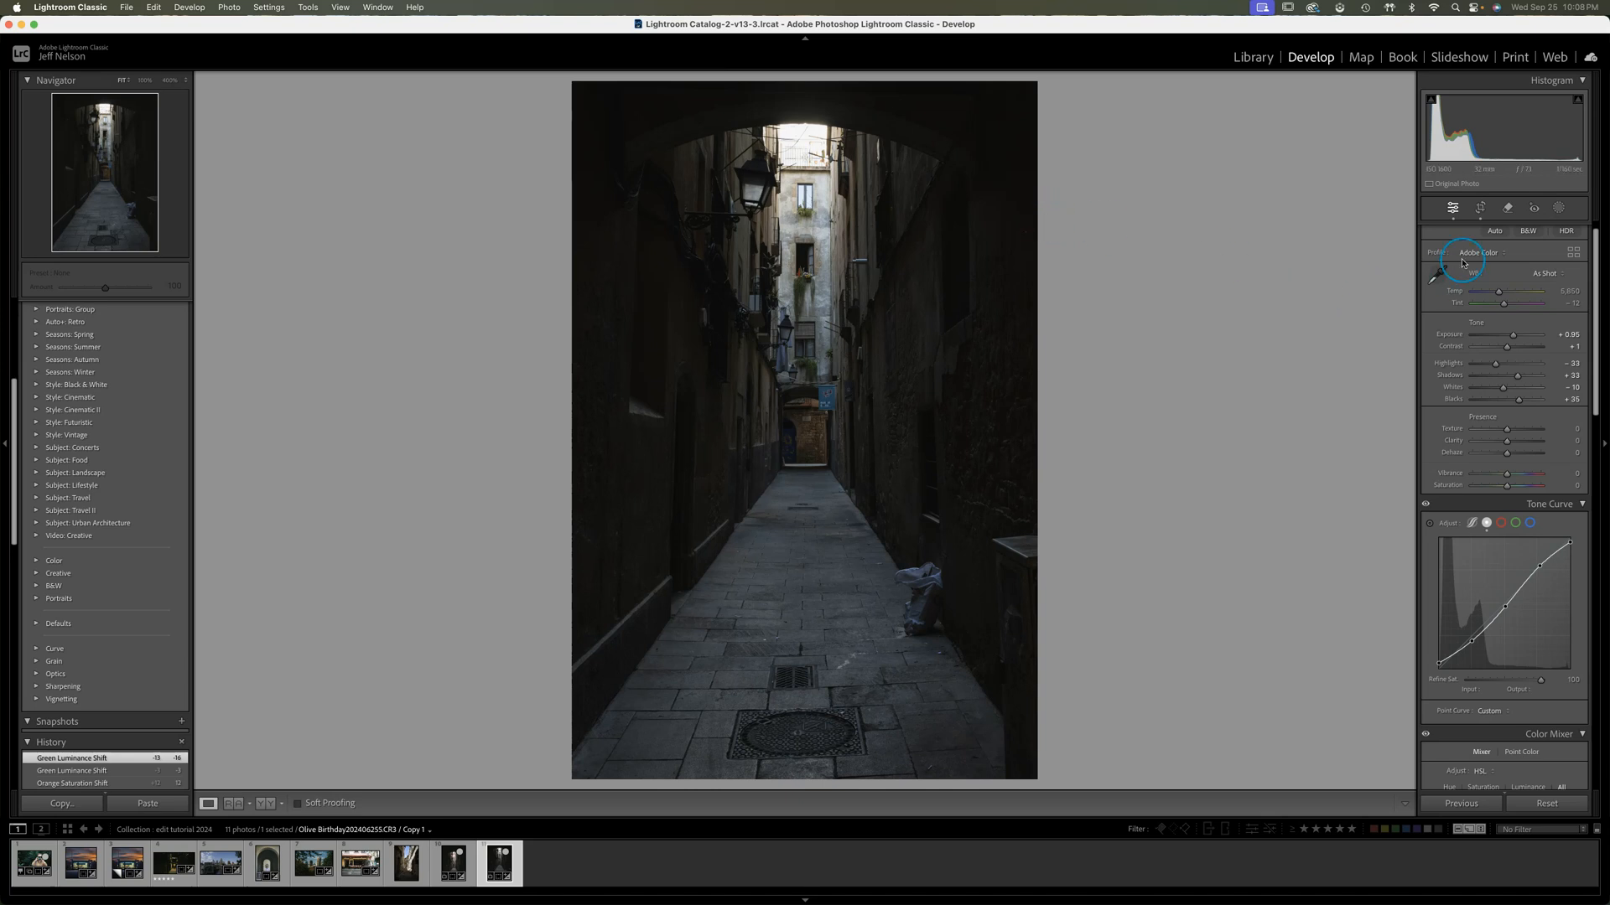
{"action": "left_click", "coordinate": [1558, 207]}
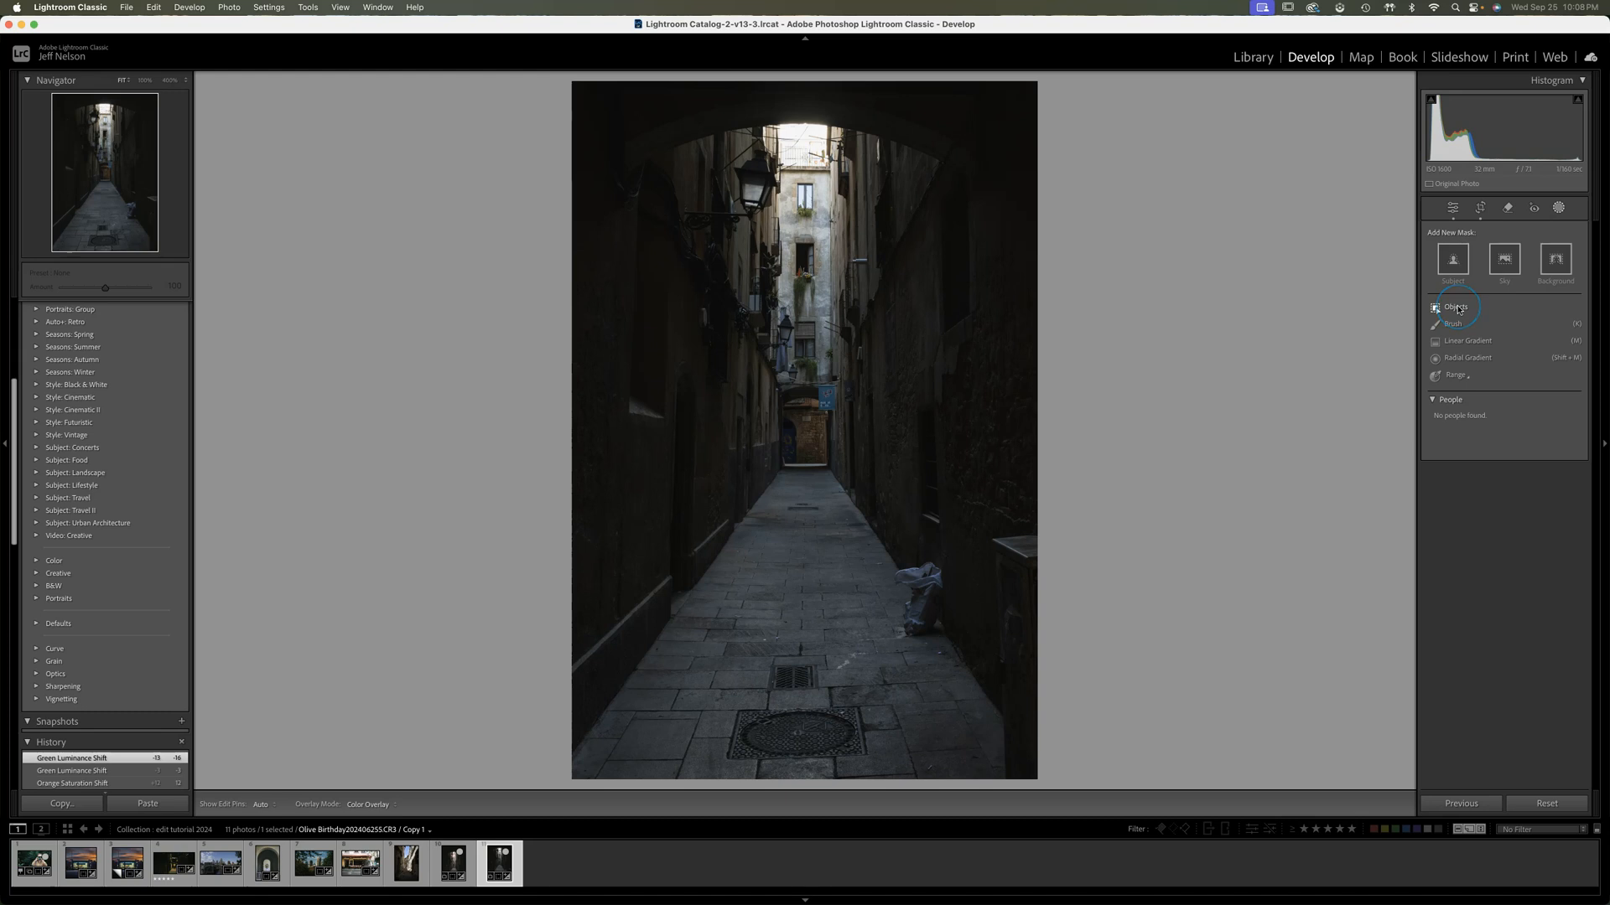
{"action": "left_click", "coordinate": [1458, 308]}
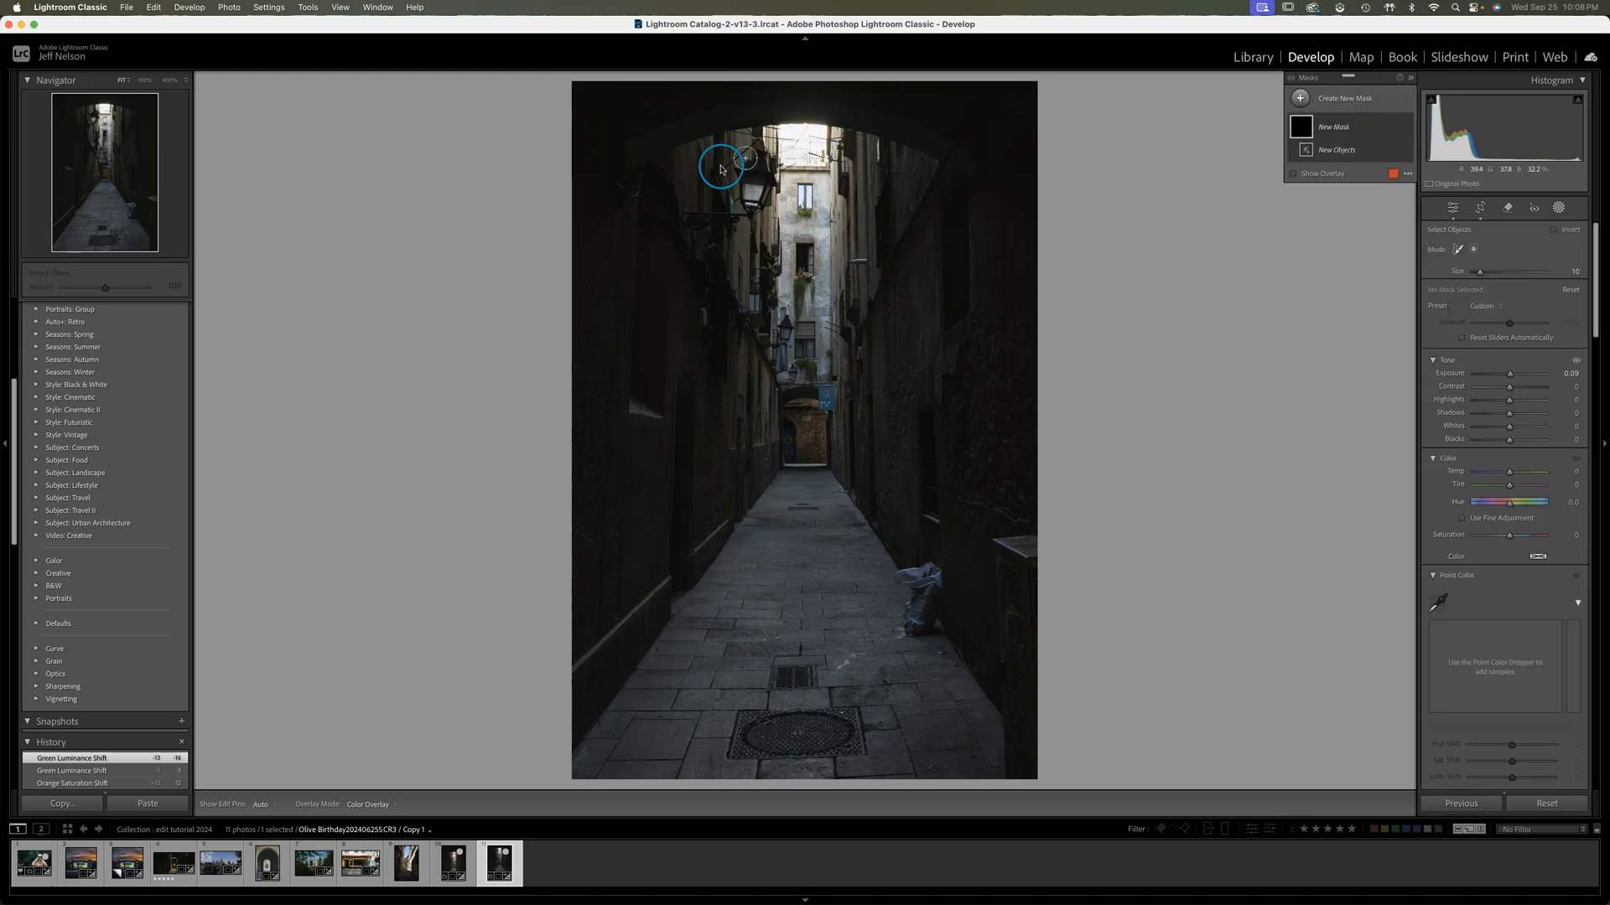
{"action": "mouse_move", "coordinate": [771, 130]}
{"action": "left_mouse_down"}
{"action": "mouse_move", "coordinate": [823, 131]}
{"action": "mouse_move", "coordinate": [823, 161]}
{"action": "mouse_move", "coordinate": [788, 159]}
{"action": "mouse_move", "coordinate": [815, 145]}
{"action": "left_mouse_up"}
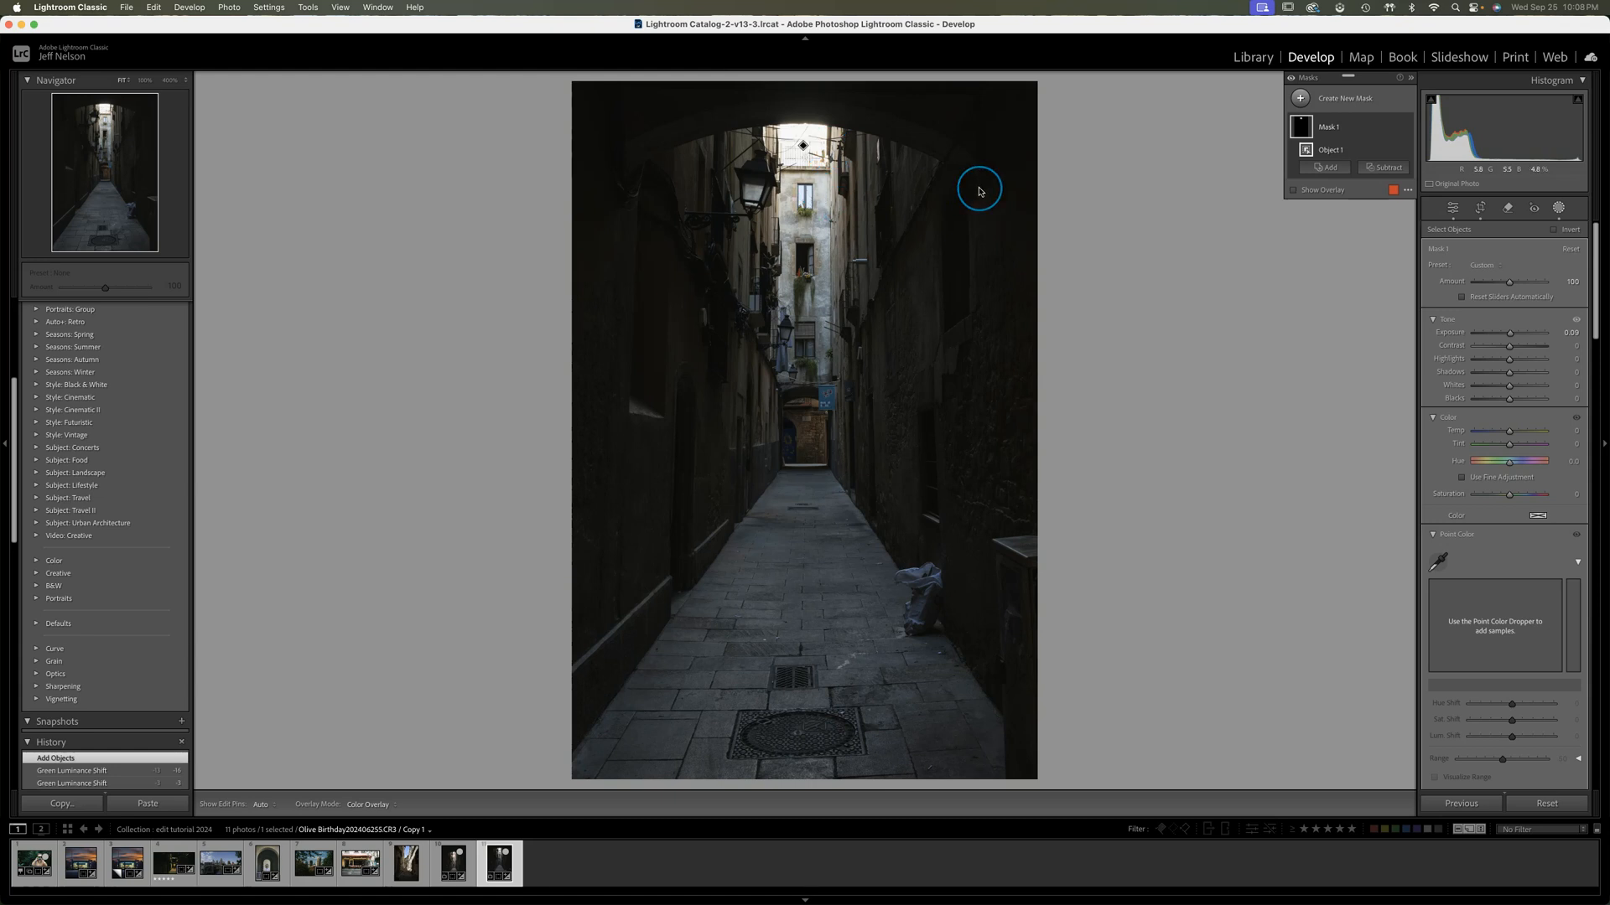
{"action": "left_click", "coordinate": [1293, 191]}
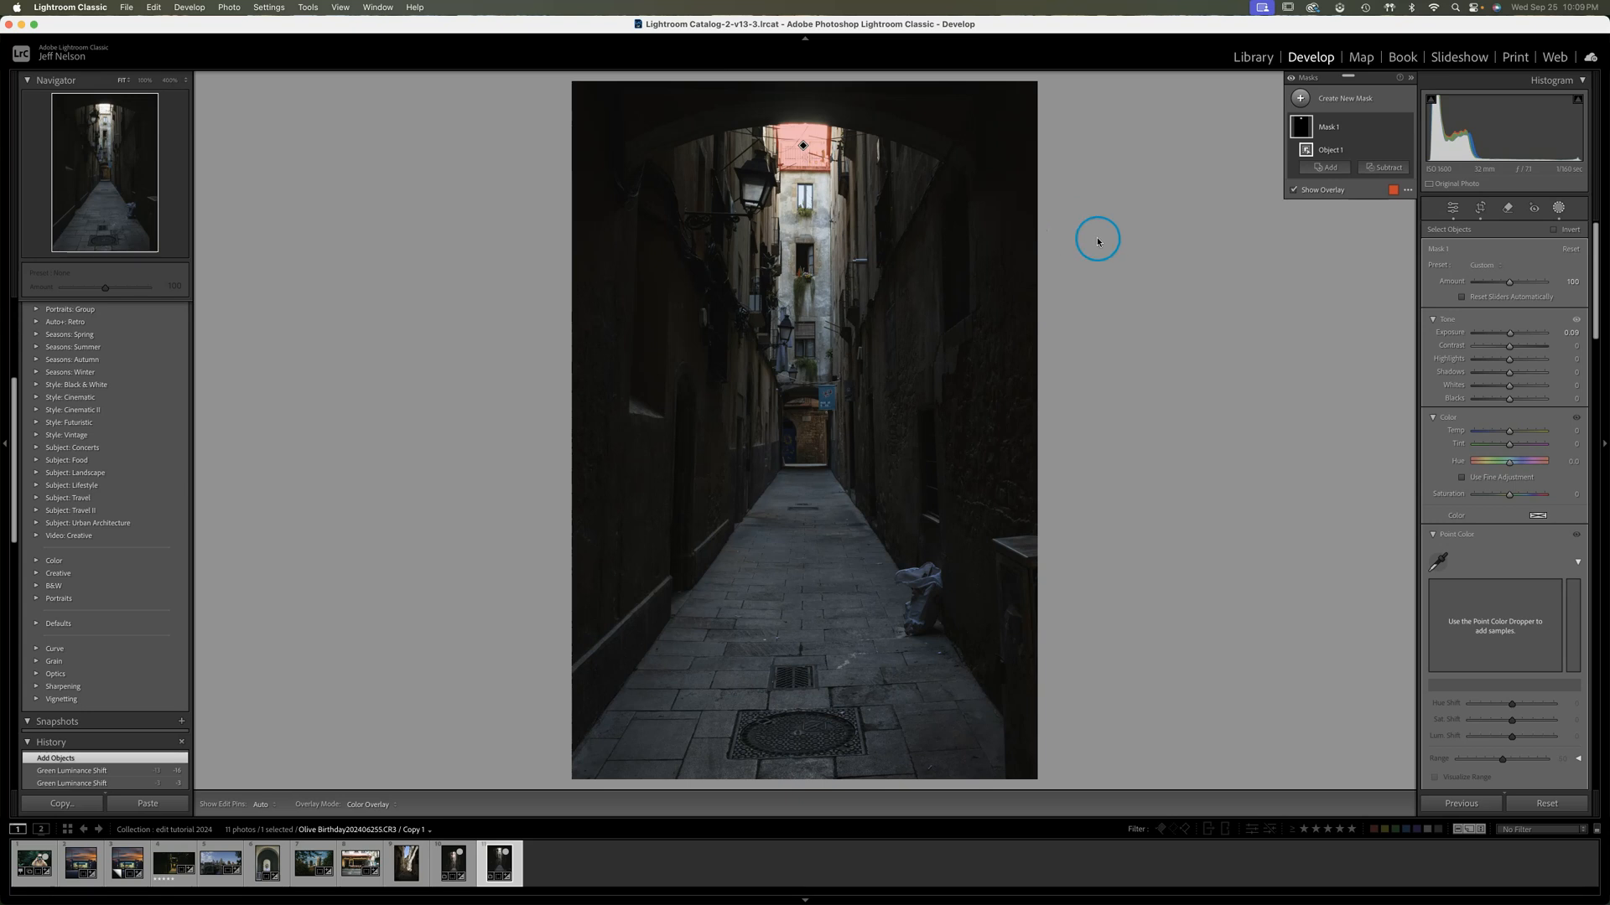
Lower the Exposure of the mask on the bright top of the far building to -1.70
{"action": "left_click", "coordinate": [1510, 334]}
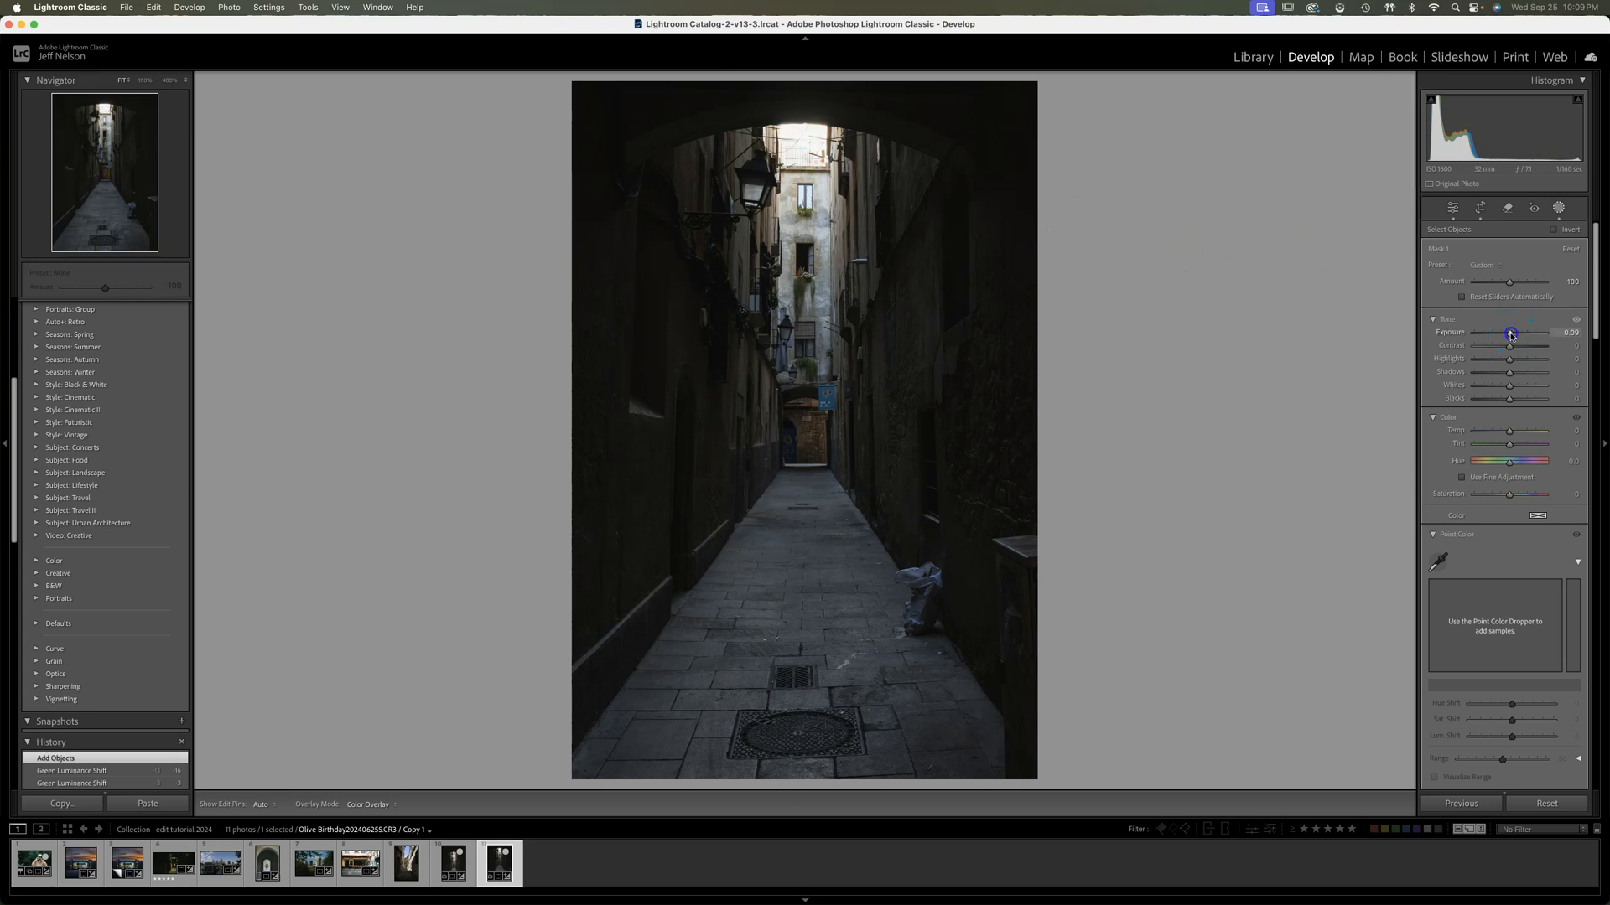
{"action": "left_click_drag", "start_coordinate": [1510, 333], "coordinate": [1502, 335]}
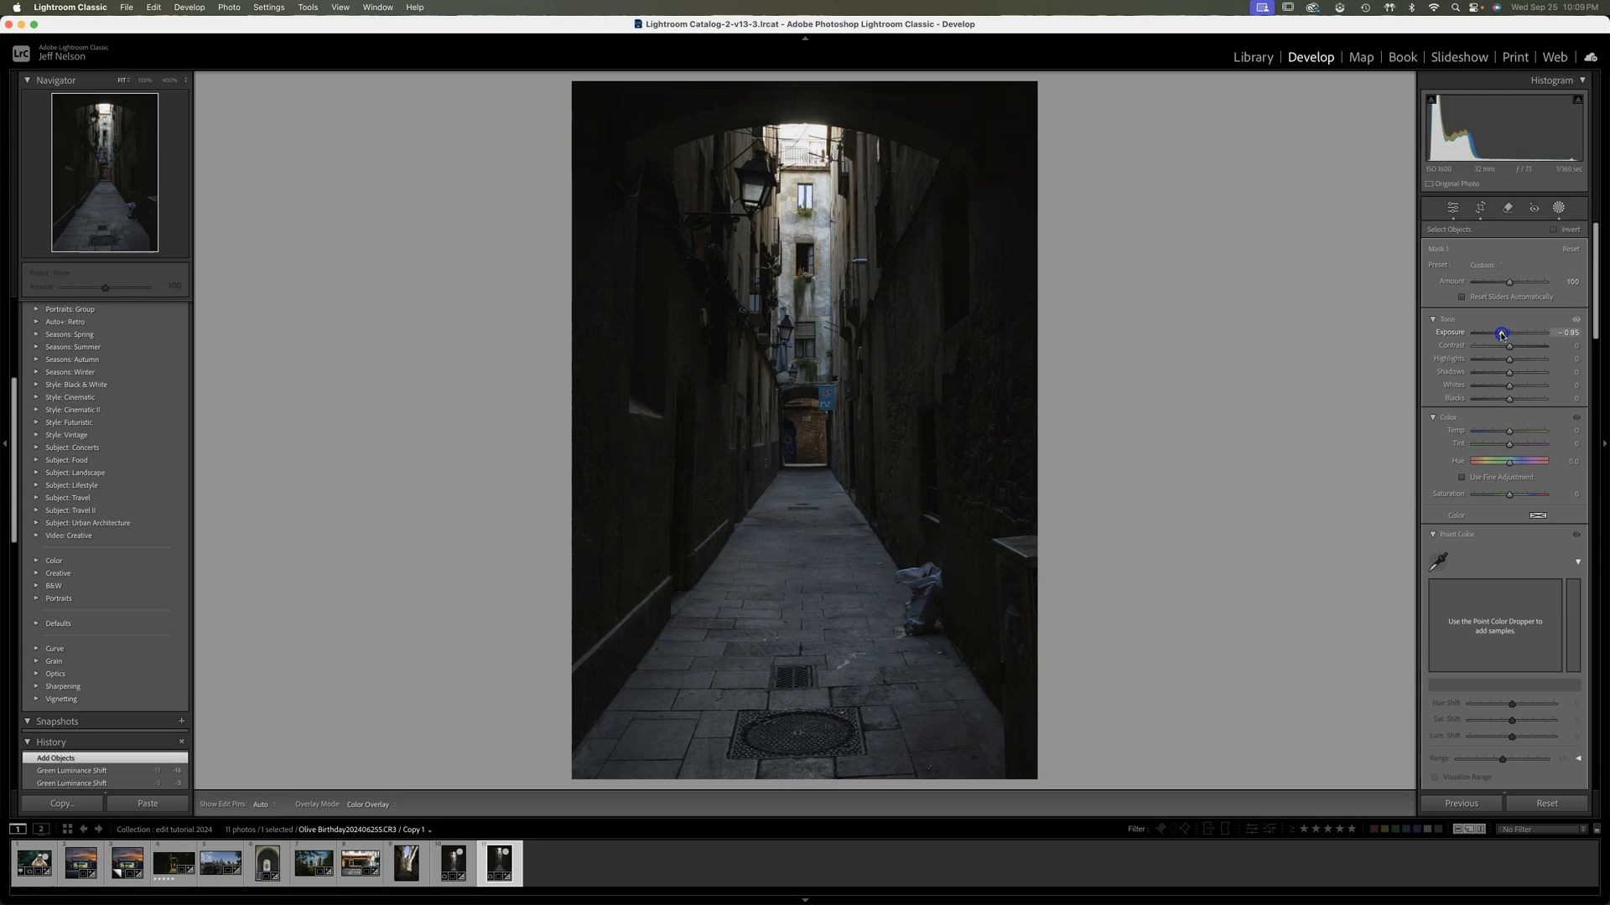
{"action": "left_click_drag", "start_coordinate": [1500, 334], "coordinate": [1492, 334]}
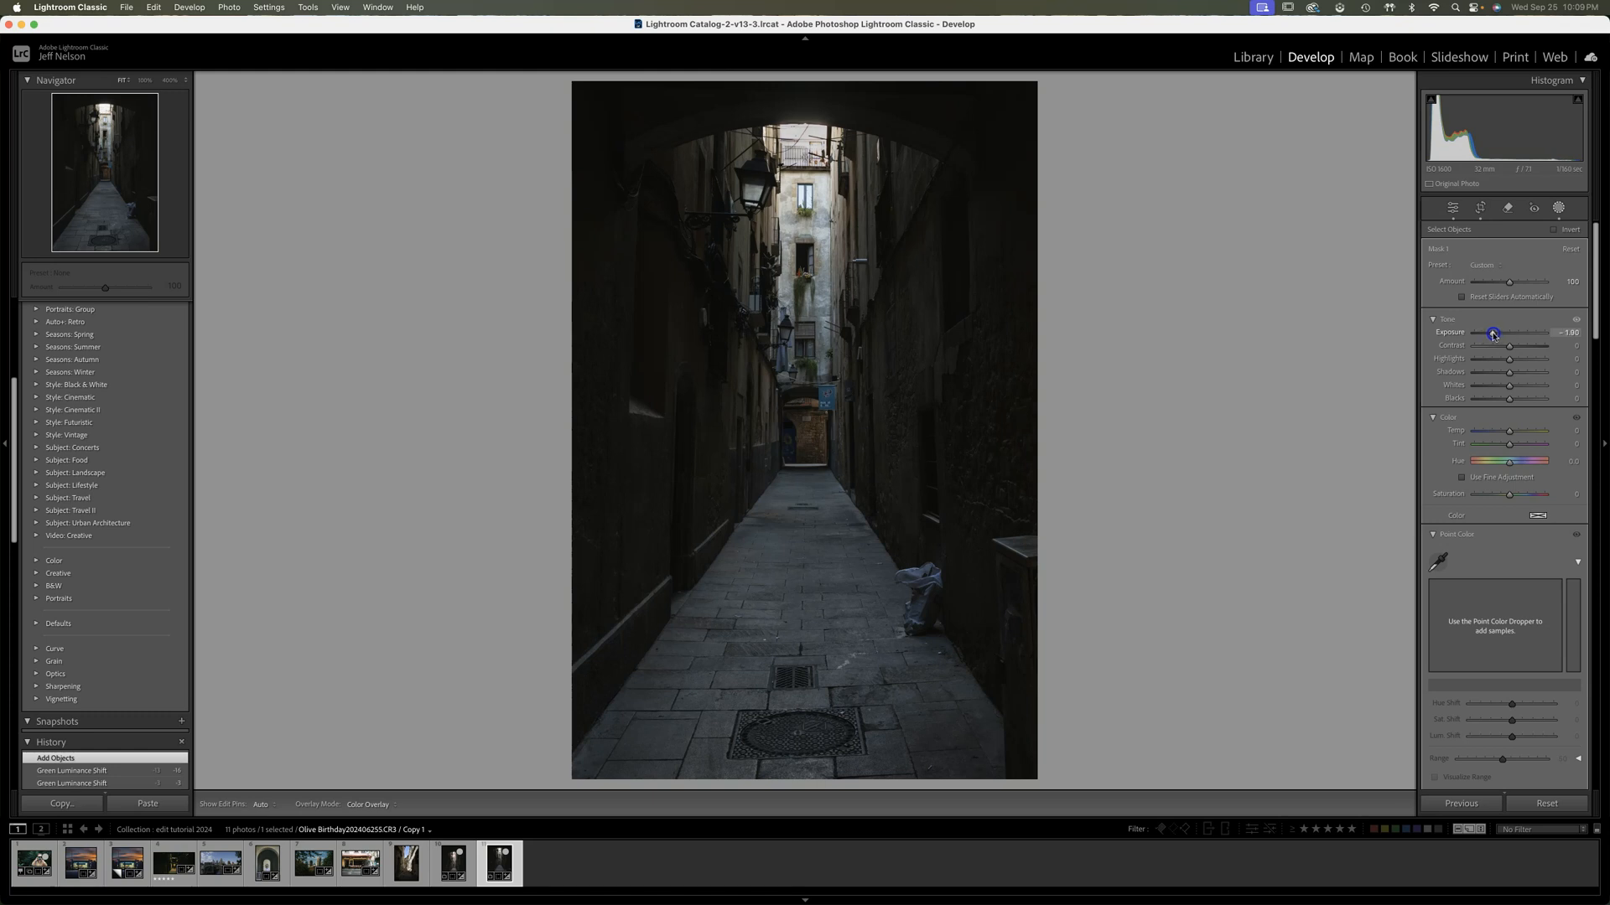
{"action": "left_click_drag", "start_coordinate": [1492, 335], "coordinate": [1493, 335]}
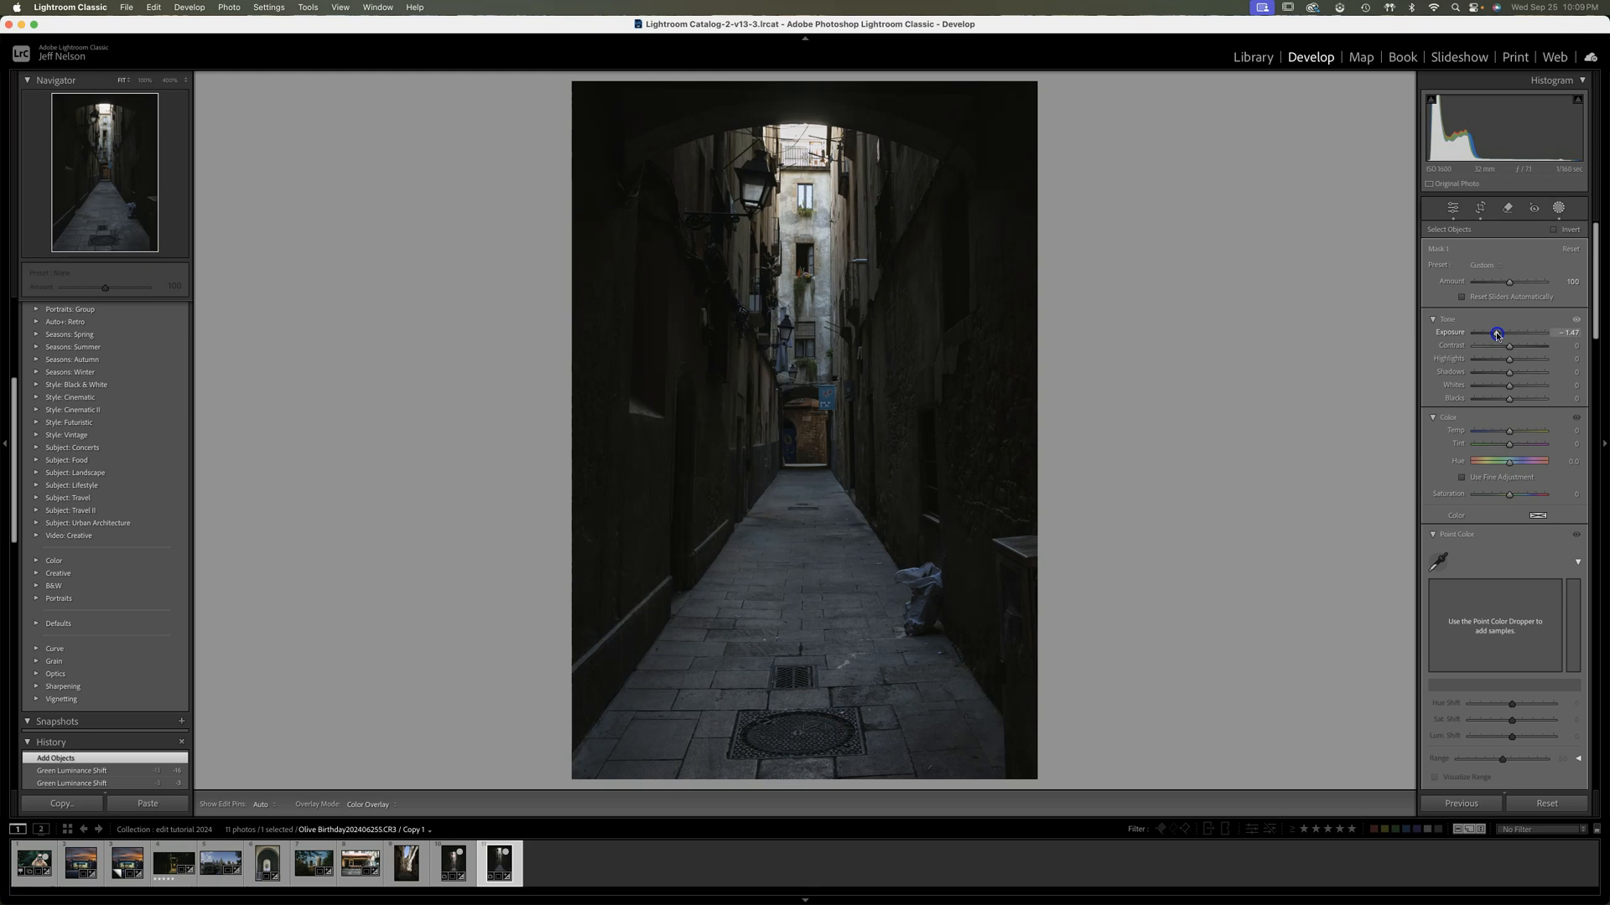
{"action": "left_click_drag", "start_coordinate": [1495, 335], "coordinate": [1495, 335]}
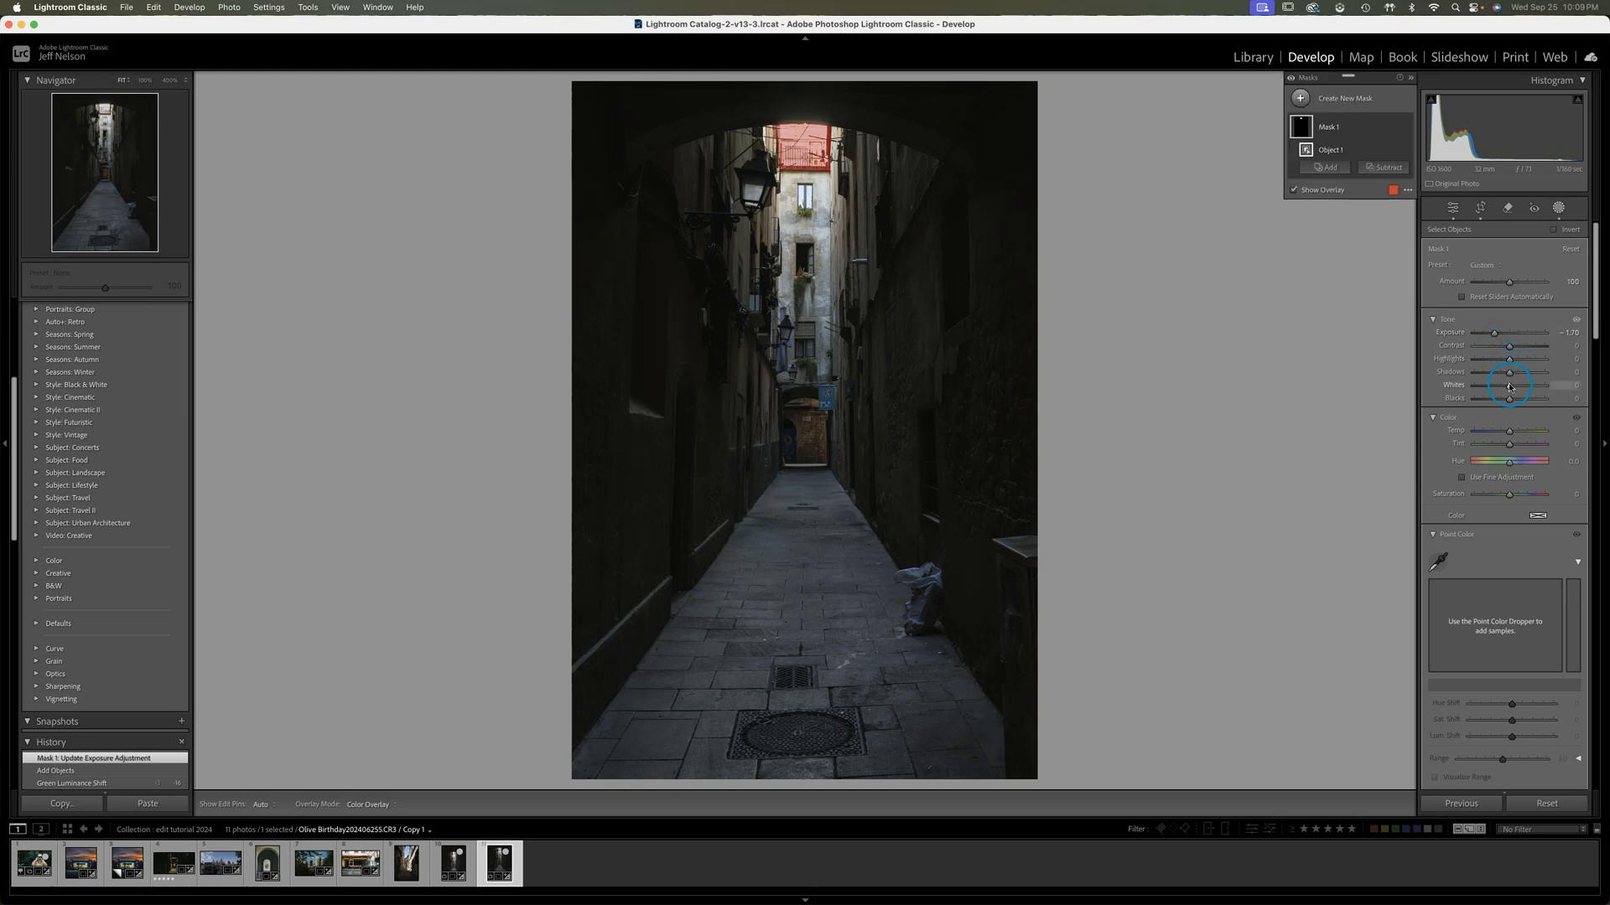
Set the building mask's Blacks to -14, then try a Highlights adjustment and reset it
{"action": "left_click_drag", "start_coordinate": [1509, 401], "coordinate": [1507, 400]}
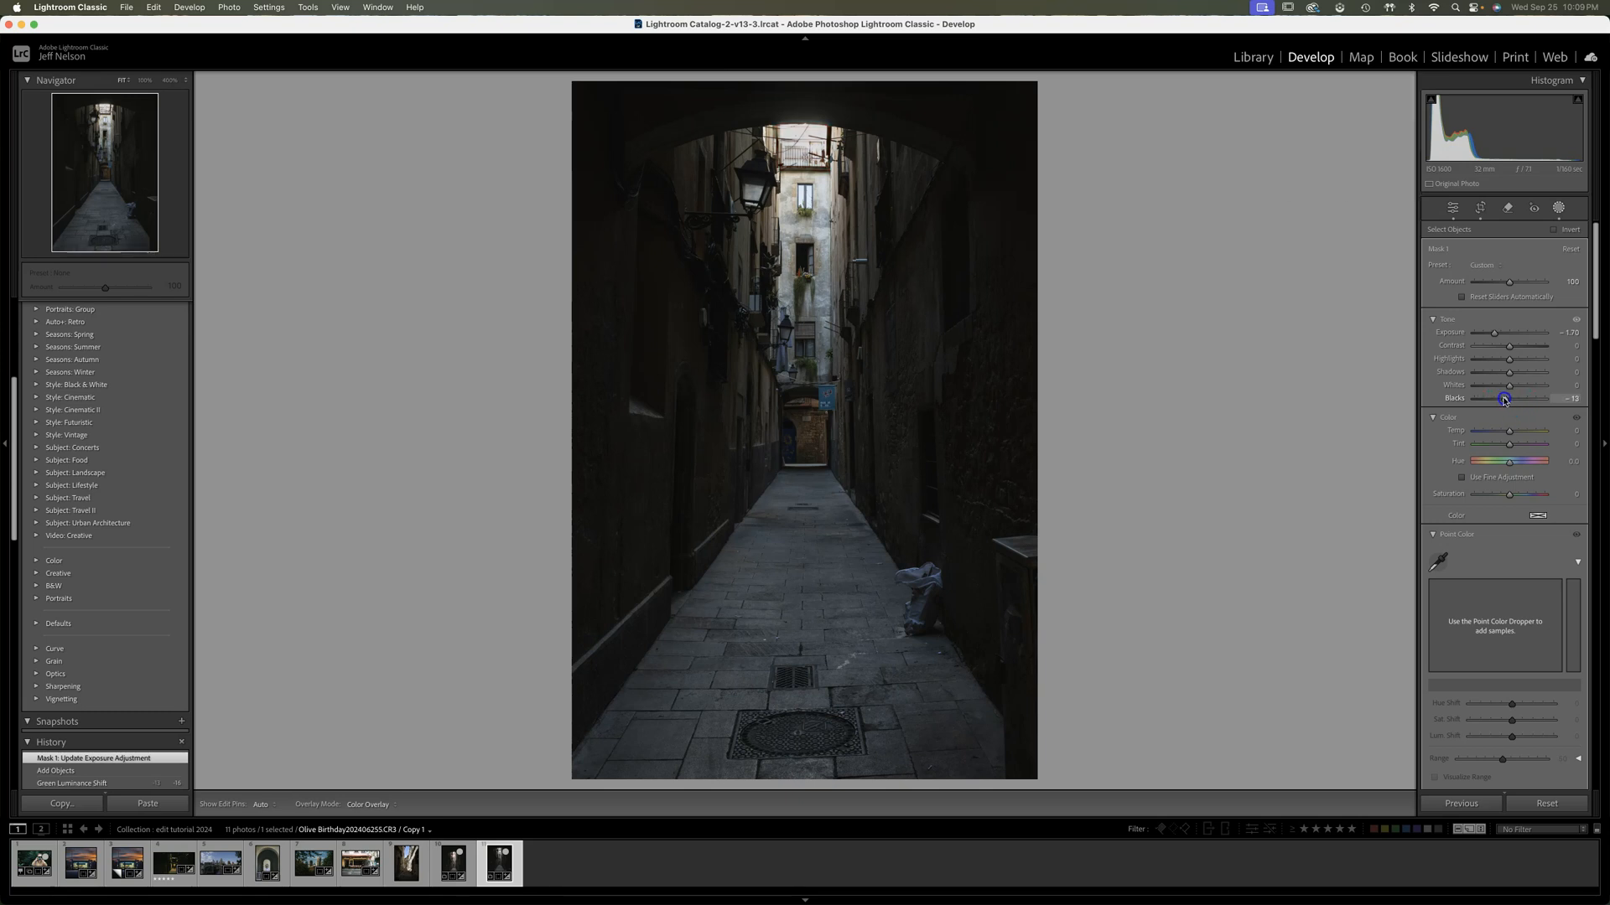
{"action": "left_click_drag", "start_coordinate": [1504, 400], "coordinate": [1505, 399]}
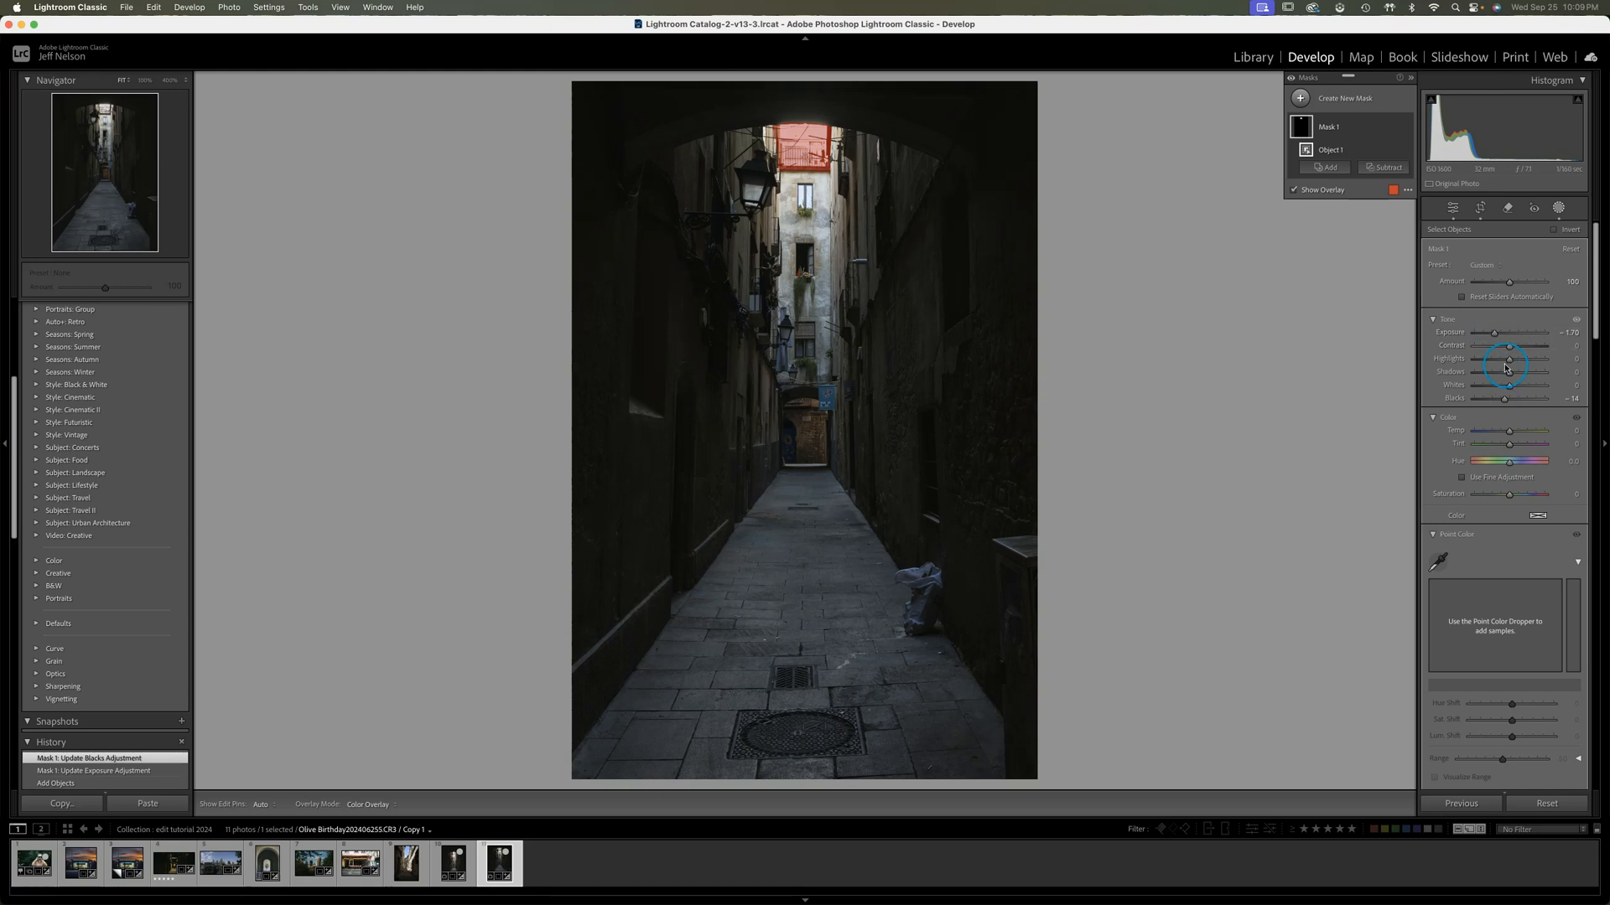
{"action": "left_click_drag", "start_coordinate": [1509, 361], "coordinate": [1508, 361]}
{"action": "double_click", "coordinate": [1454, 360]}
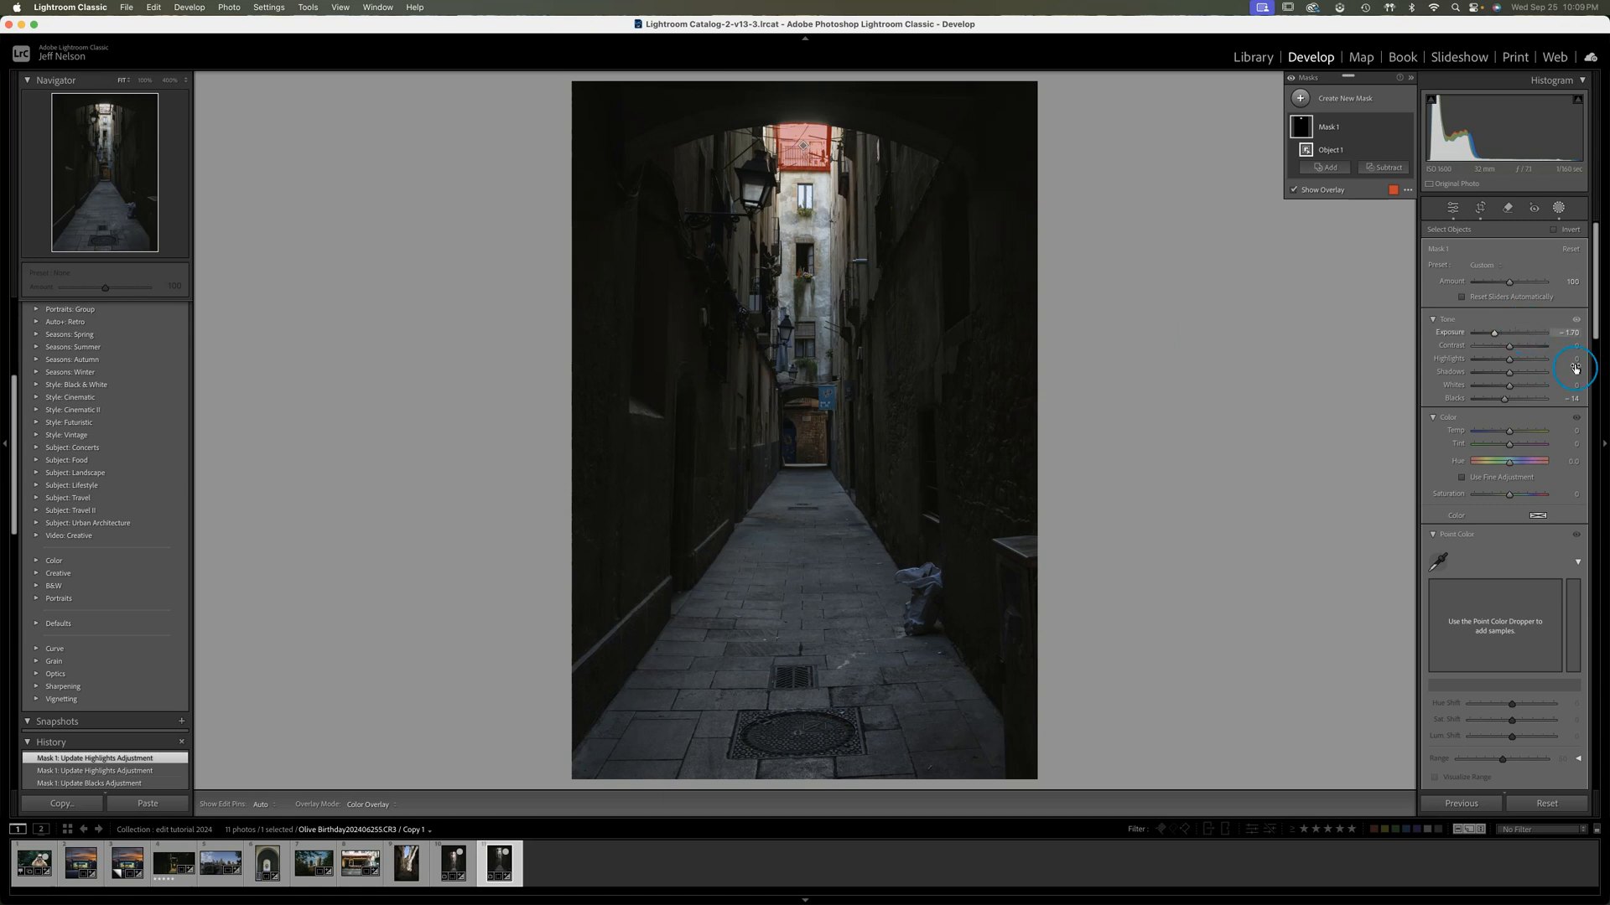
Set the building mask's Exposure to -1.77, then hide the overlay to check the mask's effect
{"action": "left_click_drag", "start_coordinate": [1494, 335], "coordinate": [1494, 334]}
{"action": "left_click", "coordinate": [1296, 190]}
{"action": "left_click", "coordinate": [1407, 129]}
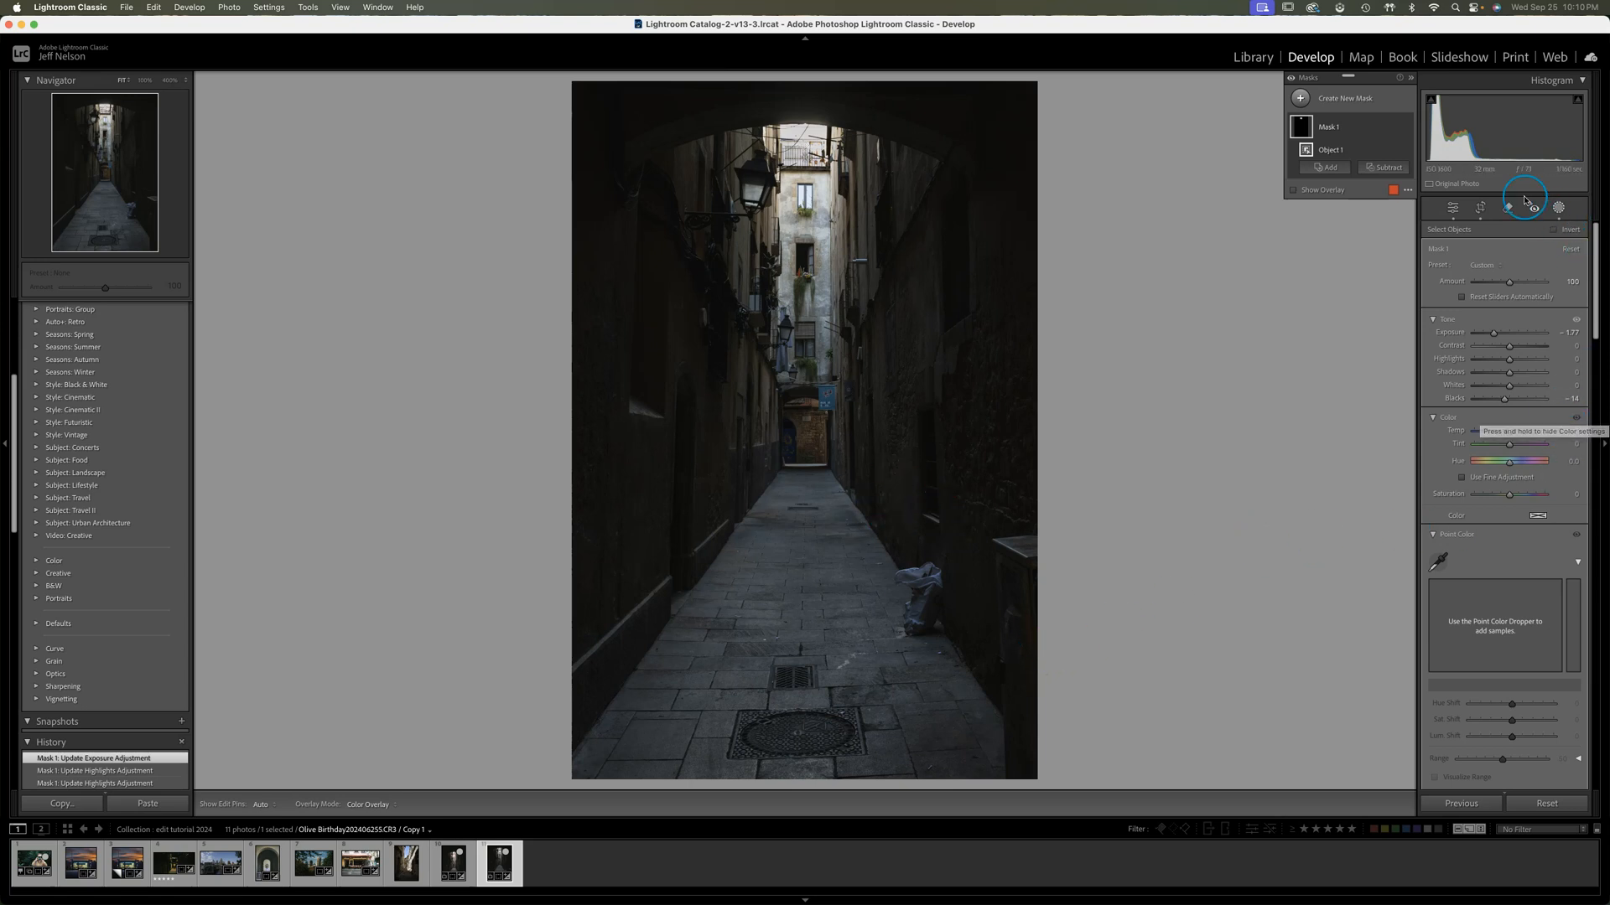
{"action": "left_click", "coordinate": [1558, 209]}
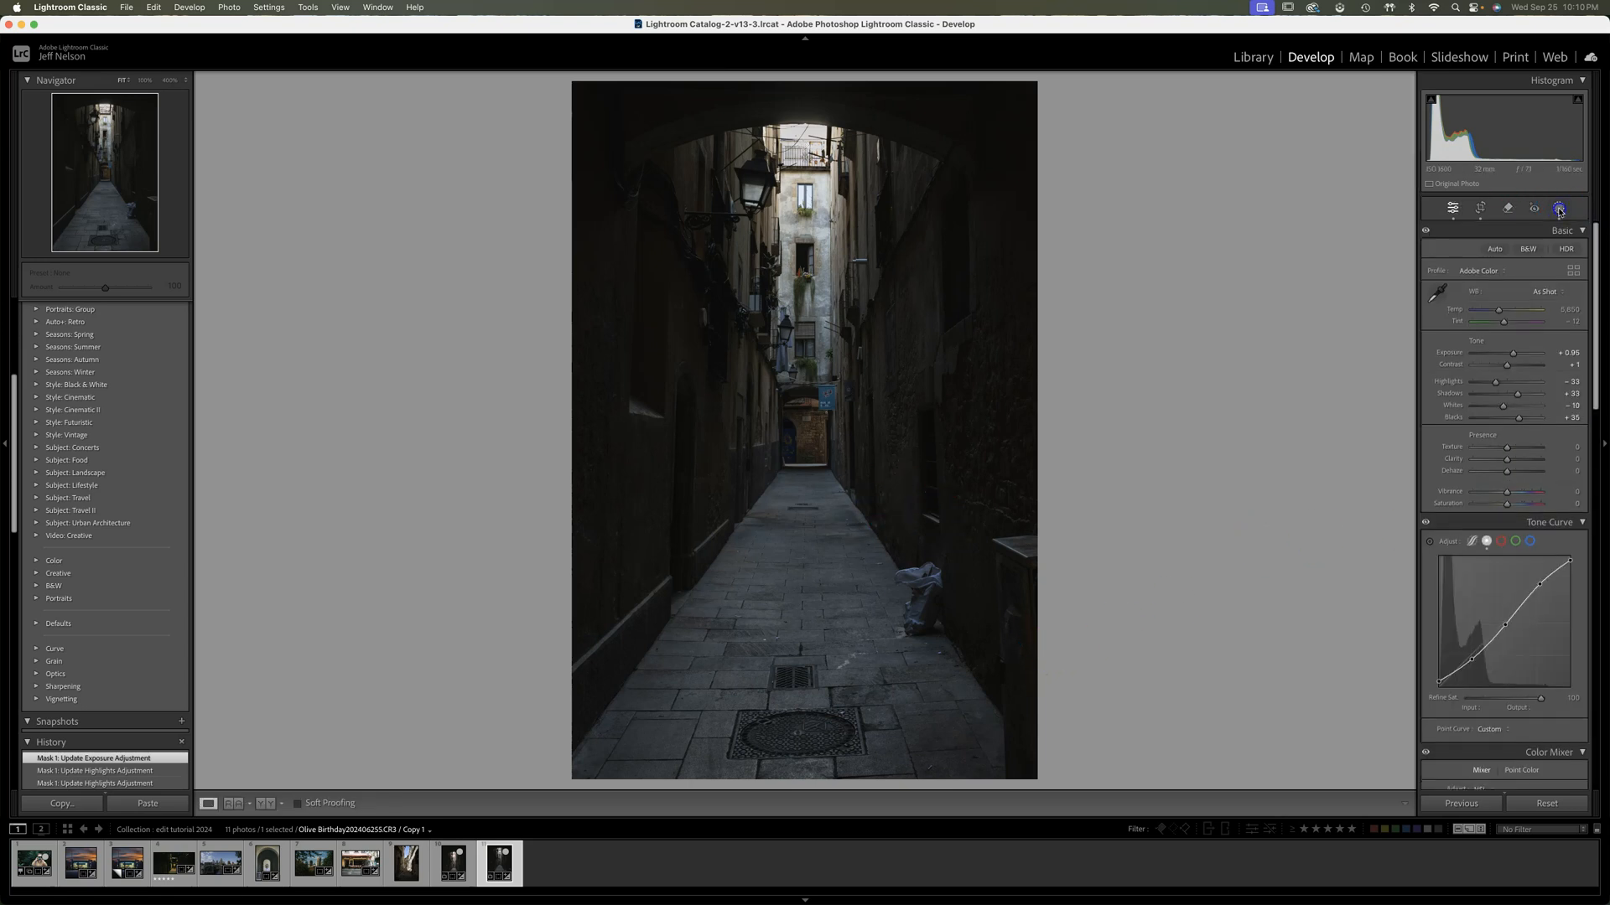
Create a Linear Gradient mask rising from the photo's bottom edge to mid-pavement and show its overlay
{"action": "left_click", "coordinate": [1558, 209]}
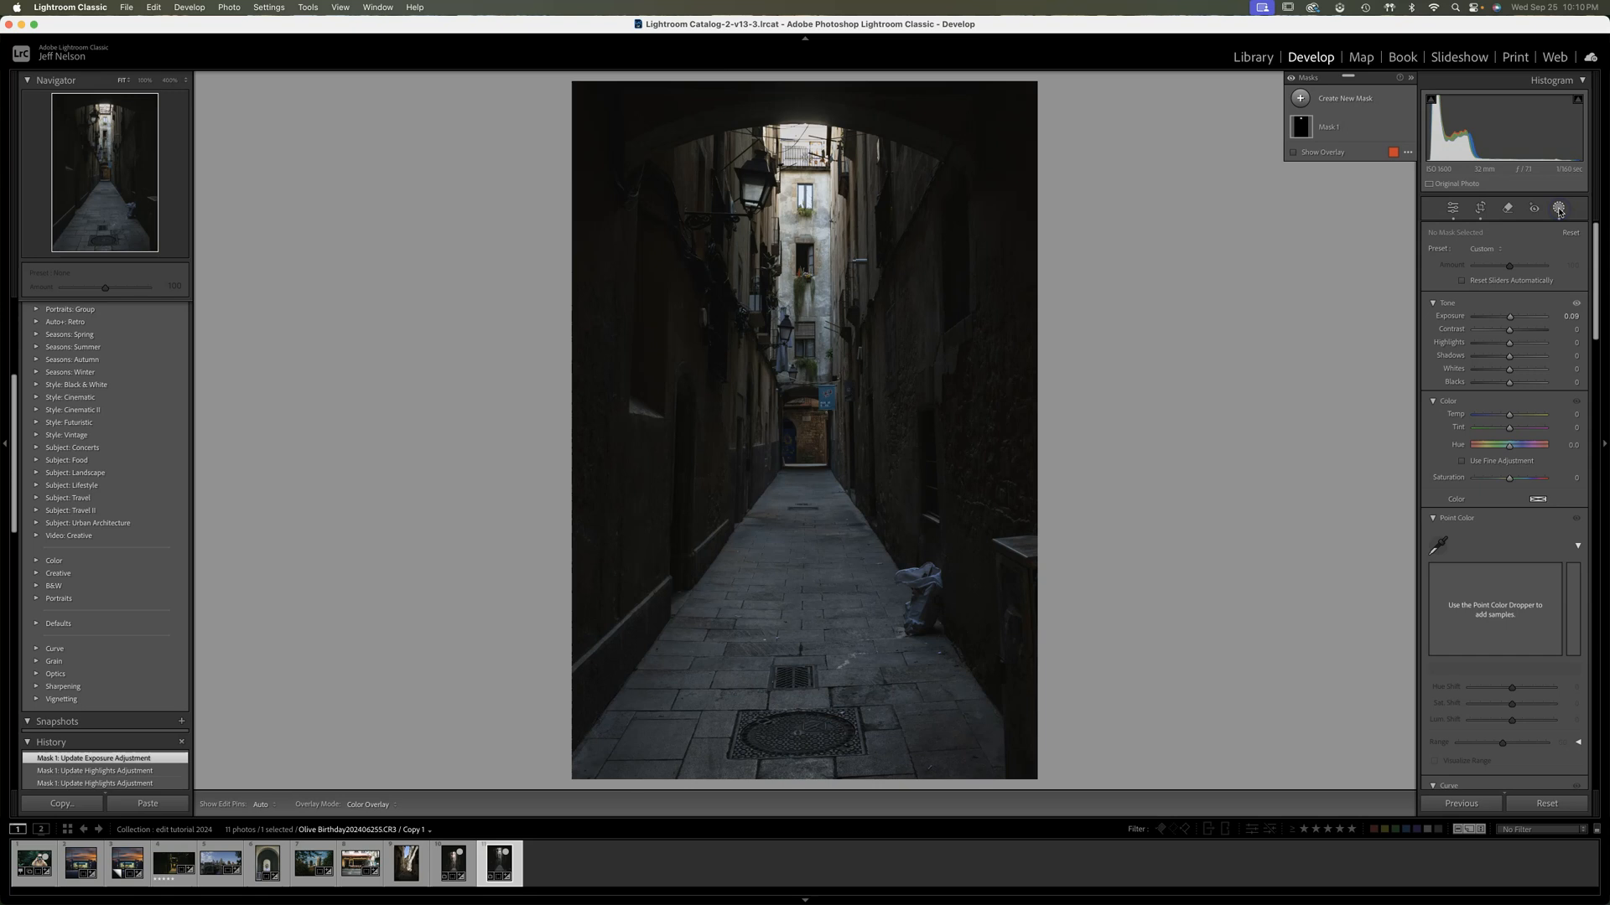
{"action": "left_click", "coordinate": [1300, 99]}
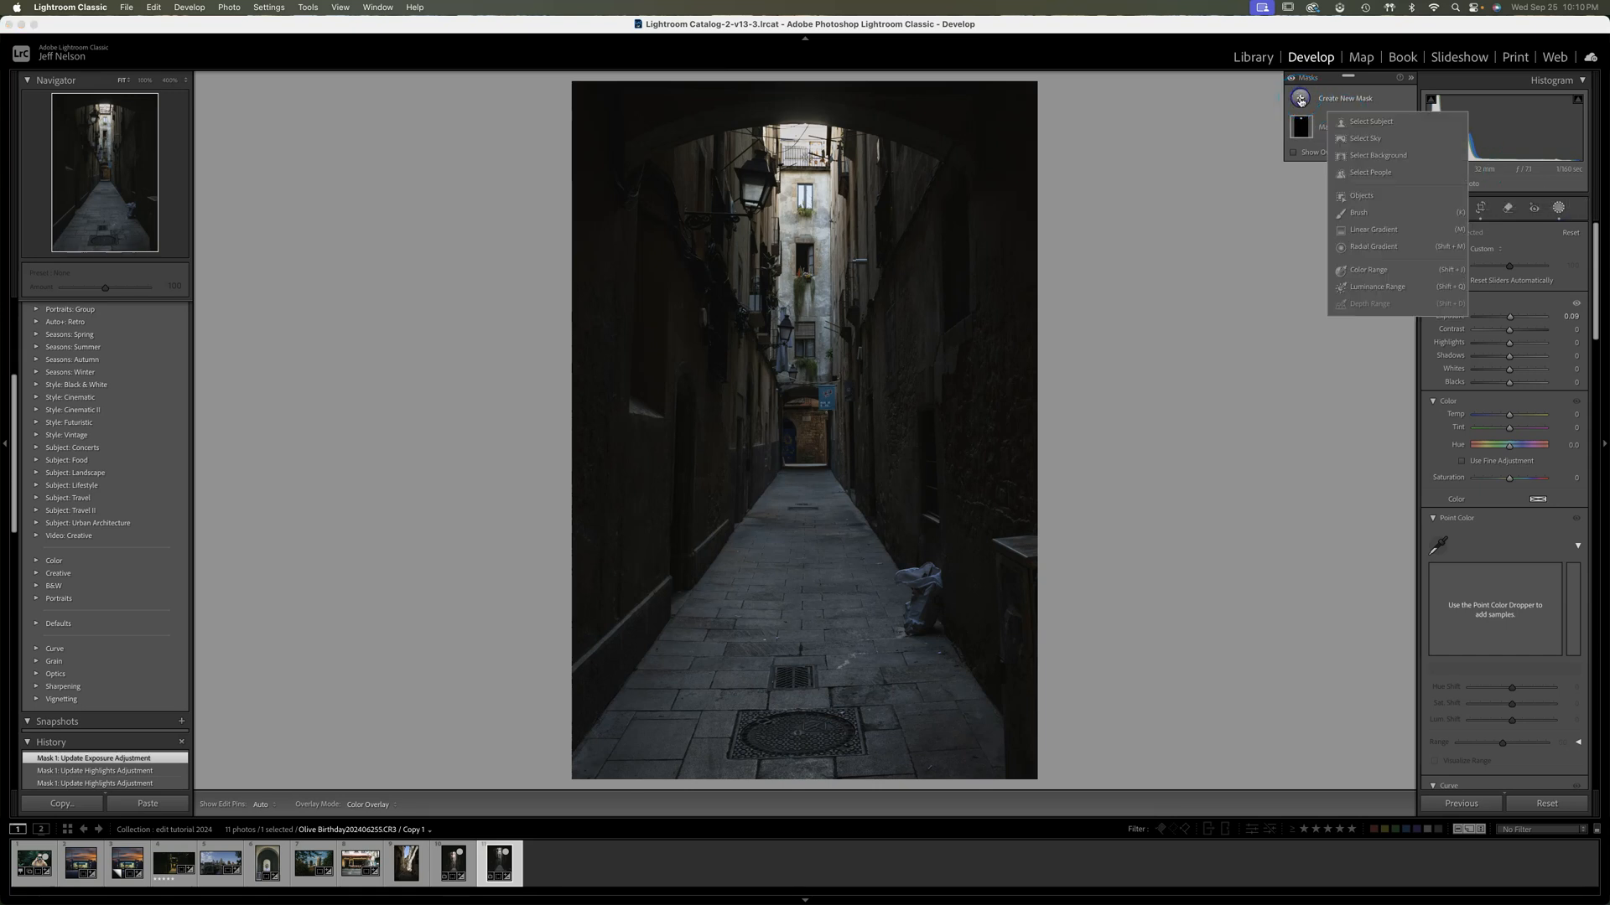
{"action": "left_click", "coordinate": [1373, 231]}
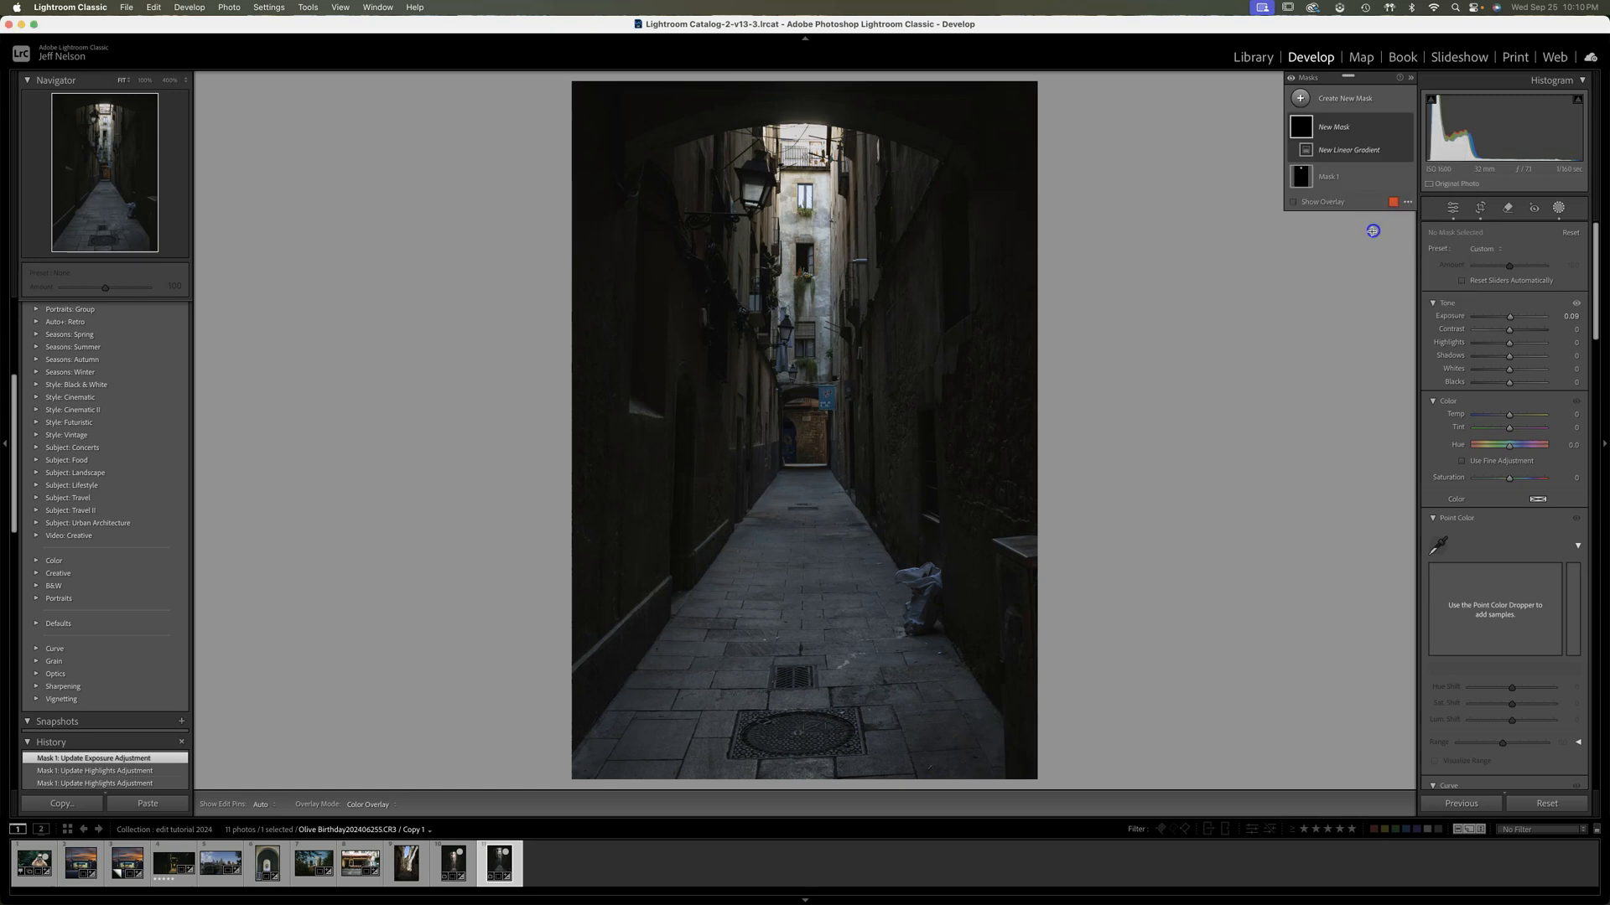
{"action": "left_click_drag", "start_coordinate": [809, 776], "coordinate": [810, 579]}
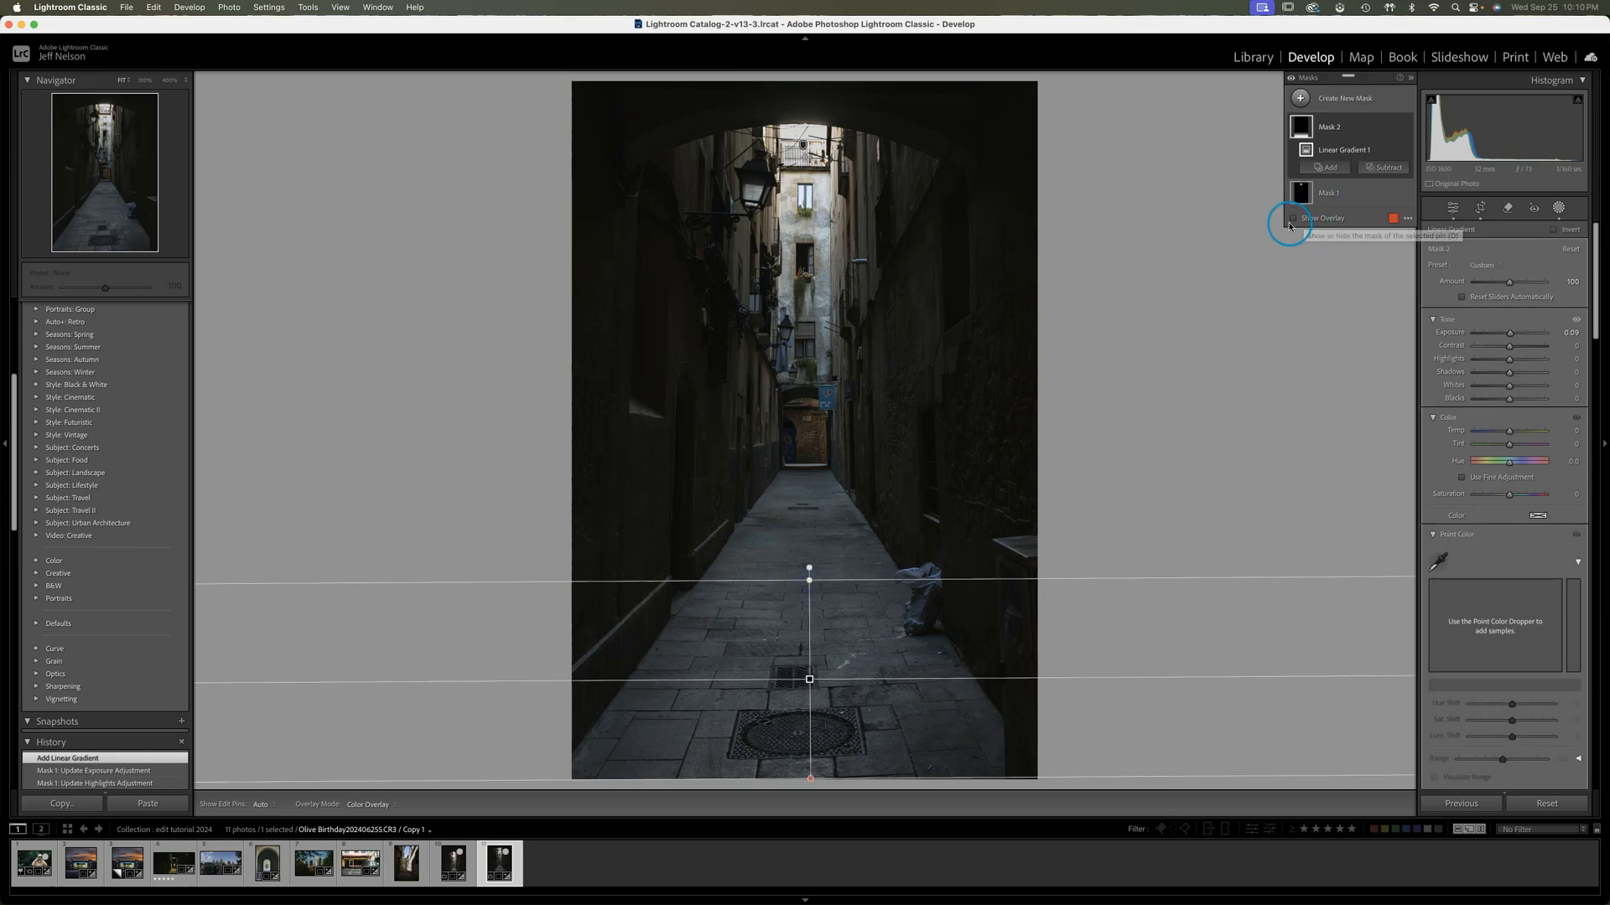
{"action": "left_click", "coordinate": [1293, 218]}
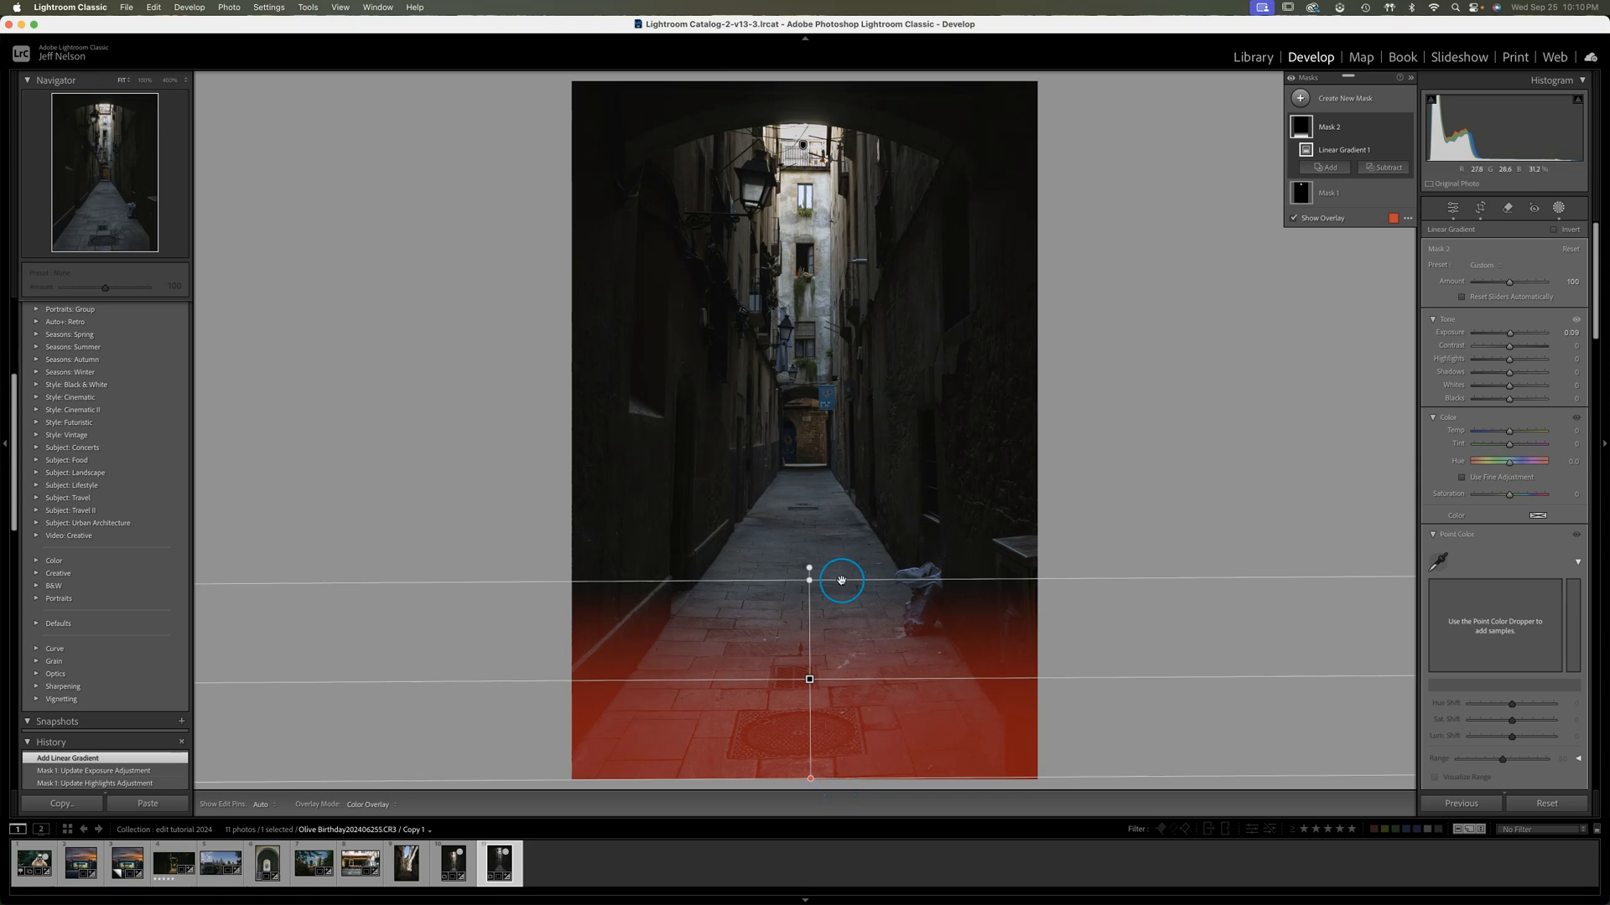
Try rotating and moving the linear gradient, then level it over the foreground paving from the photo's bottom edge to the trash bag
{"action": "left_click_drag", "start_coordinate": [809, 573], "coordinate": [759, 321]}
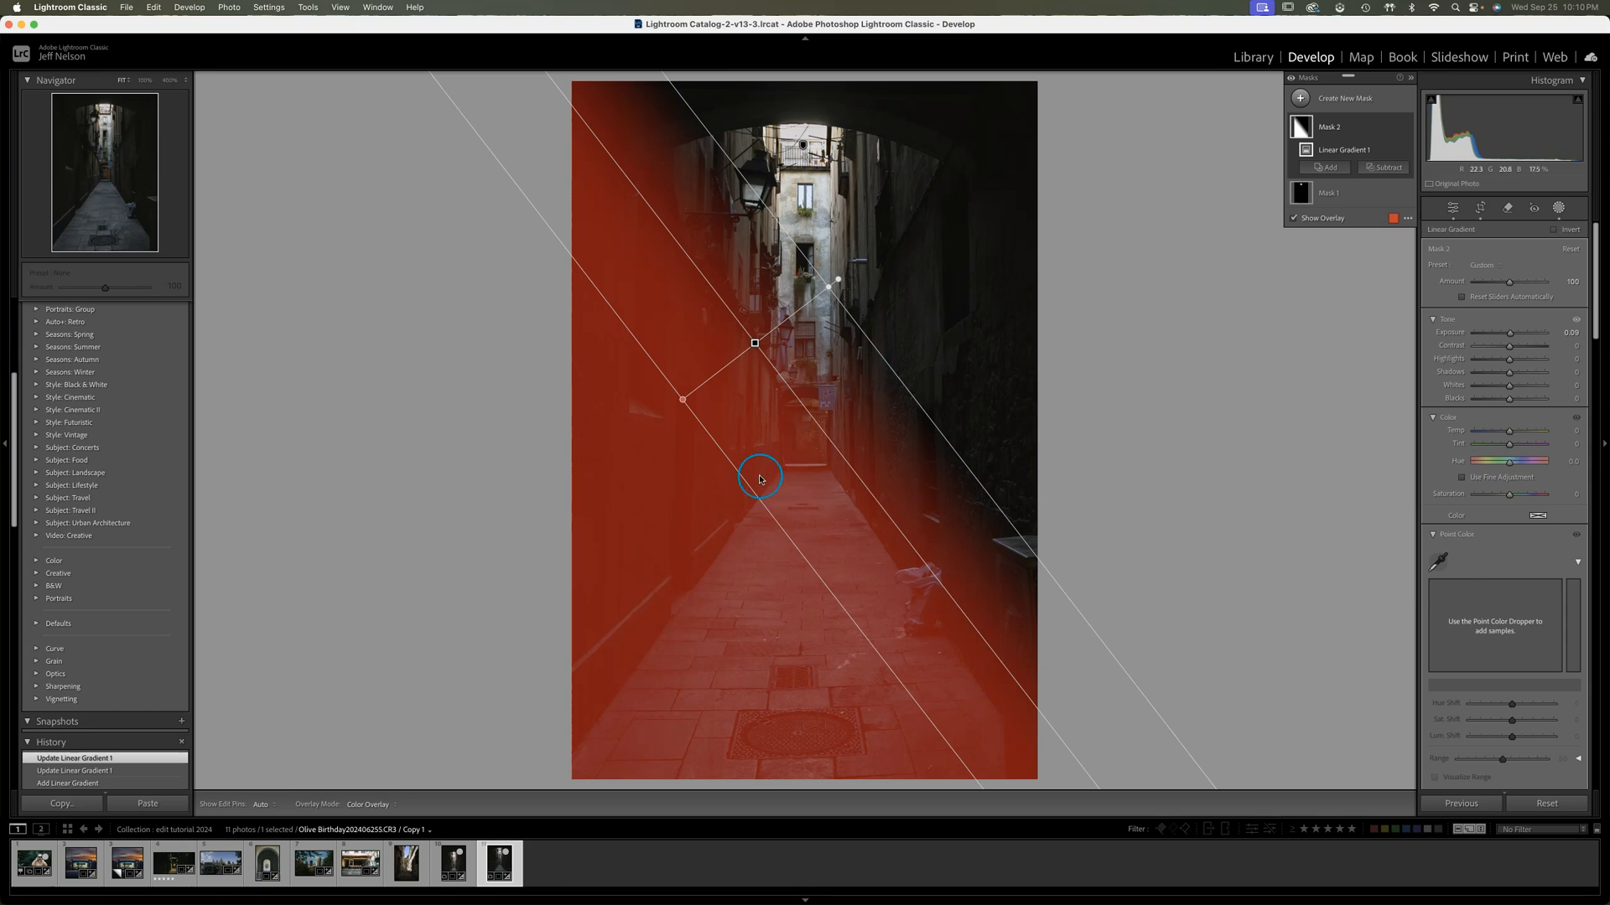
{"action": "left_click_drag", "start_coordinate": [830, 283], "coordinate": [753, 256]}
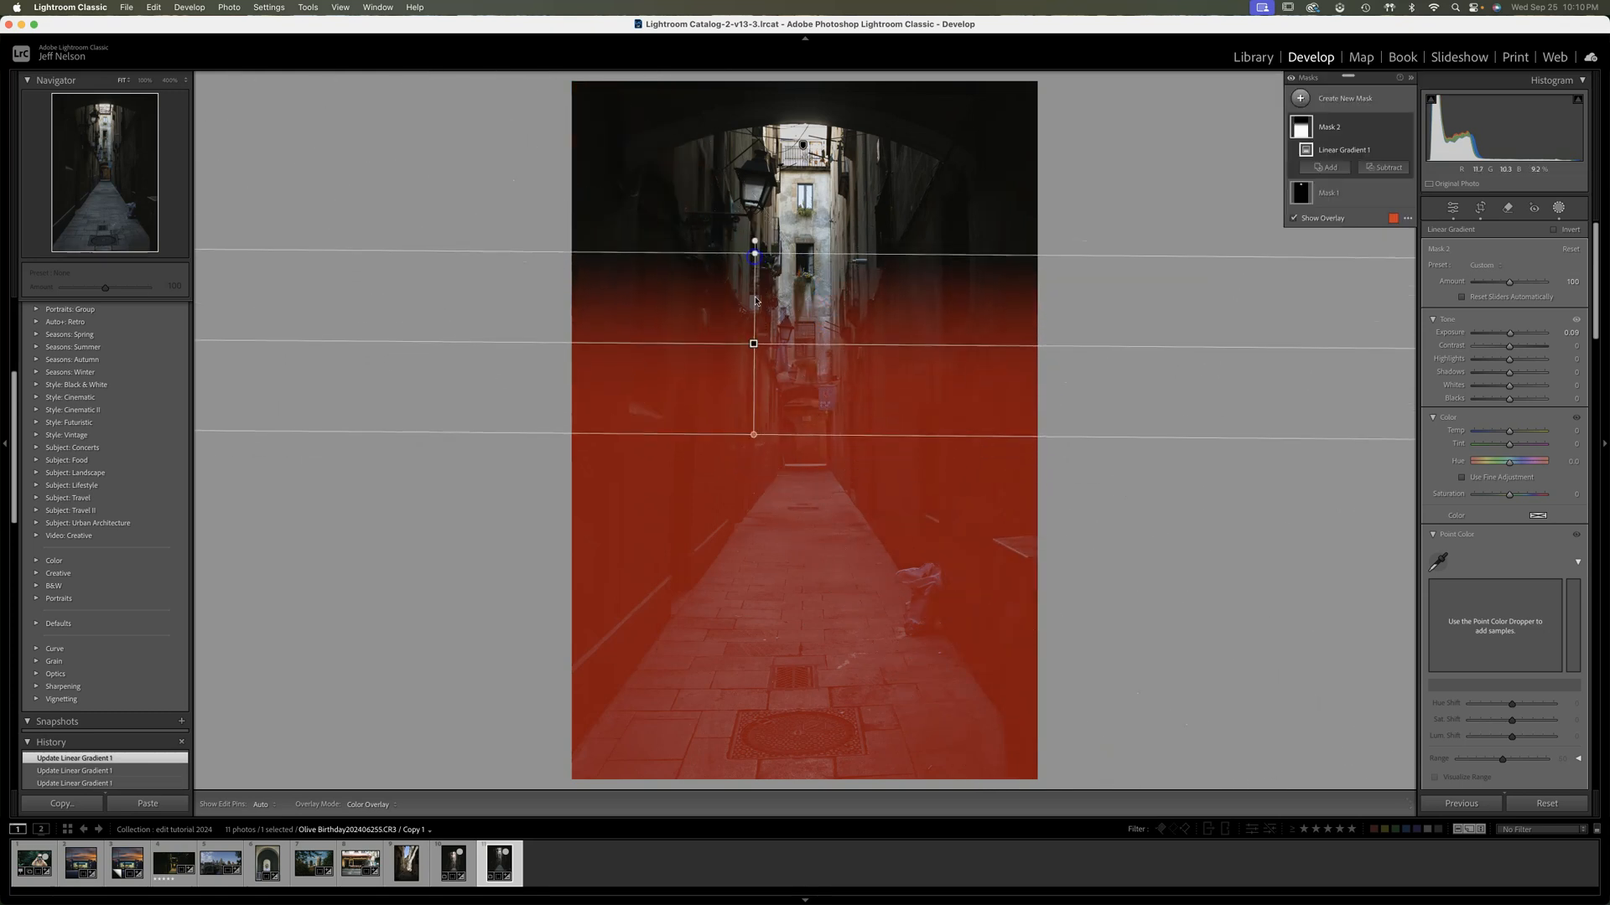
{"action": "left_click_drag", "start_coordinate": [755, 344], "coordinate": [813, 681]}
{"action": "left_click_drag", "start_coordinate": [815, 584], "coordinate": [818, 600]}
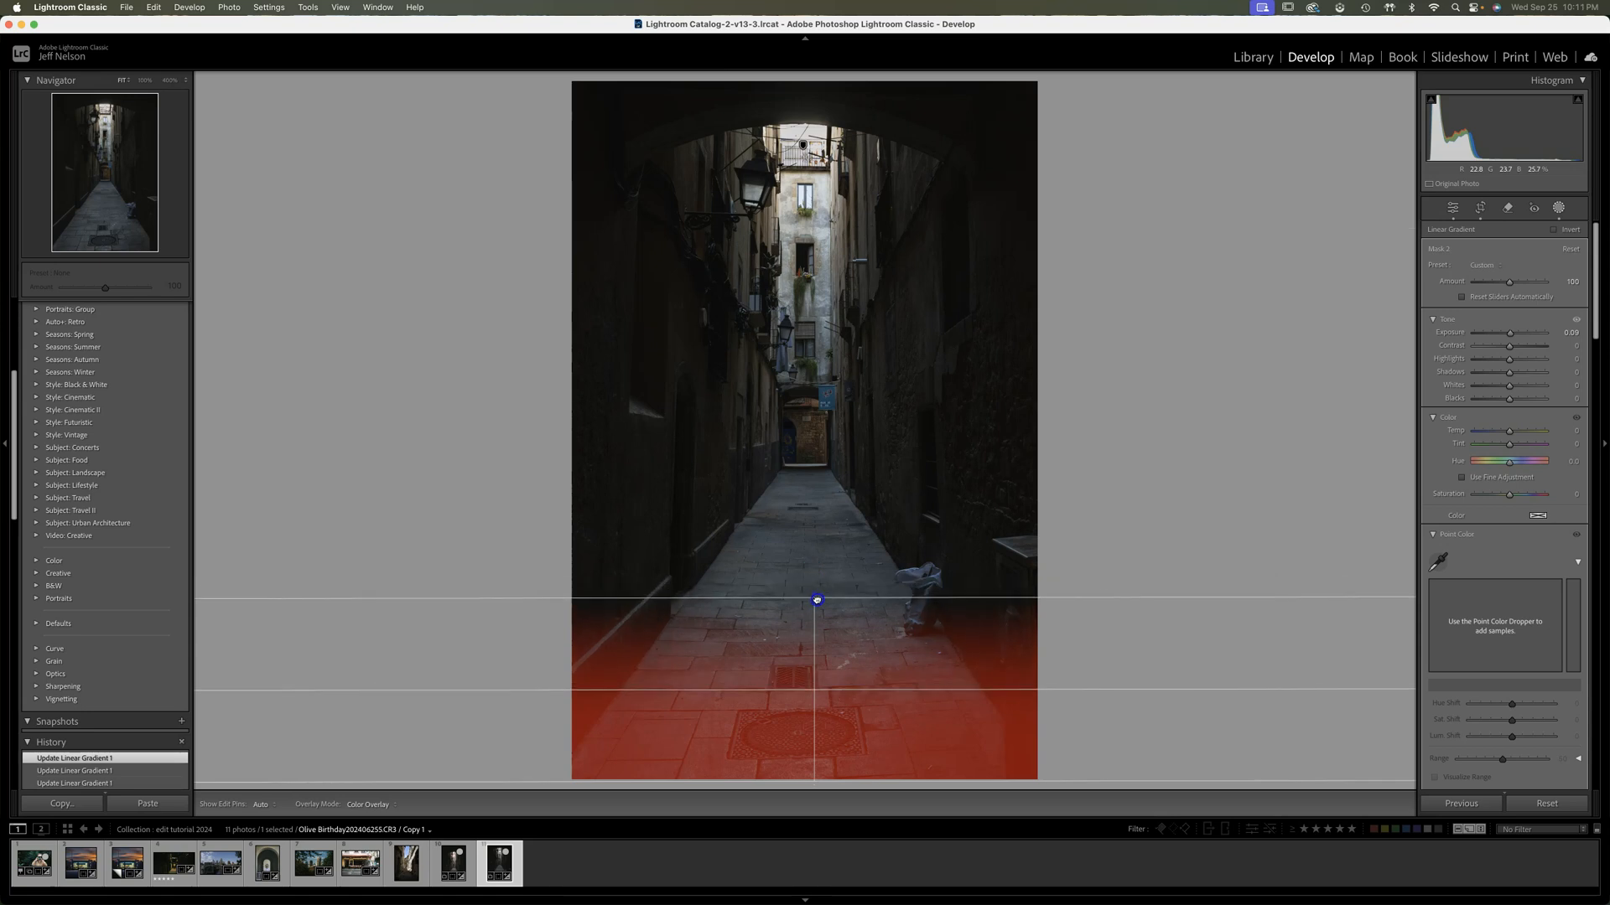
{"action": "left_click", "coordinate": [864, 600]}
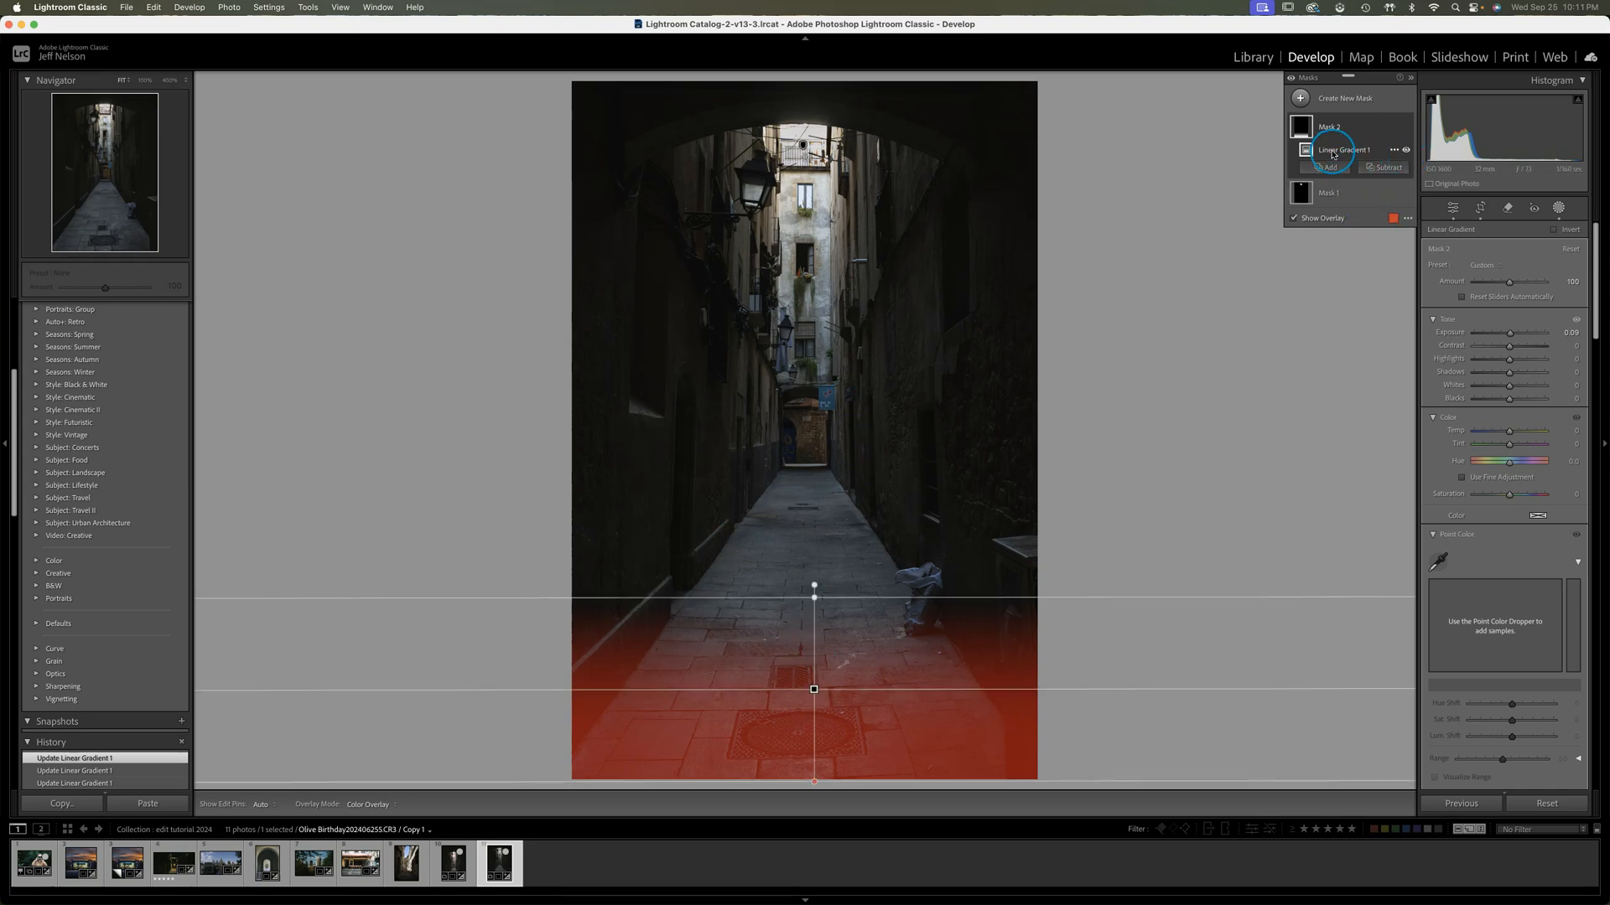
Subtract a large Radial Gradient from the foreground mask, centred on the middle of the alley floor
{"action": "left_click", "coordinate": [1383, 167]}
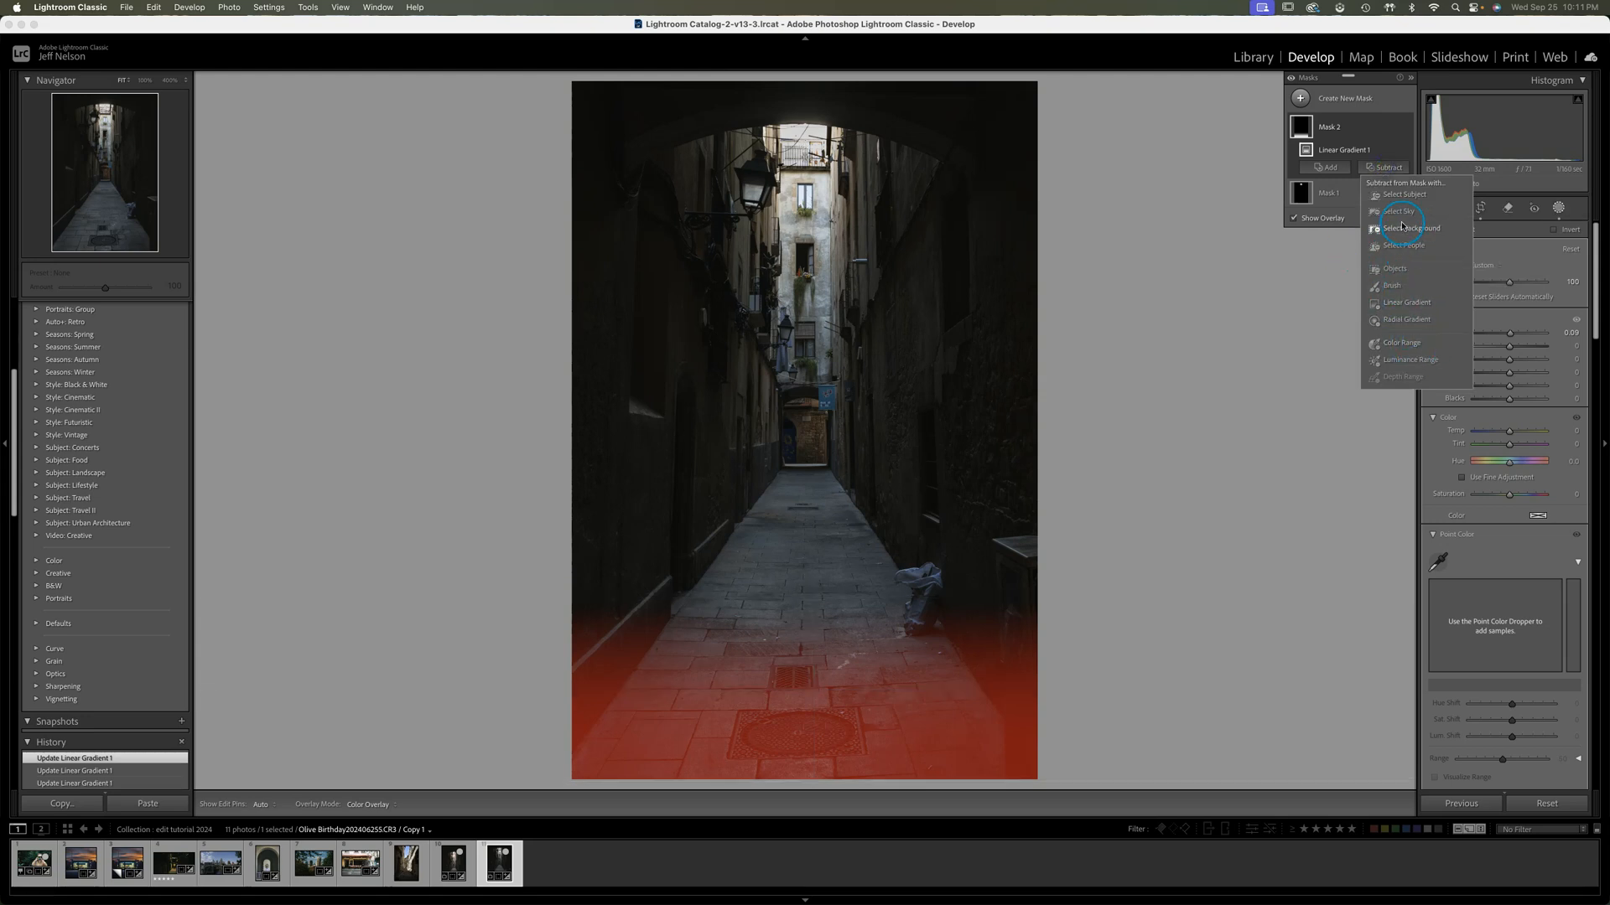
{"action": "left_click", "coordinate": [1406, 320]}
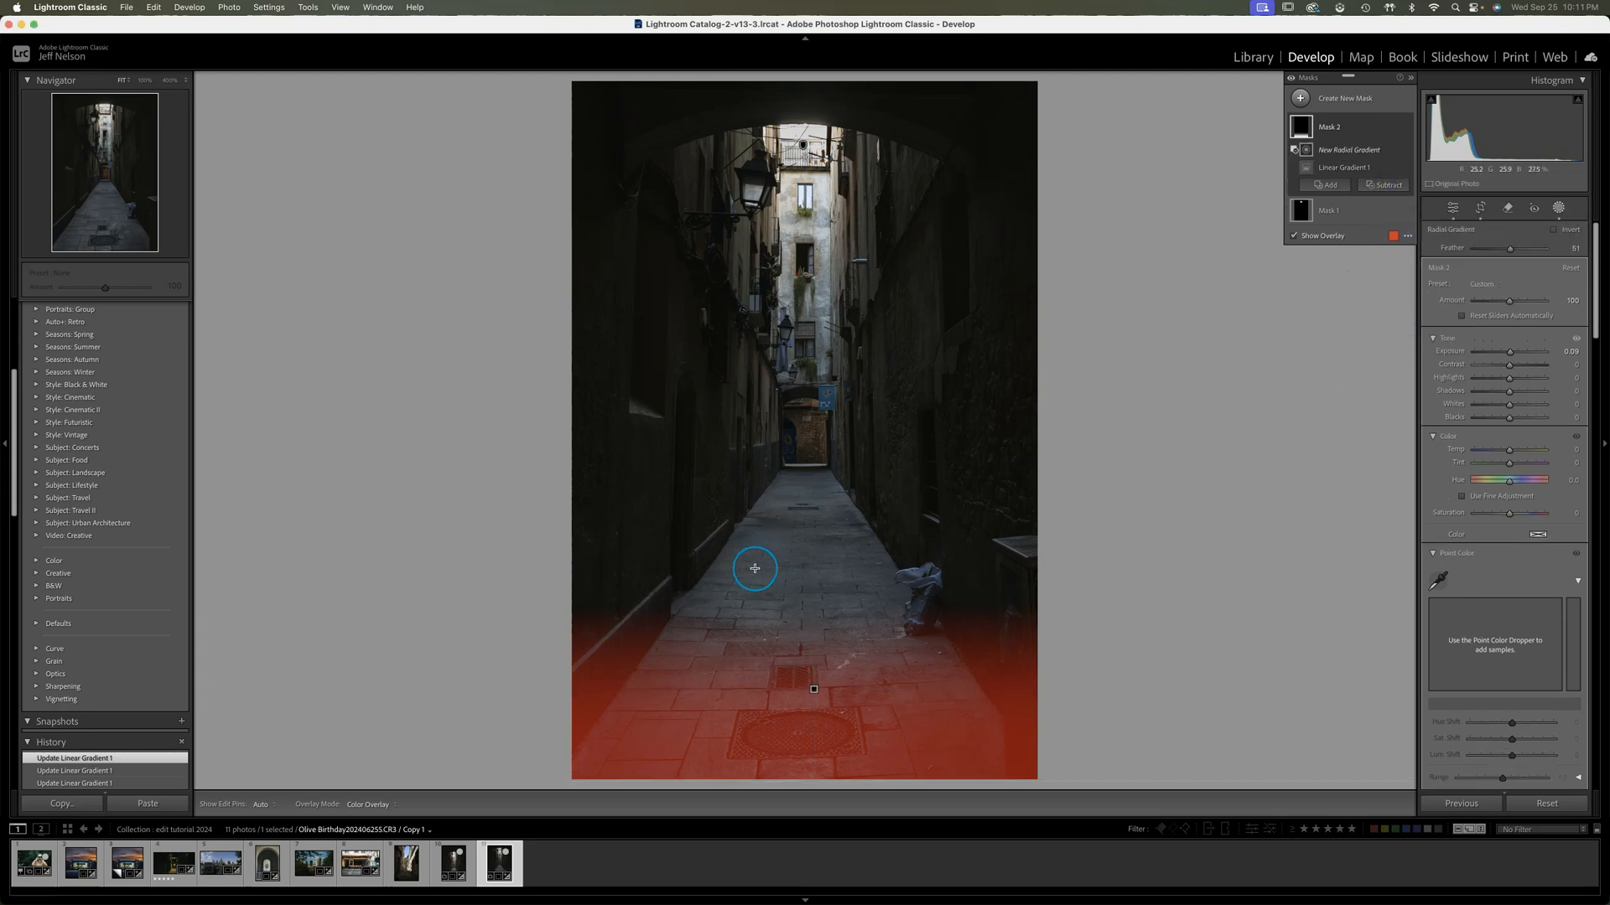
{"action": "left_click_drag", "start_coordinate": [807, 644], "coordinate": [975, 463]}
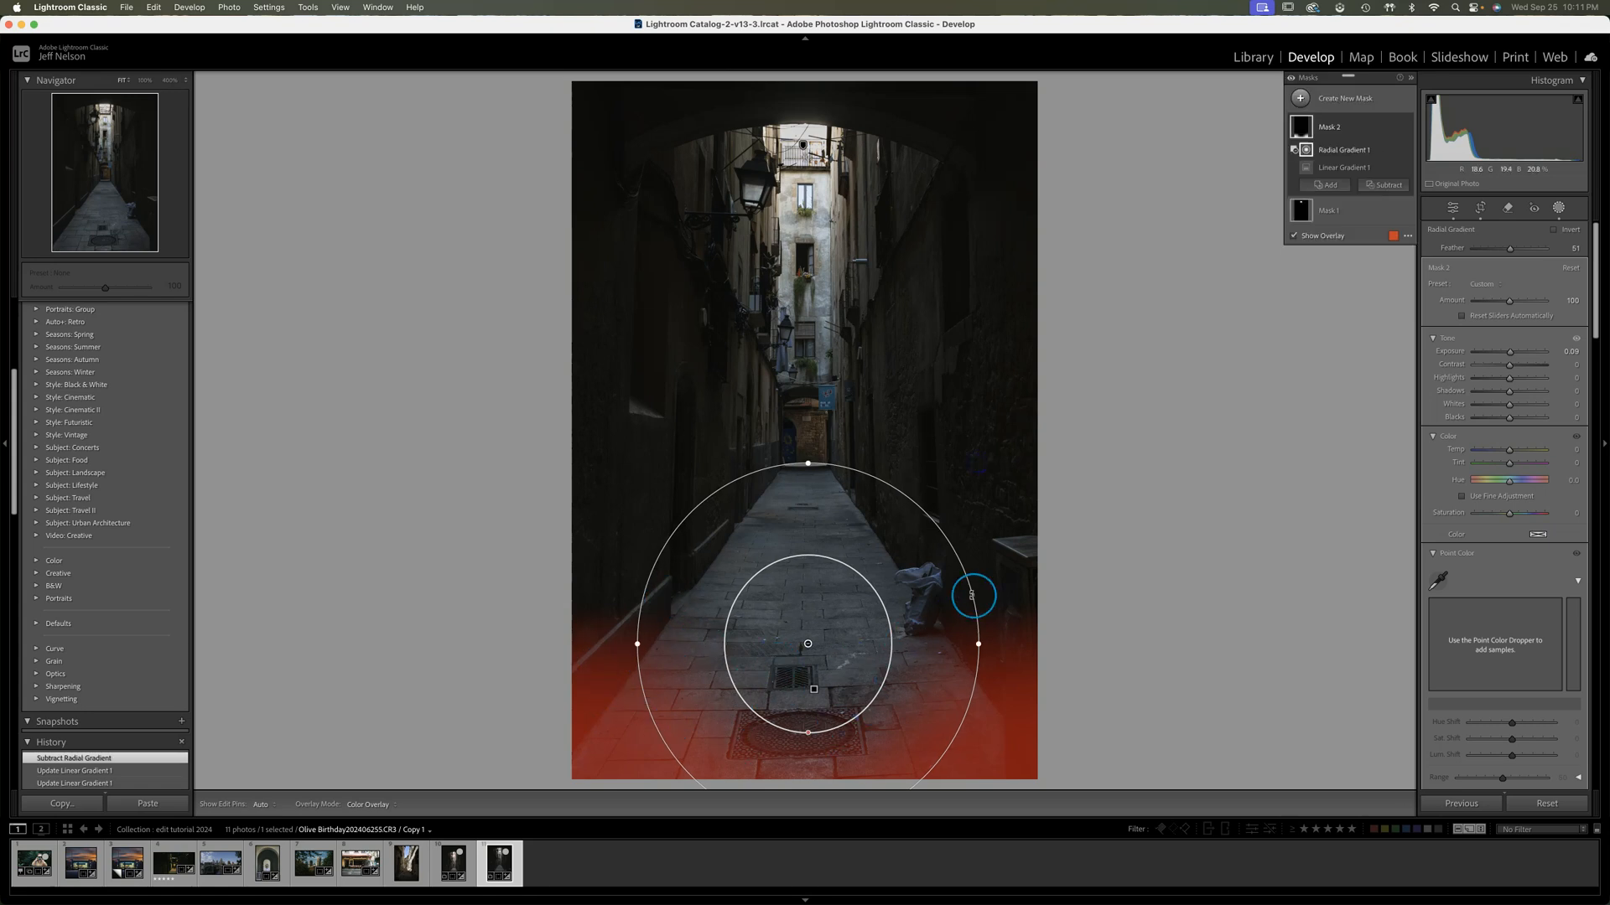
{"action": "left_click_drag", "start_coordinate": [810, 649], "coordinate": [807, 659]}
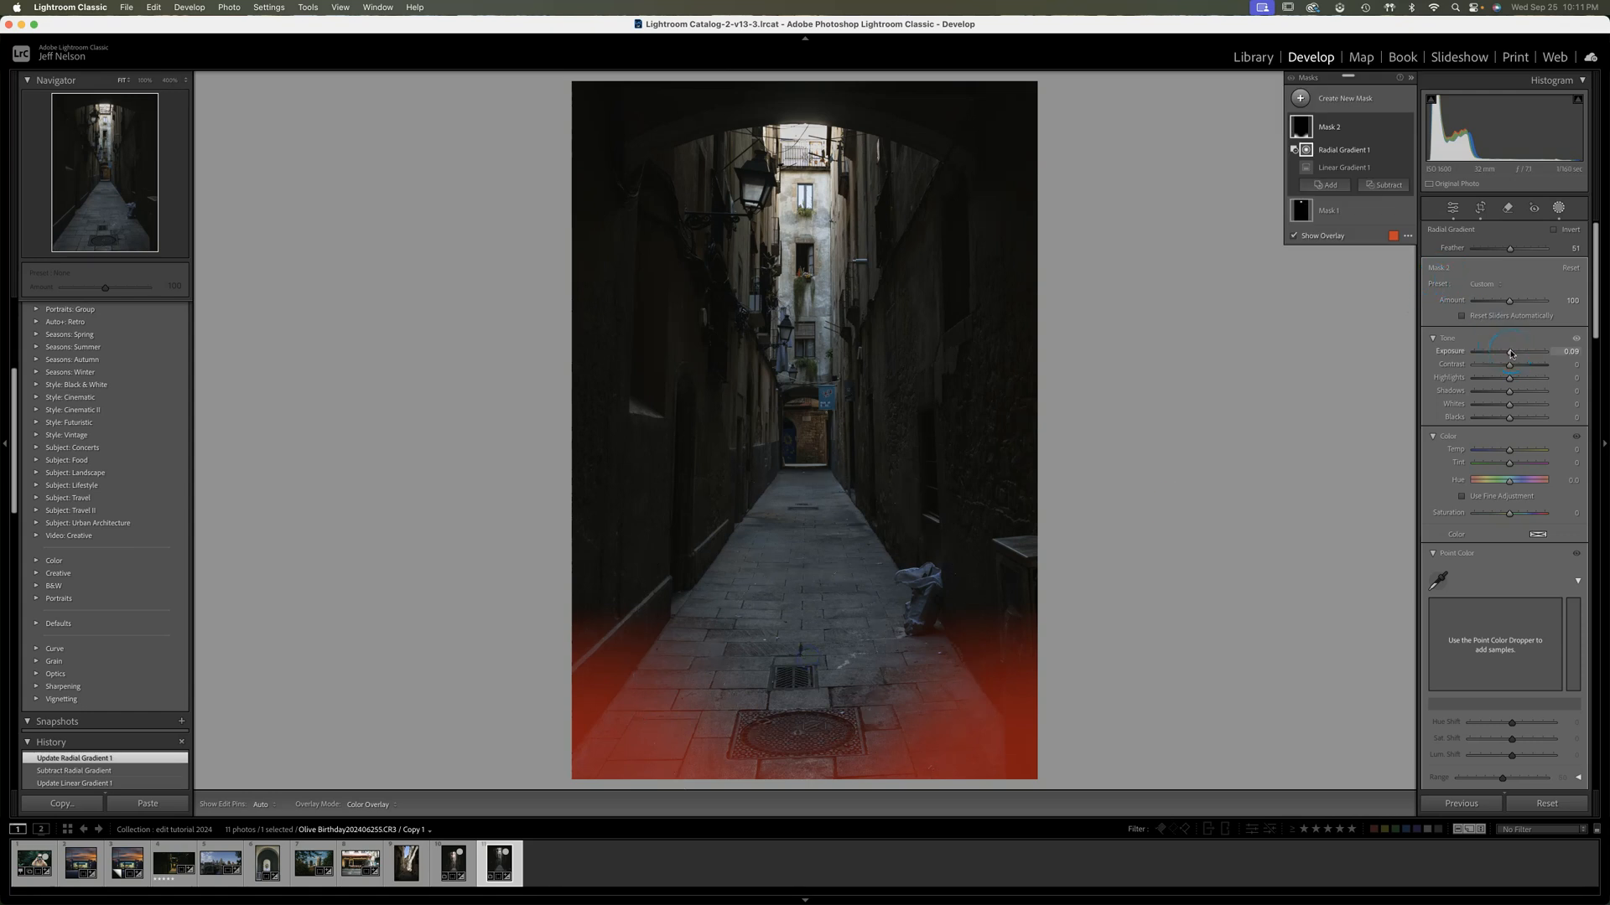
Set the foreground mask's Exposure to -0.63, Shadows to -16 and Highlights to 8
{"action": "left_click_drag", "start_coordinate": [1509, 352], "coordinate": [1508, 352]}
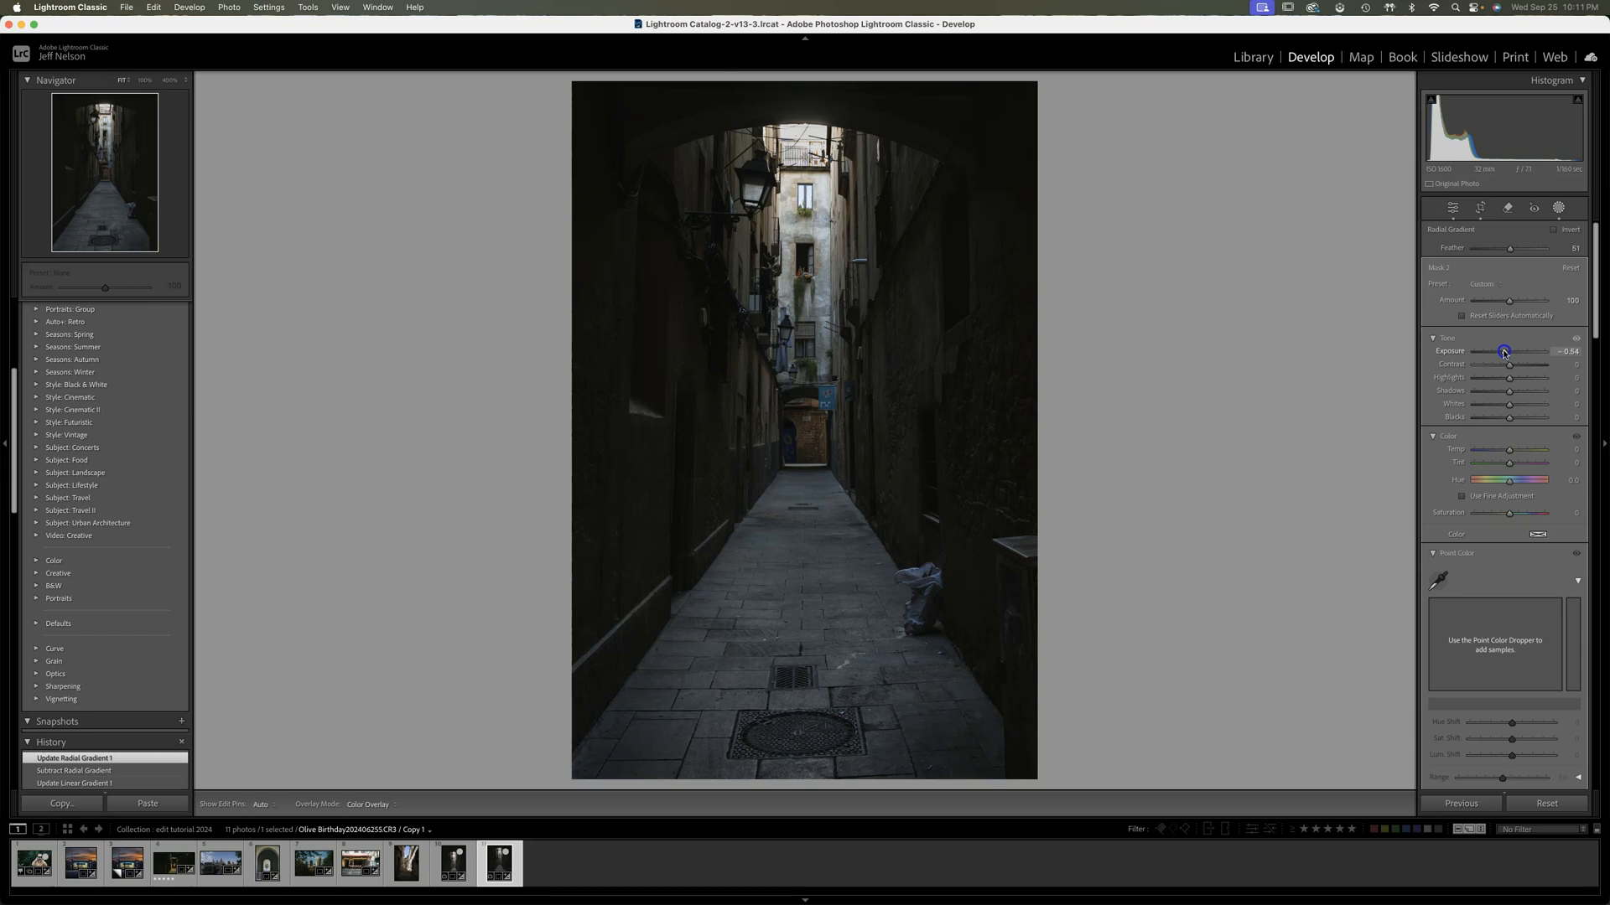
{"action": "left_click_drag", "start_coordinate": [1505, 352], "coordinate": [1509, 381]}
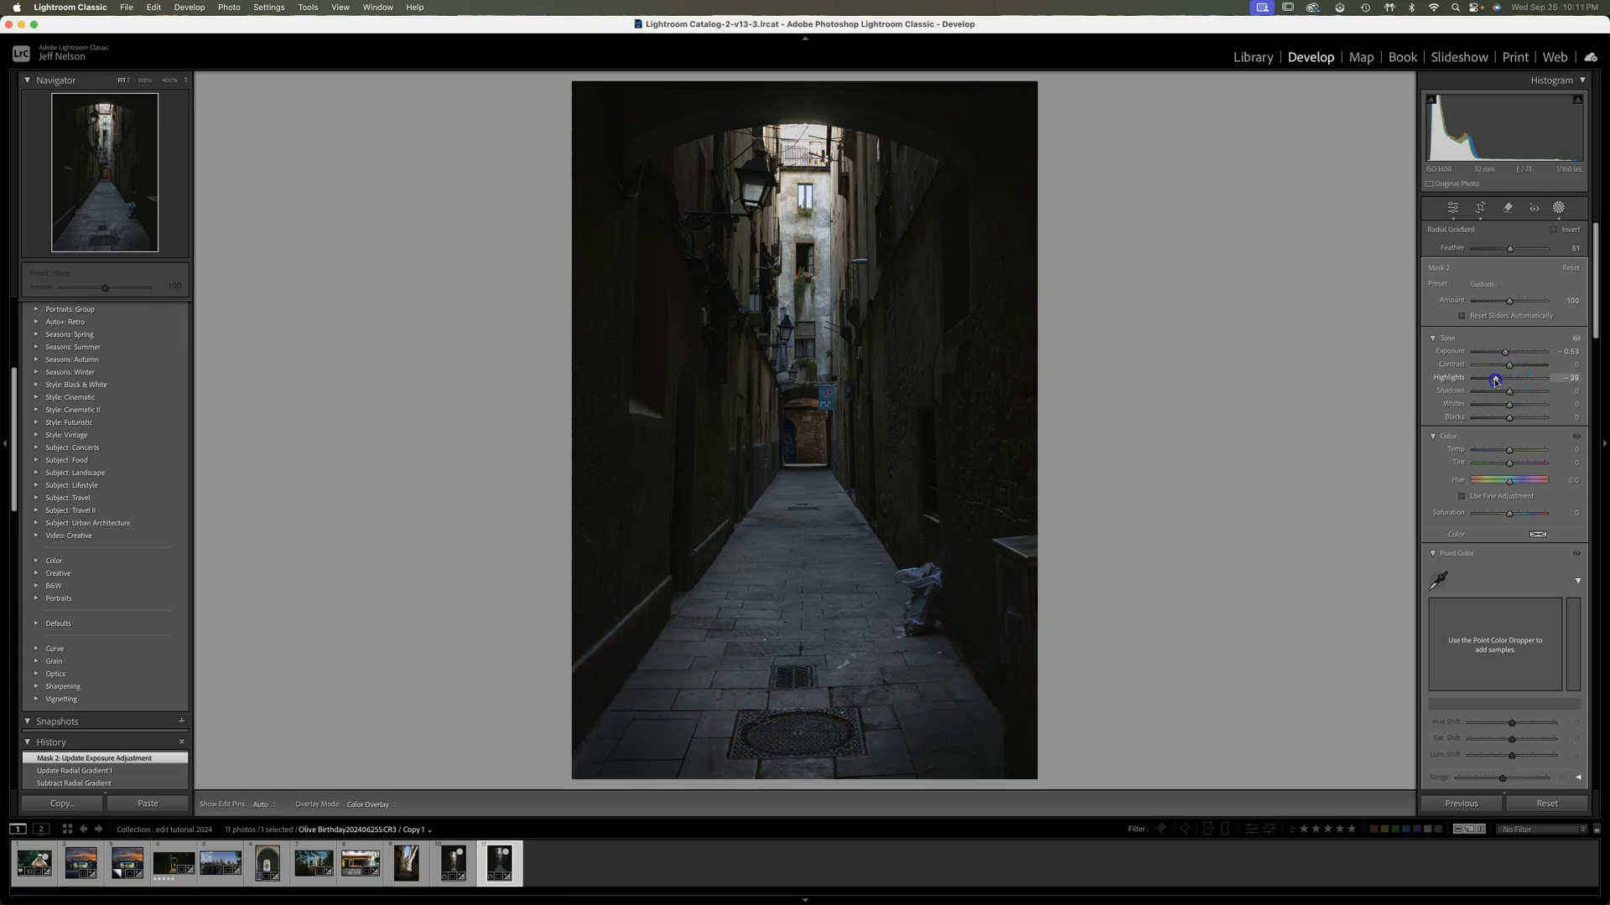
{"action": "left_click_drag", "start_coordinate": [1496, 381], "coordinate": [1496, 381]}
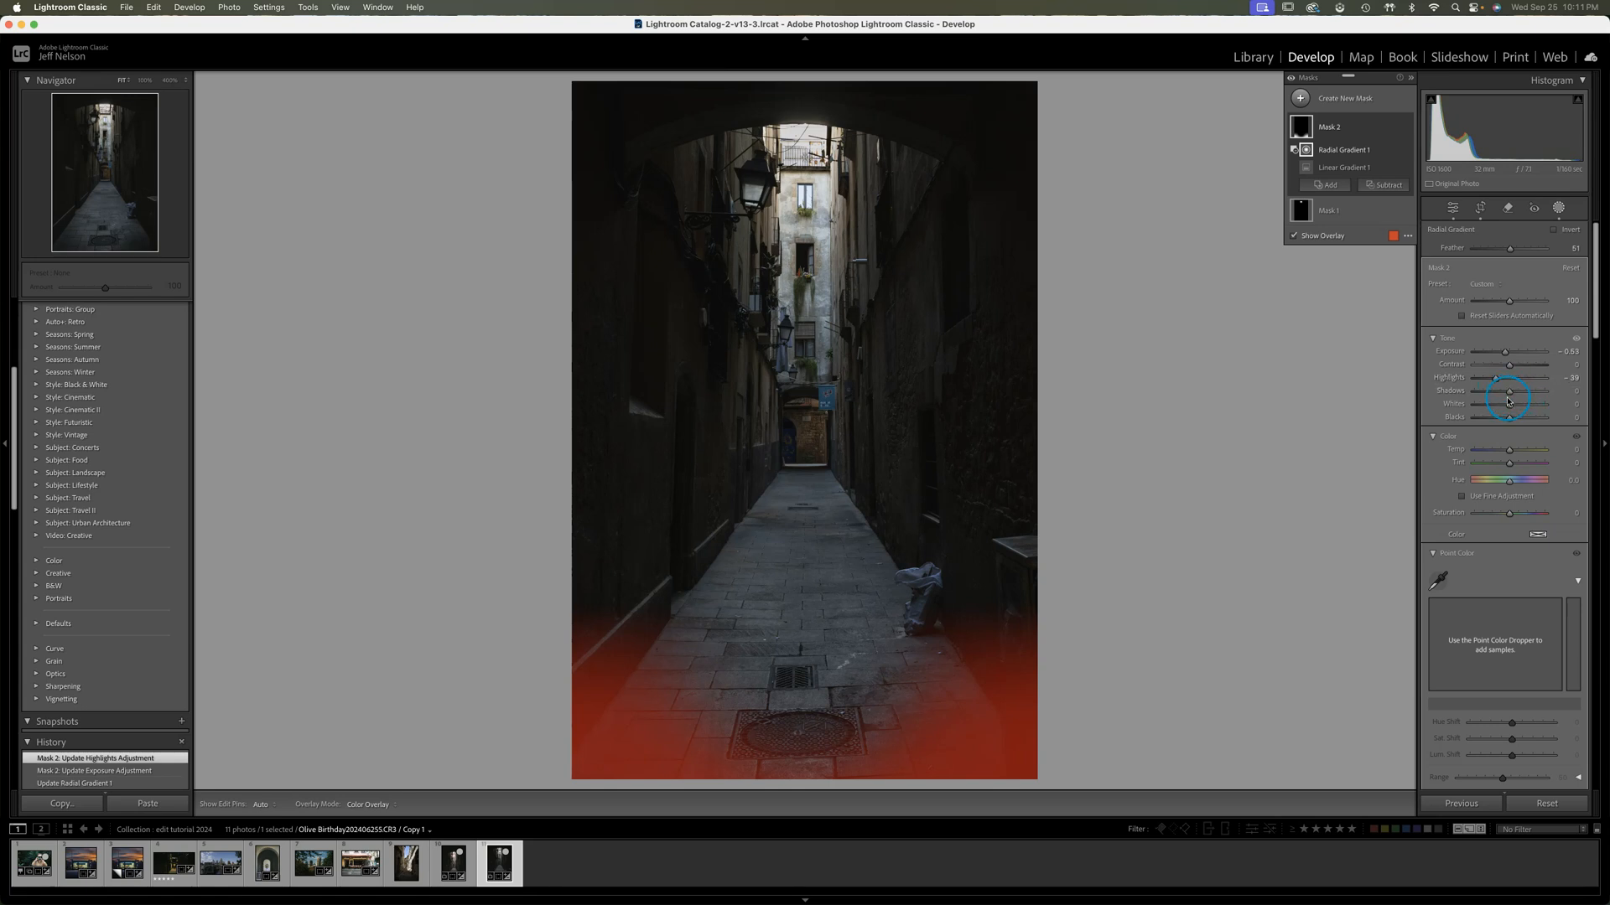
{"action": "left_click_drag", "start_coordinate": [1509, 392], "coordinate": [1507, 394]}
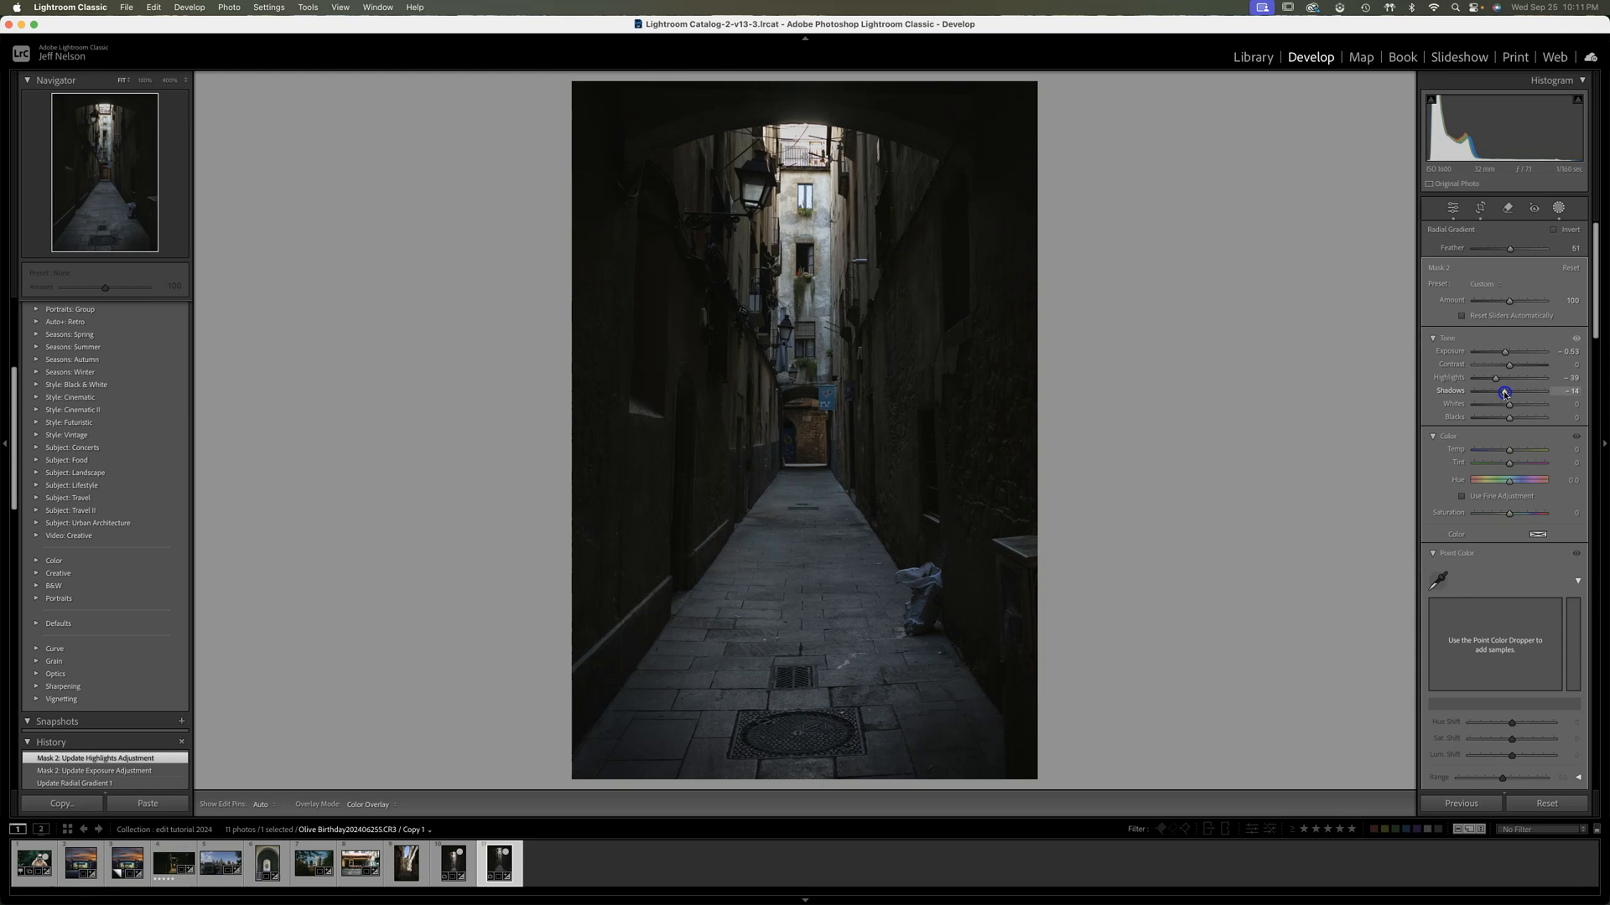
{"action": "left_click_drag", "start_coordinate": [1503, 393], "coordinate": [1512, 381]}
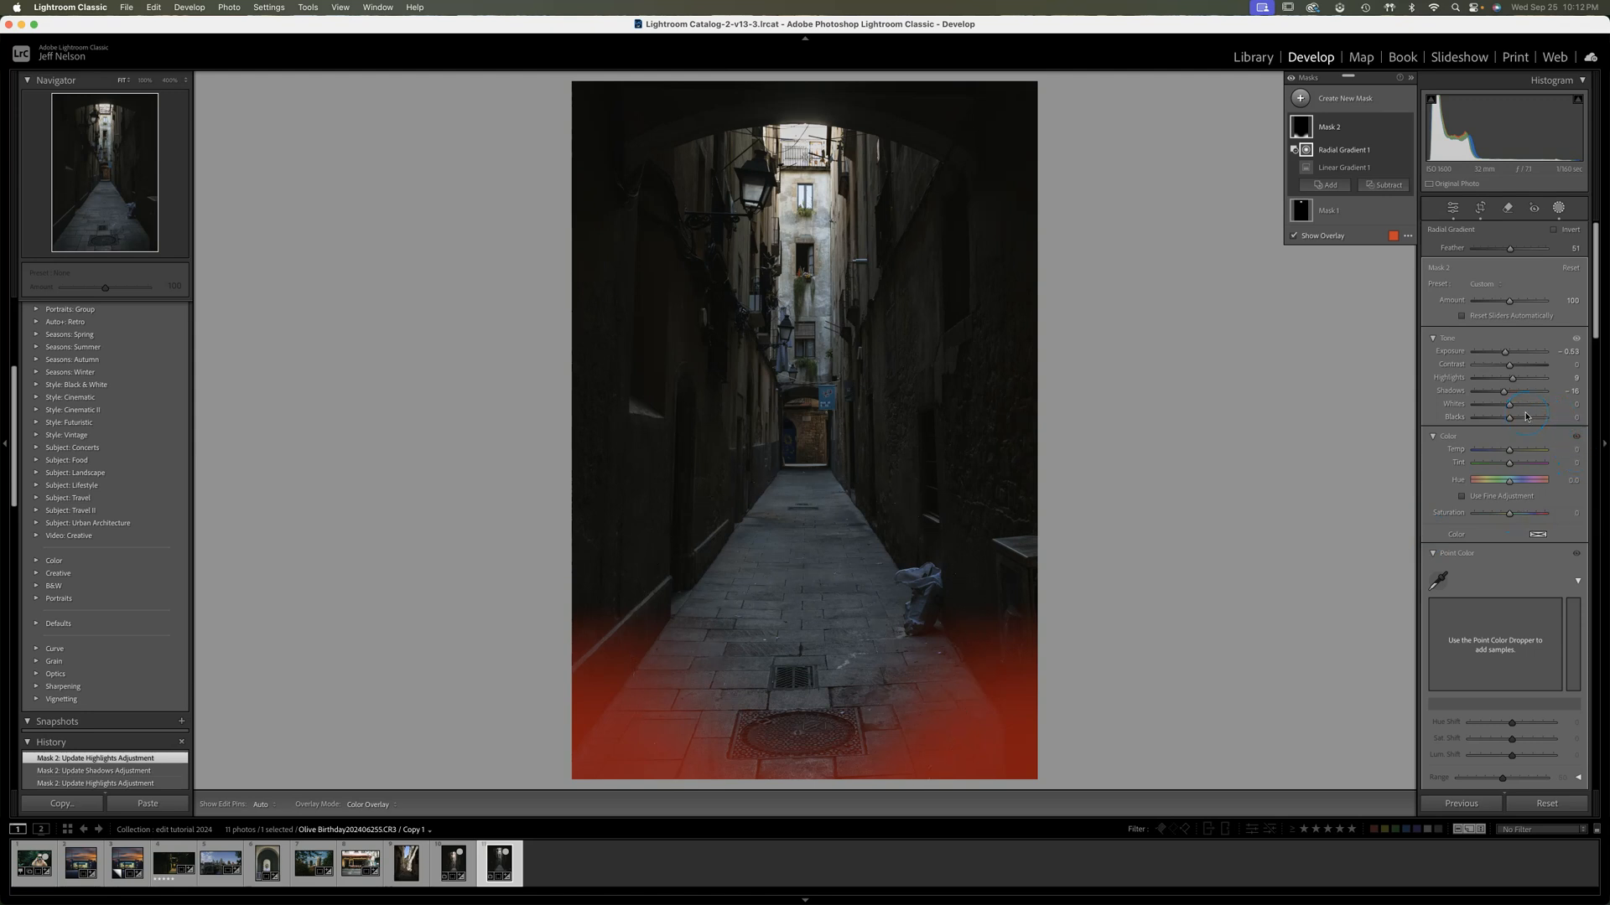
Set the foreground mask's Whites to -35 and compare the photo before and after the edits
{"action": "left_click_drag", "start_coordinate": [1510, 408], "coordinate": [1496, 410]}
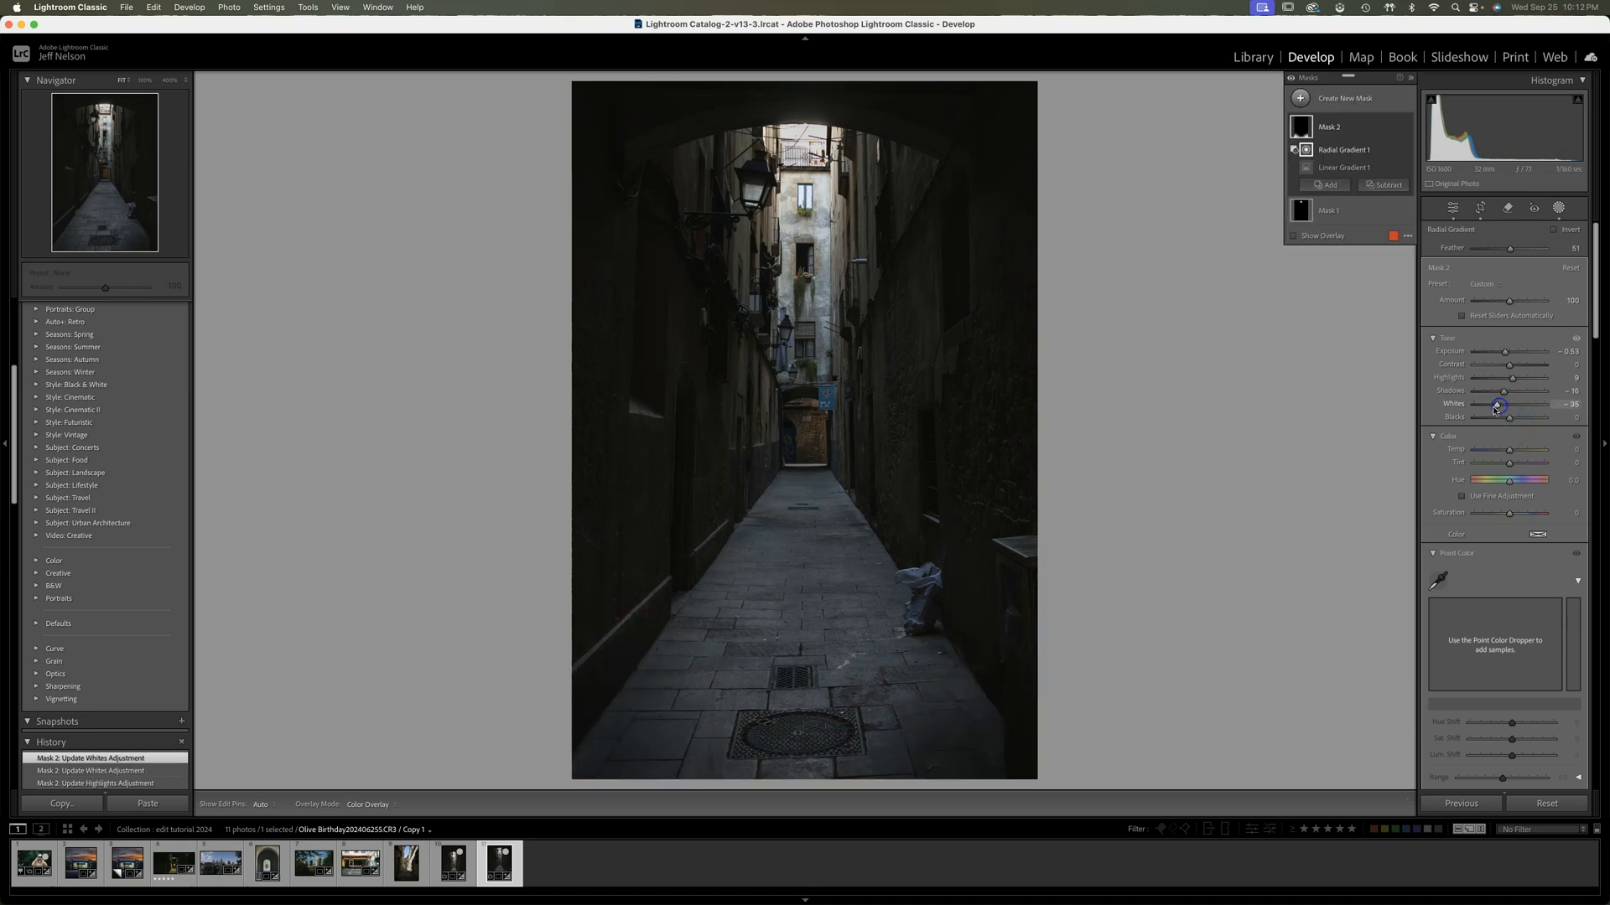
{"action": "key", "text": "backslash"}
{"action": "key", "text": "backslash"}
{"action": "key", "text": "backslash"}
{"action": "key", "text": "backslash"}
{"action": "key", "text": "backslash"}
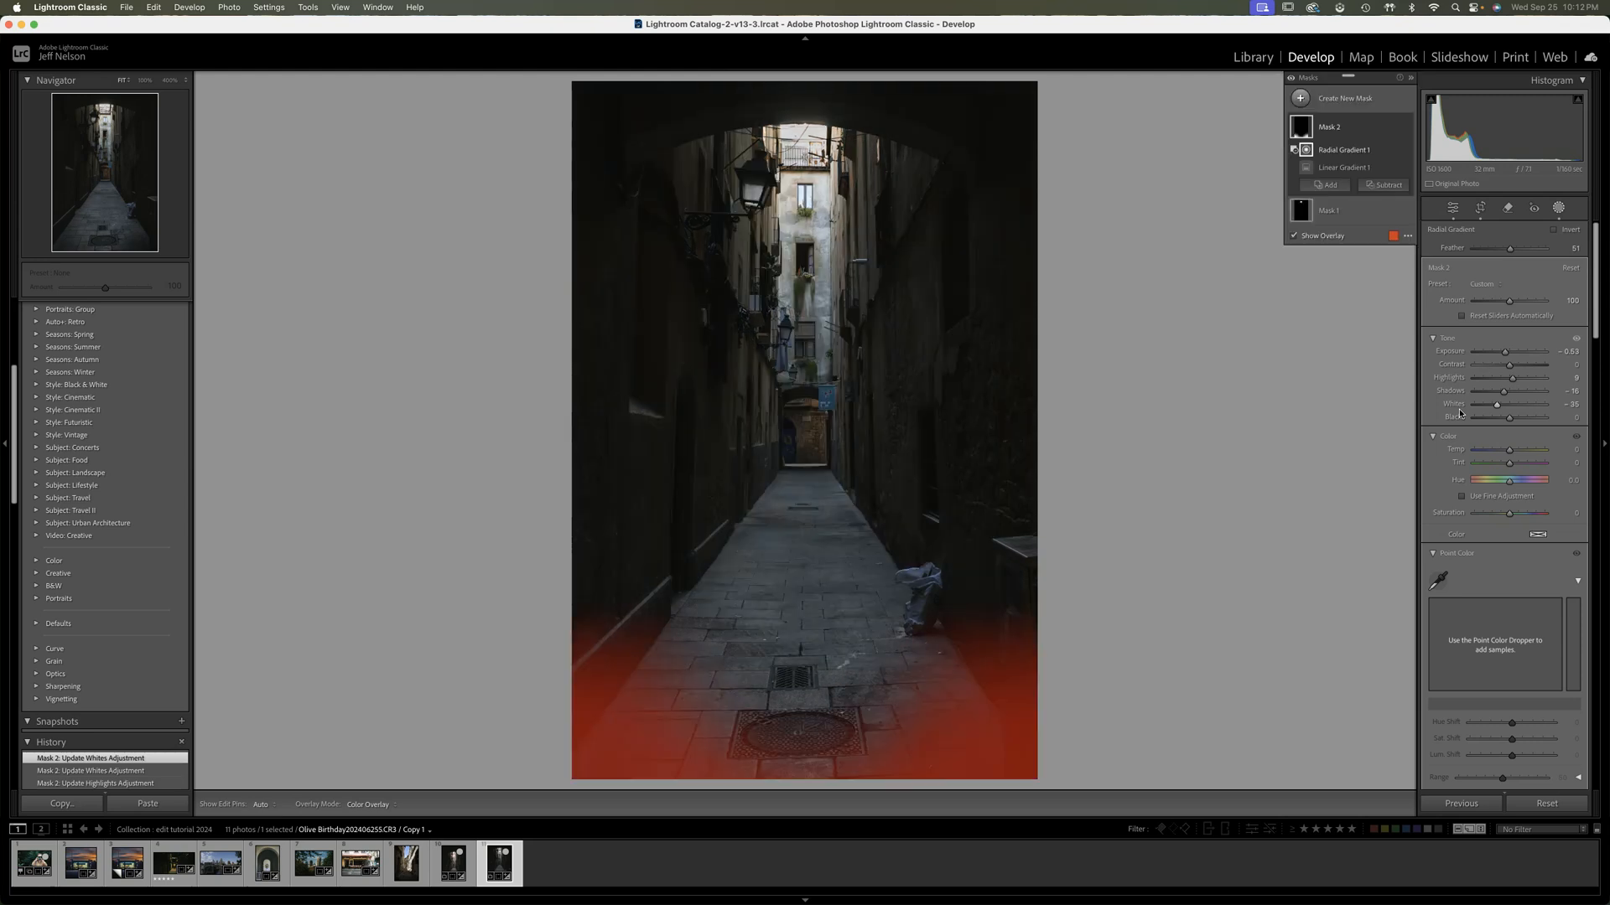
{"action": "key", "text": "backslash"}
Try raising the foreground mask's Blacks, then settle them at -4
{"action": "left_click_drag", "start_coordinate": [1510, 421], "coordinate": [1510, 421]}
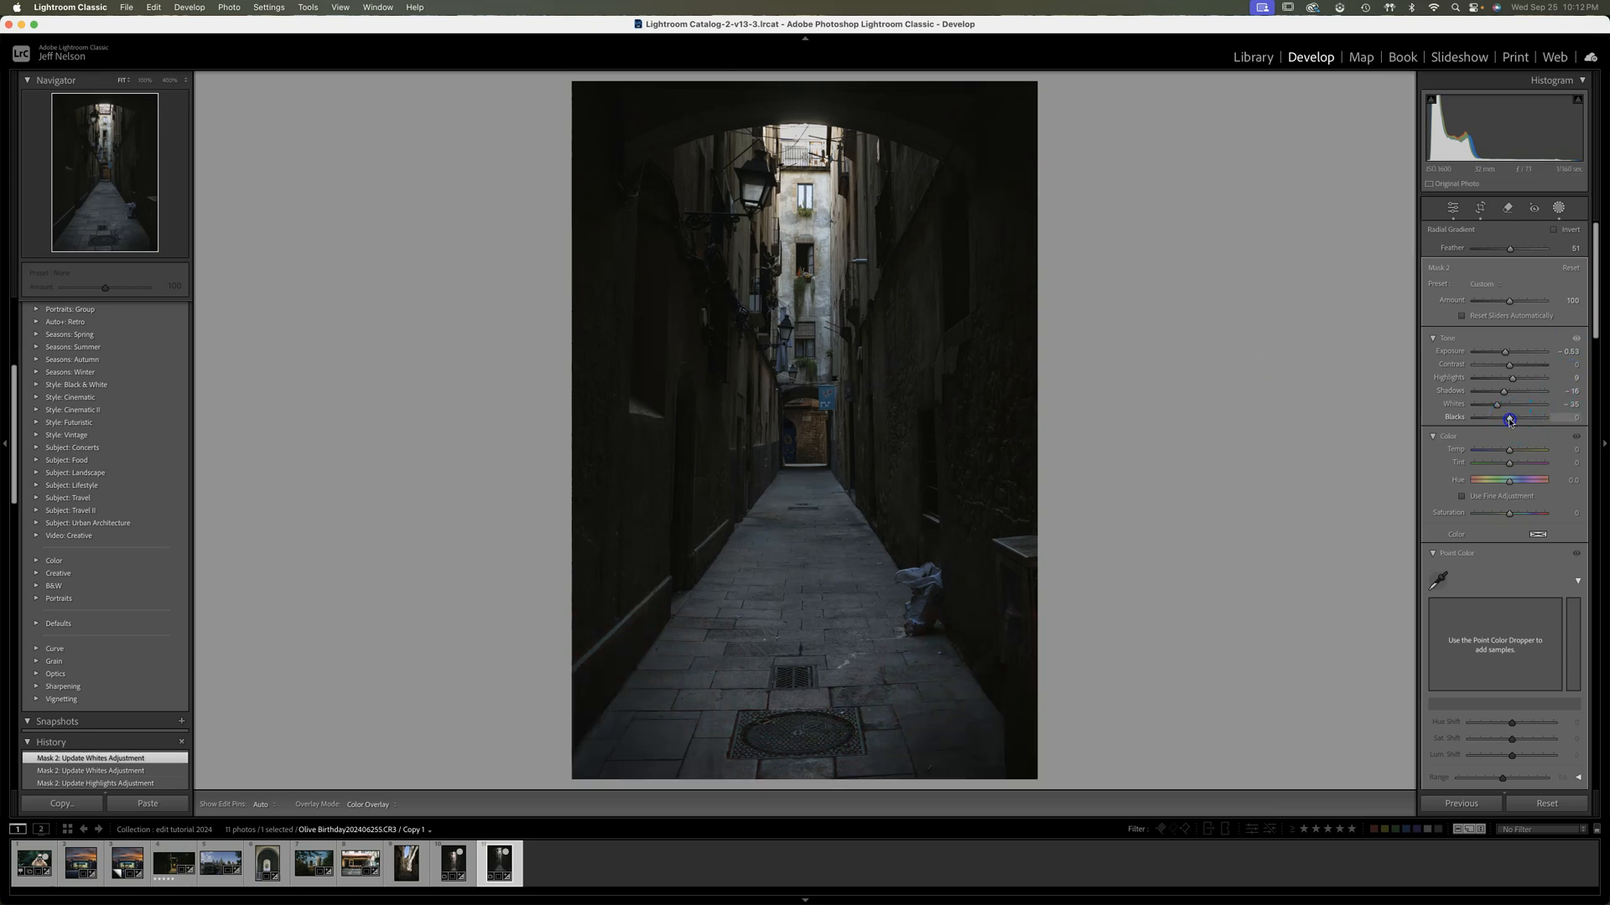
{"action": "left_click_drag", "start_coordinate": [1508, 421], "coordinate": [1519, 421]}
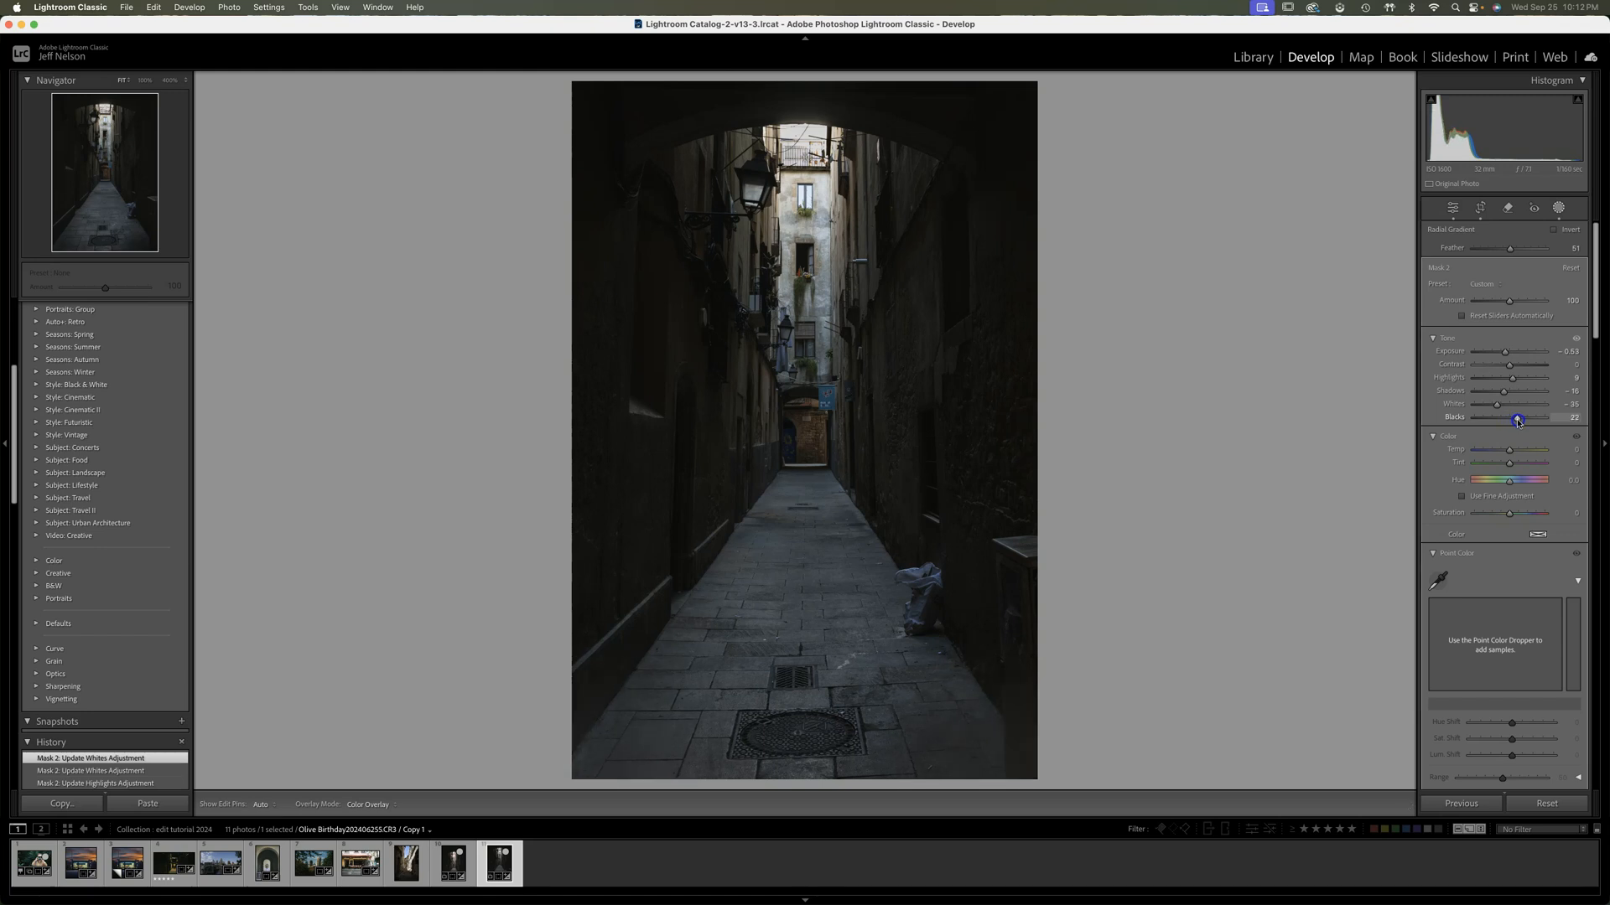
{"action": "left_click_drag", "start_coordinate": [1515, 422], "coordinate": [1510, 422]}
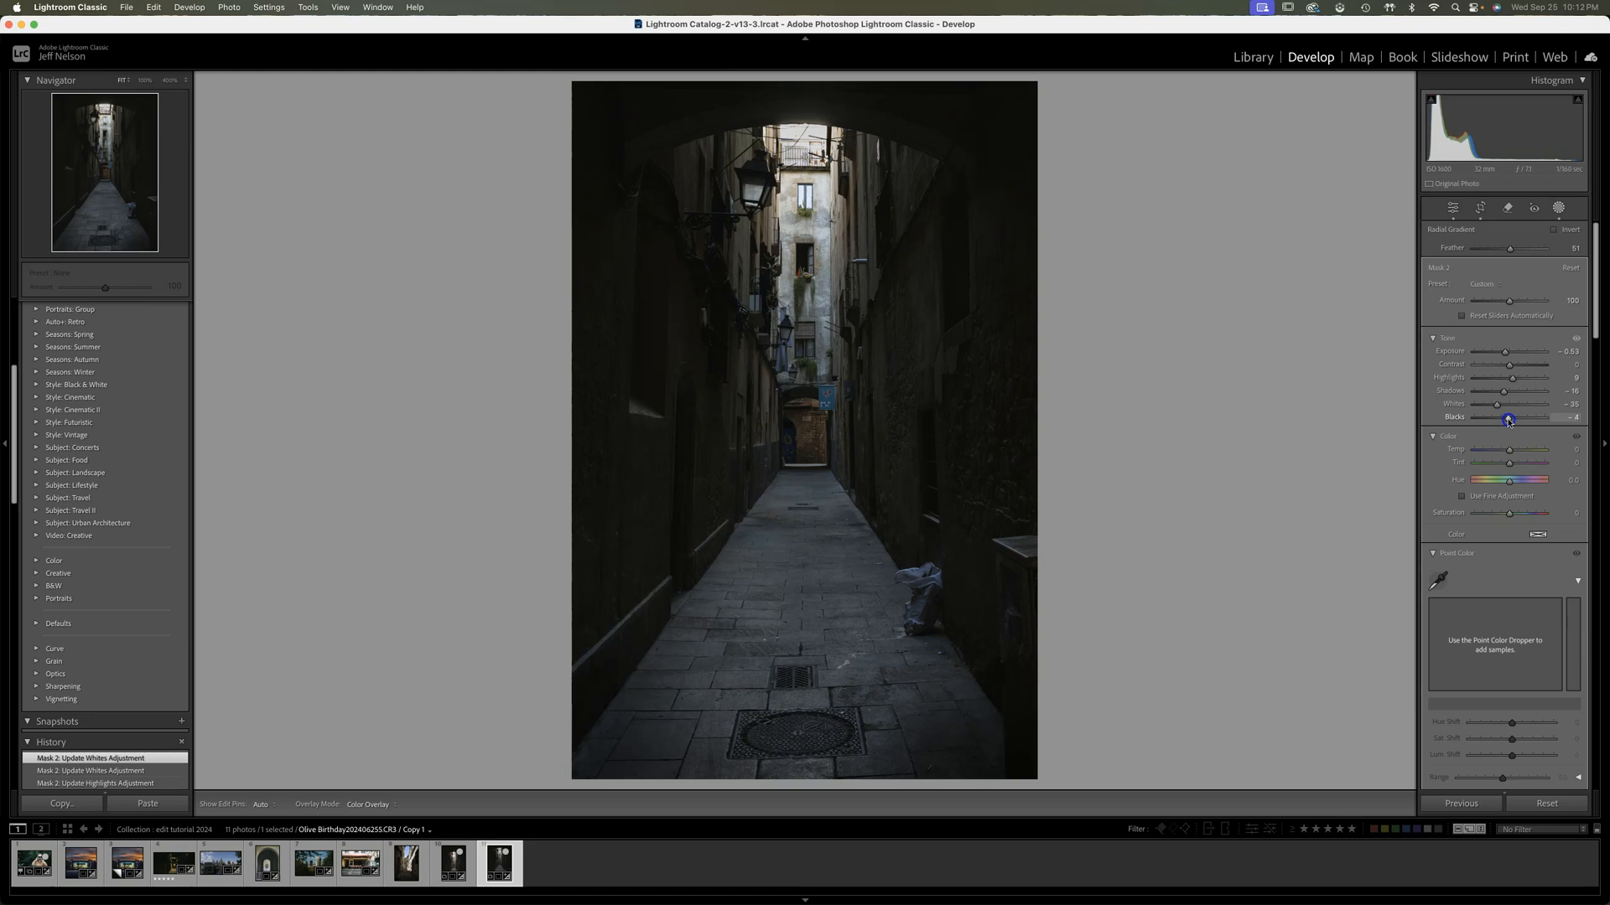
{"action": "left_click_drag", "start_coordinate": [1509, 422], "coordinate": [1509, 422]}
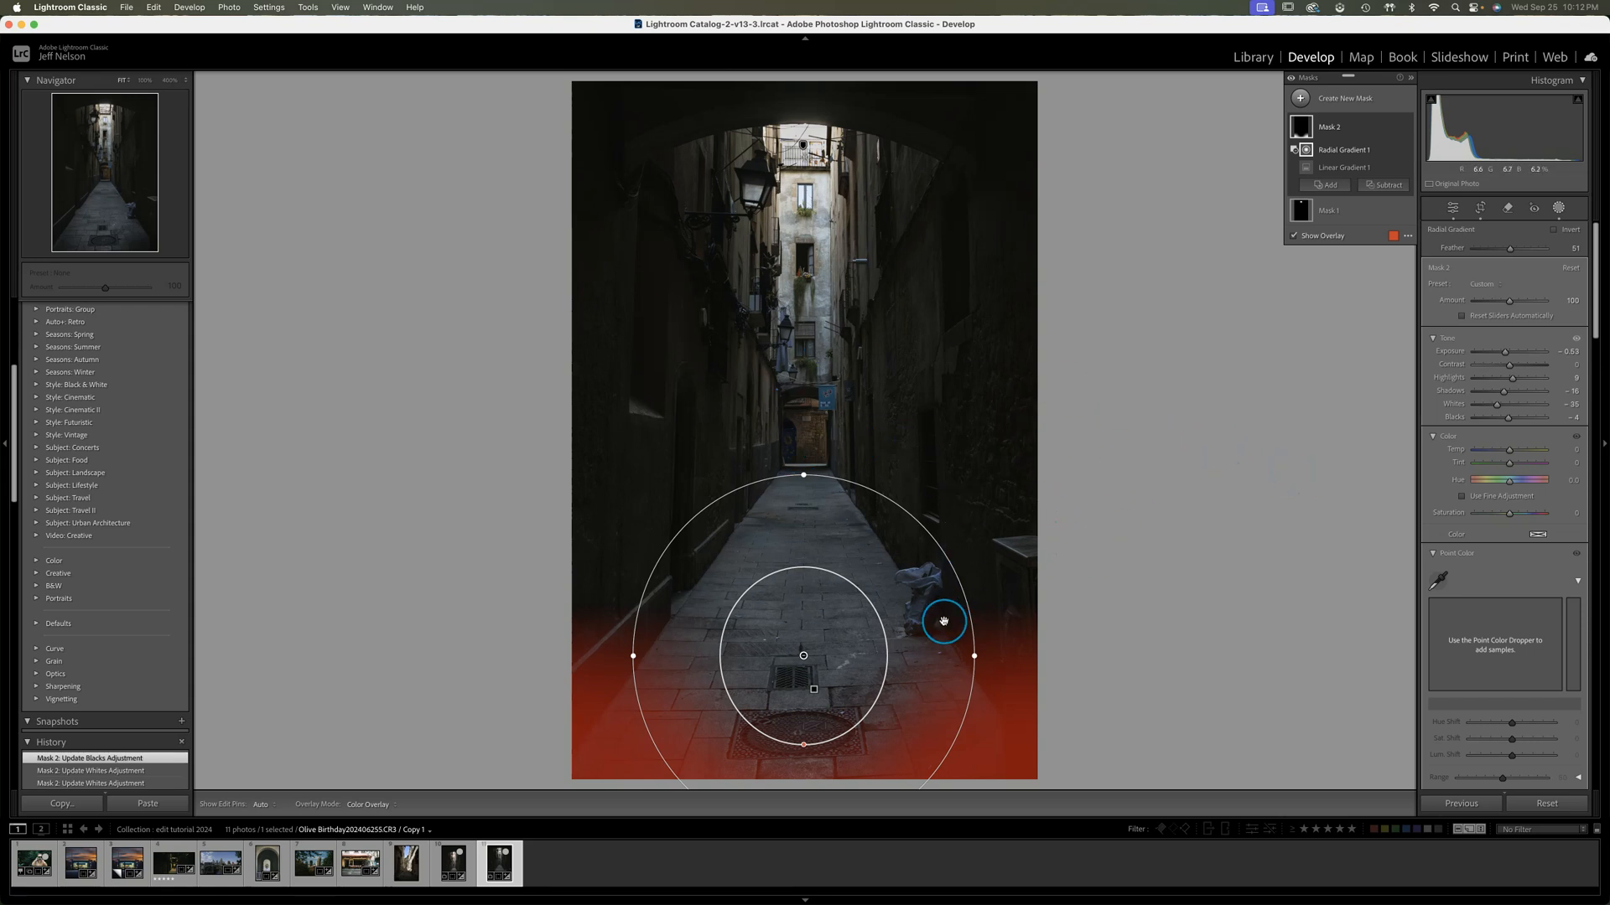
{"action": "left_click", "coordinate": [1300, 98]}
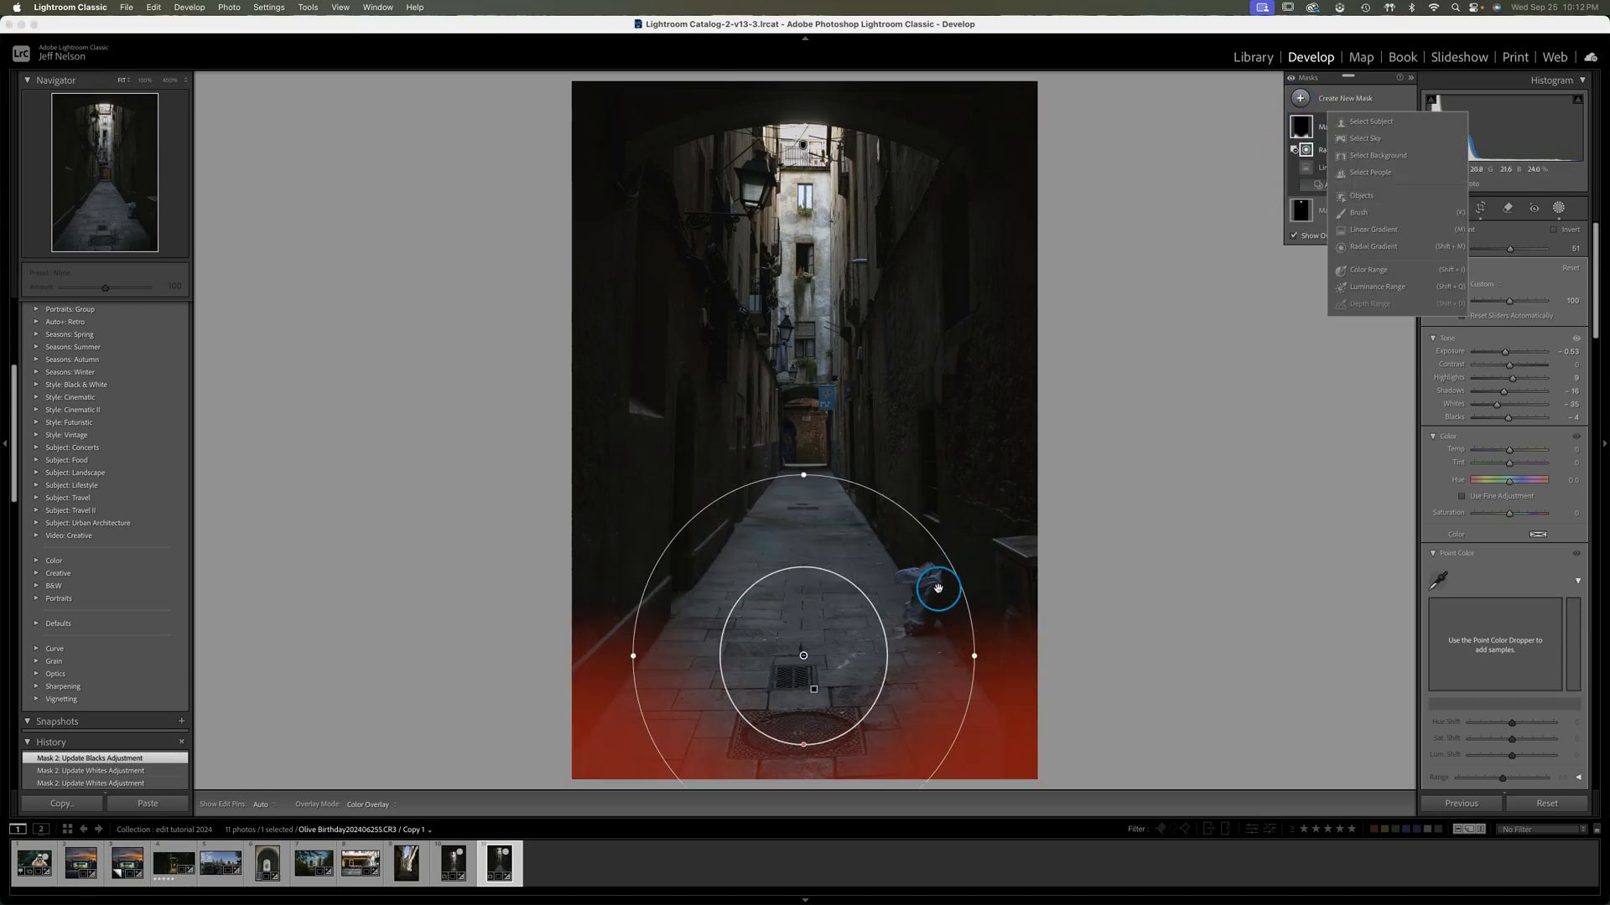
{"action": "left_click", "coordinate": [1264, 114]}
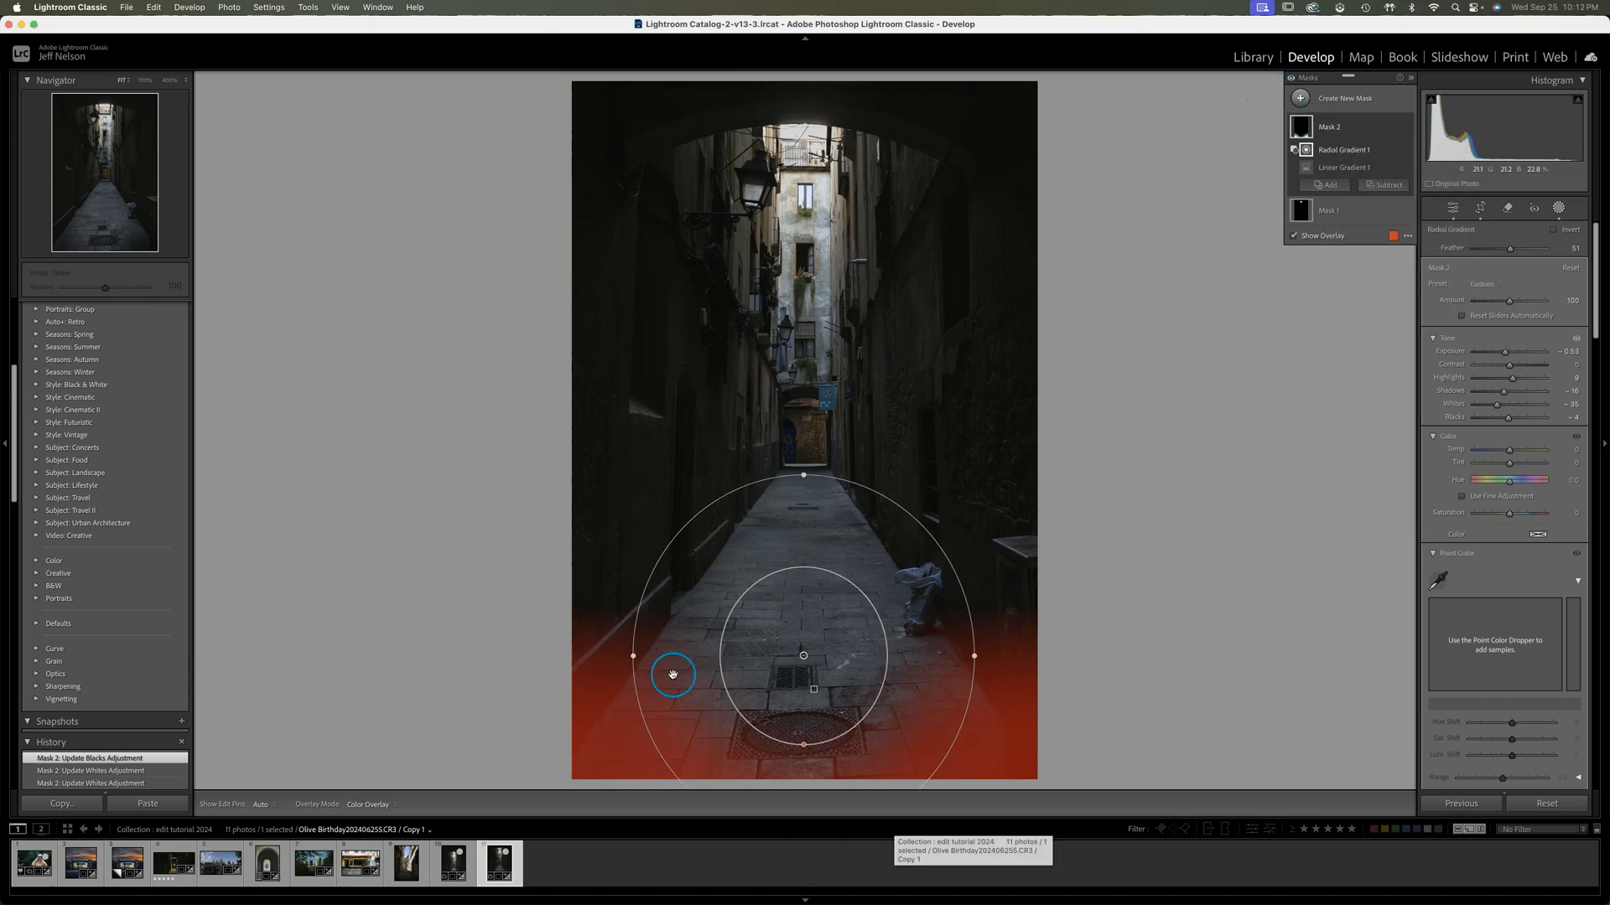
{"action": "left_click", "coordinate": [1302, 100]}
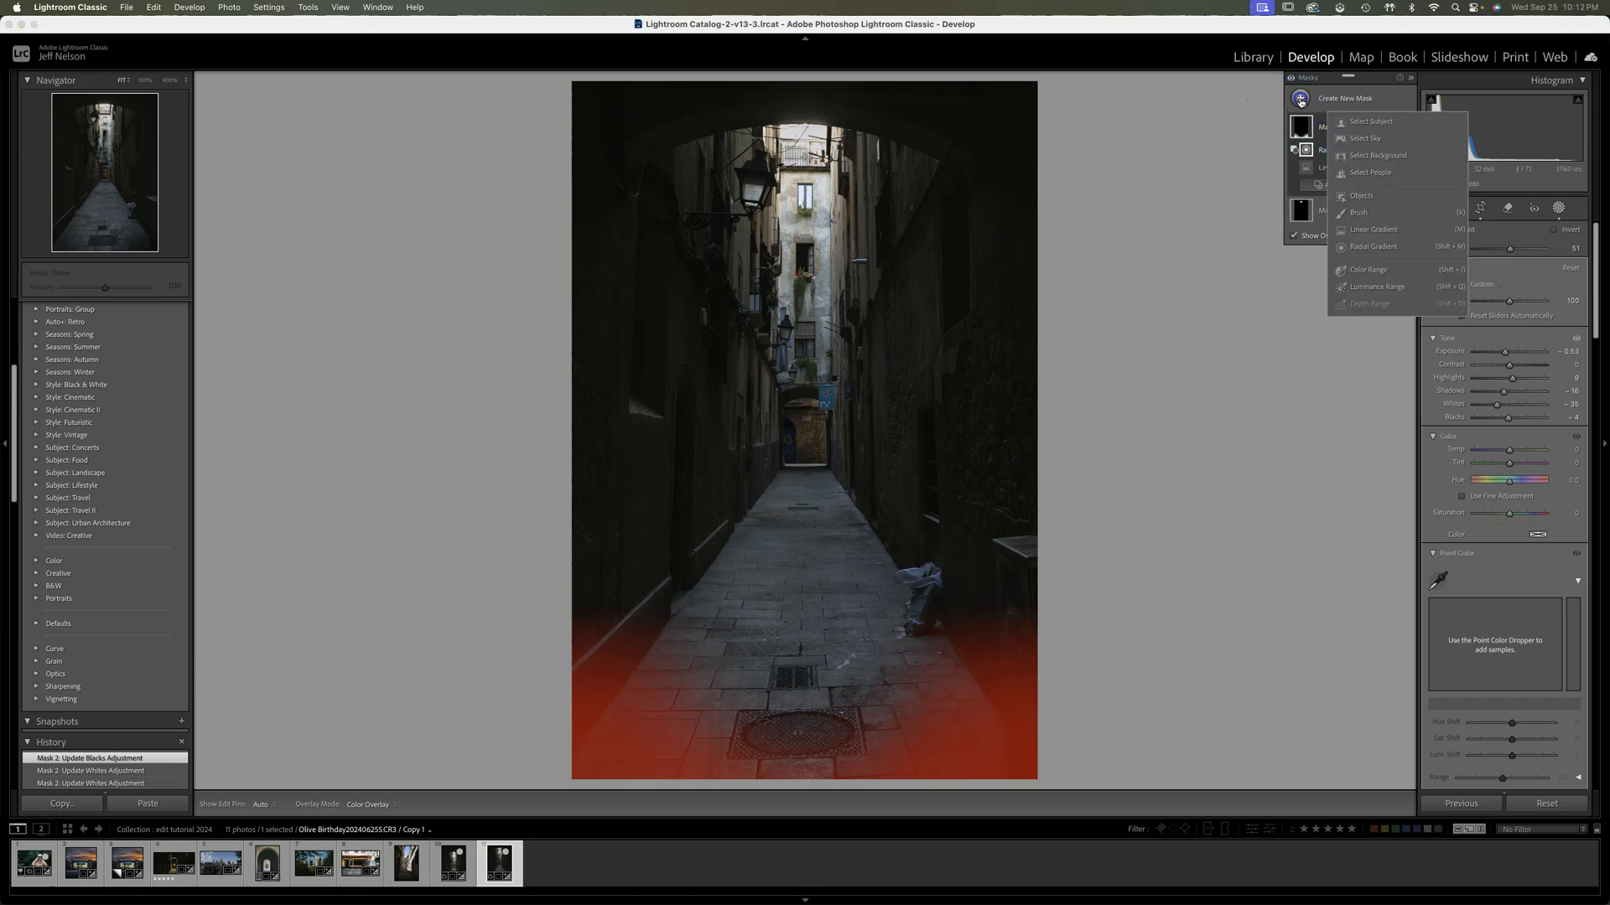
{"action": "left_click", "coordinate": [1369, 202]}
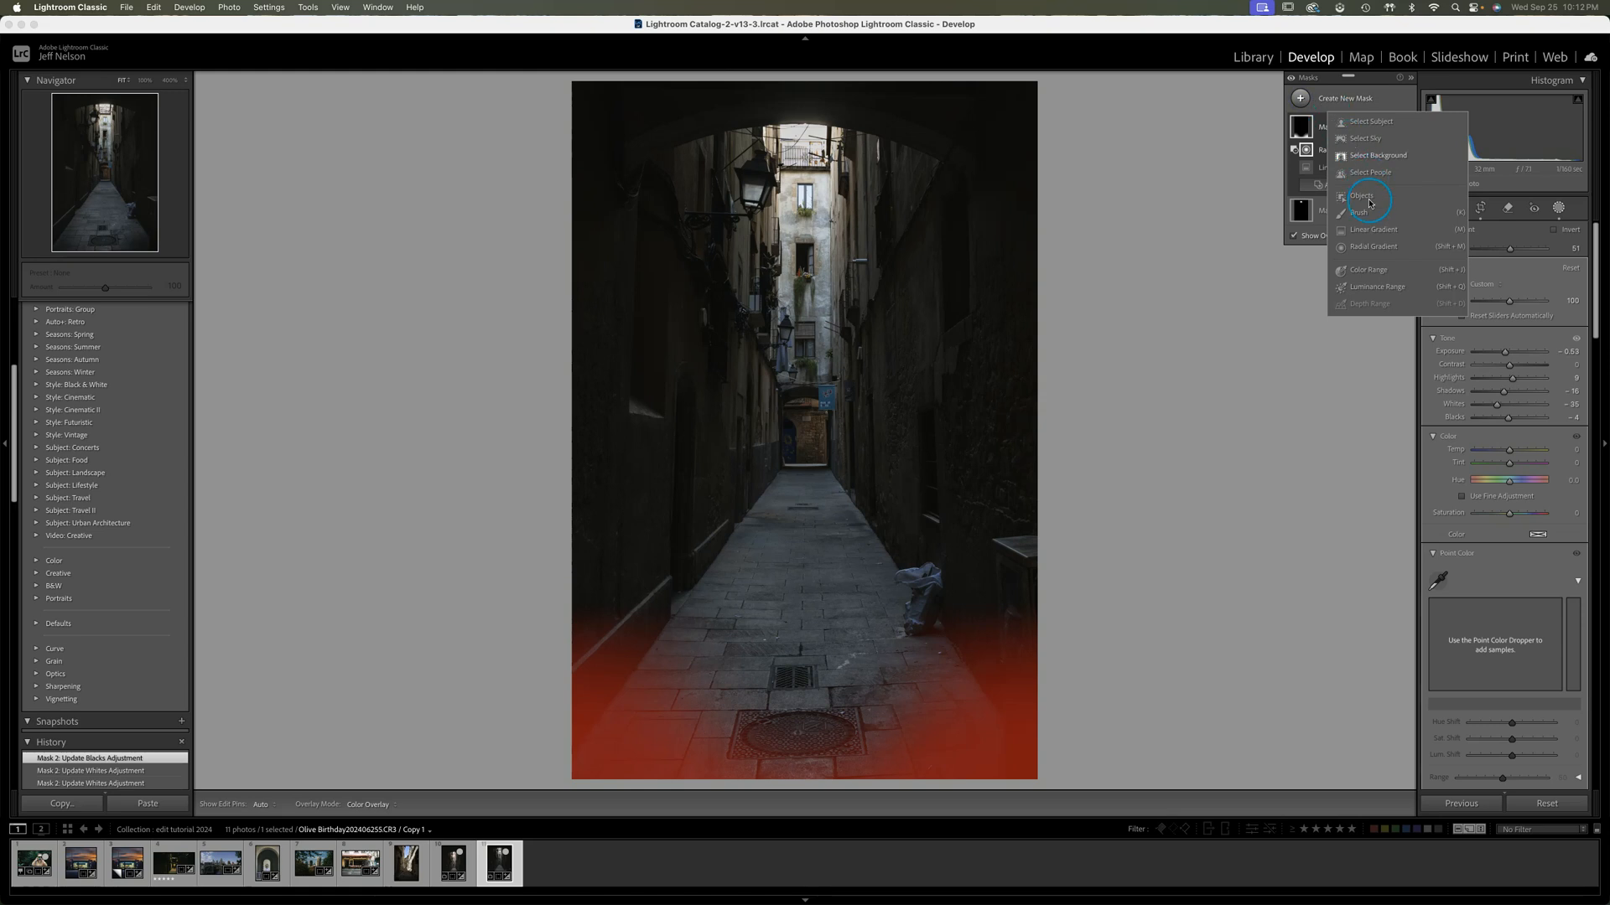
{"action": "left_click", "coordinate": [1370, 250]}
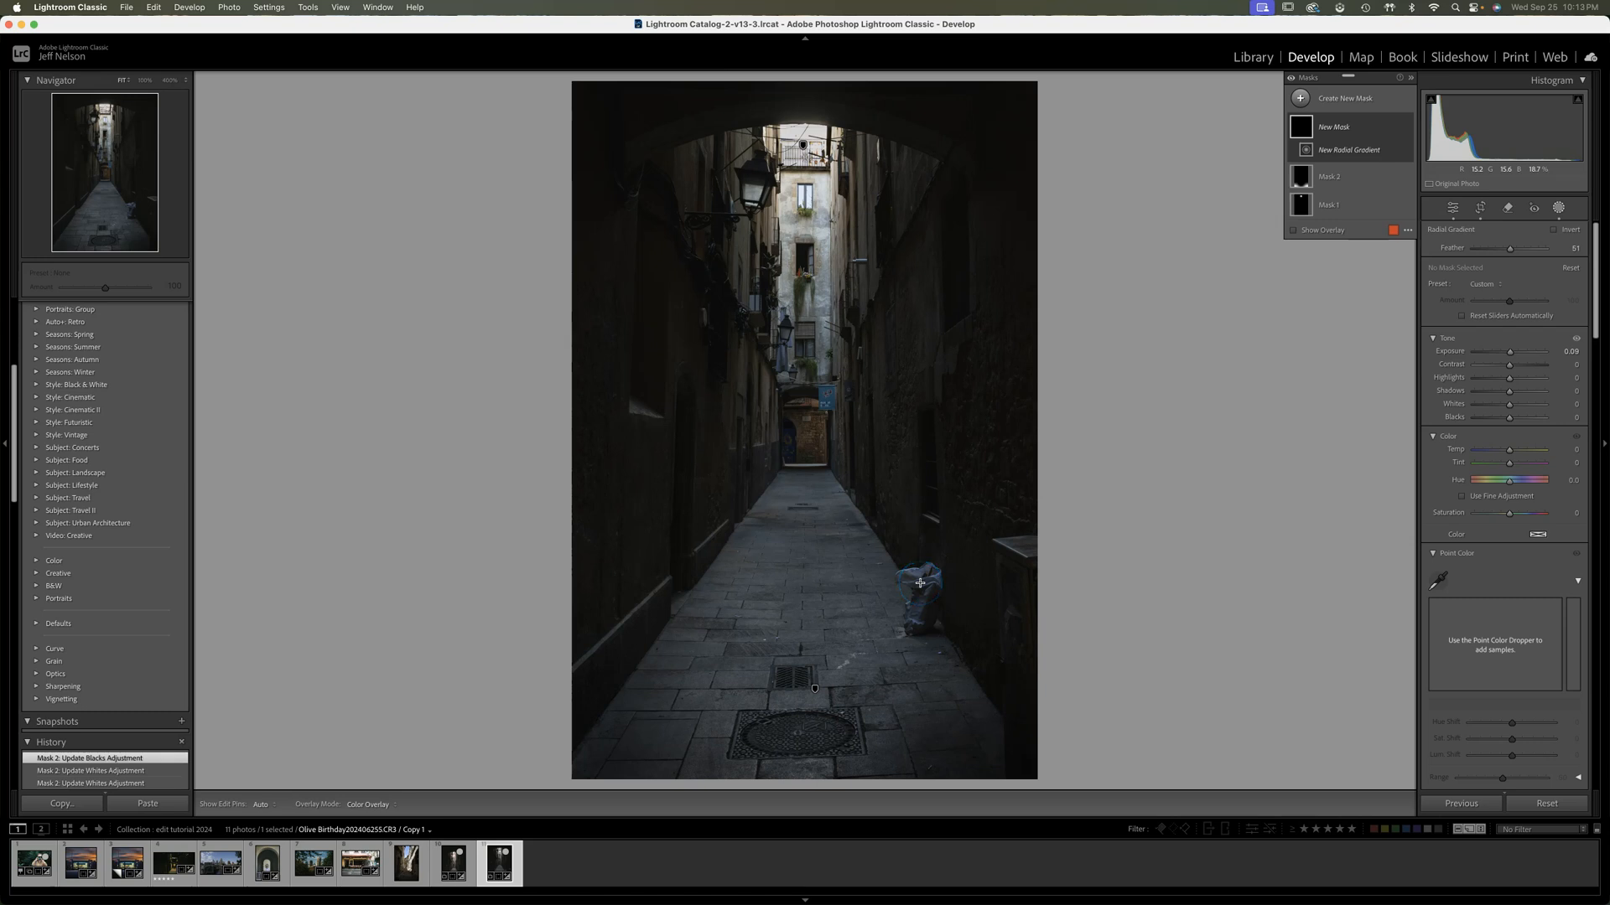
{"action": "key", "text": "Escape"}
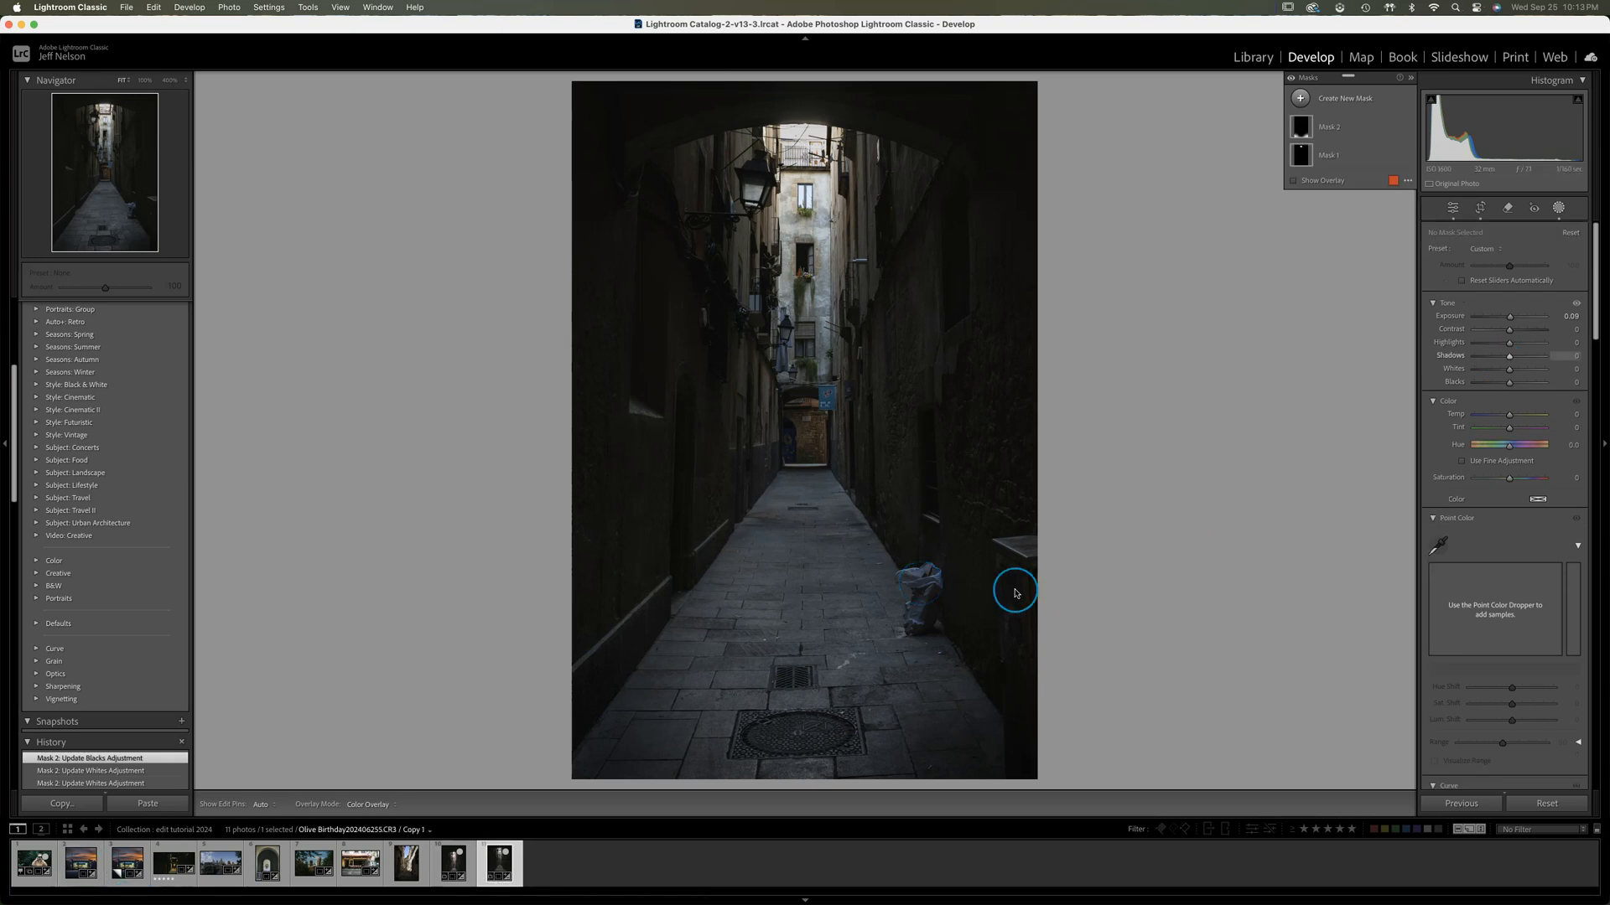
Add an oval Radial Gradient mask over the bag beside the right-hand wall, set its Exposure to 0.61 and refine its position and feather
{"action": "left_click", "coordinate": [1301, 99]}
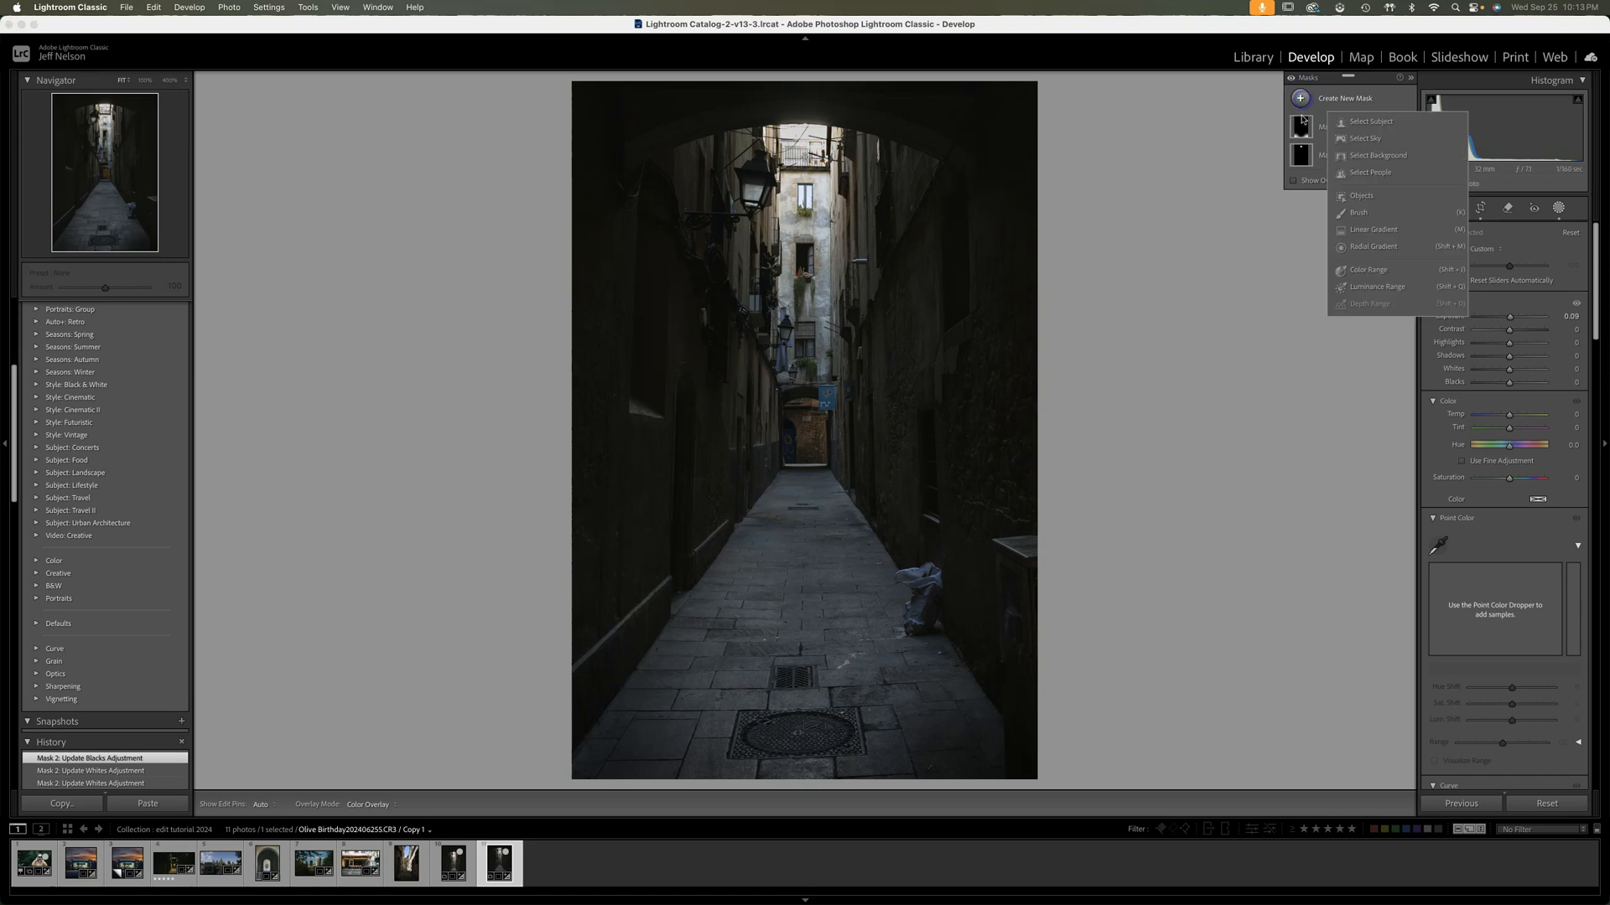
{"action": "left_click", "coordinate": [1365, 250]}
{"action": "left_click_drag", "start_coordinate": [920, 595], "coordinate": [907, 663]}
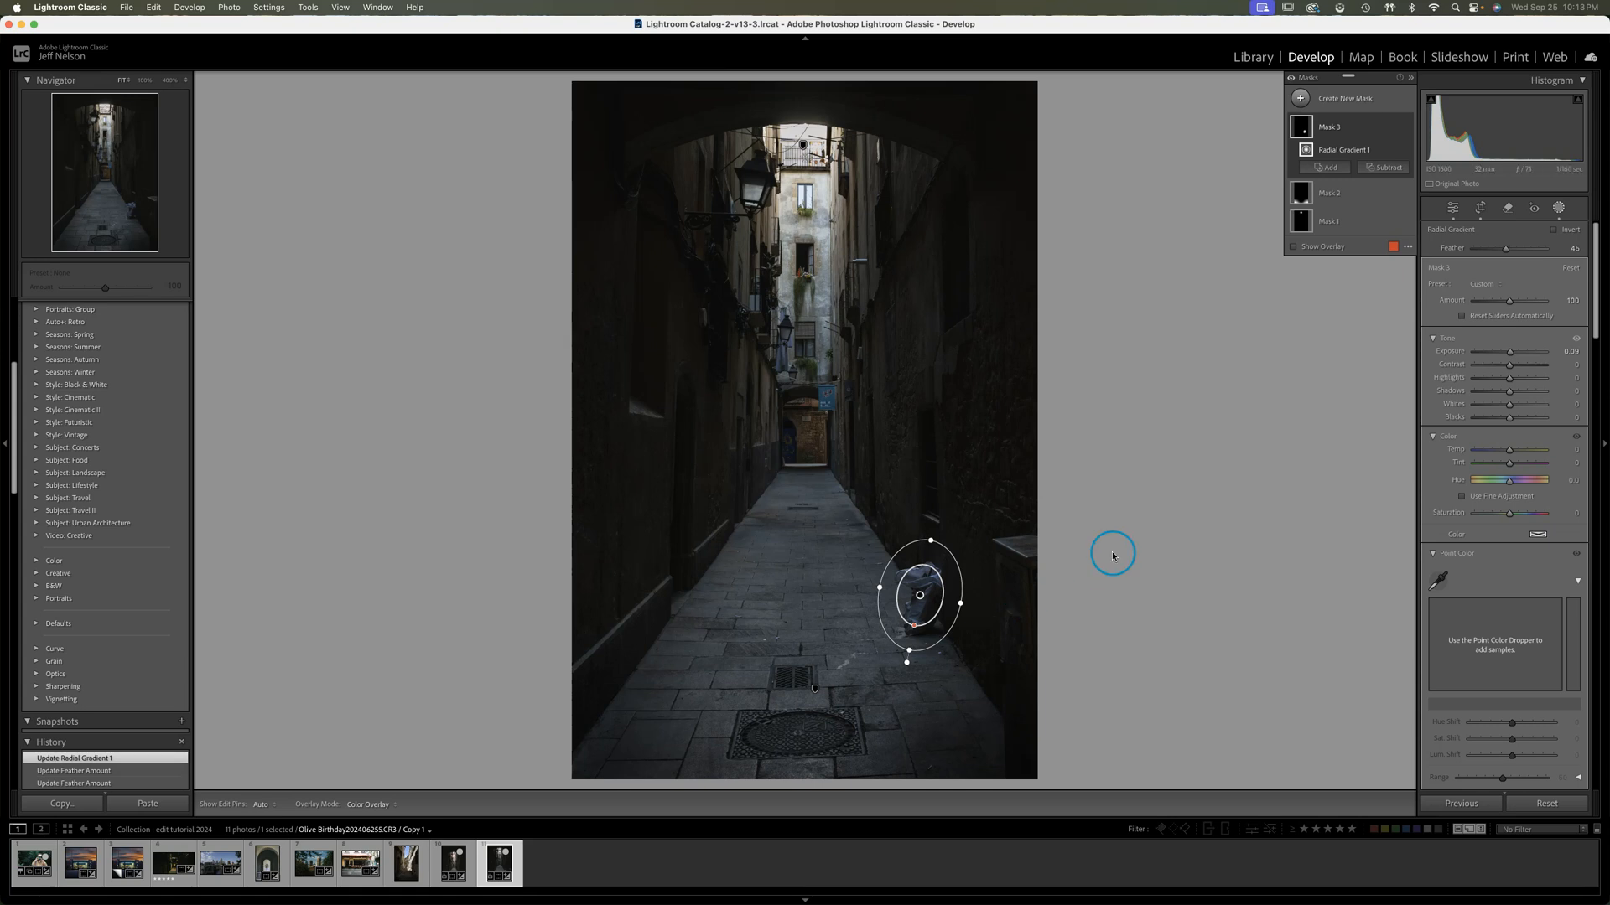
{"action": "left_click_drag", "start_coordinate": [1513, 356], "coordinate": [1516, 355]}
{"action": "left_click_drag", "start_coordinate": [925, 601], "coordinate": [922, 596]}
{"action": "left_click_drag", "start_coordinate": [911, 652], "coordinate": [917, 625]}
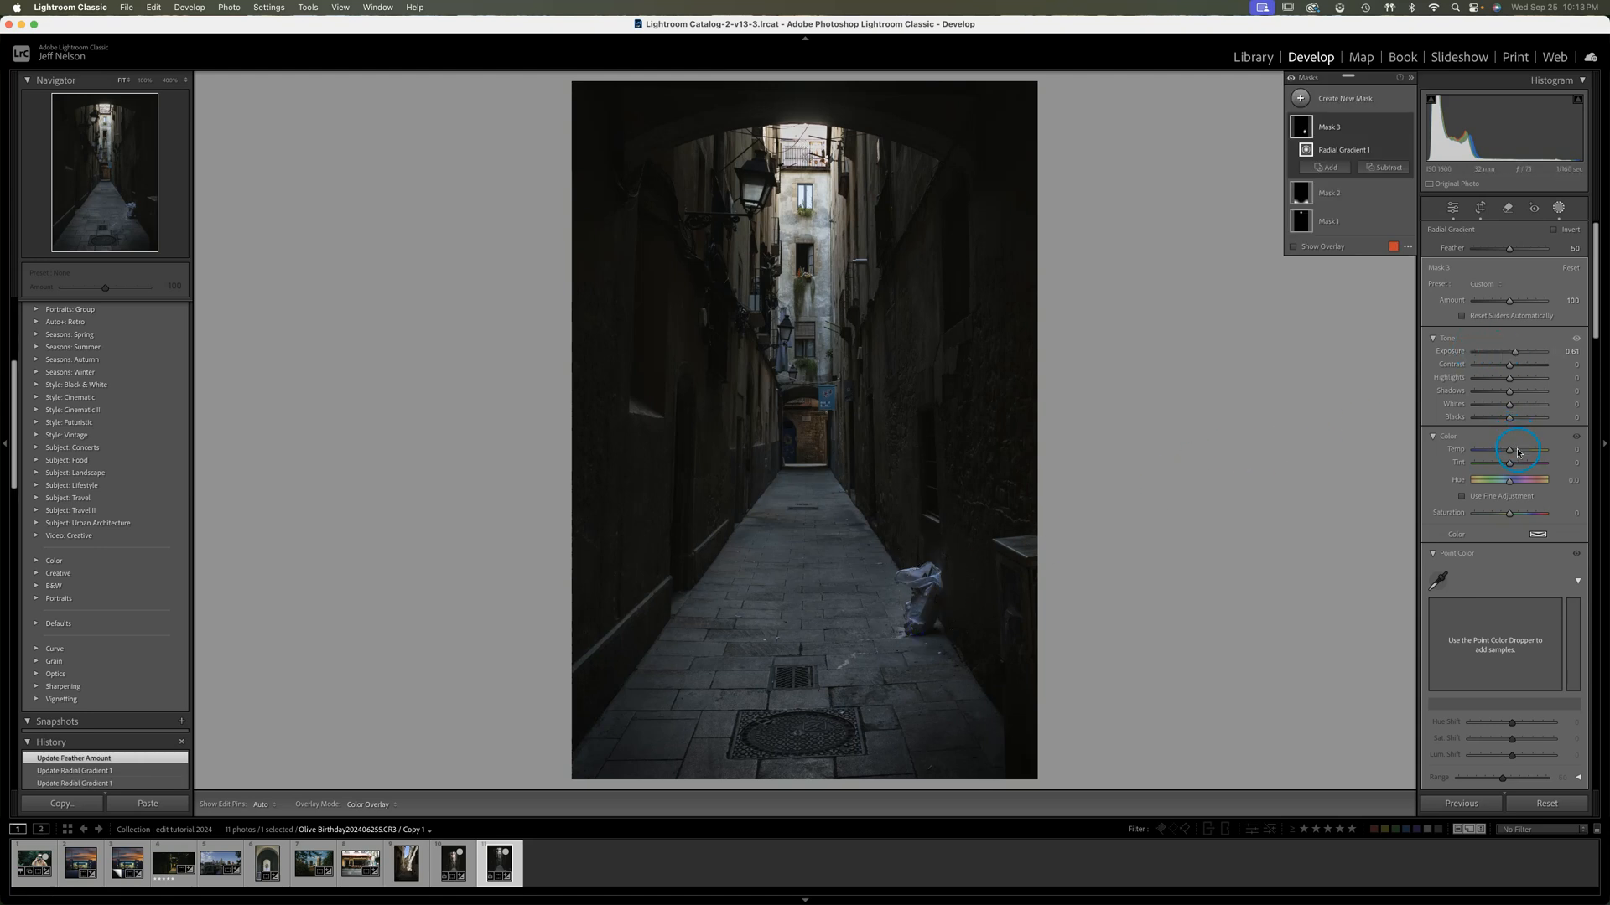
Set the bag mask's Temp to -4 and Exposure to 0.52, and compare the photo with that mask off and on
{"action": "left_click_drag", "start_coordinate": [1511, 451], "coordinate": [1513, 453]}
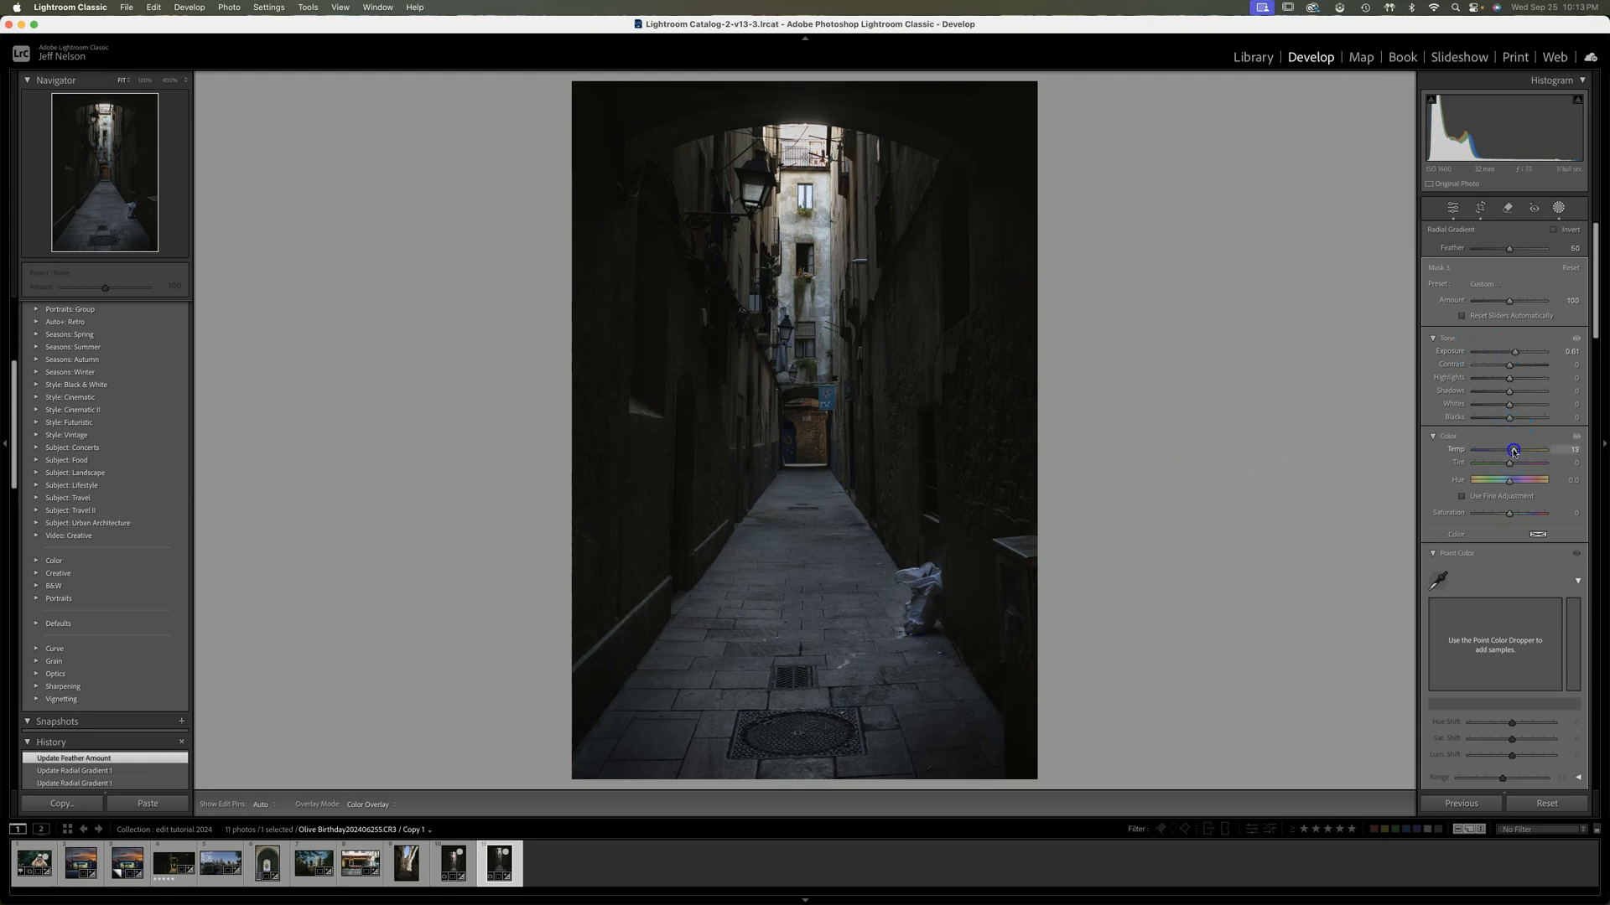
{"action": "left_click_drag", "start_coordinate": [1508, 451], "coordinate": [1509, 451]}
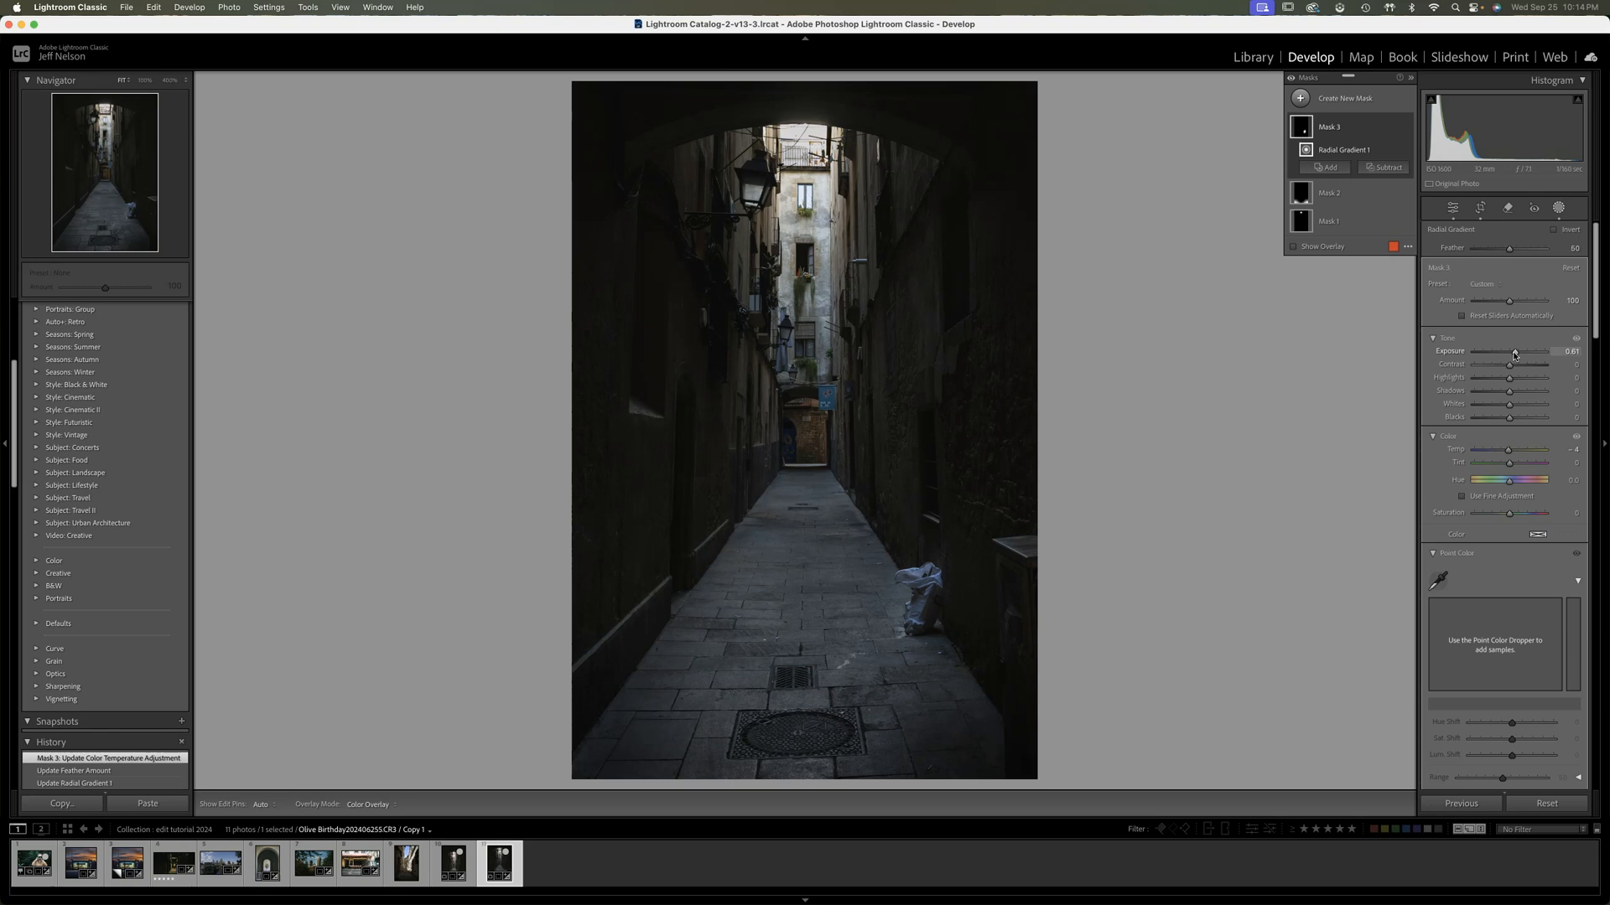
{"action": "left_click_drag", "start_coordinate": [1515, 354], "coordinate": [1514, 352]}
{"action": "left_click", "coordinate": [1406, 129]}
{"action": "left_click", "coordinate": [1407, 130]}
{"action": "left_click", "coordinate": [1407, 130]}
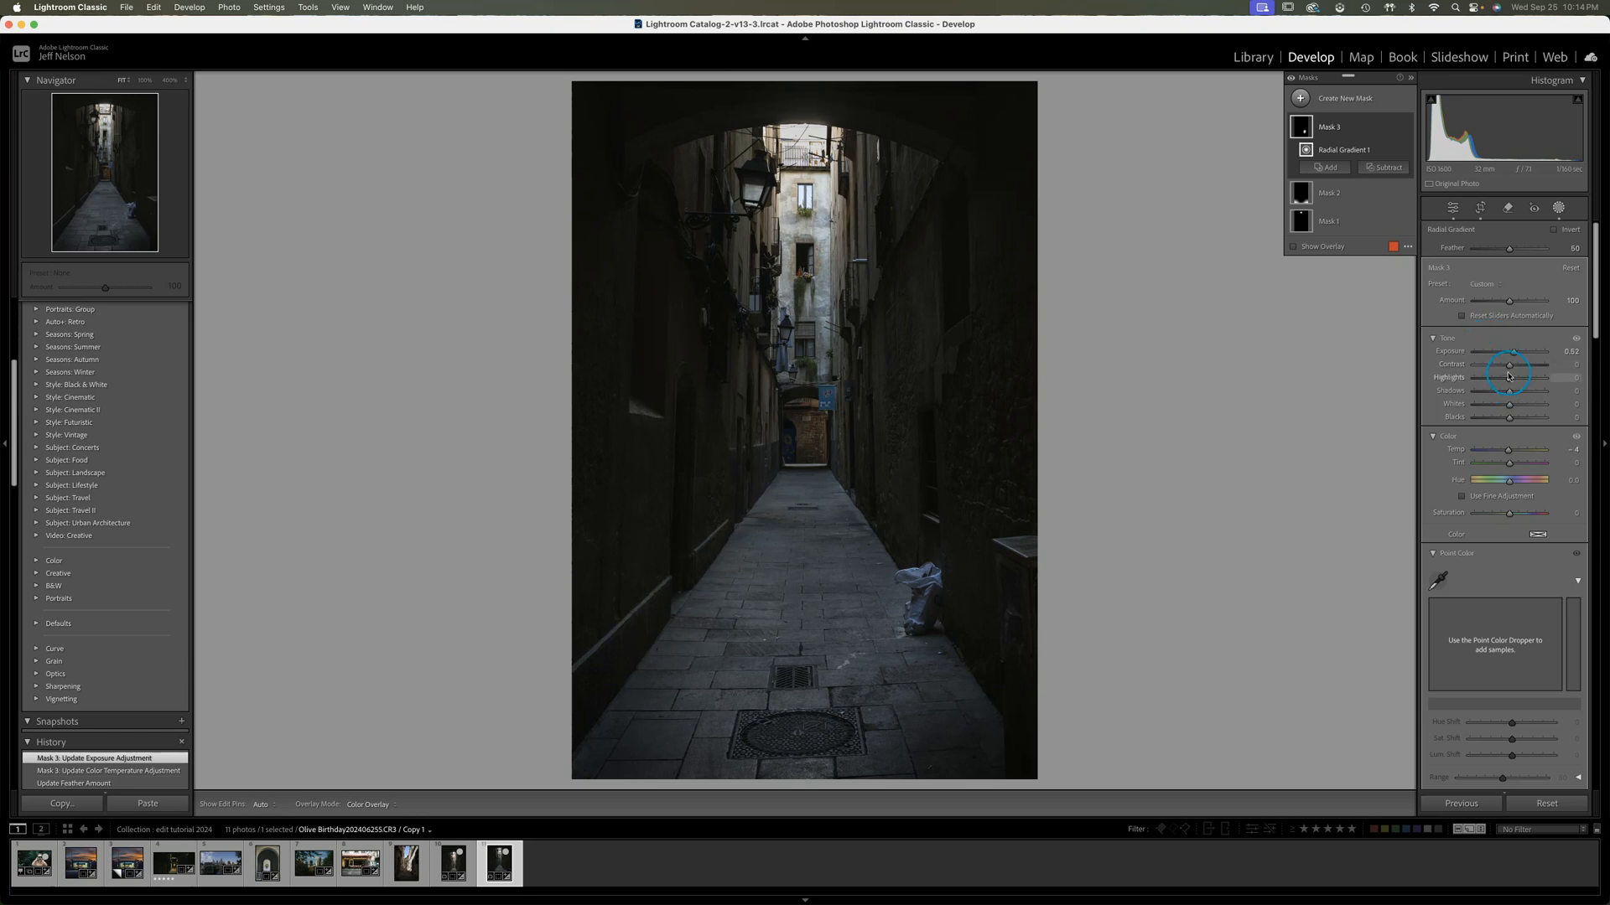
Raise the bag mask's Highlights slightly, recentre its gradient, and set Whites to 4 and Exposure to 0.46
{"action": "left_click_drag", "start_coordinate": [1514, 383], "coordinate": [1514, 381]}
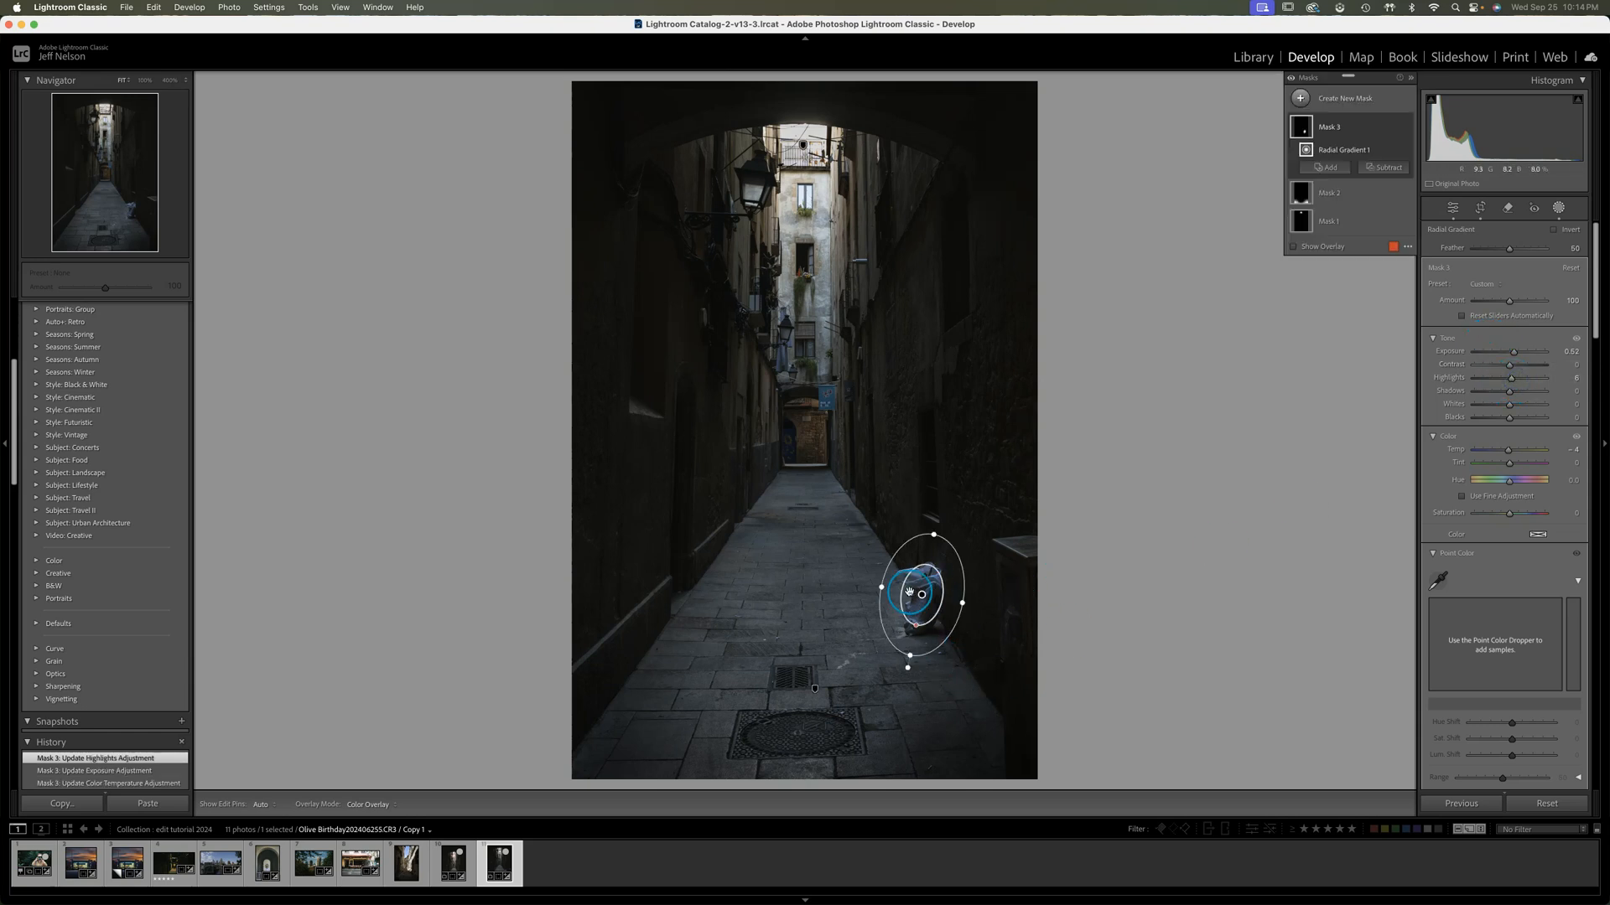
{"action": "left_click_drag", "start_coordinate": [884, 592], "coordinate": [921, 597]}
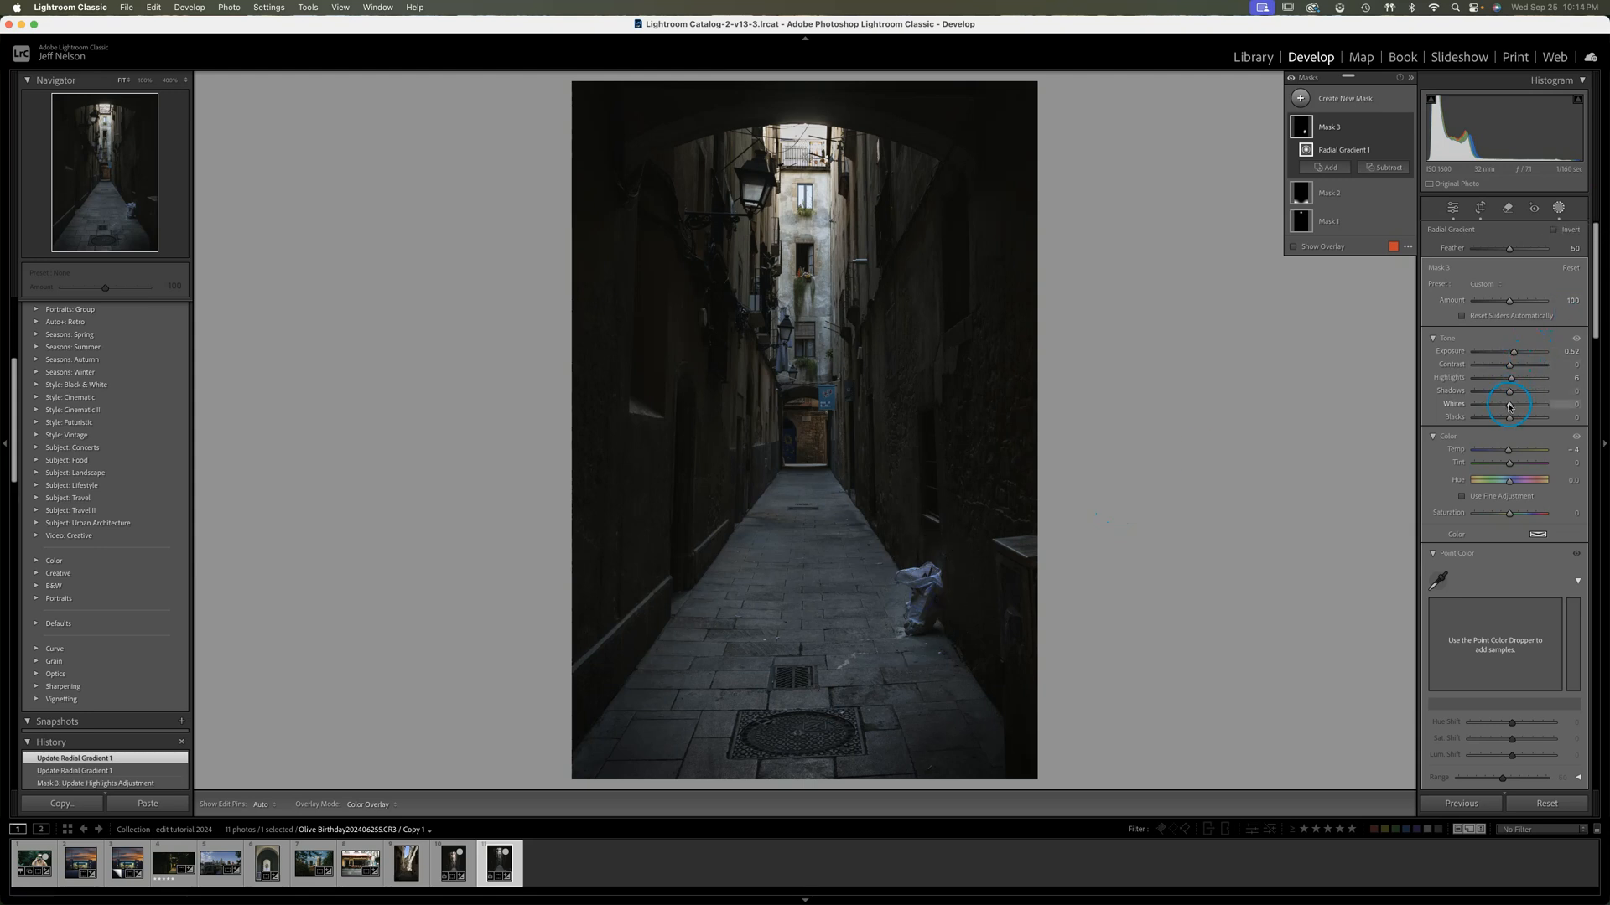
{"action": "left_click_drag", "start_coordinate": [1510, 408], "coordinate": [1510, 409]}
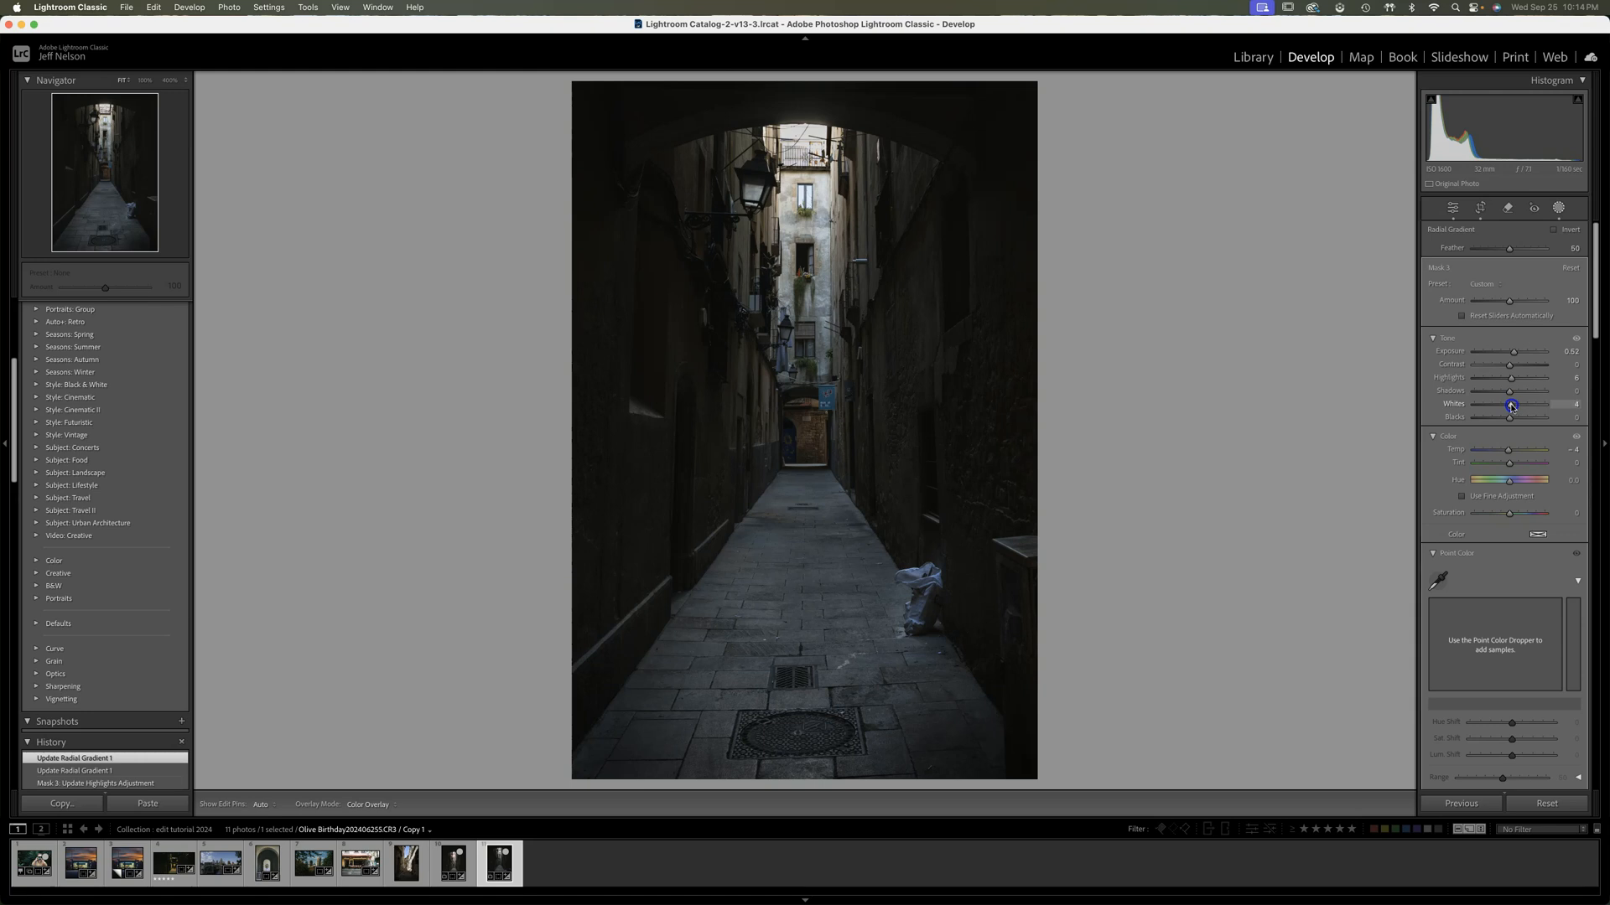
{"action": "left_click_drag", "start_coordinate": [1512, 407], "coordinate": [1514, 355]}
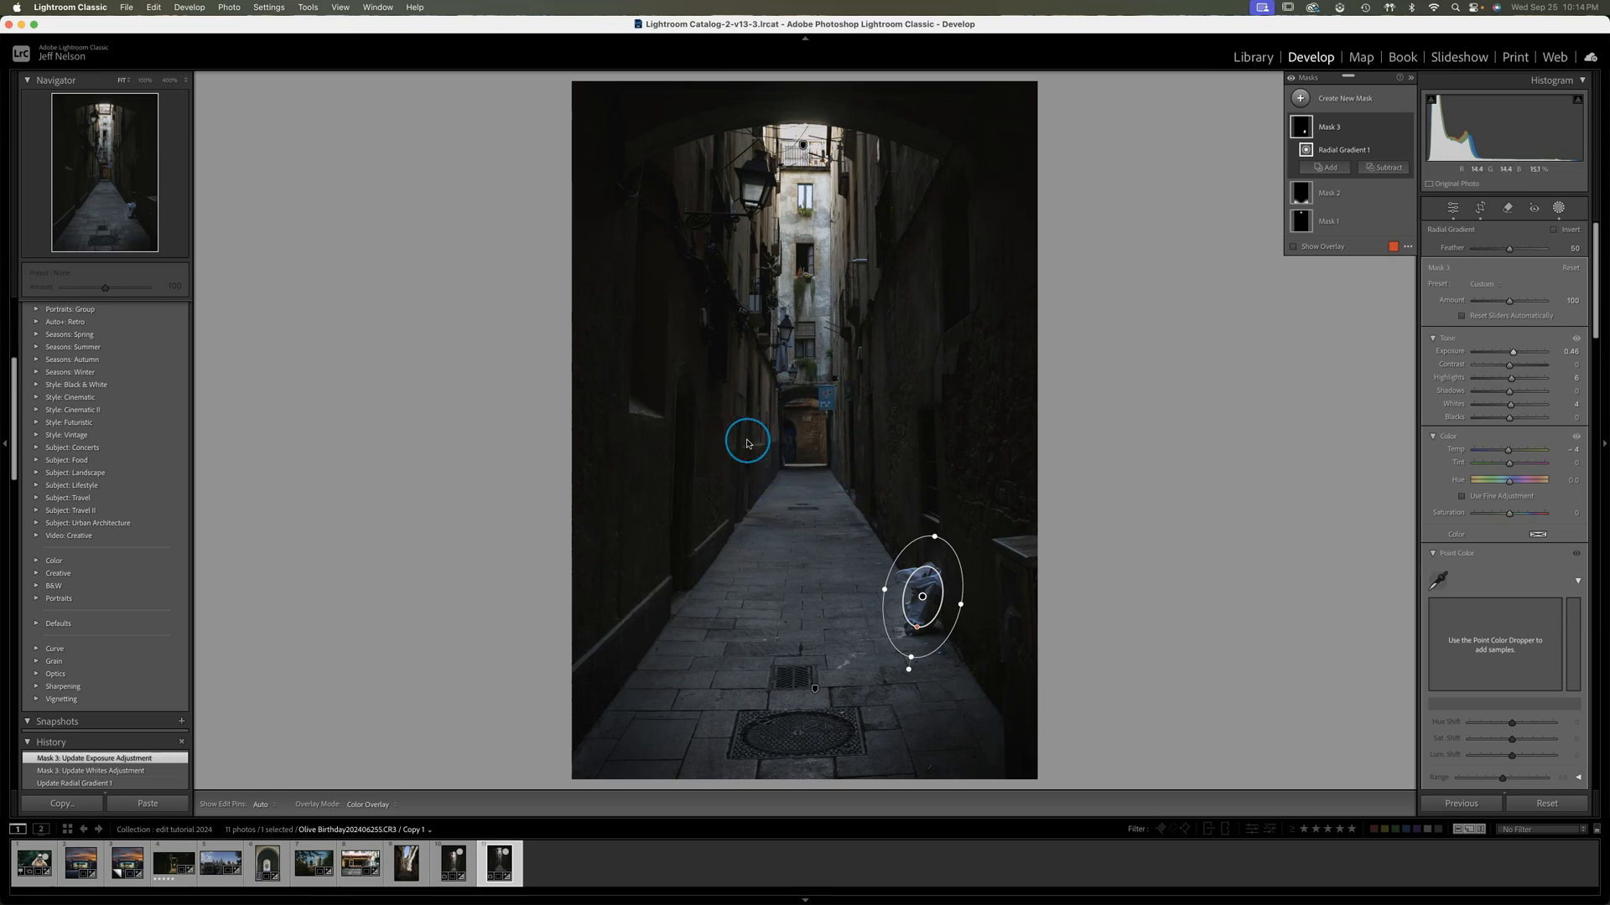
Add a Radial Gradient mask around the door at the alley's end, set its Temp to 31 and compare it off and on
{"action": "left_click", "coordinate": [1300, 98]}
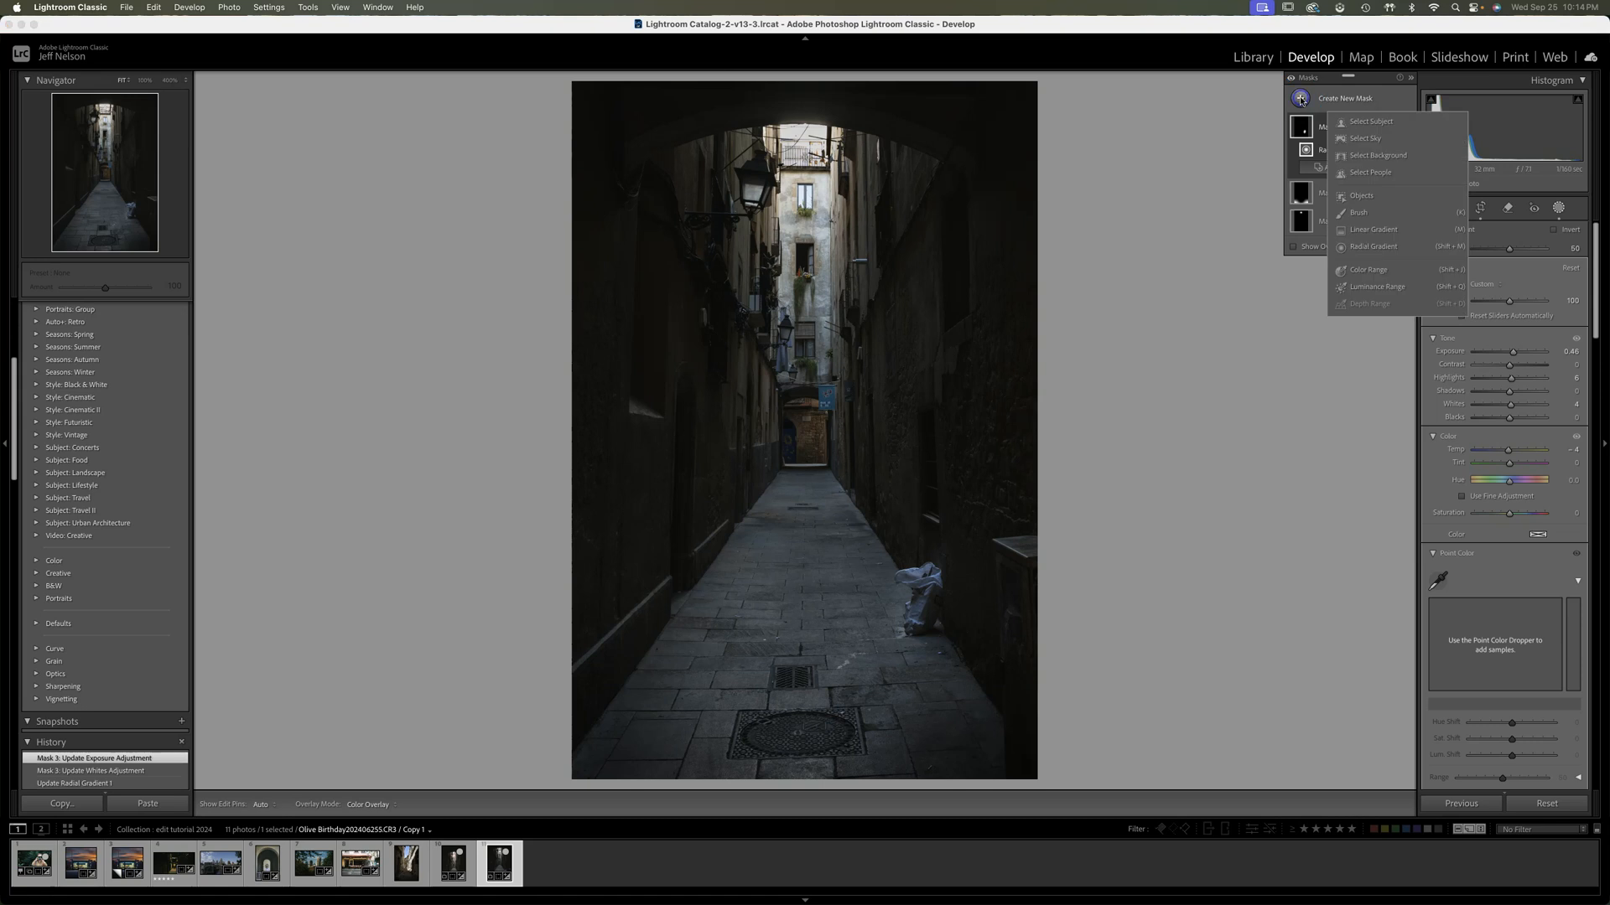
{"action": "left_click", "coordinate": [1363, 246]}
{"action": "left_click_drag", "start_coordinate": [808, 424], "coordinate": [878, 529]}
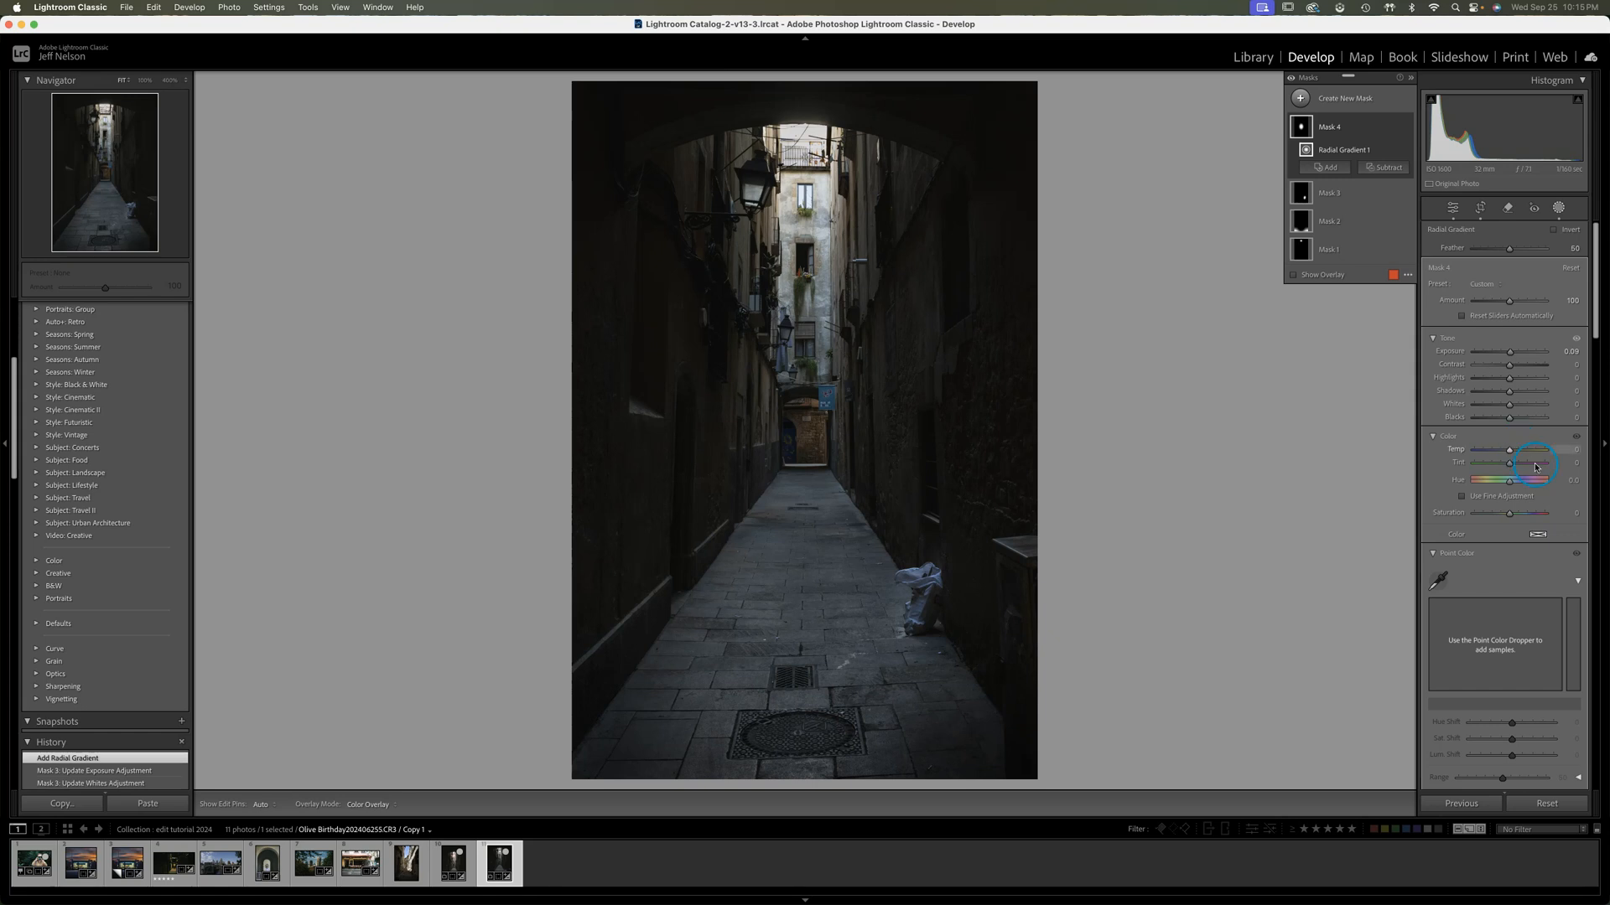
{"action": "left_click_drag", "start_coordinate": [1512, 453], "coordinate": [1516, 453]}
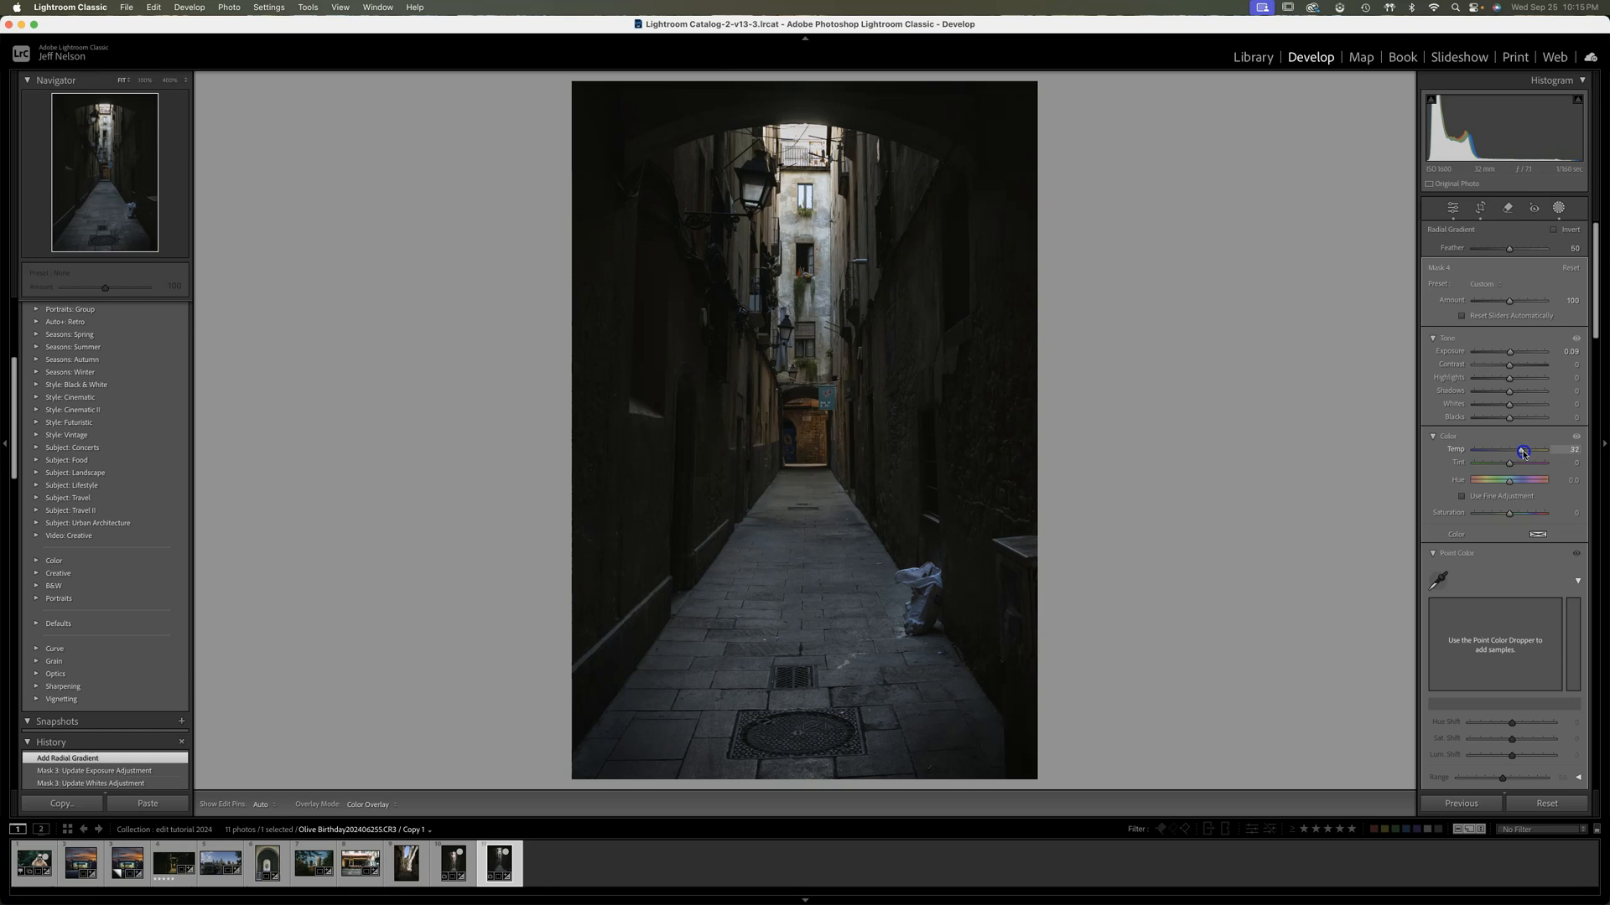
{"action": "left_click_drag", "start_coordinate": [1524, 454], "coordinate": [1523, 453]}
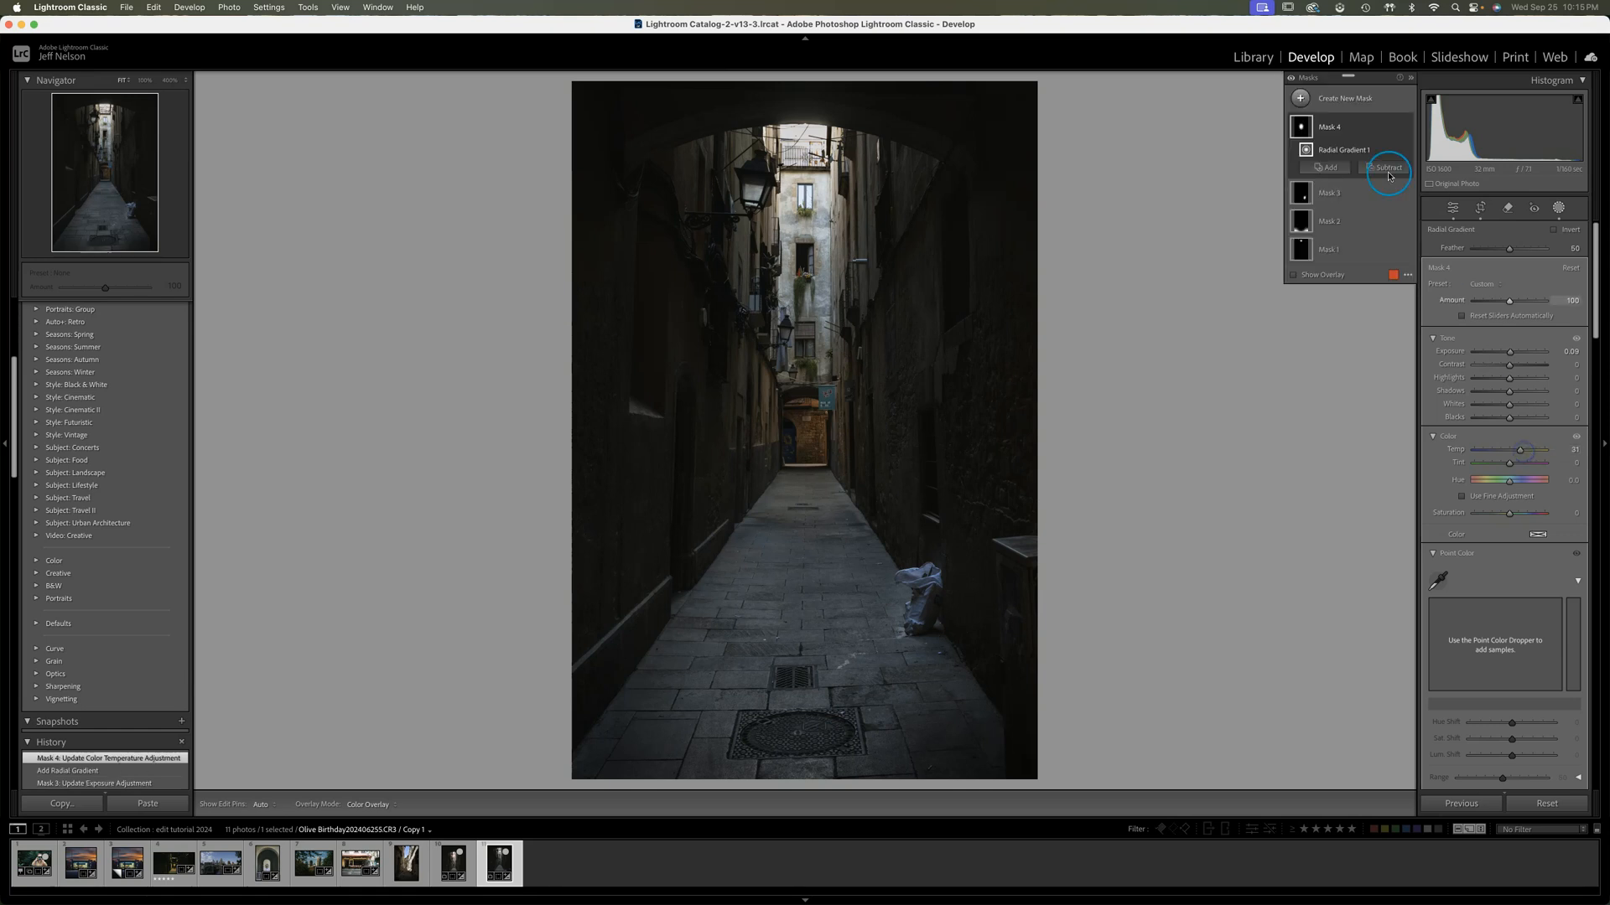
{"action": "left_click", "coordinate": [1407, 128]}
{"action": "left_click", "coordinate": [1406, 128]}
{"action": "left_click", "coordinate": [1407, 128]}
Reposition and tighten the door's gradient, increase its feather slightly, and compare the photo with that mask off and on
{"action": "left_click_drag", "start_coordinate": [837, 403], "coordinate": [838, 416]}
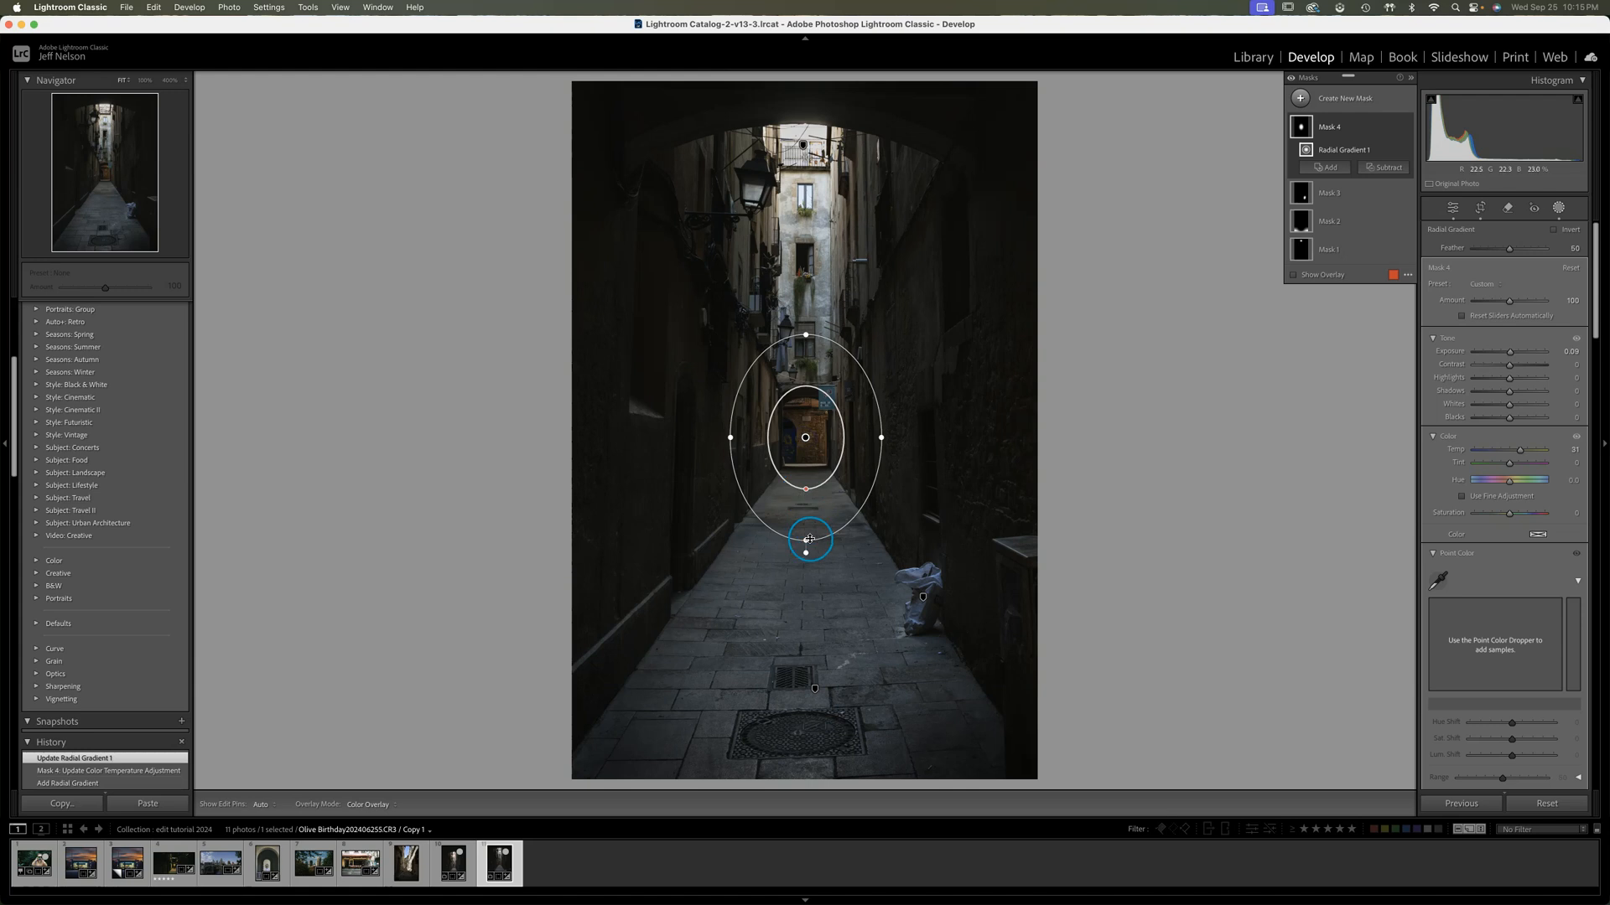
{"action": "left_click_drag", "start_coordinate": [806, 541], "coordinate": [807, 479]}
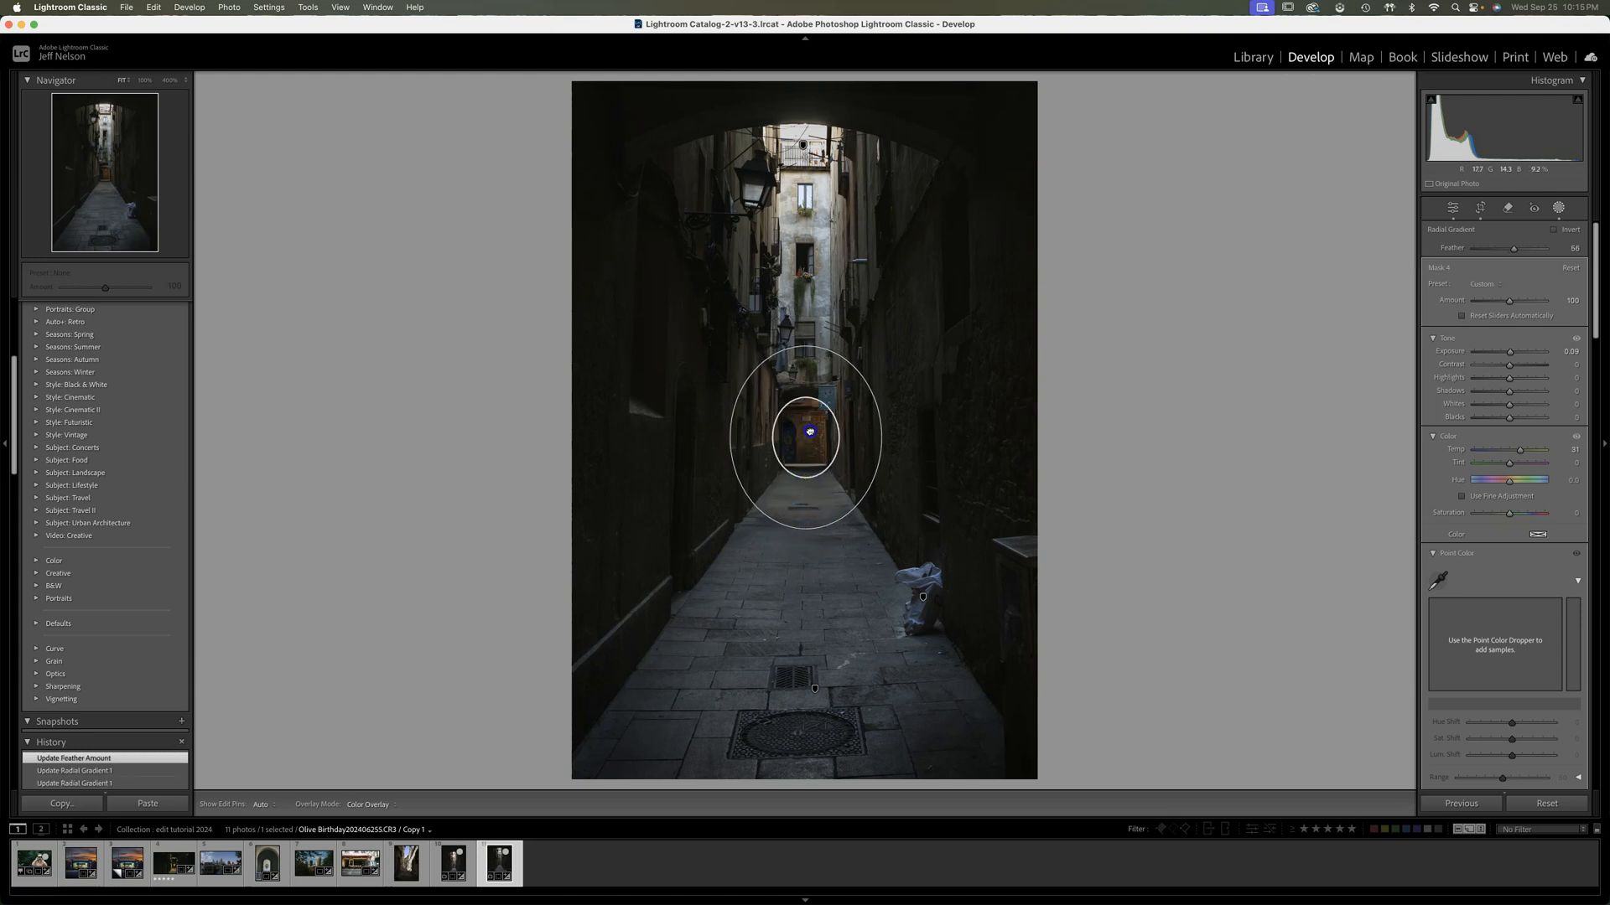
{"action": "left_click", "coordinate": [809, 430]}
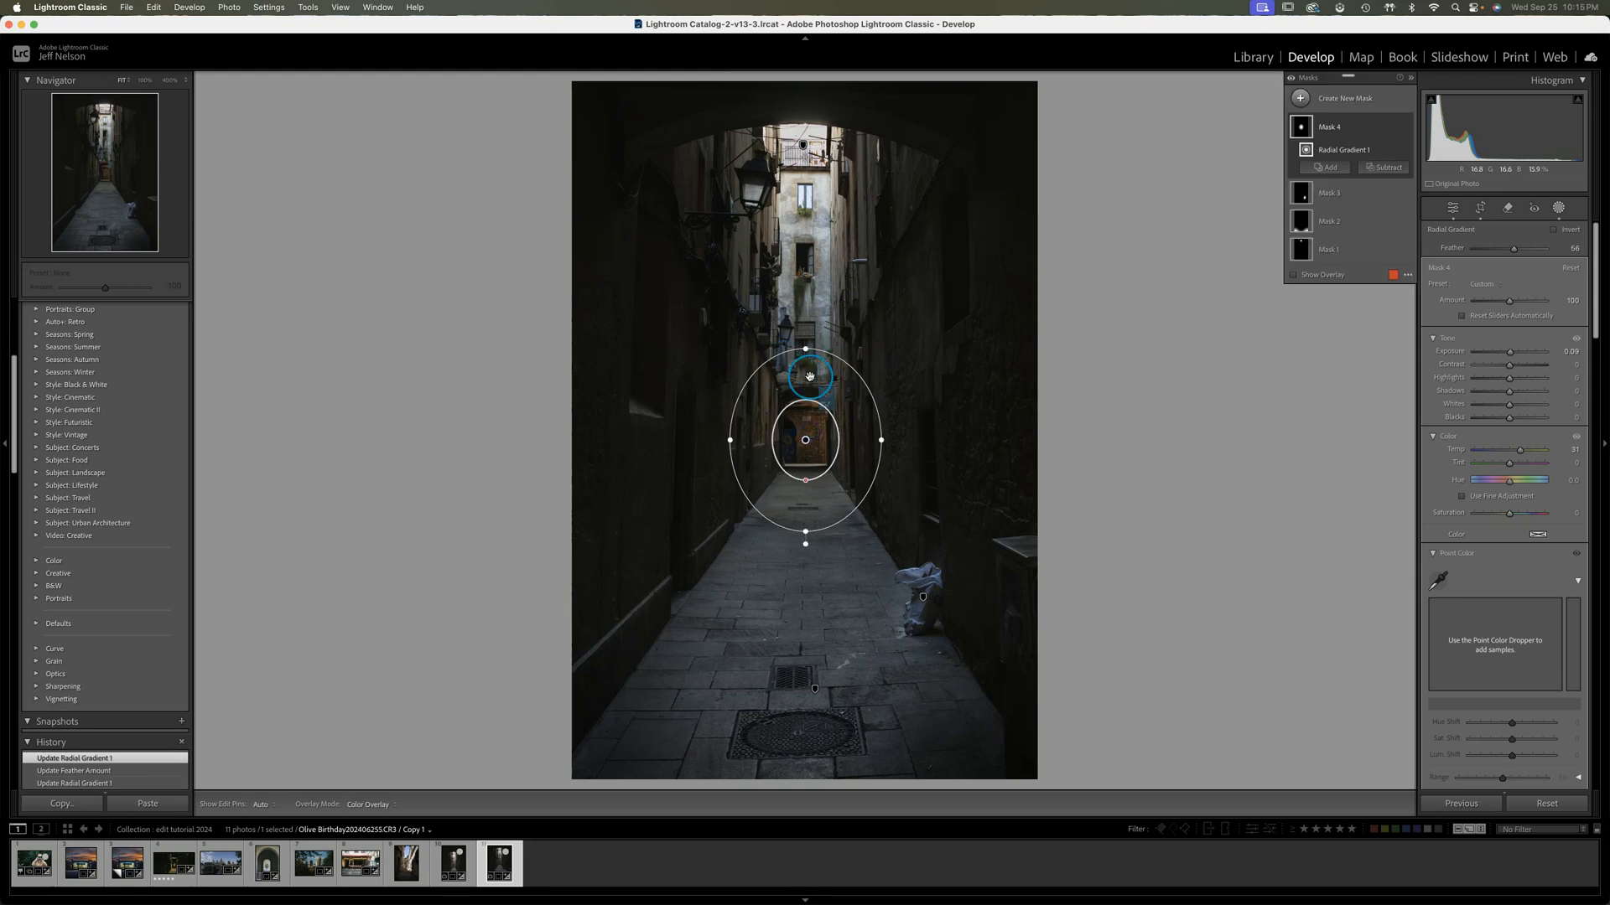
{"action": "left_click", "coordinate": [1408, 127]}
{"action": "left_click", "coordinate": [1407, 128]}
{"action": "left_click", "coordinate": [1408, 128]}
{"action": "left_click", "coordinate": [1407, 127]}
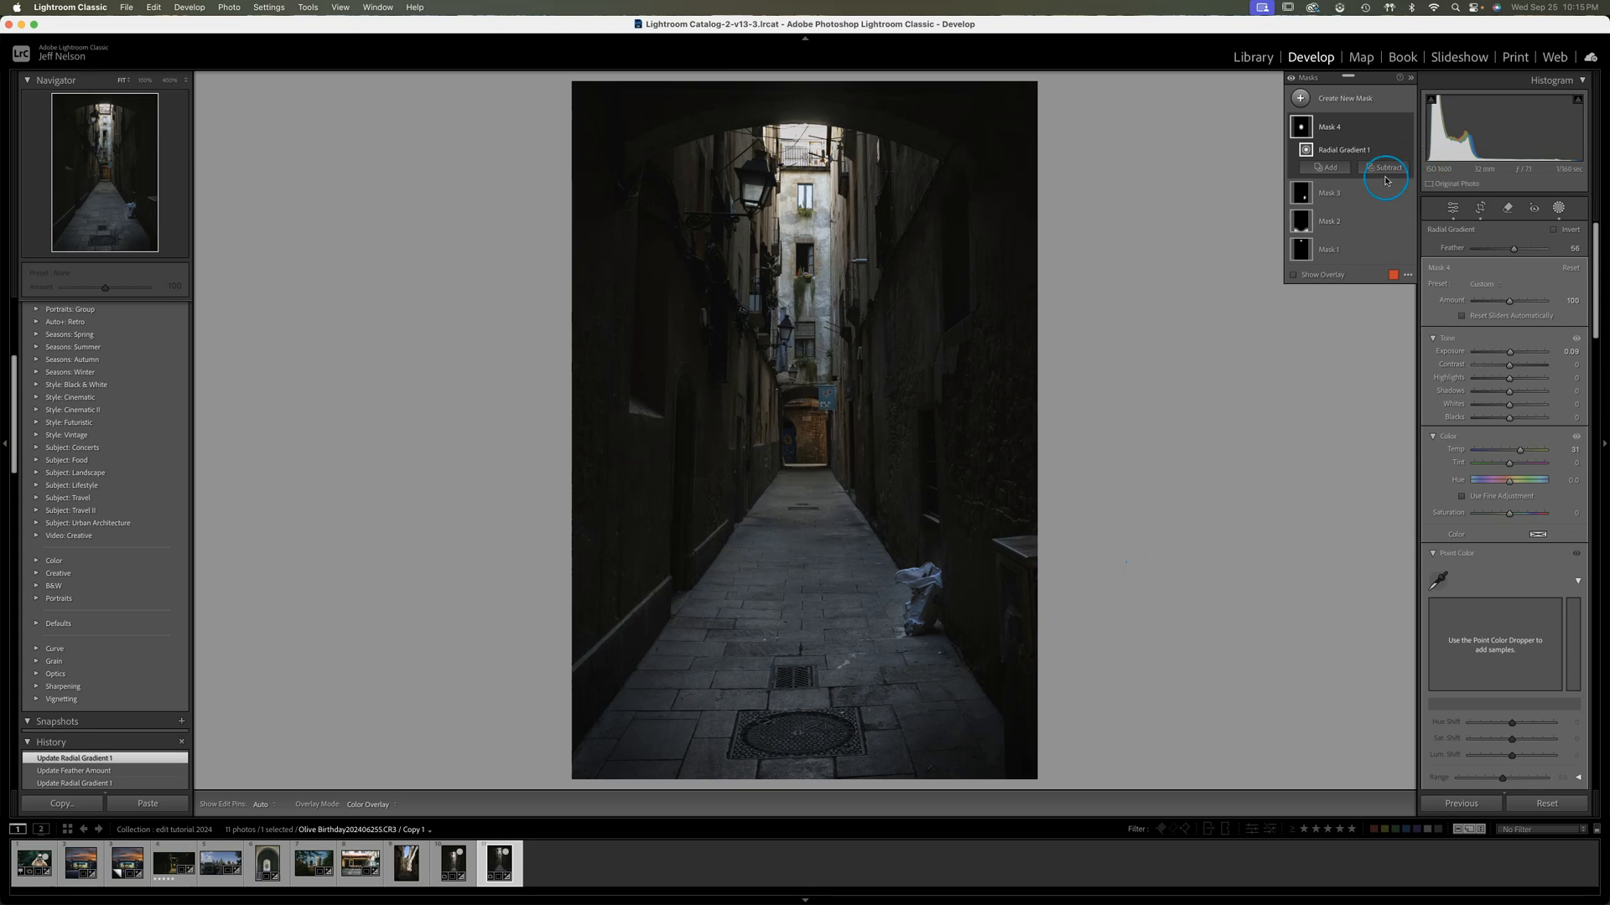
Add a tall, narrow Radial Gradient mask covering the bright building at the alley's end, with Feather at 33
{"action": "left_click", "coordinate": [1300, 100]}
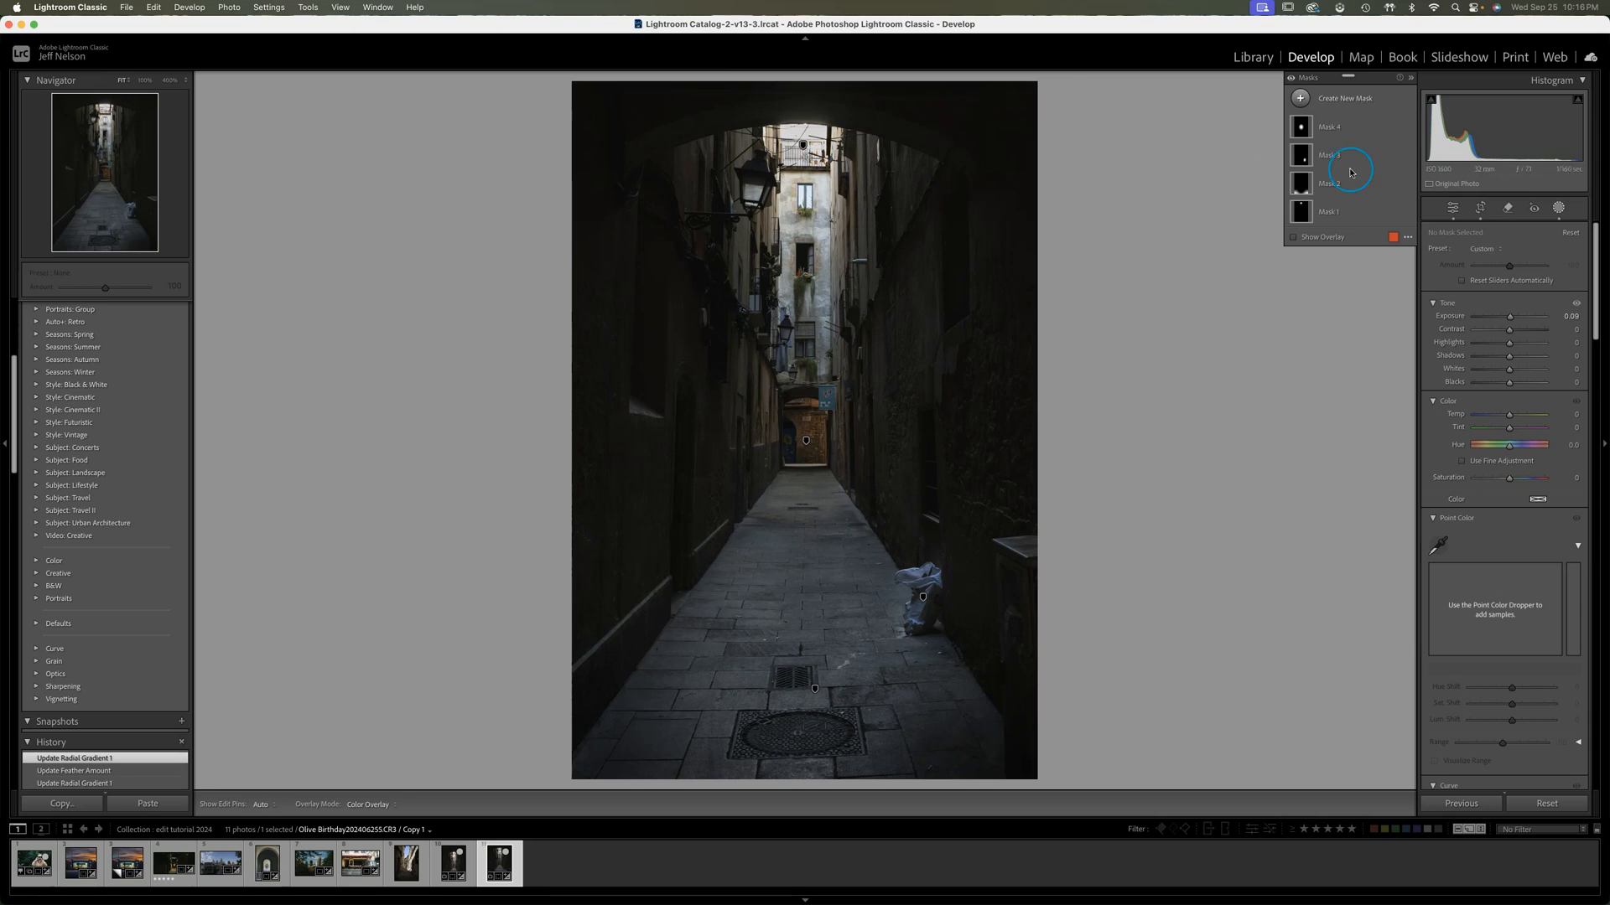
{"action": "left_click", "coordinate": [1300, 98]}
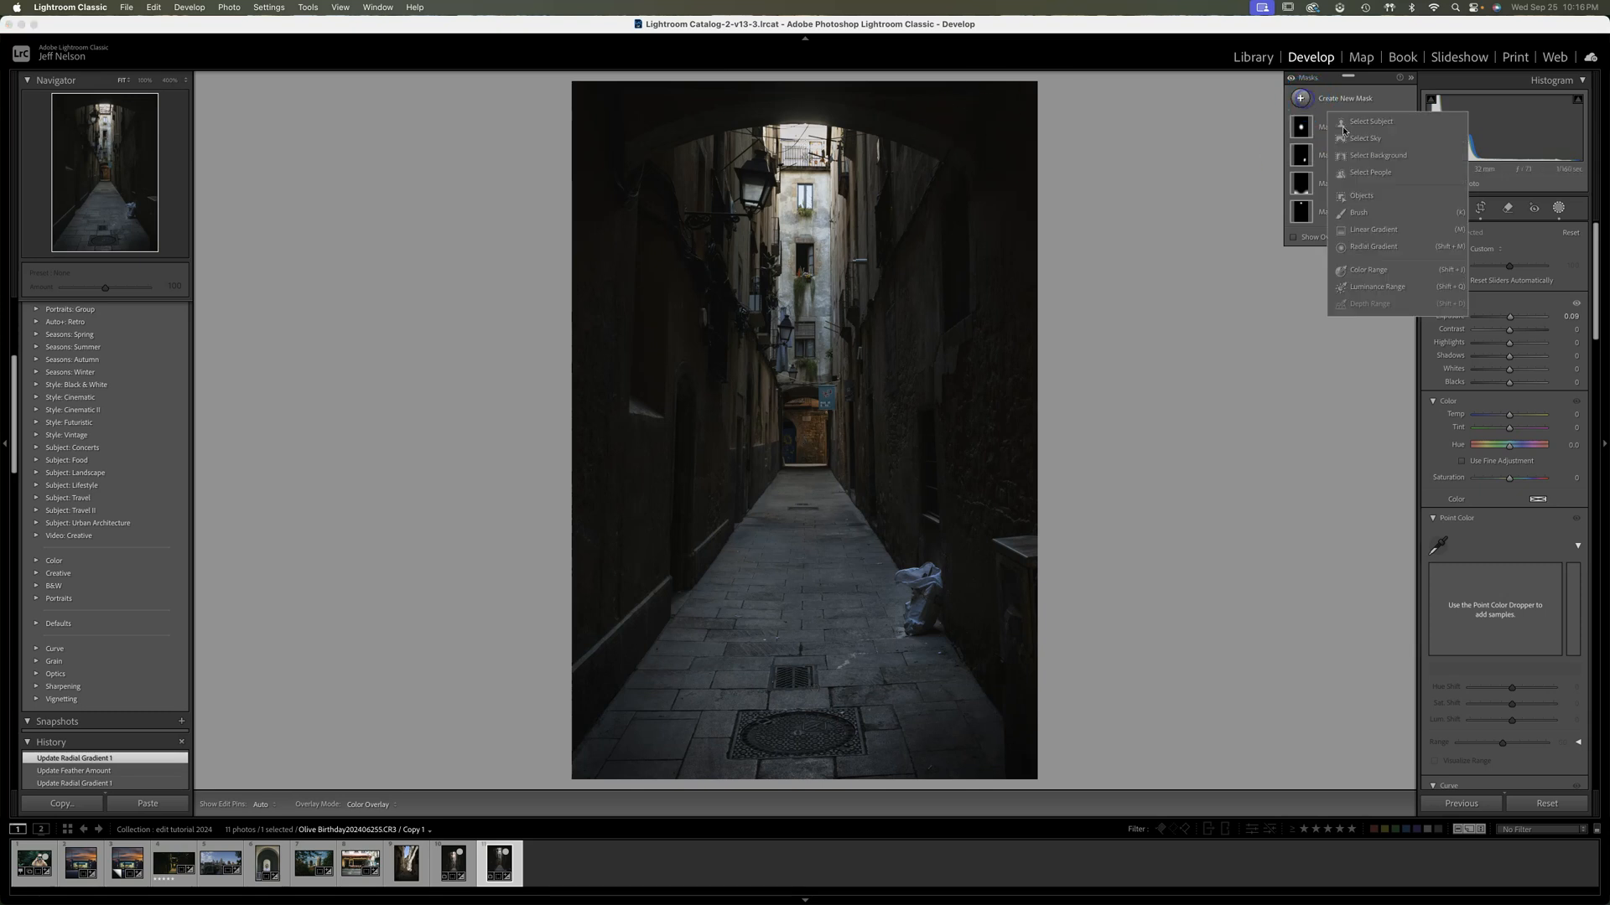
{"action": "left_click", "coordinate": [1364, 245]}
{"action": "left_click_drag", "start_coordinate": [792, 285], "coordinate": [813, 359]}
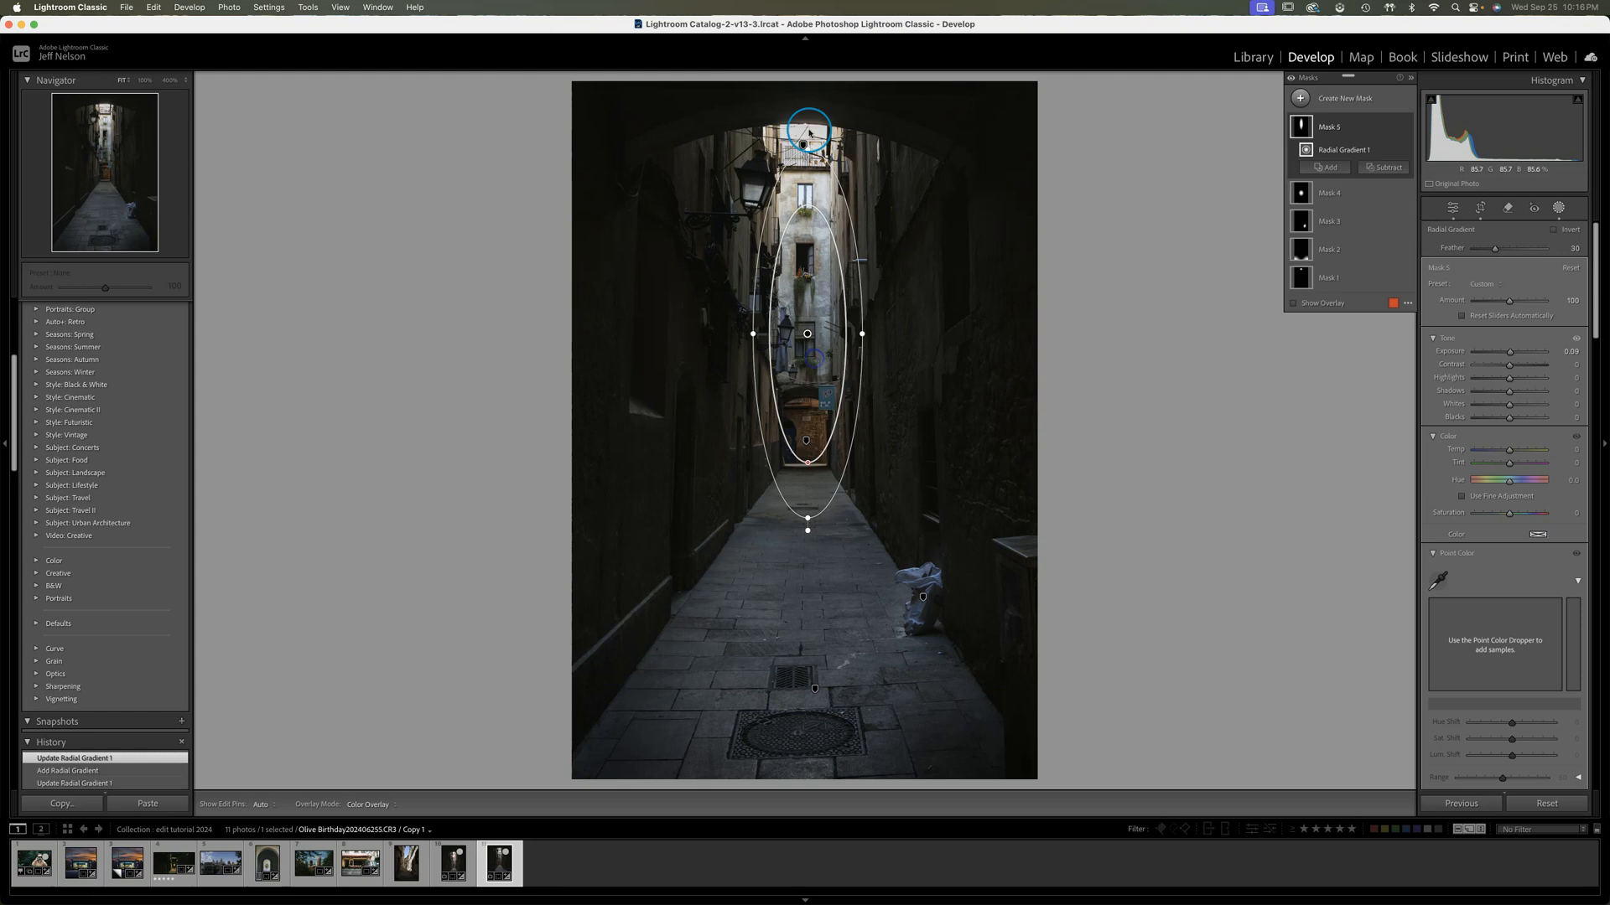
{"action": "left_click_drag", "start_coordinate": [806, 150], "coordinate": [807, 125]}
{"action": "left_click_drag", "start_coordinate": [862, 333], "coordinate": [873, 334]}
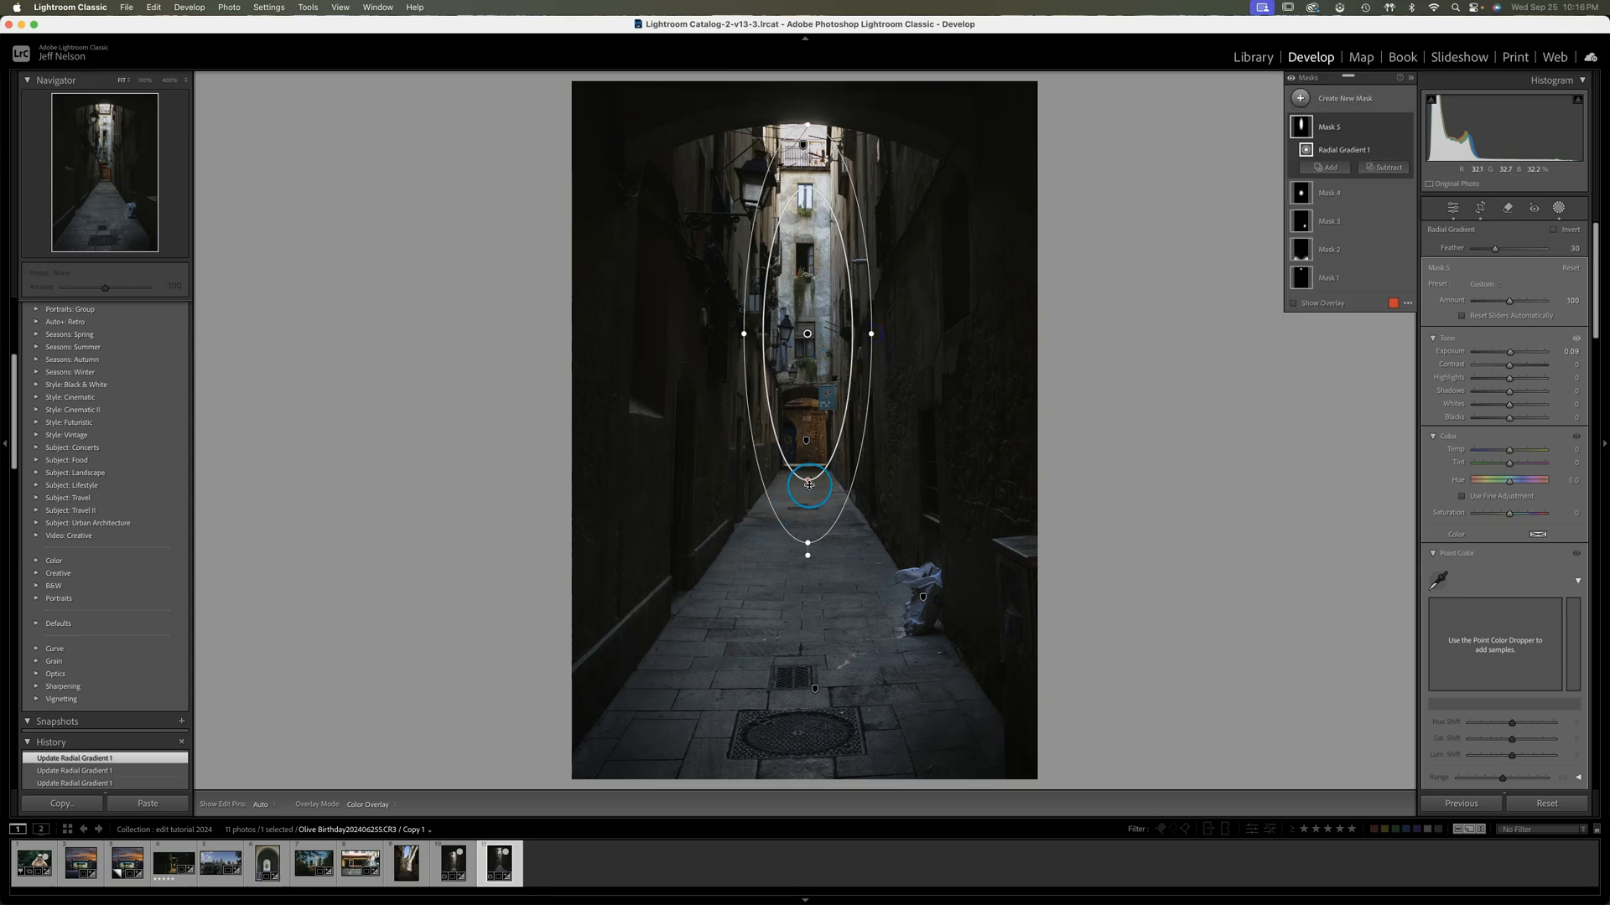
{"action": "left_click_drag", "start_coordinate": [809, 480], "coordinate": [808, 461]}
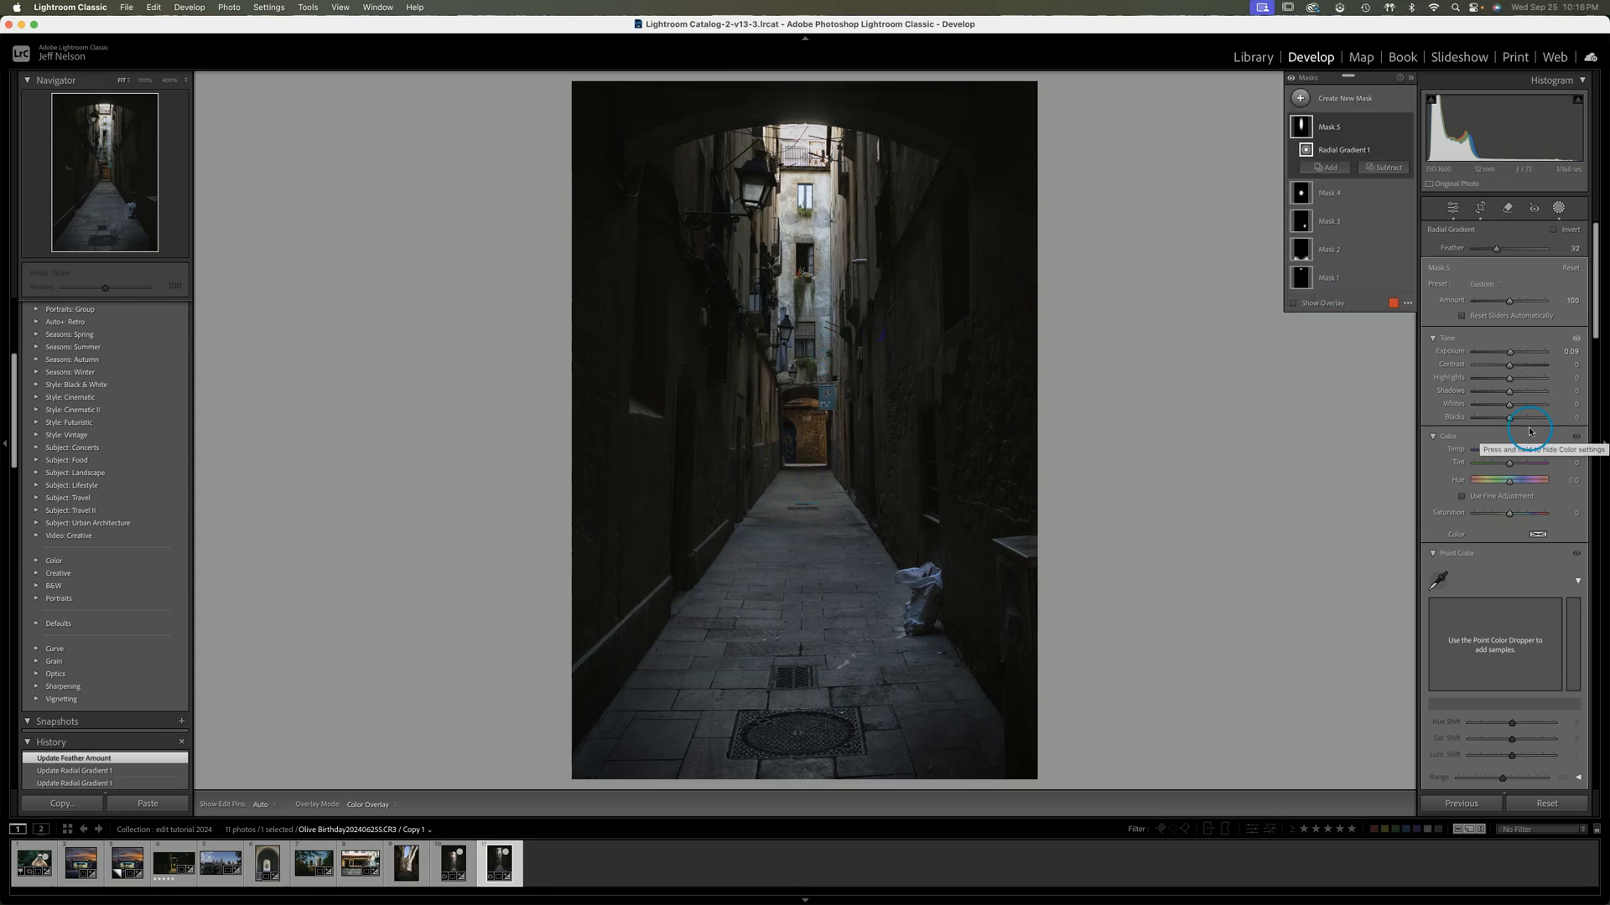
Set the building mask's Texture to 21 and Clarity to 8, and try out its Dehaze adjustment
{"action": "left_click_drag", "start_coordinate": [1604, 301], "coordinate": [1604, 432]}
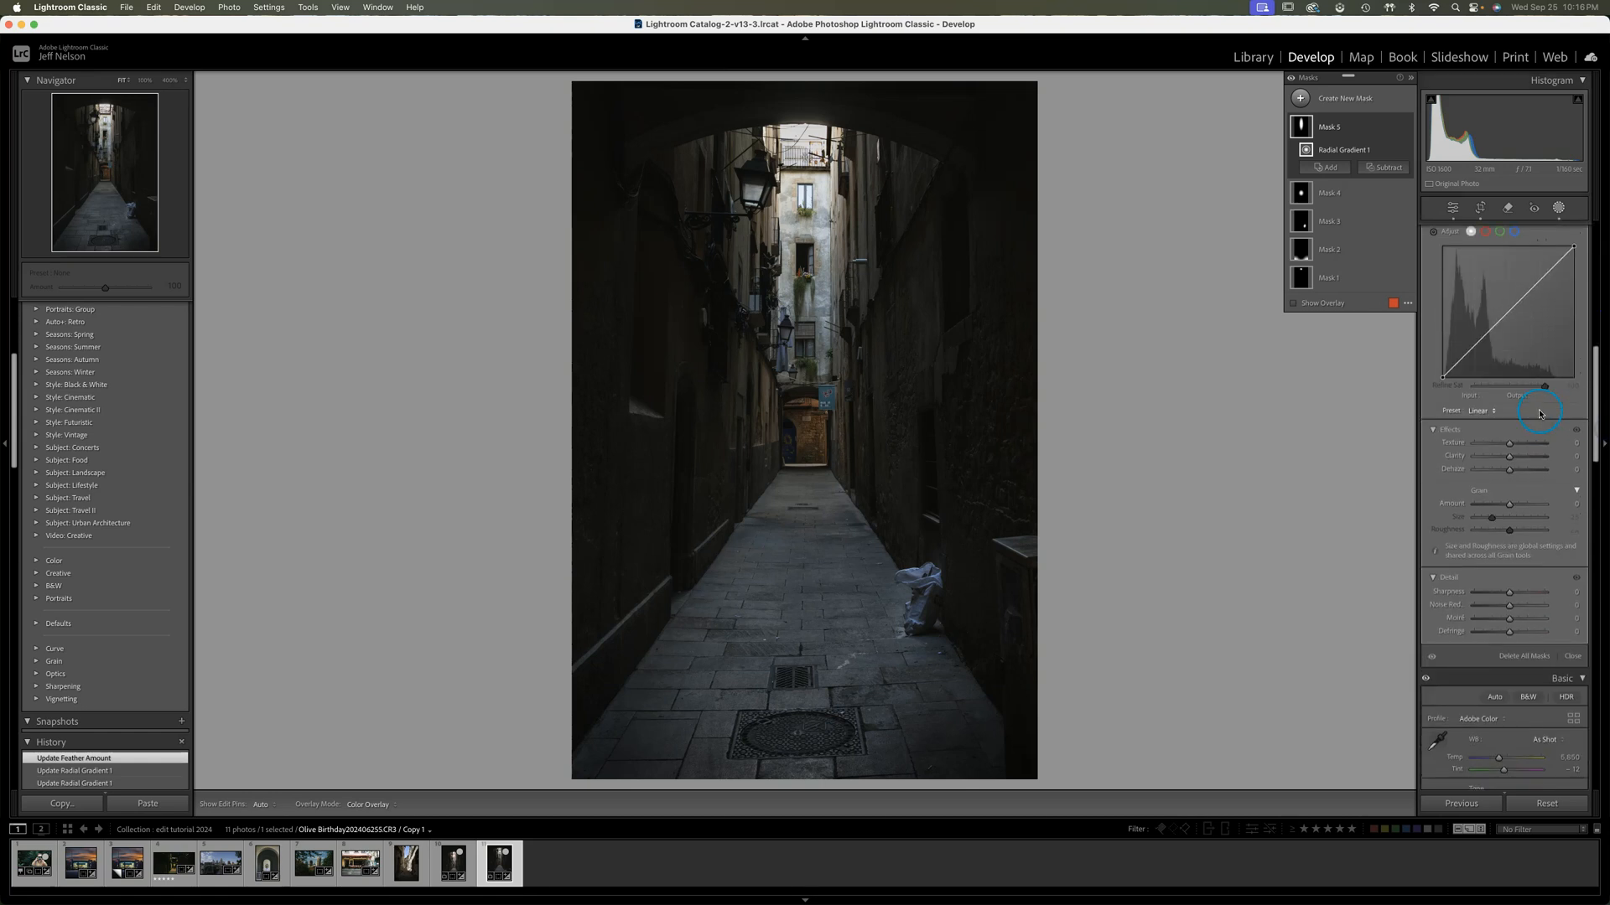
{"action": "left_click_drag", "start_coordinate": [1509, 445], "coordinate": [1517, 449]}
{"action": "mouse_move", "coordinate": [1511, 459]}
{"action": "left_mouse_down"}
{"action": "mouse_move", "coordinate": [1462, 472]}
{"action": "mouse_move", "coordinate": [1509, 472]}
{"action": "left_mouse_up"}
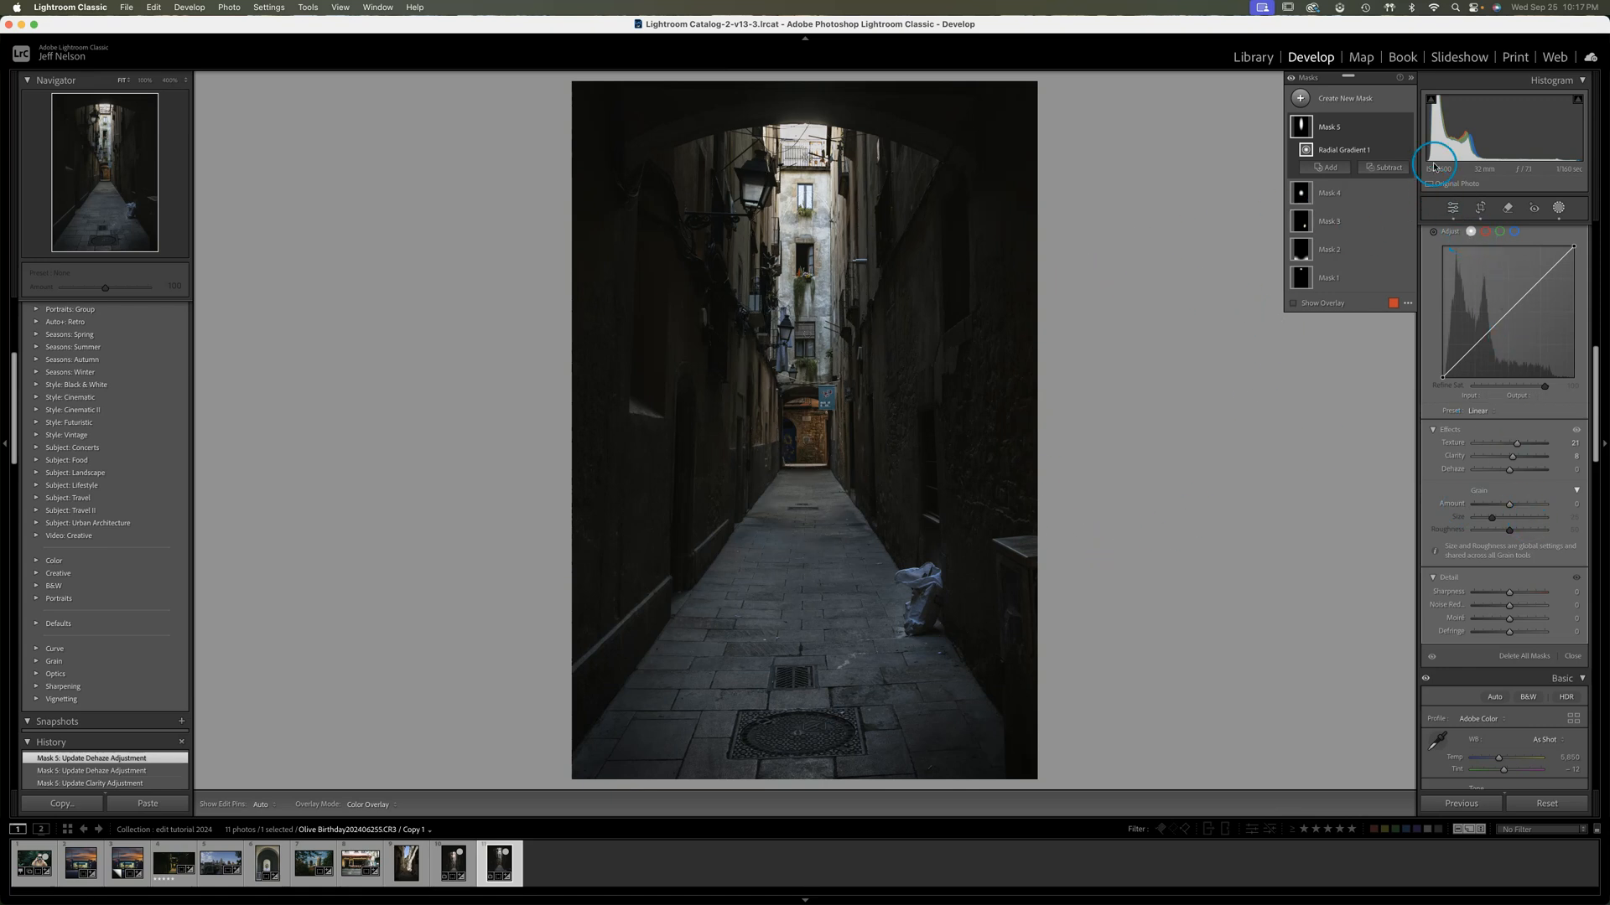
Compare the photo with the building mask off and on, and bring that mask's Clarity back to about 0
{"action": "left_click", "coordinate": [1408, 129]}
{"action": "left_click", "coordinate": [1407, 129]}
{"action": "left_click", "coordinate": [1408, 129]}
{"action": "left_click", "coordinate": [1407, 129]}
{"action": "left_click", "coordinate": [1407, 129]}
{"action": "left_click", "coordinate": [1408, 129]}
{"action": "left_click", "coordinate": [1407, 130]}
{"action": "left_click", "coordinate": [1406, 129]}
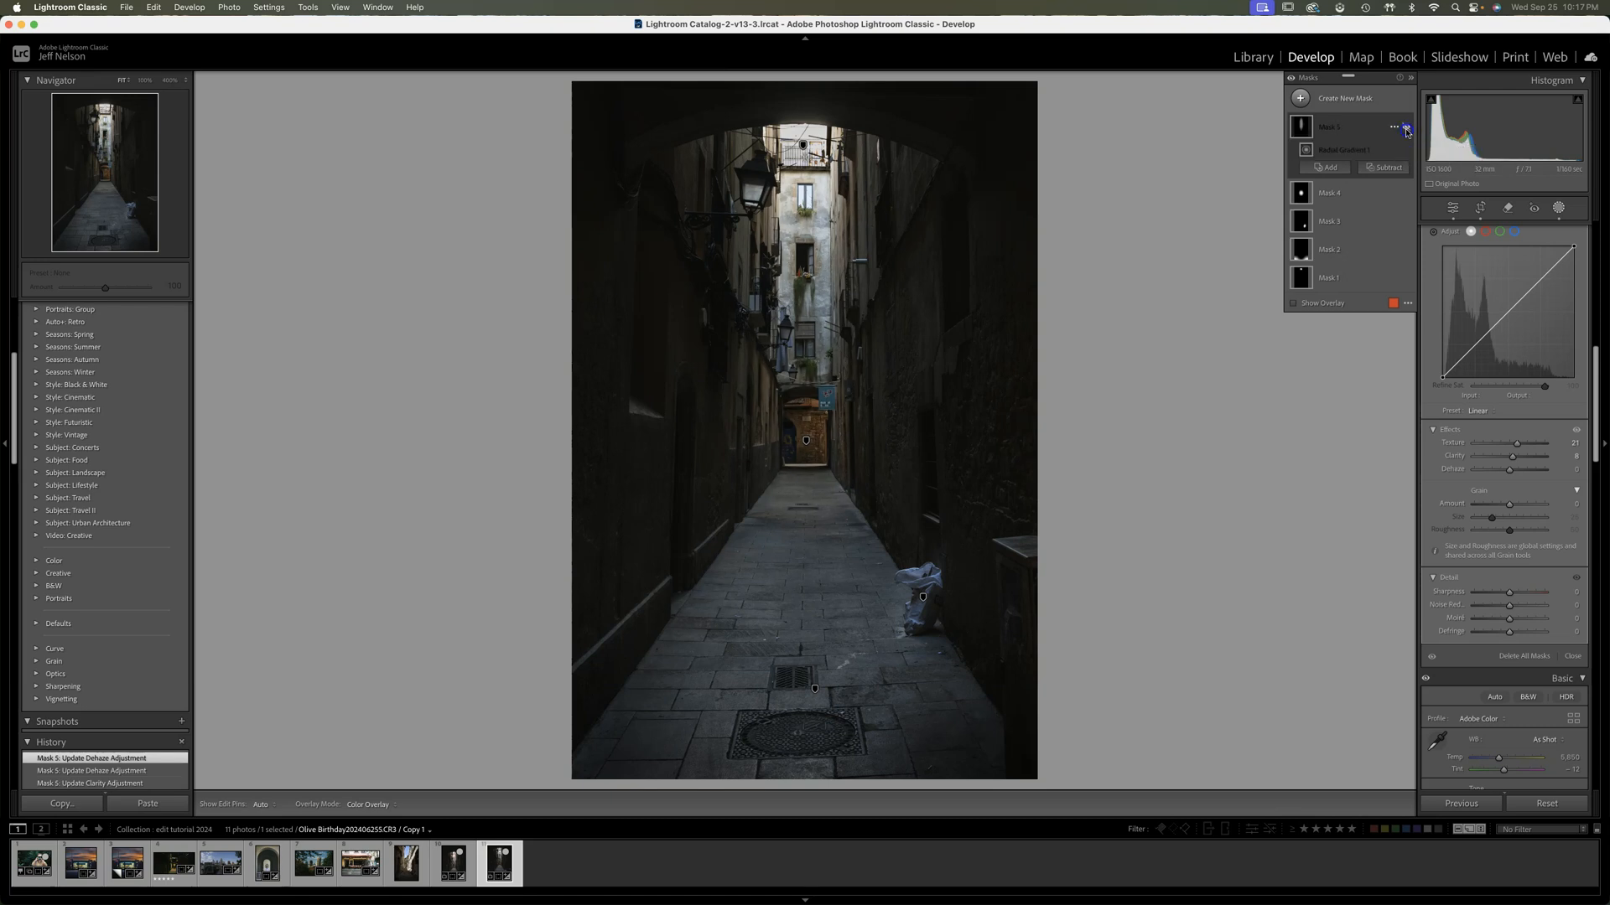
{"action": "left_click", "coordinate": [1406, 129]}
{"action": "left_click", "coordinate": [1513, 459]}
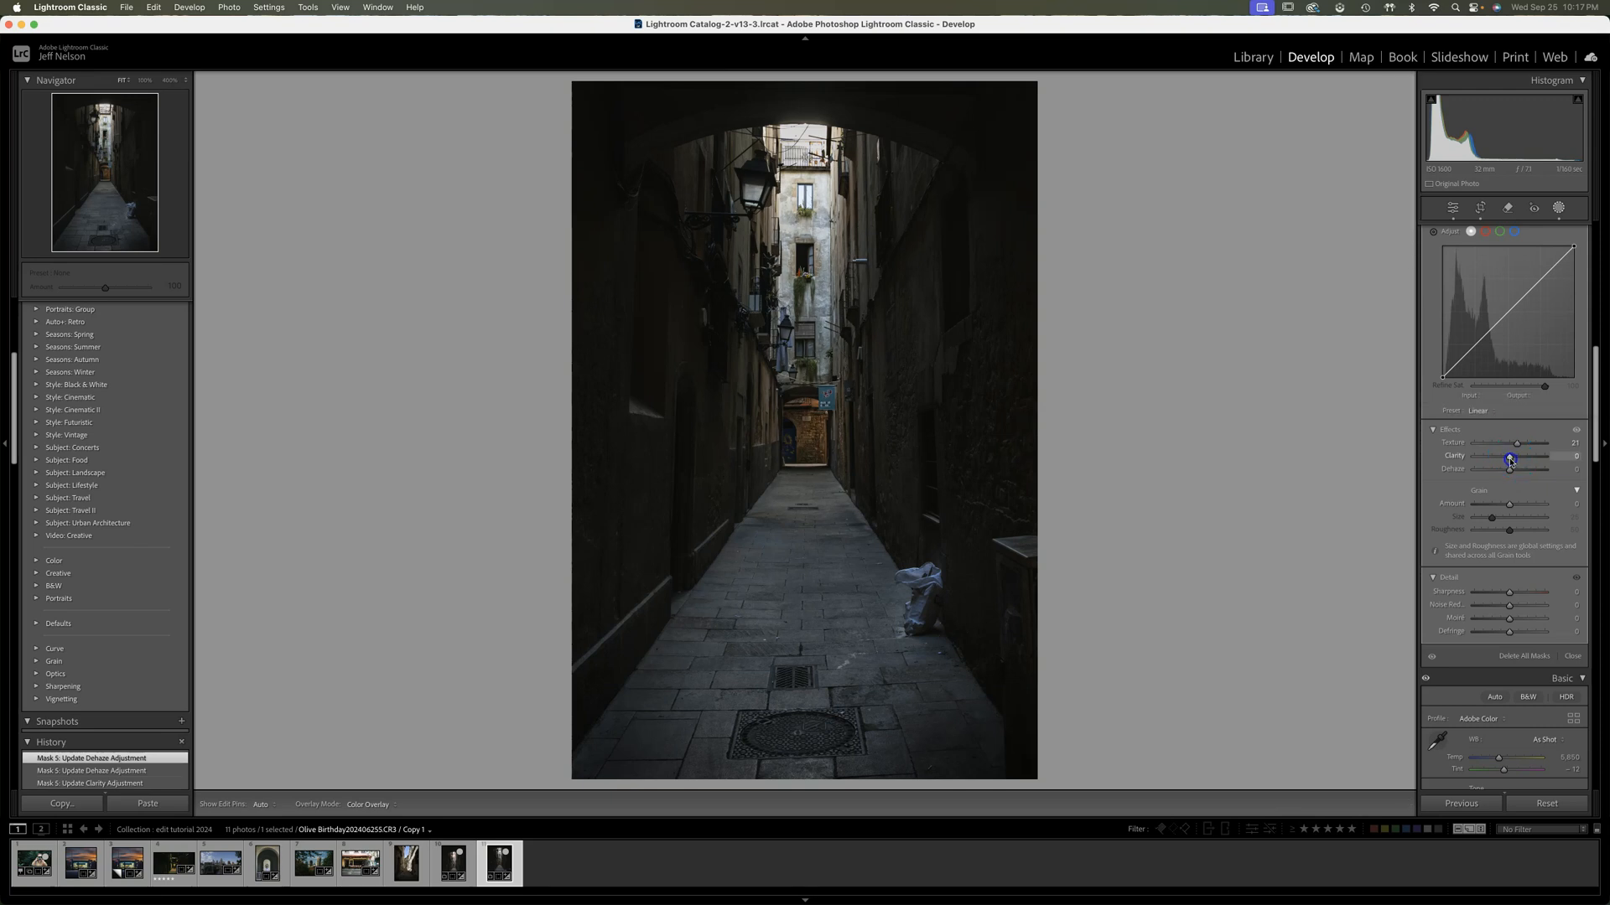
Compare the photo with all masks hidden and shown to judge their combined effect
{"action": "left_click", "coordinate": [1293, 77]}
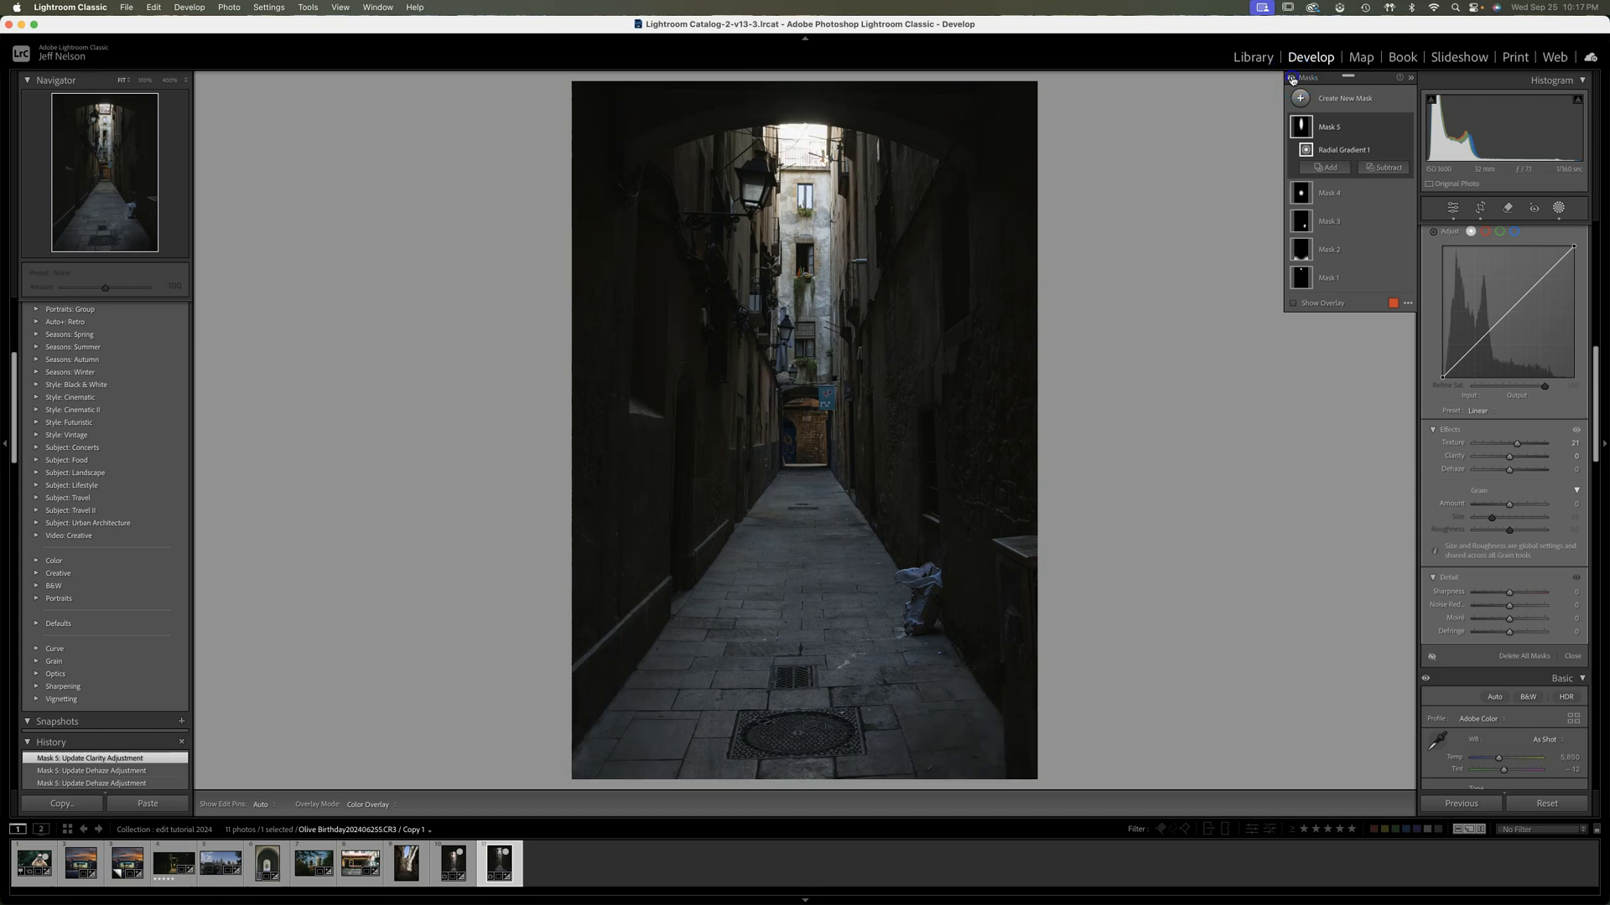
{"action": "left_click", "coordinate": [1293, 78]}
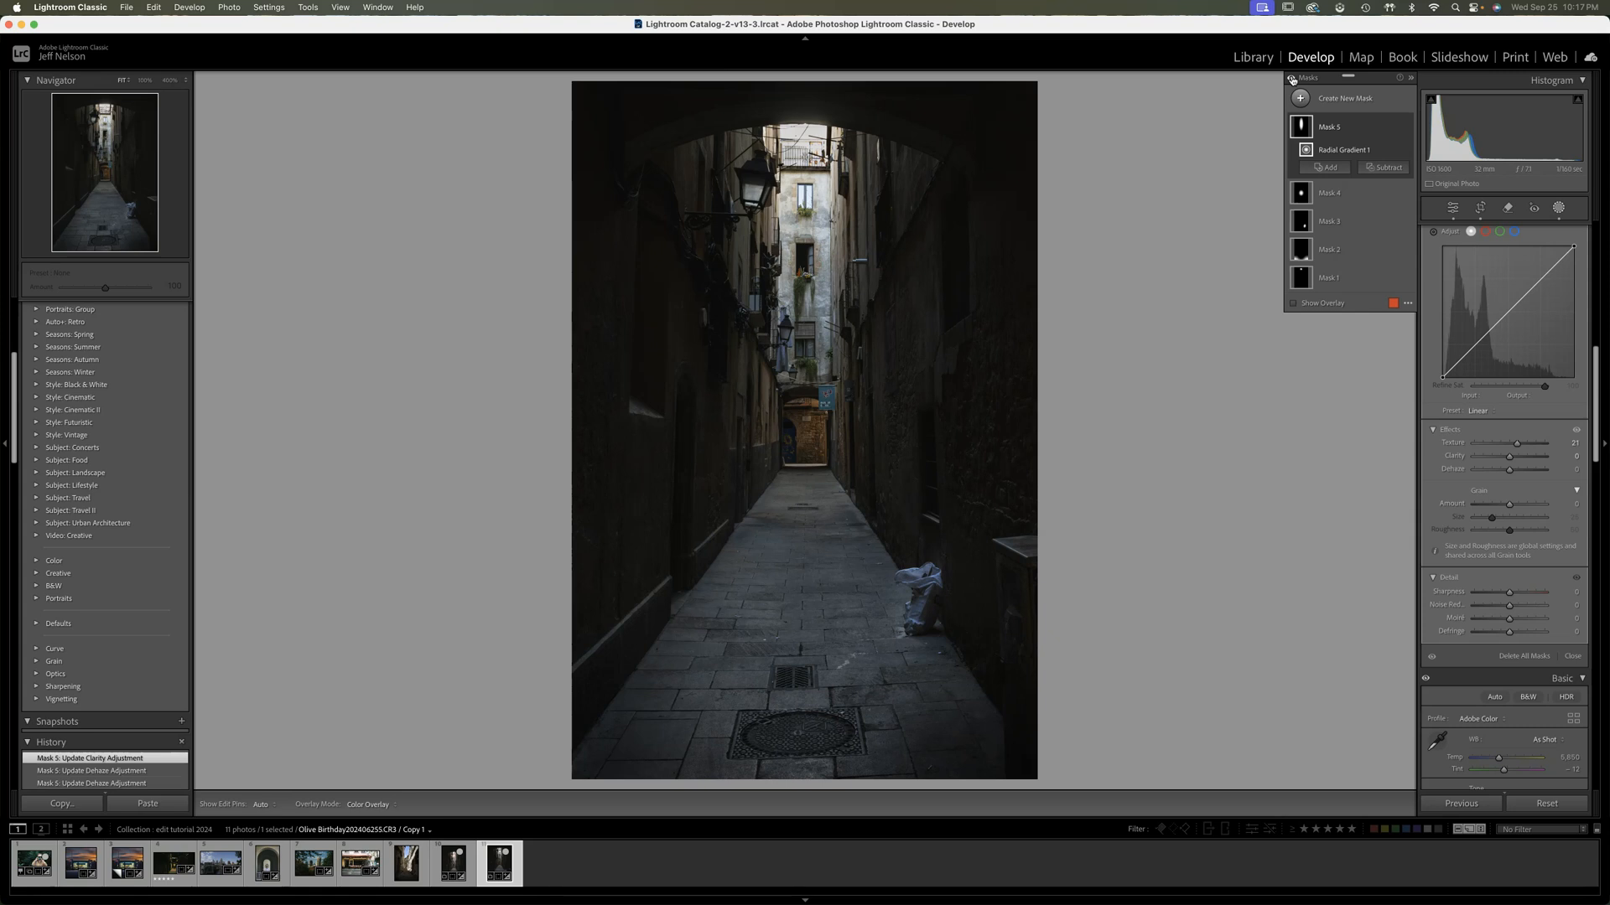
{"action": "left_click", "coordinate": [1292, 78]}
{"action": "left_click", "coordinate": [1292, 78]}
{"action": "left_click", "coordinate": [1292, 78]}
{"action": "left_click", "coordinate": [1292, 78]}
{"action": "left_click", "coordinate": [1292, 78]}
{"action": "left_click", "coordinate": [1292, 78]}
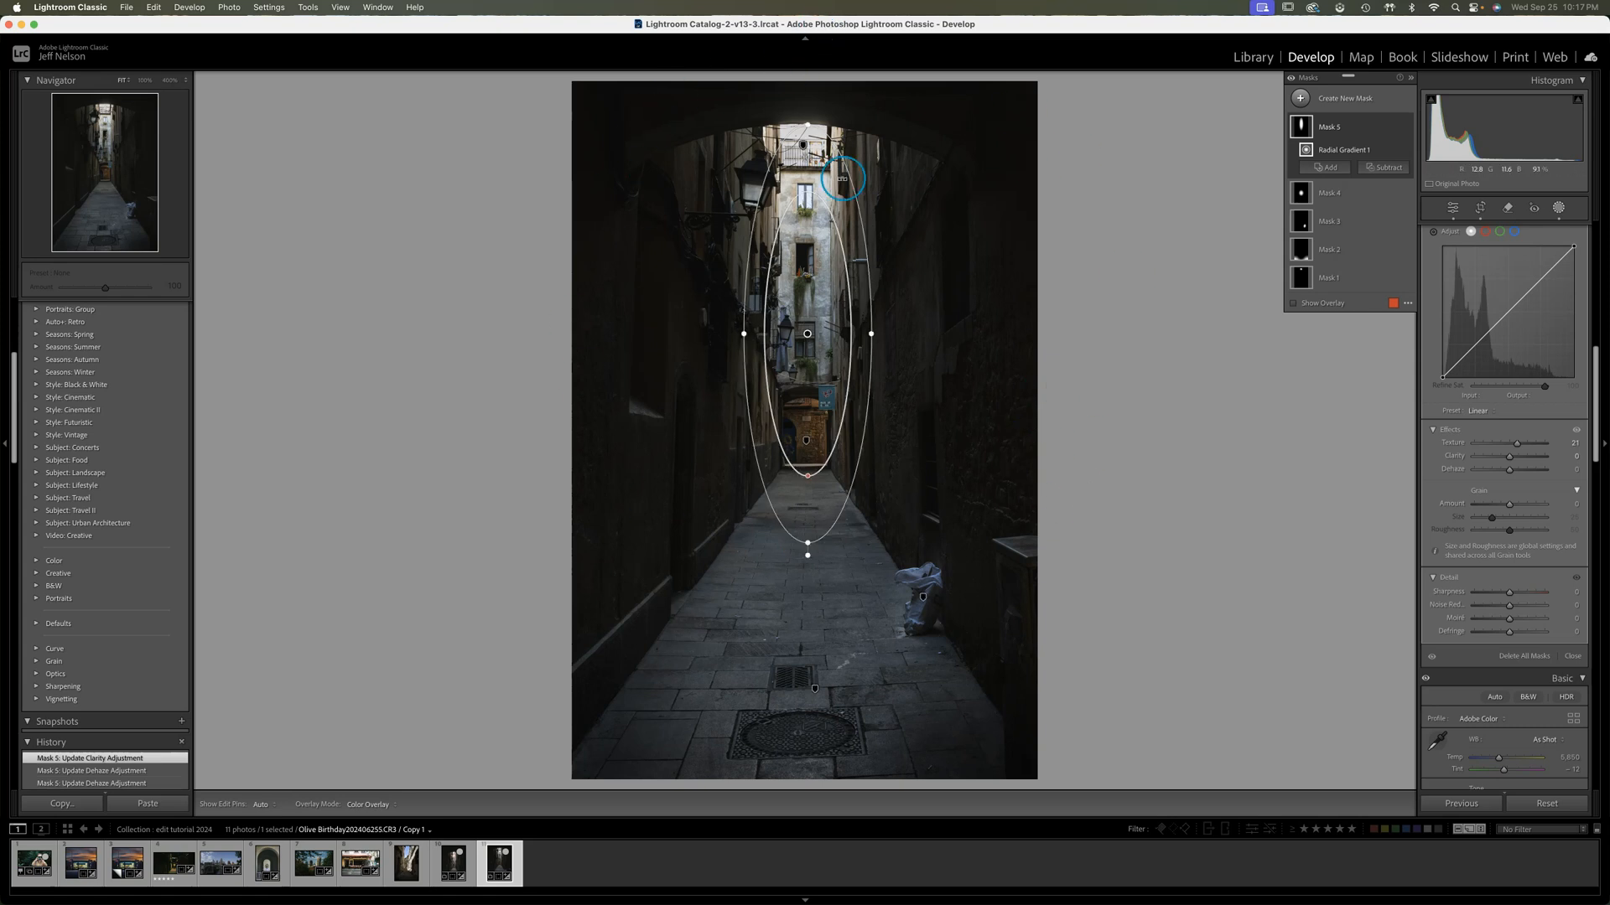
Add a large oval Radial Gradient mask centred on the alley, spanning from the arch down to the paving and out to both walls
{"action": "left_click", "coordinate": [1301, 99]}
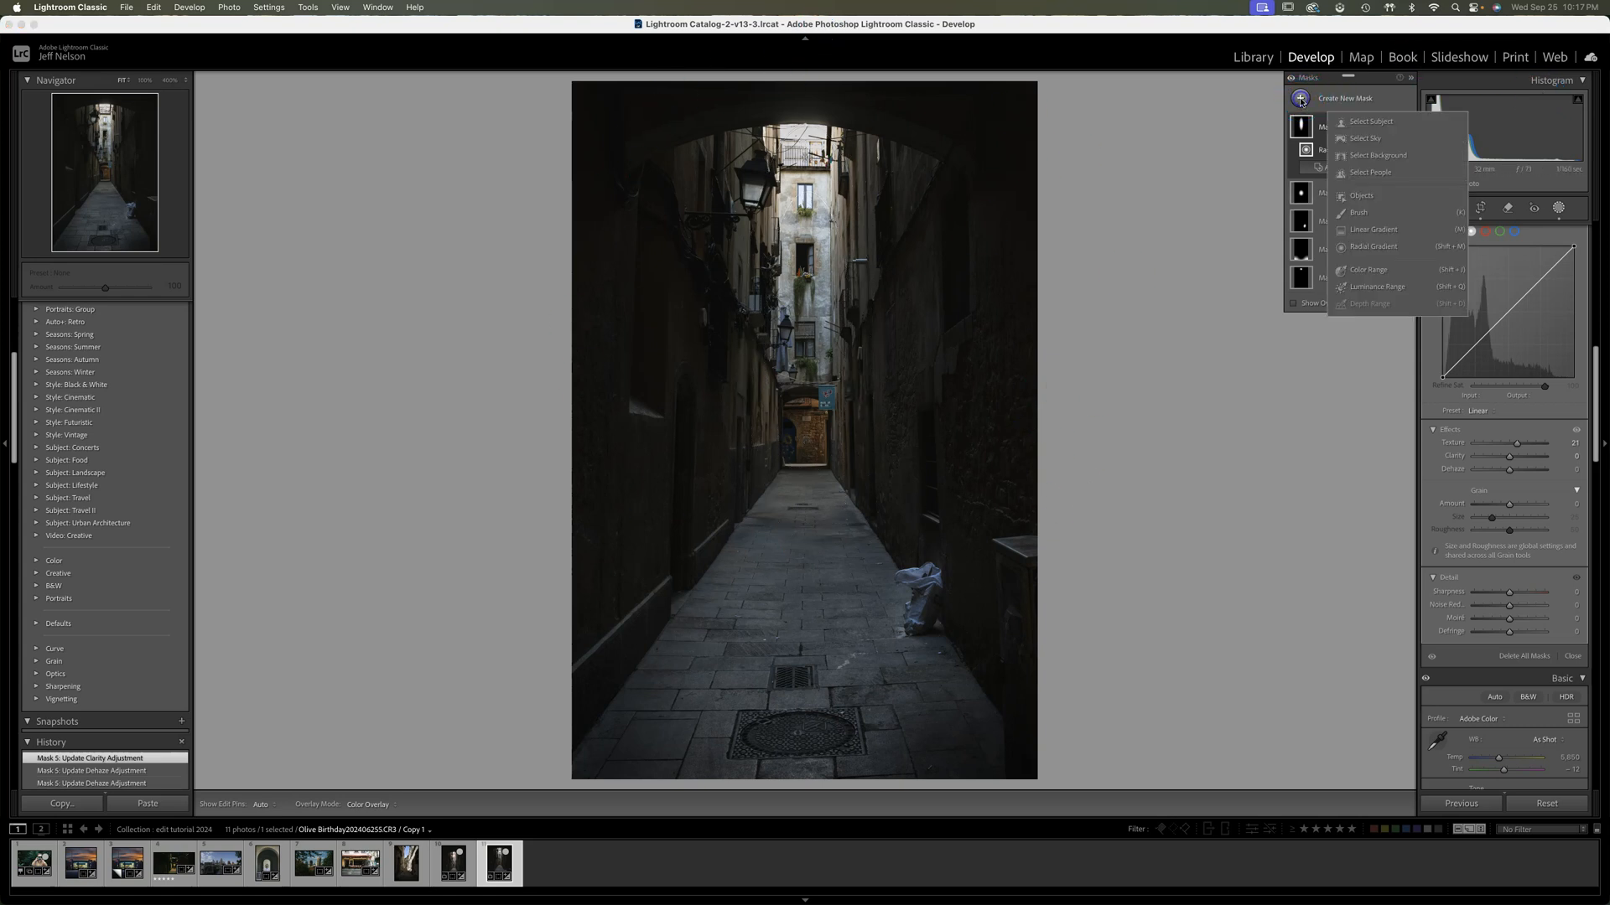
{"action": "left_click", "coordinate": [1372, 246]}
{"action": "left_click_drag", "start_coordinate": [795, 302], "coordinate": [974, 599]}
{"action": "left_click_drag", "start_coordinate": [807, 292], "coordinate": [812, 365]}
{"action": "left_click_drag", "start_coordinate": [990, 366], "coordinate": [994, 367]}
{"action": "left_click_drag", "start_coordinate": [626, 366], "coordinate": [618, 366]}
{"action": "left_click_drag", "start_coordinate": [828, 352], "coordinate": [830, 364]}
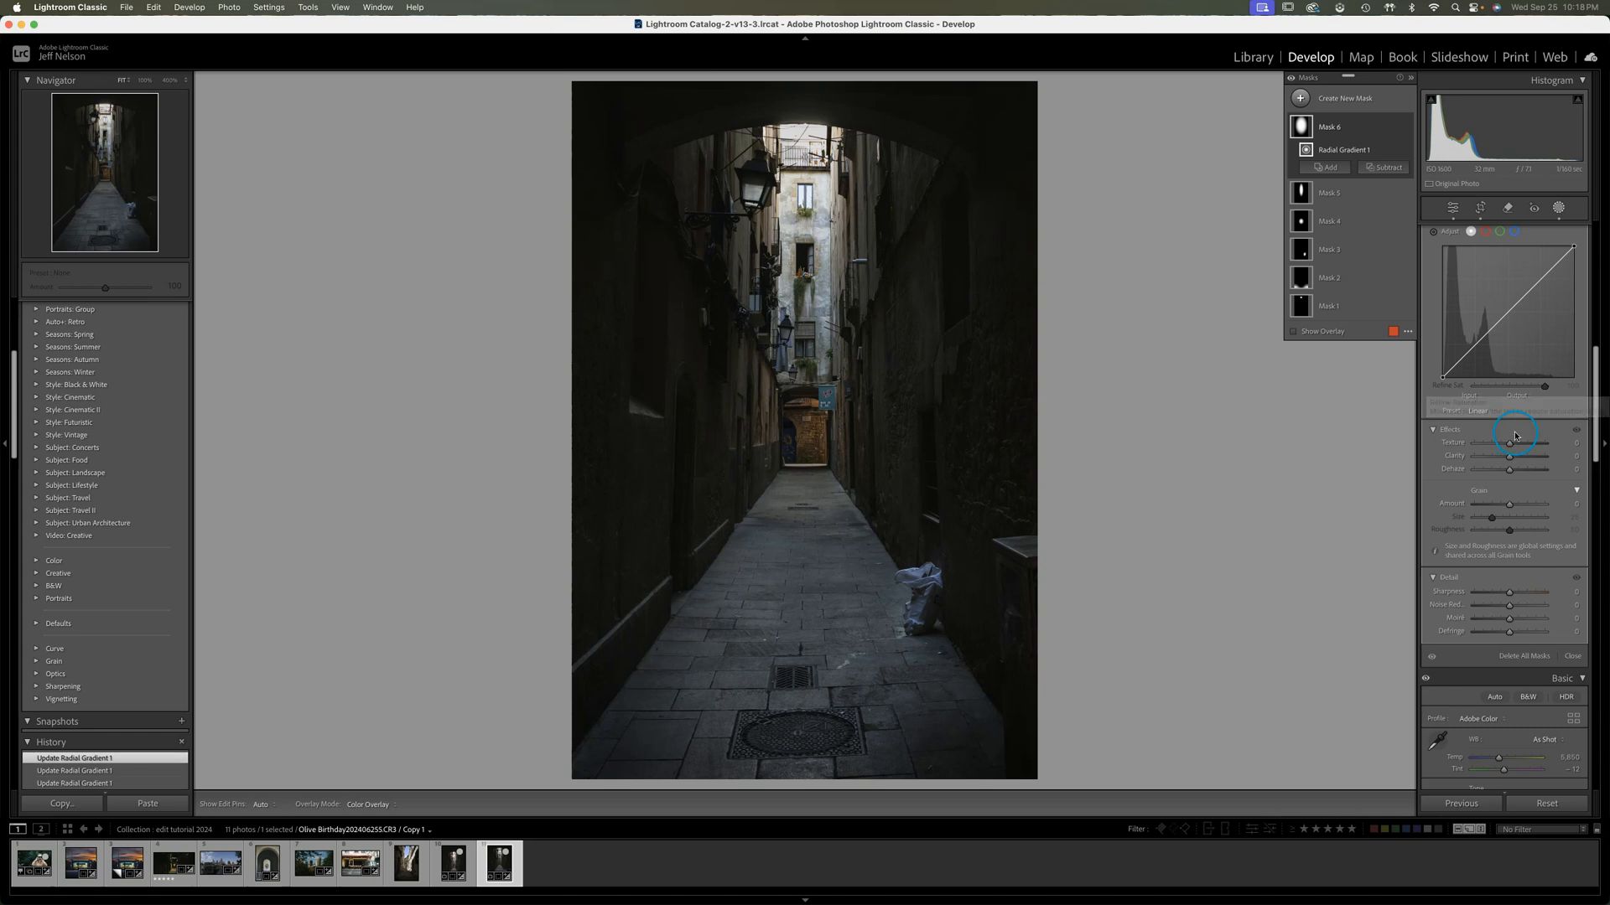
Set the large oval mask's Exposure to about 0.4 and Contrast to 4, and compare the photo with it off and on
{"action": "scroll", "coordinate": [1517, 403], "scroll_direction": "up", "scroll_amount": 5}
{"action": "left_click_drag", "start_coordinate": [1509, 352], "coordinate": [1514, 354]}
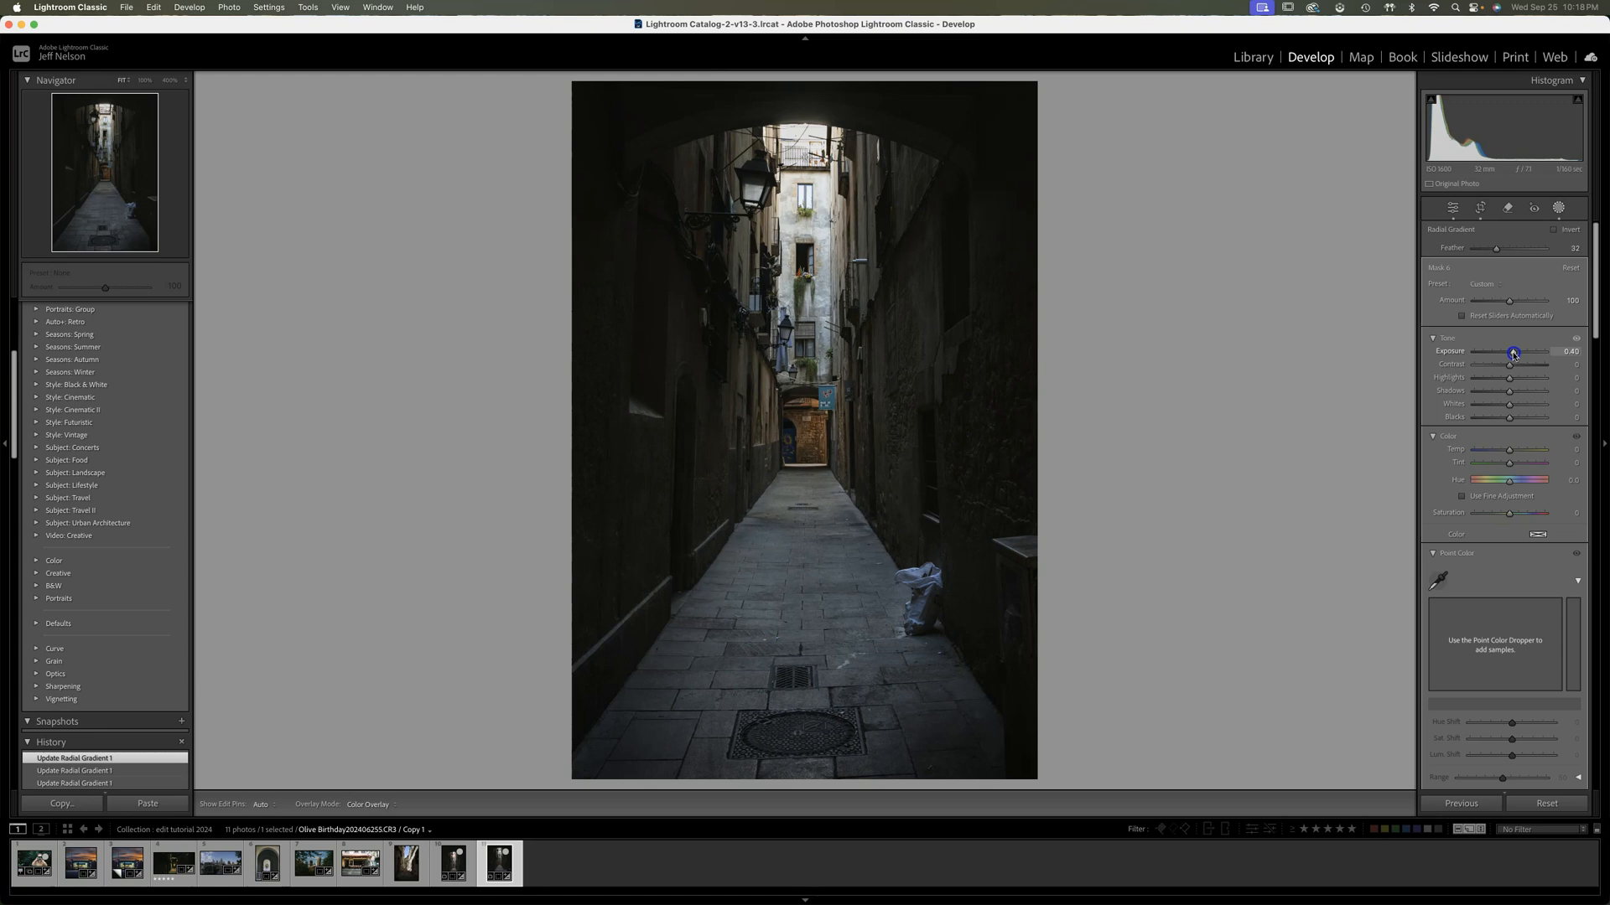
{"action": "left_click_drag", "start_coordinate": [1514, 353], "coordinate": [1513, 354]}
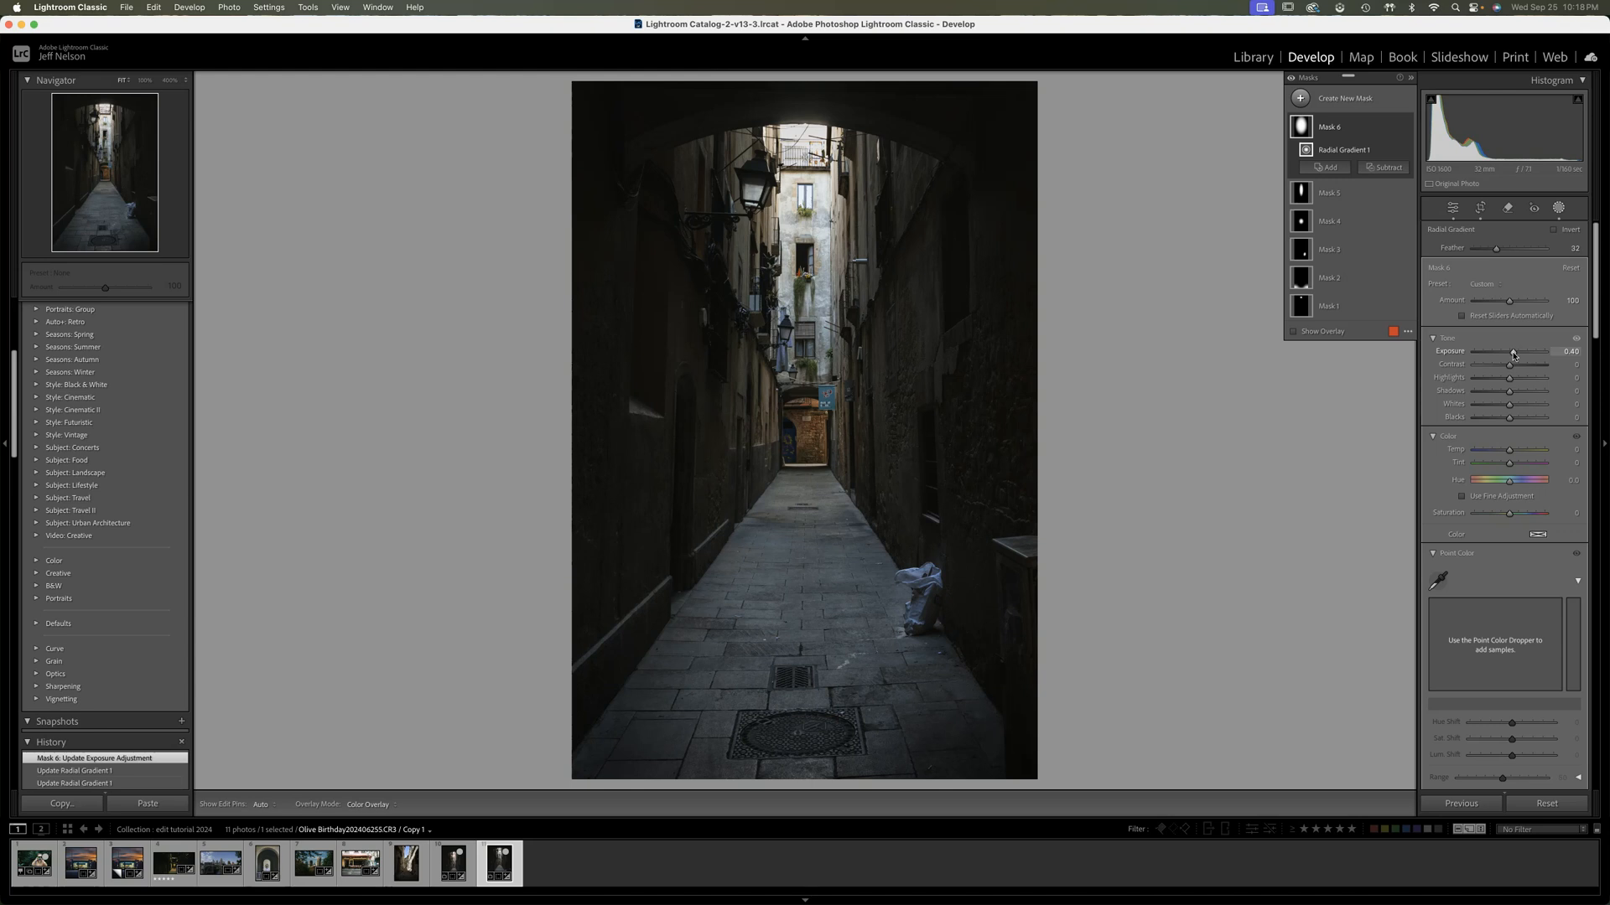
{"action": "left_click", "coordinate": [1509, 366]}
{"action": "left_click_drag", "start_coordinate": [1511, 369], "coordinate": [1510, 366]}
{"action": "left_click", "coordinate": [1407, 129]}
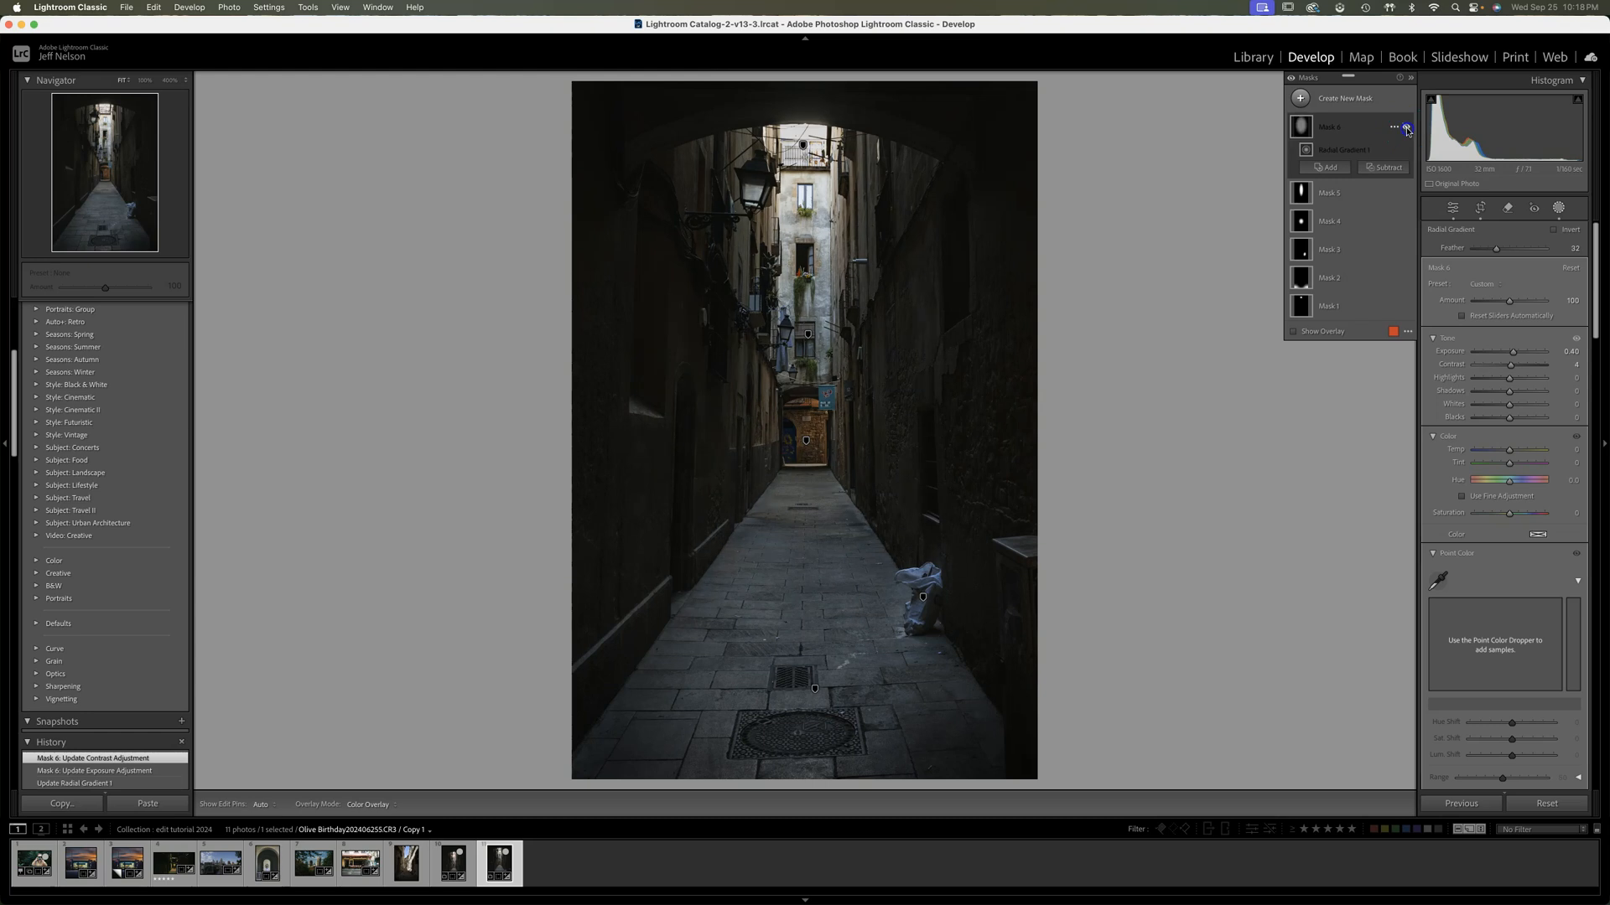
{"action": "left_click", "coordinate": [1406, 128]}
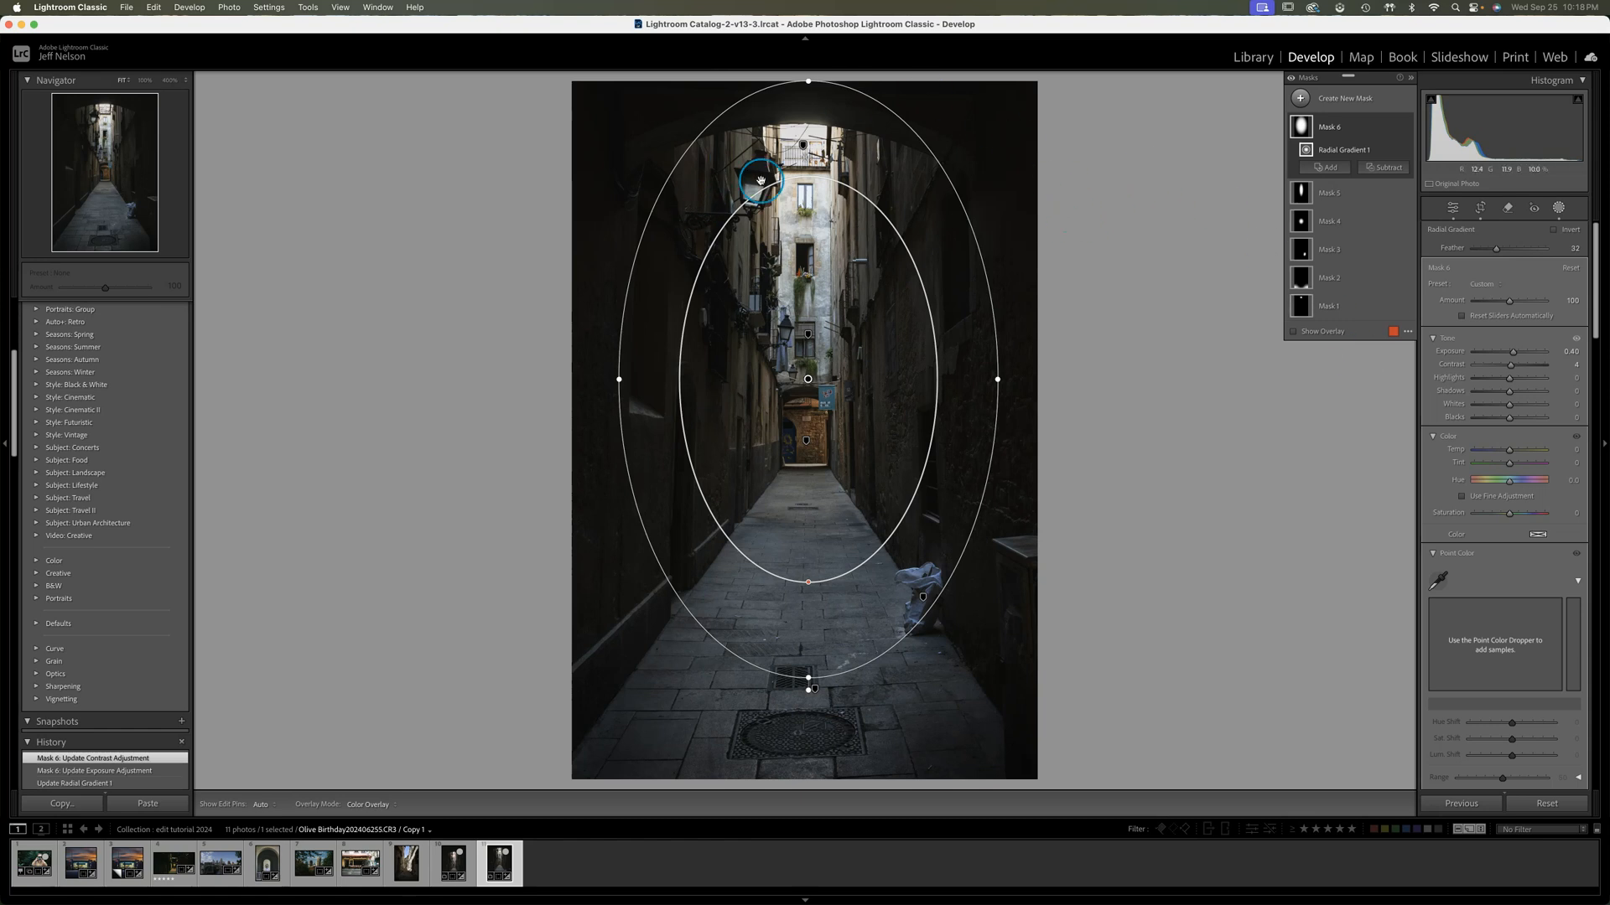
Add a small Radial Gradient mask around the upper wall lantern, with Feather at 42
{"action": "left_click", "coordinate": [1300, 98]}
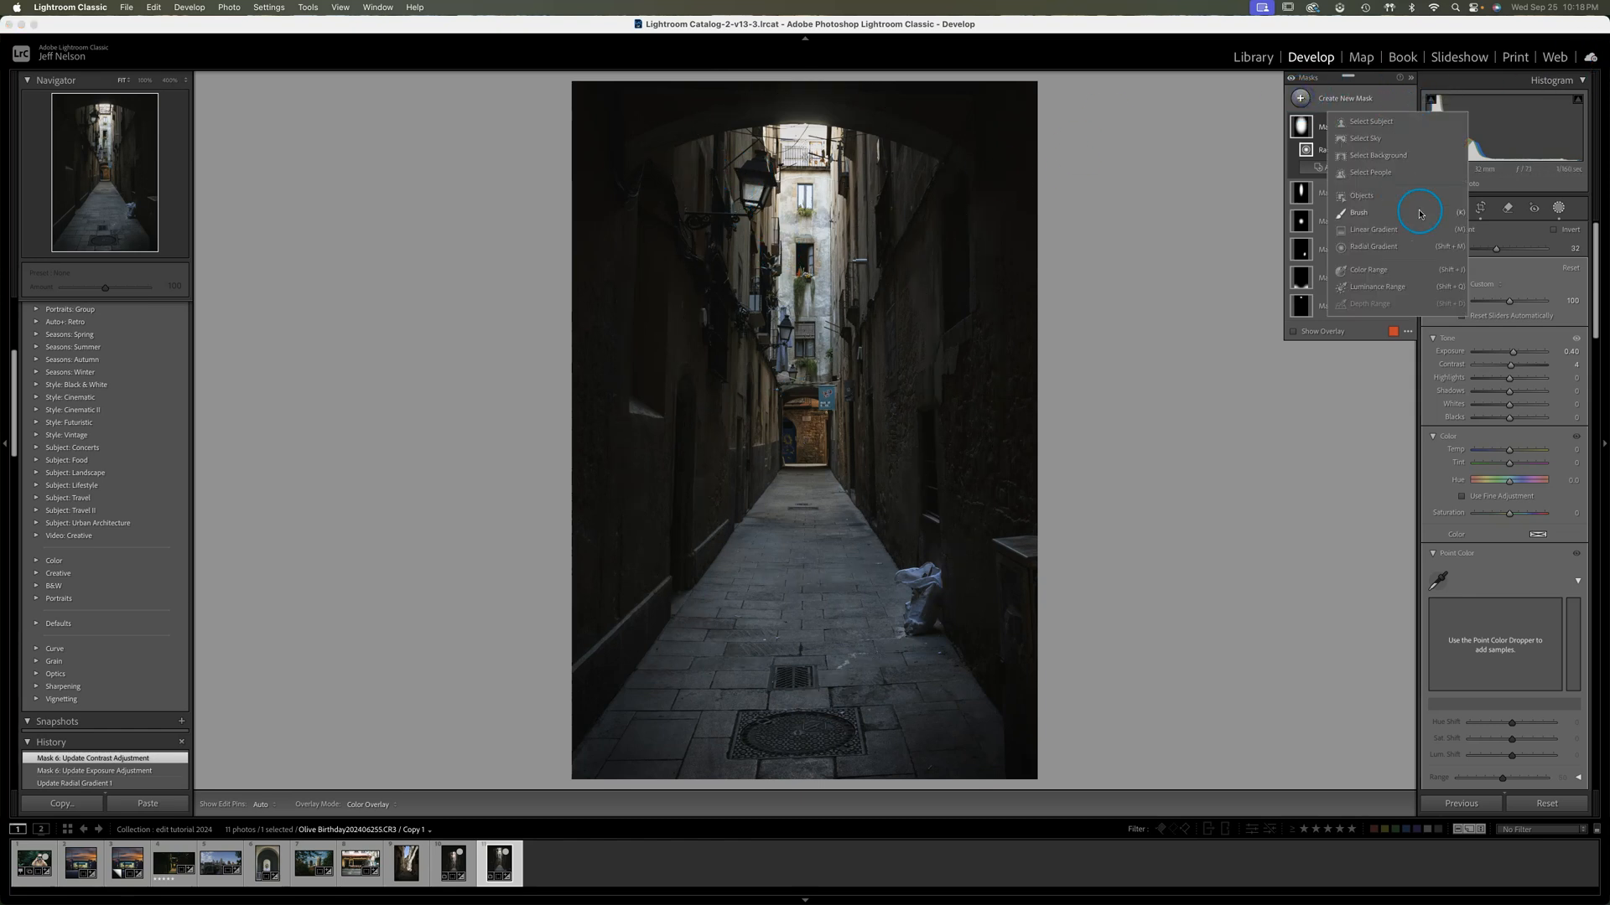
{"action": "left_click", "coordinate": [1379, 248]}
{"action": "mouse_move", "coordinate": [753, 179]}
{"action": "left_mouse_down"}
{"action": "mouse_move", "coordinate": [781, 216]}
{"action": "mouse_move", "coordinate": [746, 220]}
{"action": "mouse_move", "coordinate": [781, 185]}
{"action": "mouse_move", "coordinate": [750, 204]}
{"action": "left_mouse_up"}
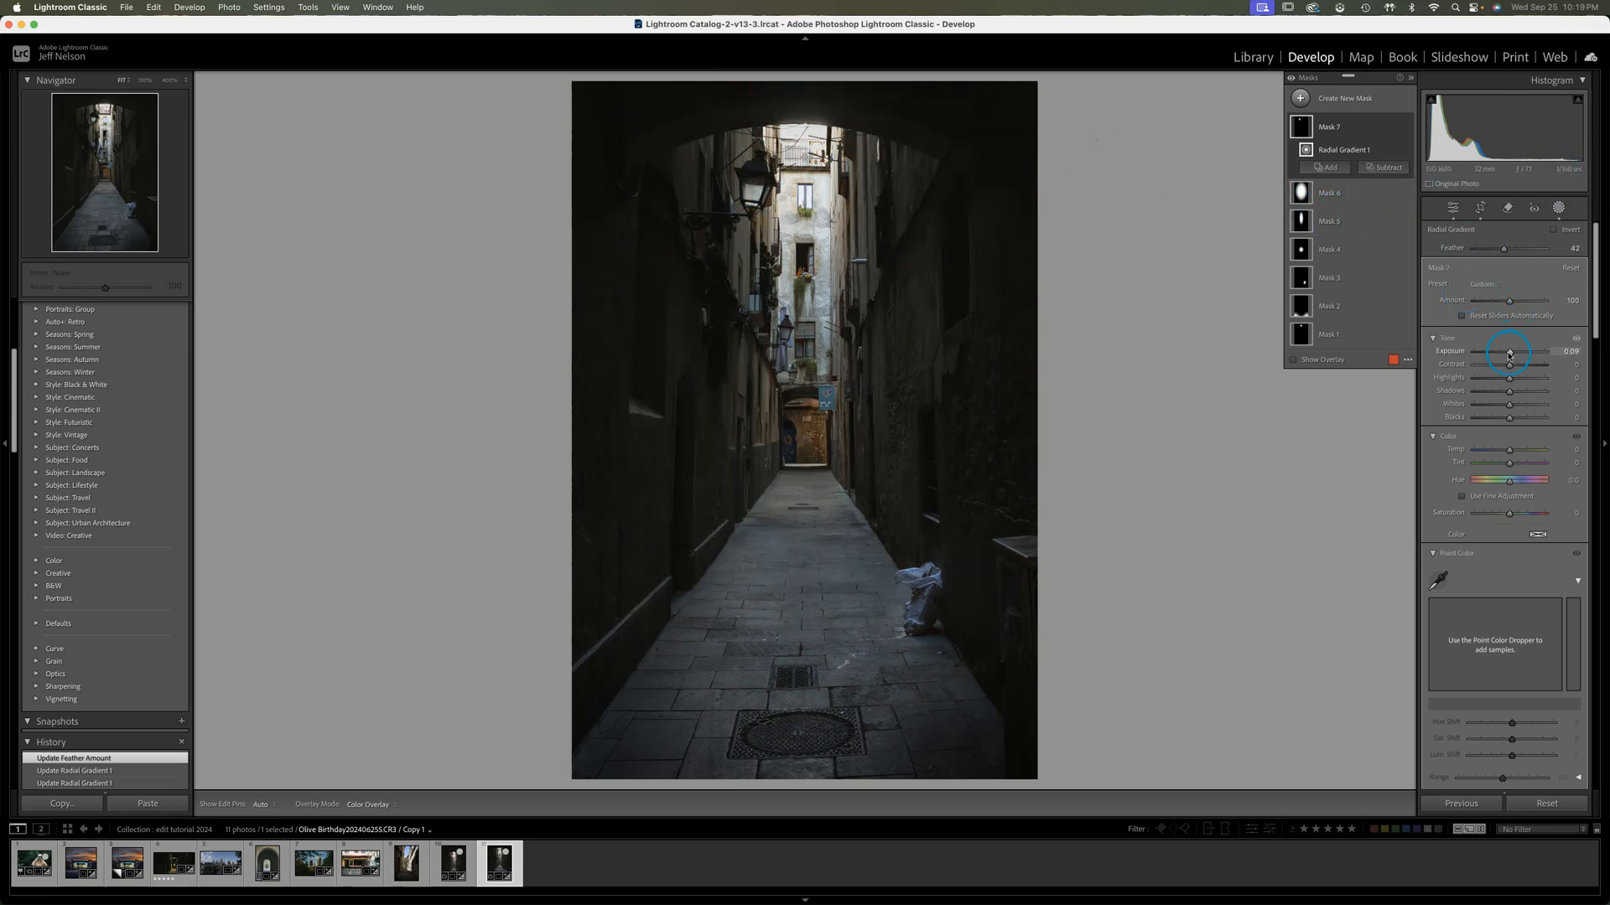
Set the lantern mask's Exposure to 0.09, Shadows to 20 and Temp to 15
{"action": "left_click_drag", "start_coordinate": [1510, 353], "coordinate": [1510, 355]}
{"action": "left_click", "coordinate": [1511, 396]}
{"action": "left_click_drag", "start_coordinate": [1510, 392], "coordinate": [1516, 392]}
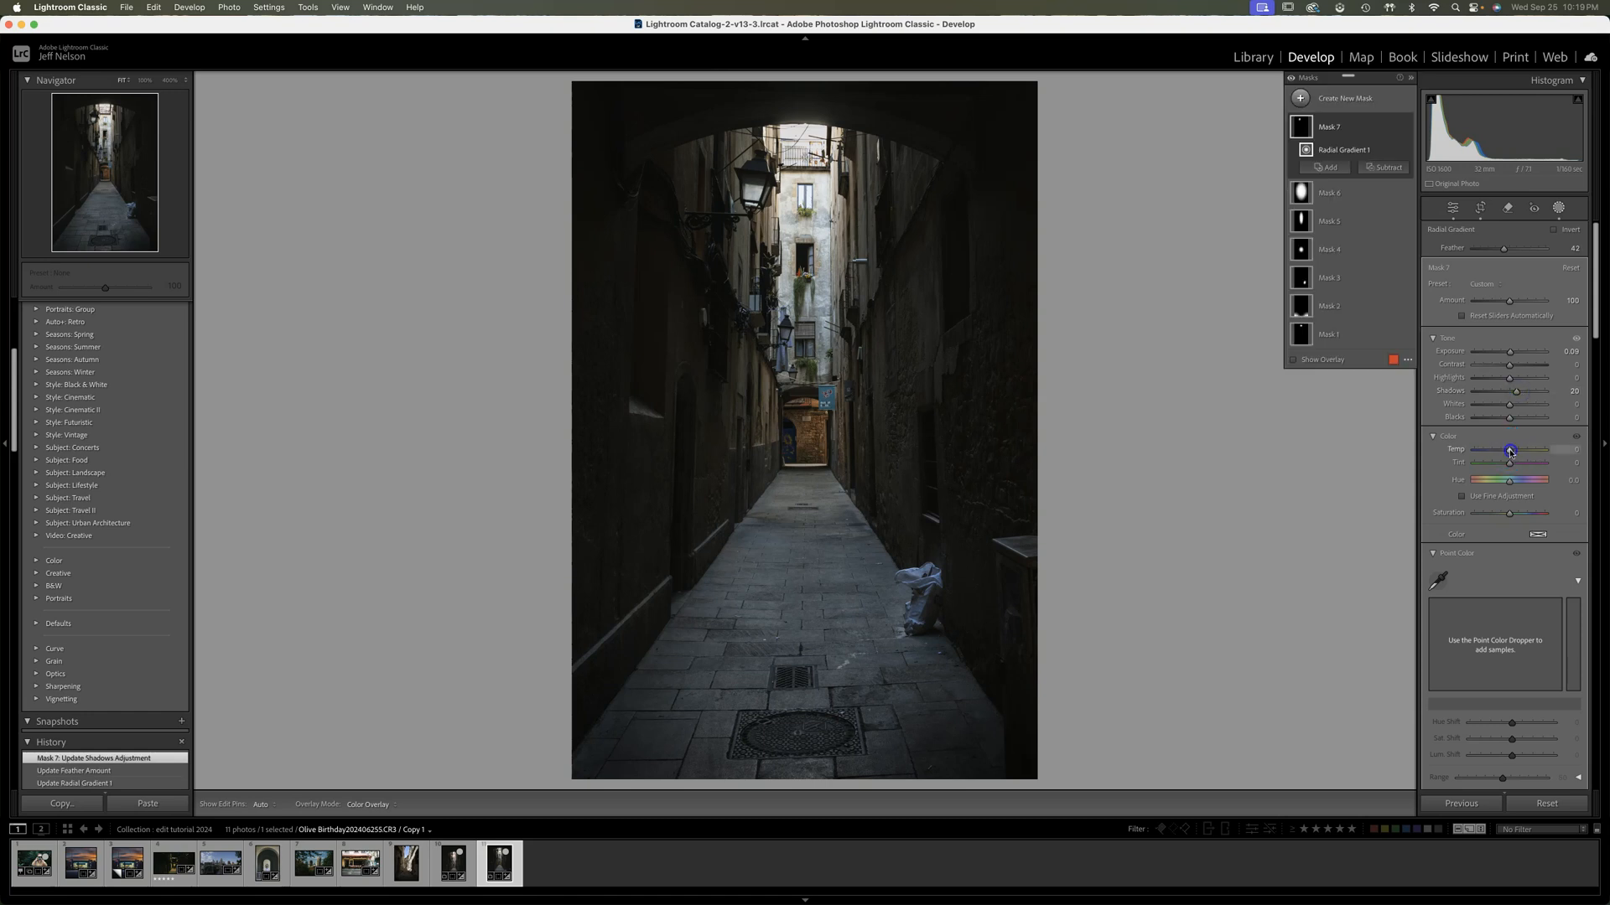
{"action": "left_click_drag", "start_coordinate": [1510, 453], "coordinate": [1514, 453]}
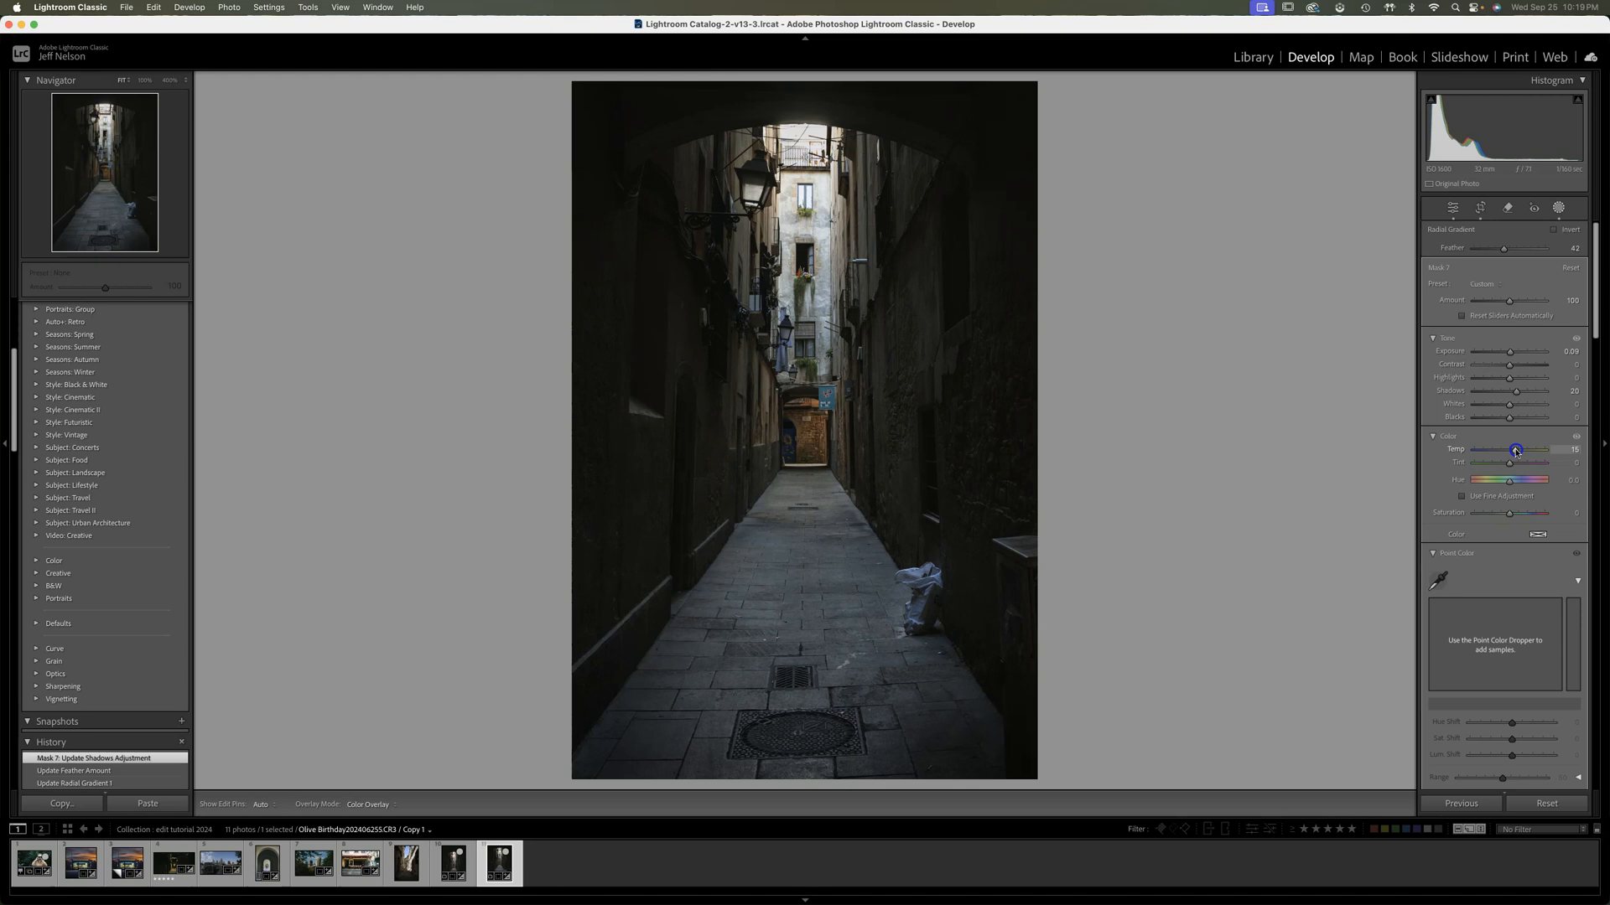
{"action": "left_click_drag", "start_coordinate": [1516, 452], "coordinate": [1516, 453]}
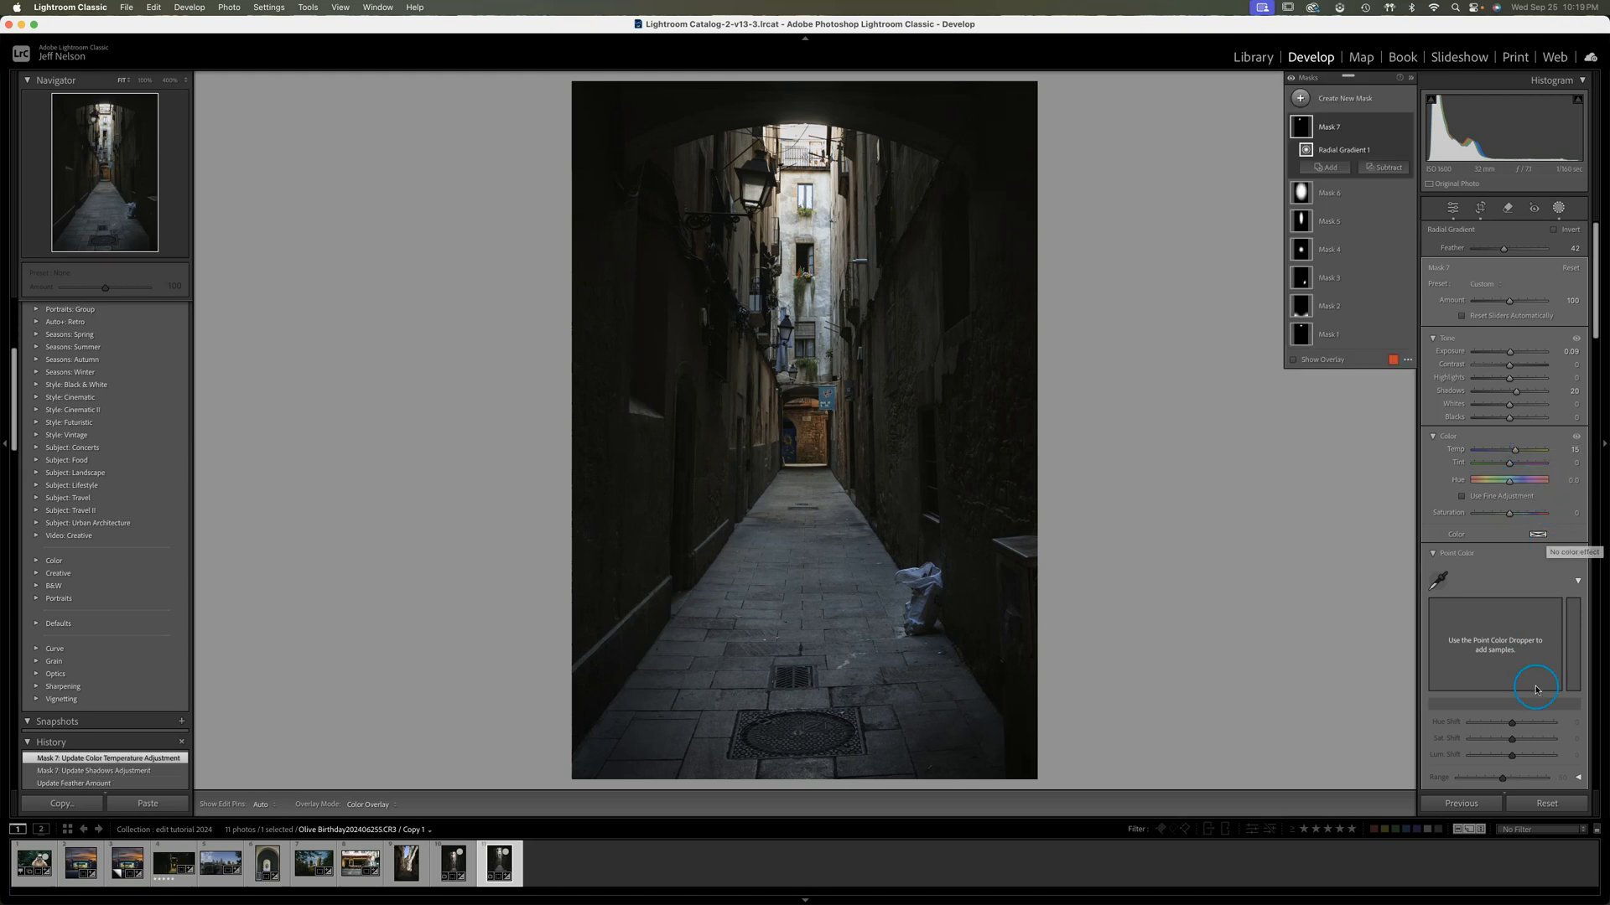
Slightly raise the lantern mask's Texture and Clarity, and set its Exposure to 0.03
{"action": "scroll", "coordinate": [1518, 704], "scroll_direction": "down", "scroll_amount": 2}
{"action": "scroll", "coordinate": [1516, 704], "scroll_direction": "down", "scroll_amount": 9}
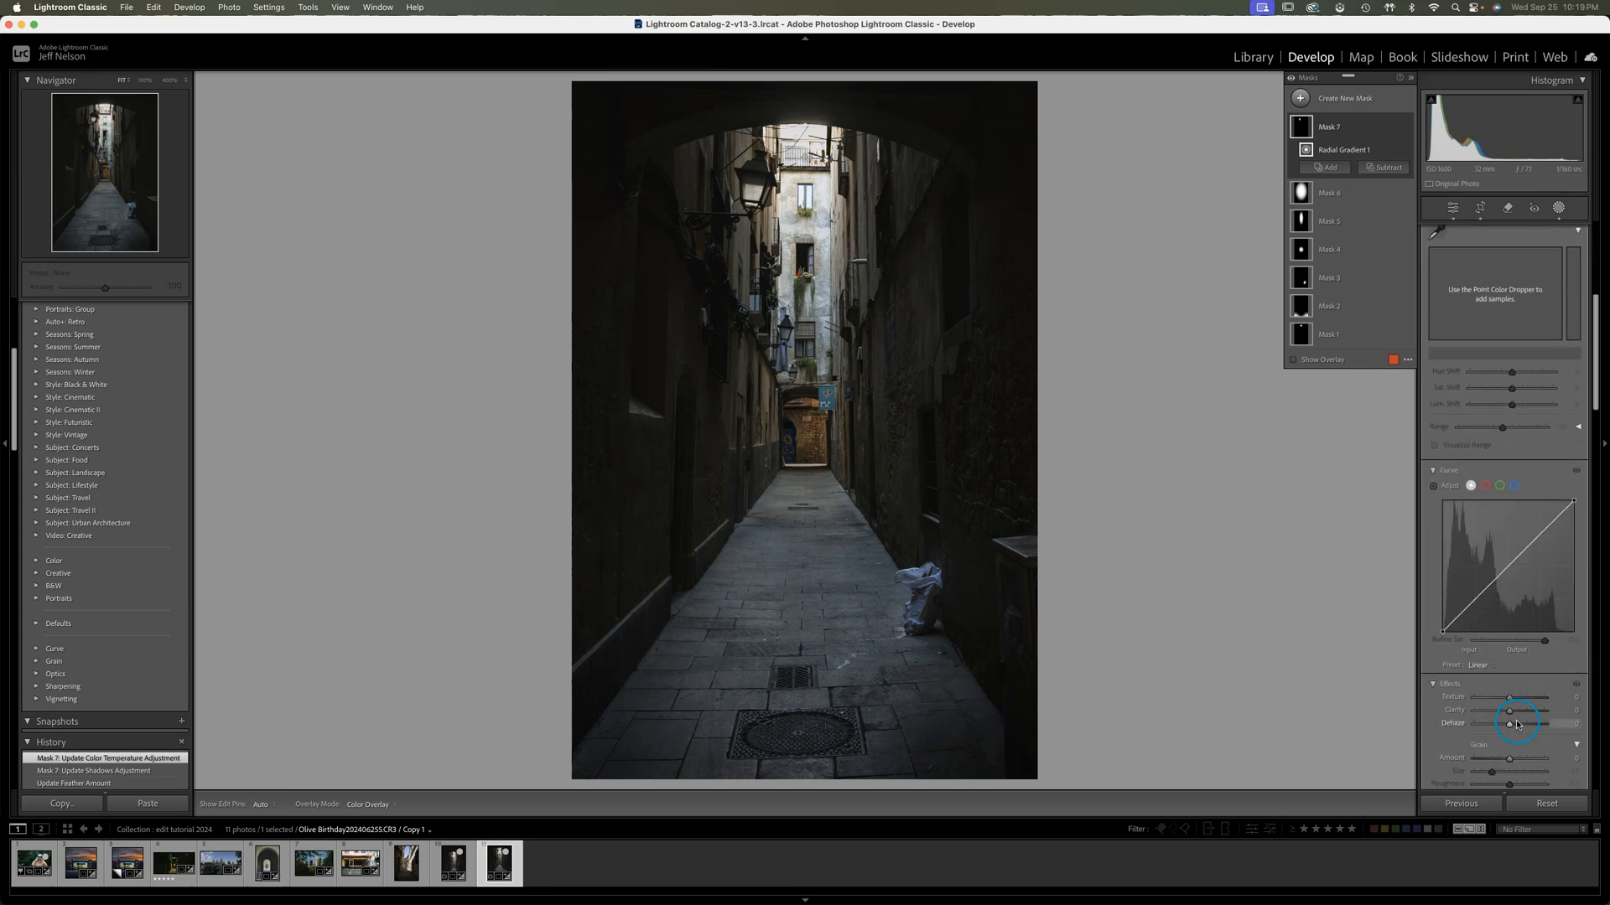
{"action": "left_click_drag", "start_coordinate": [1510, 651], "coordinate": [1512, 667]}
{"action": "scroll", "coordinate": [1510, 615], "scroll_direction": "up", "scroll_amount": 5}
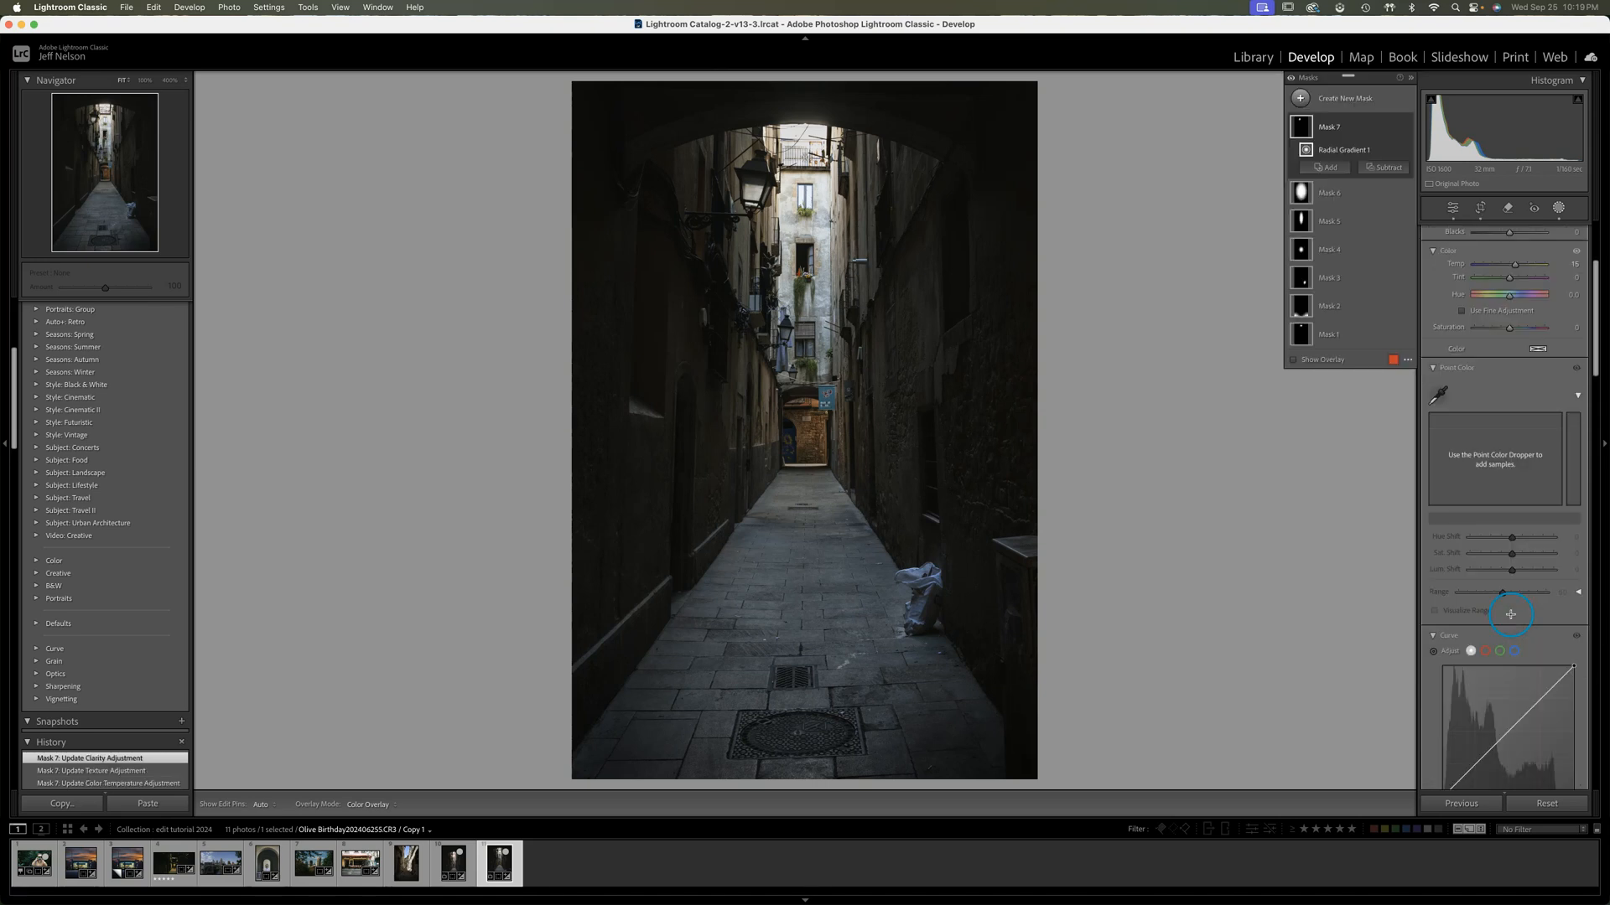
{"action": "scroll", "coordinate": [1510, 614], "scroll_direction": "up", "scroll_amount": 3}
{"action": "scroll", "coordinate": [1531, 574], "scroll_direction": "up", "scroll_amount": 1}
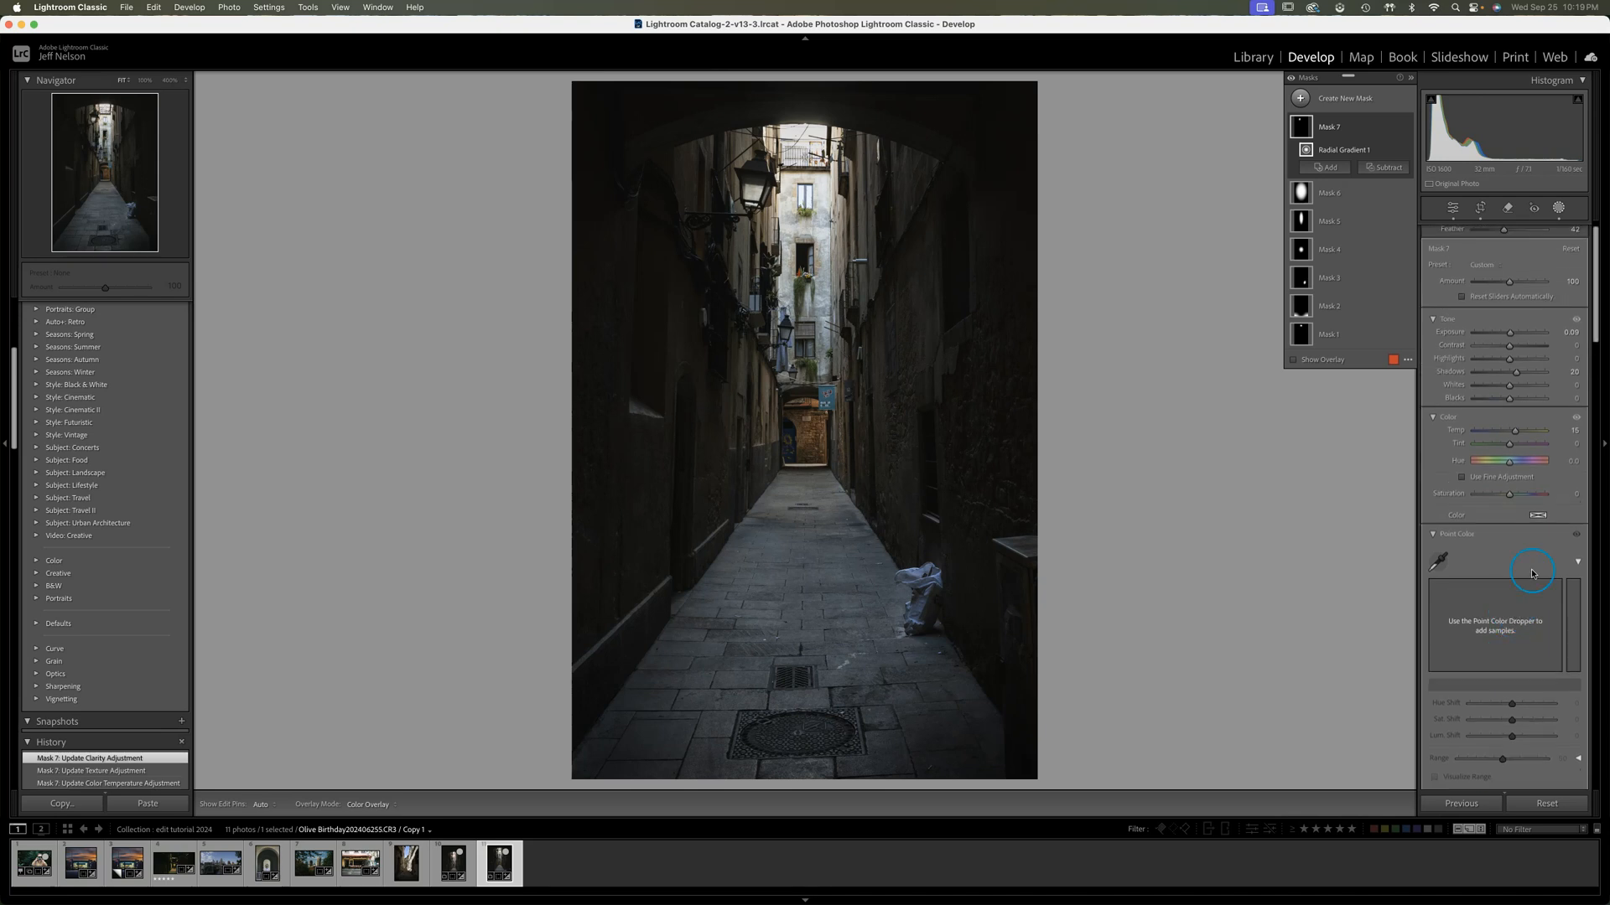
{"action": "left_click_drag", "start_coordinate": [1510, 332], "coordinate": [1510, 333]}
{"action": "left_click", "coordinate": [1498, 521]}
{"action": "left_click", "coordinate": [1315, 483]}
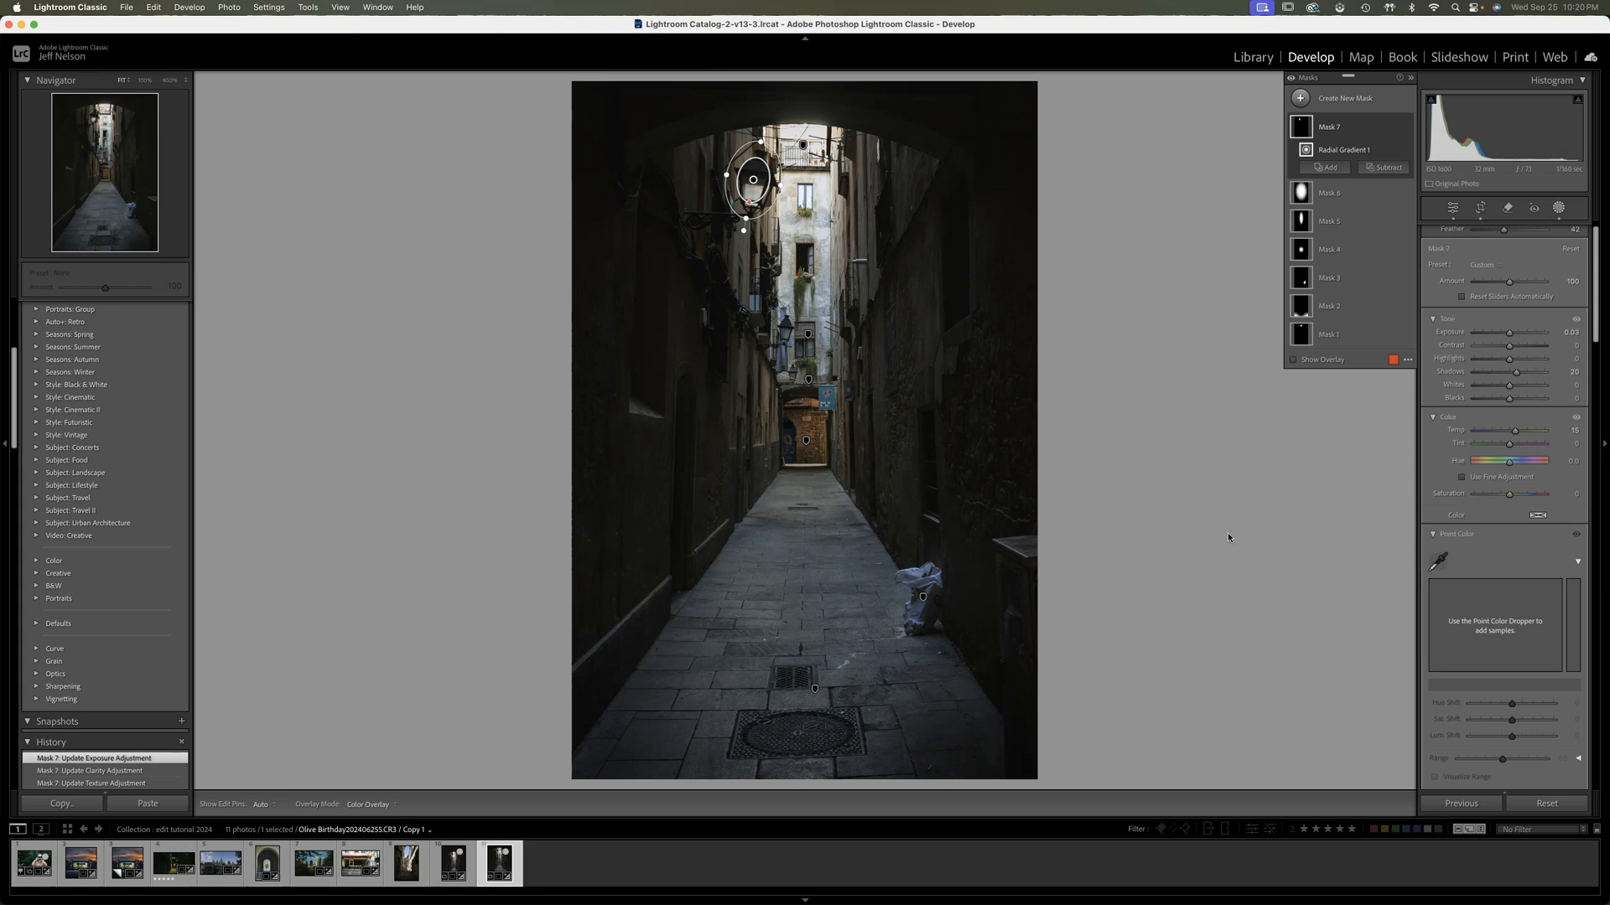
{"action": "left_click", "coordinate": [1211, 514]}
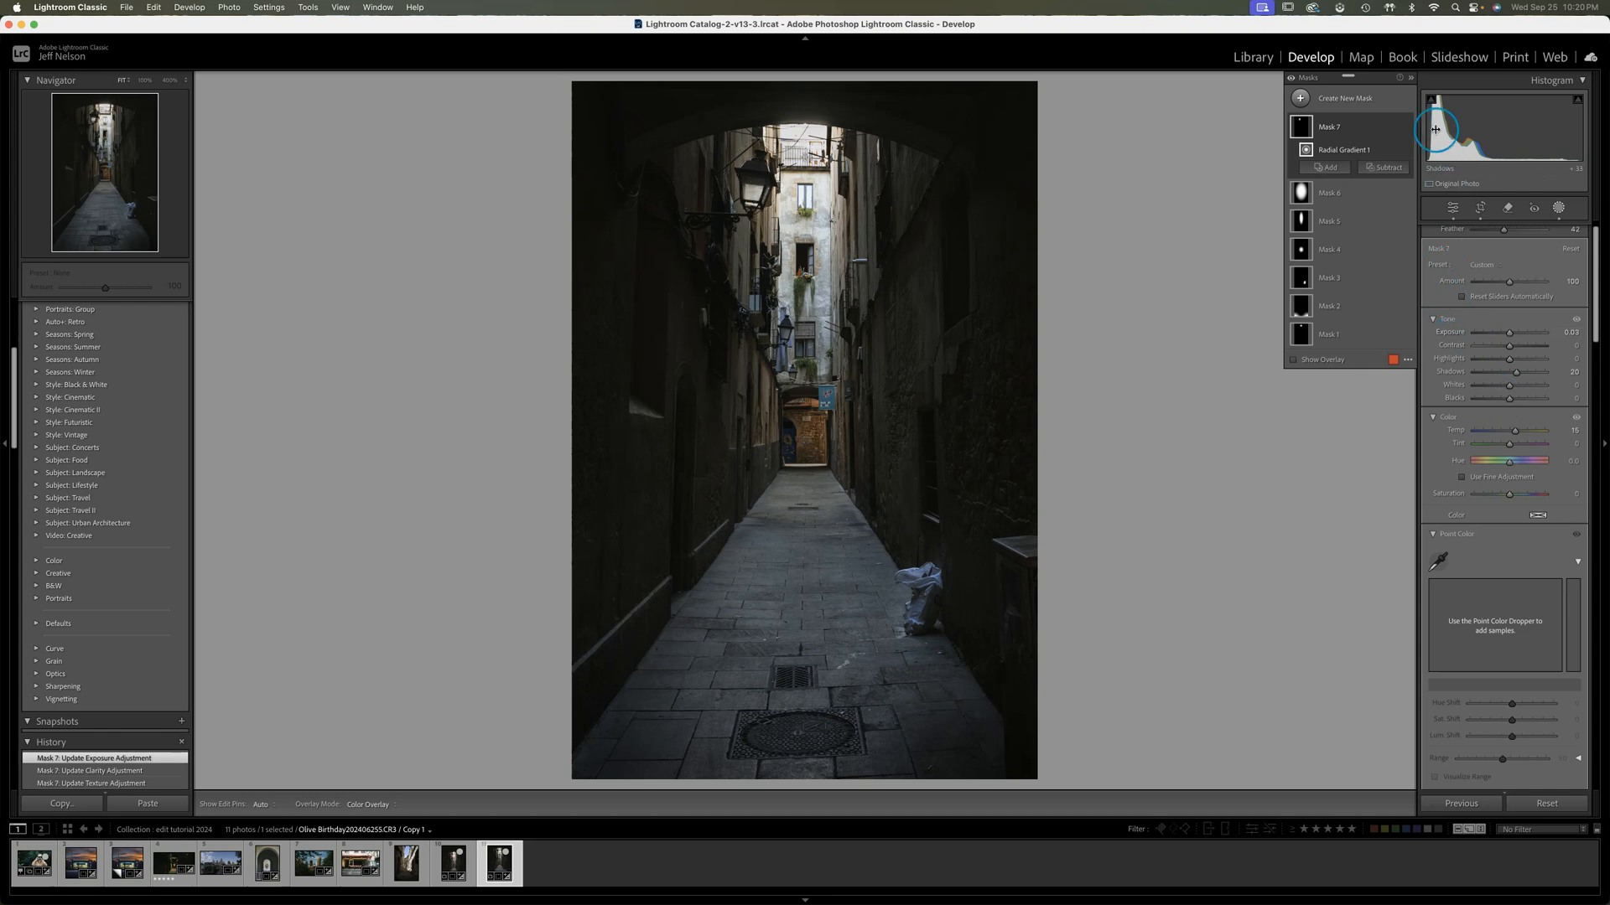
{"action": "left_click", "coordinate": [1253, 656]}
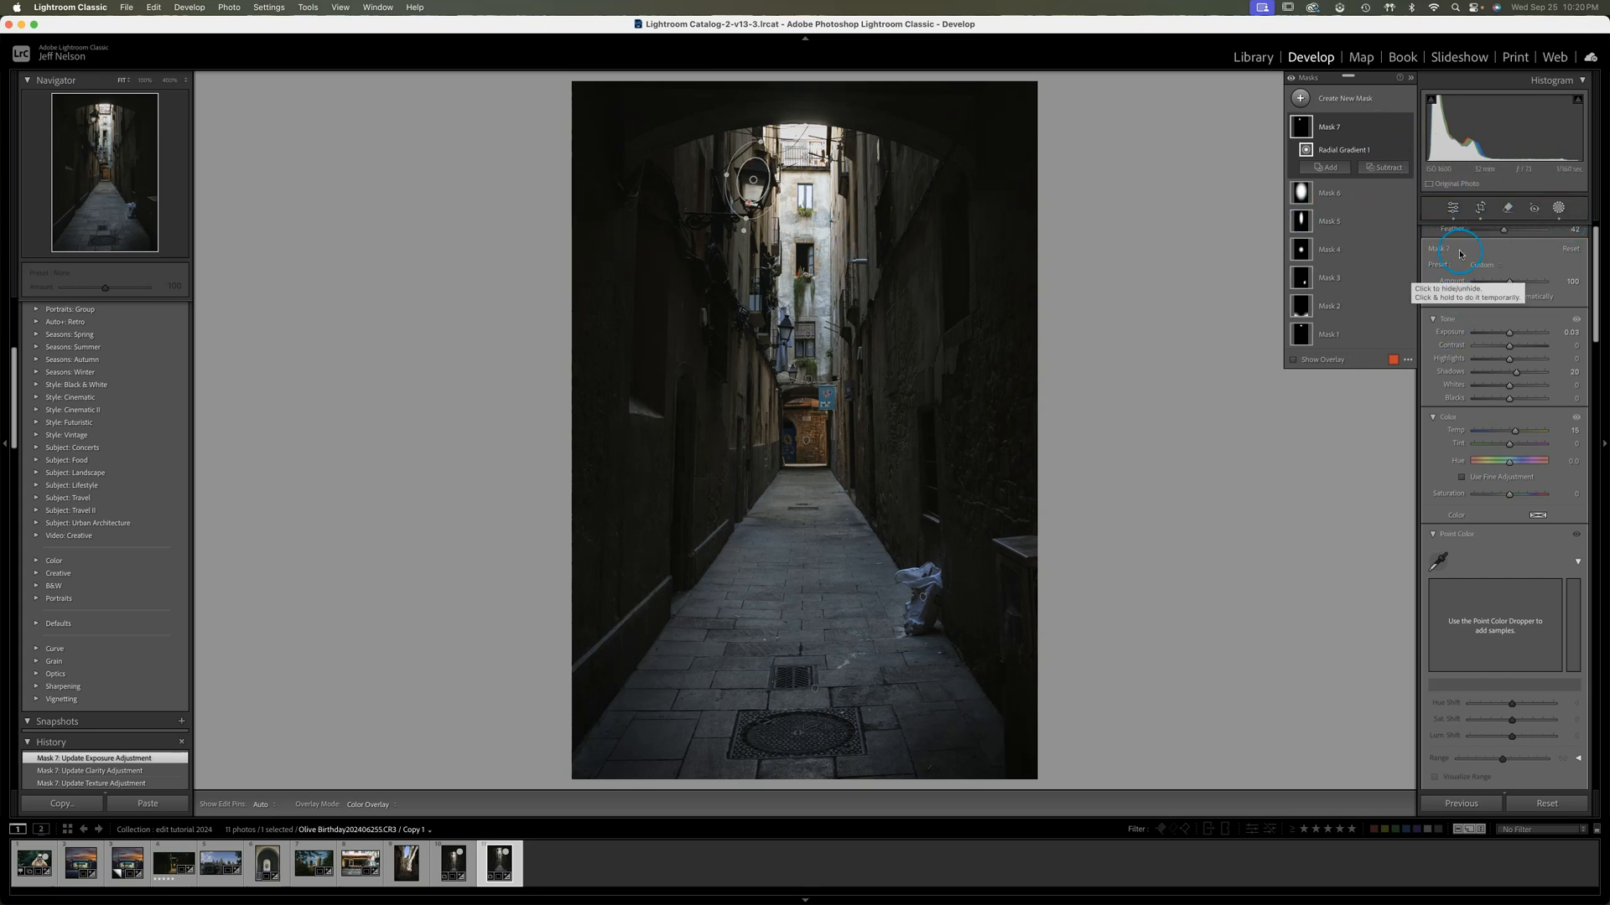
Leave masking and use Color Grading to tint the shadows blue, with Hue 241 and Saturation 20
{"action": "left_click", "coordinate": [1454, 209]}
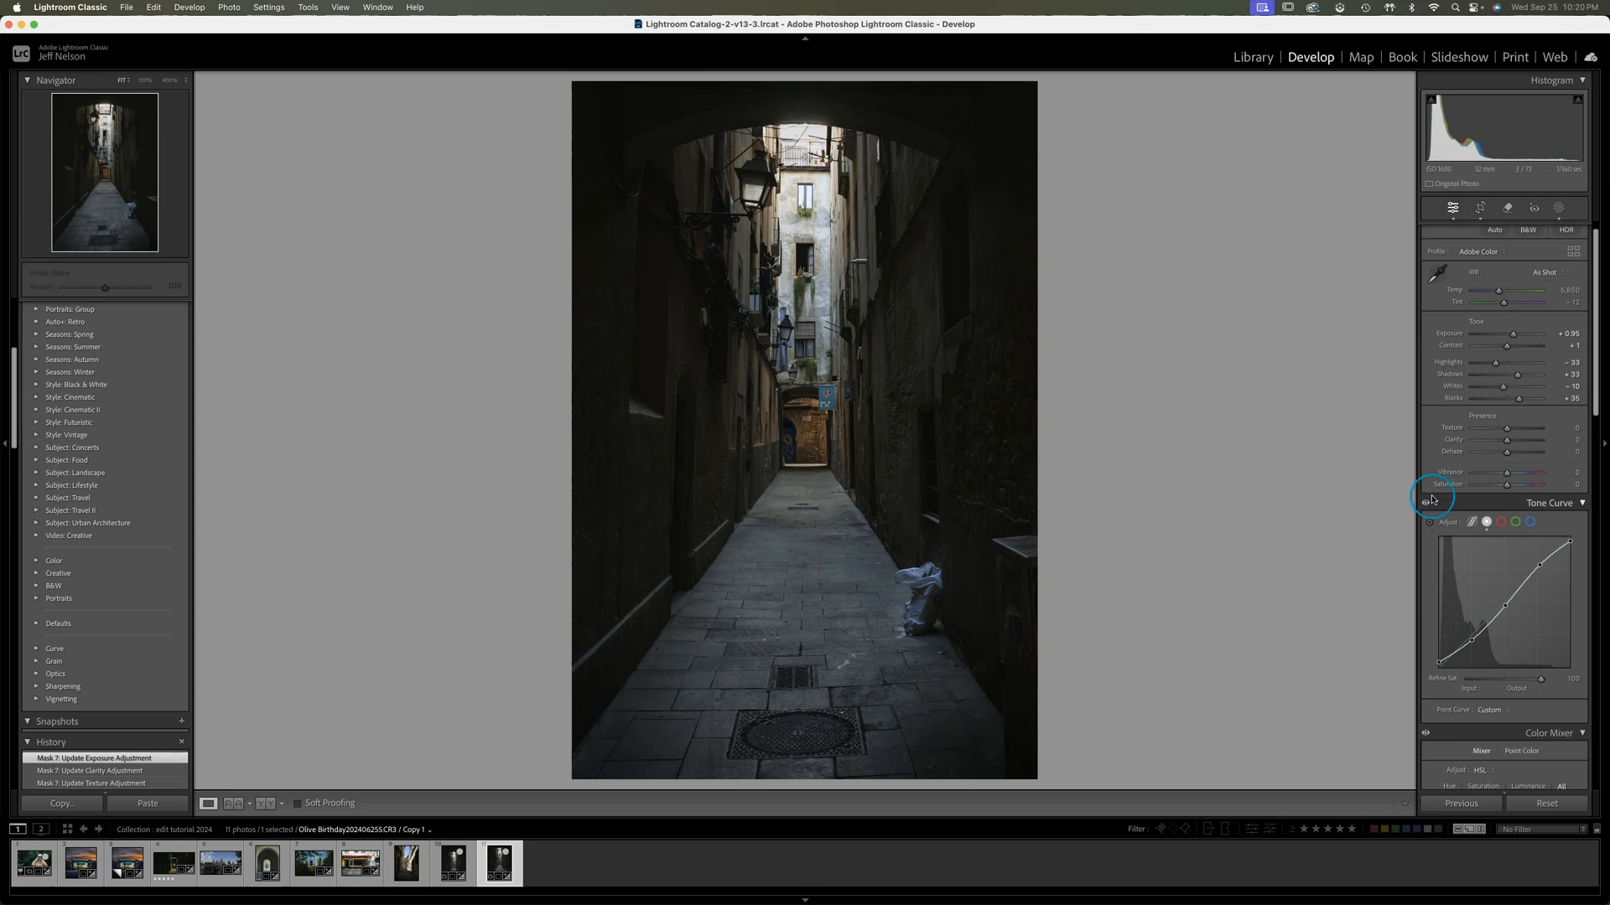
{"action": "scroll", "coordinate": [1493, 570], "scroll_direction": "down", "scroll_amount": 15}
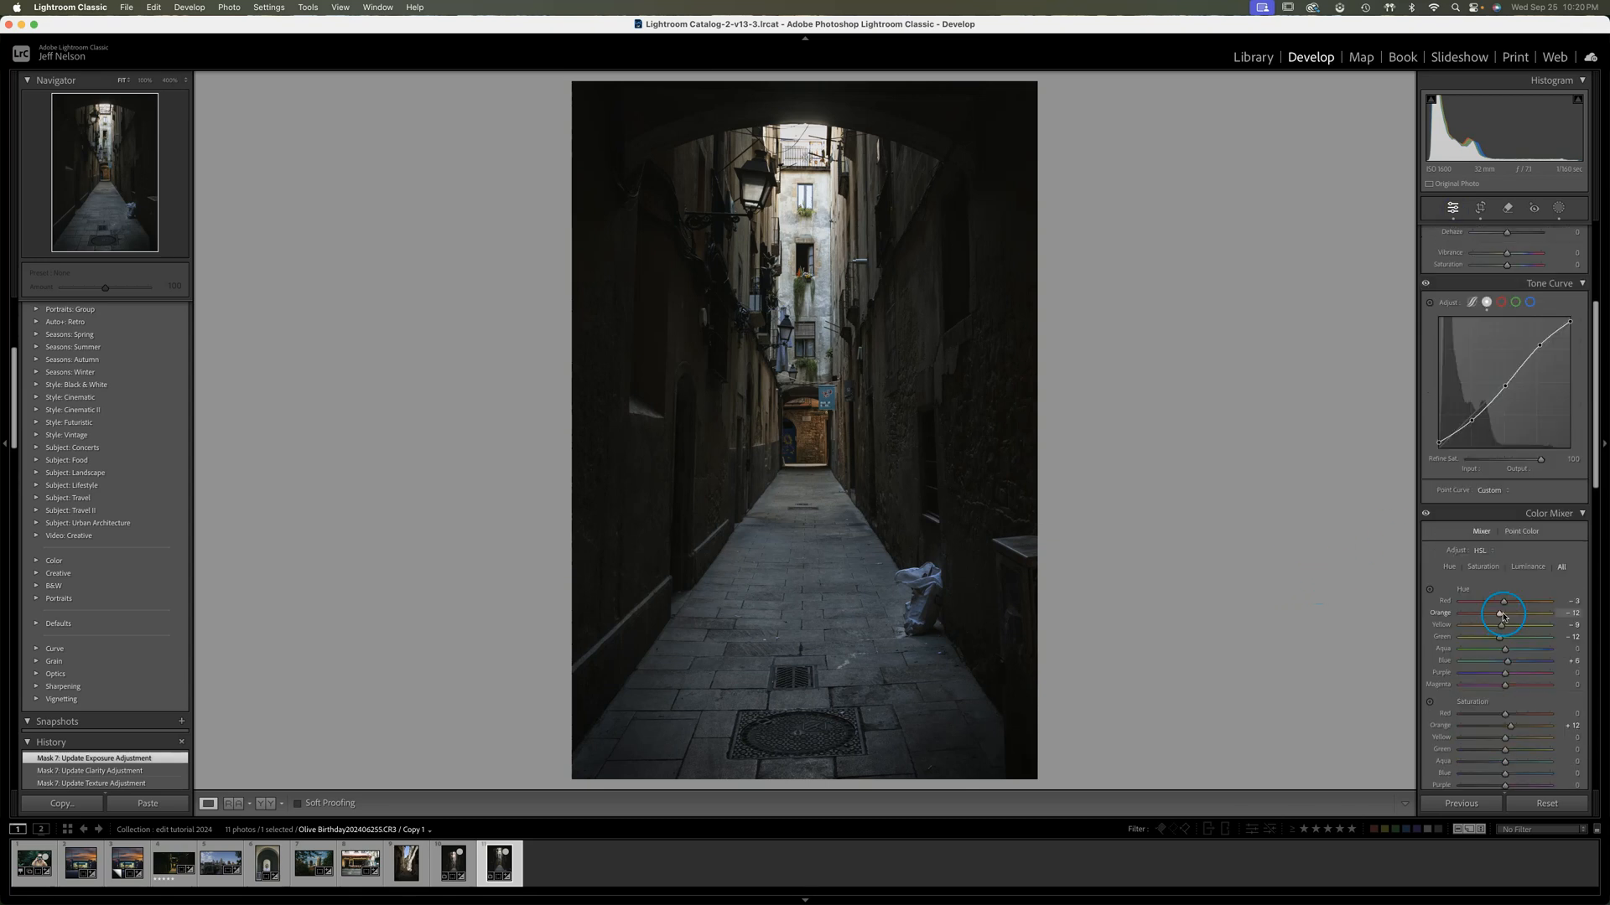
{"action": "scroll", "coordinate": [1502, 601], "scroll_direction": "down", "scroll_amount": 2}
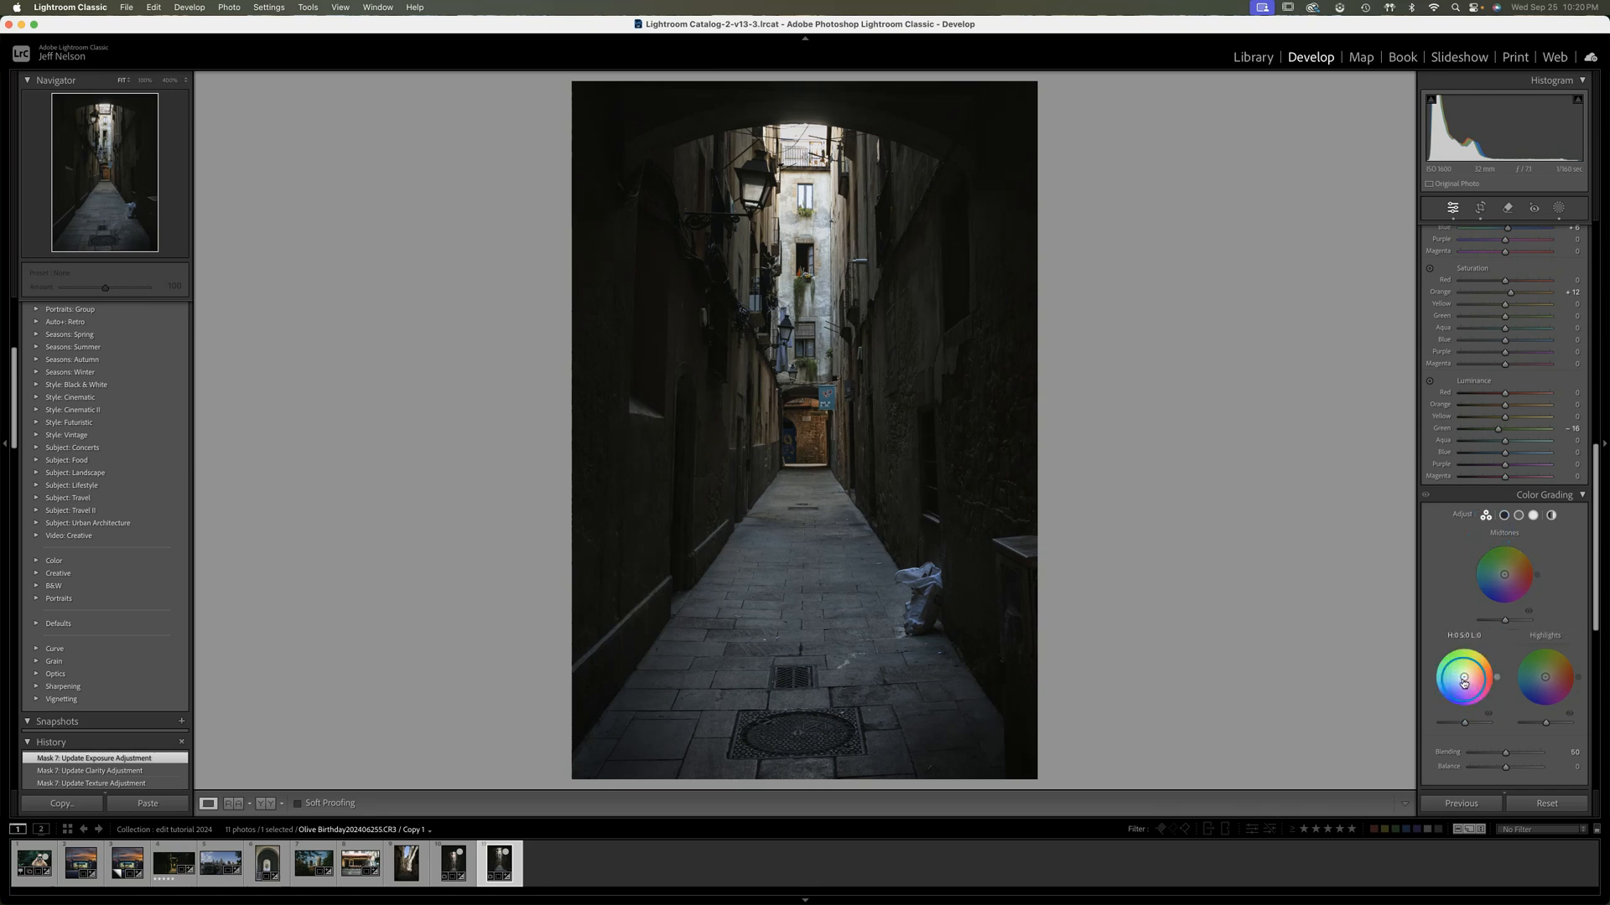
{"action": "left_click_drag", "start_coordinate": [1463, 680], "coordinate": [1459, 688]}
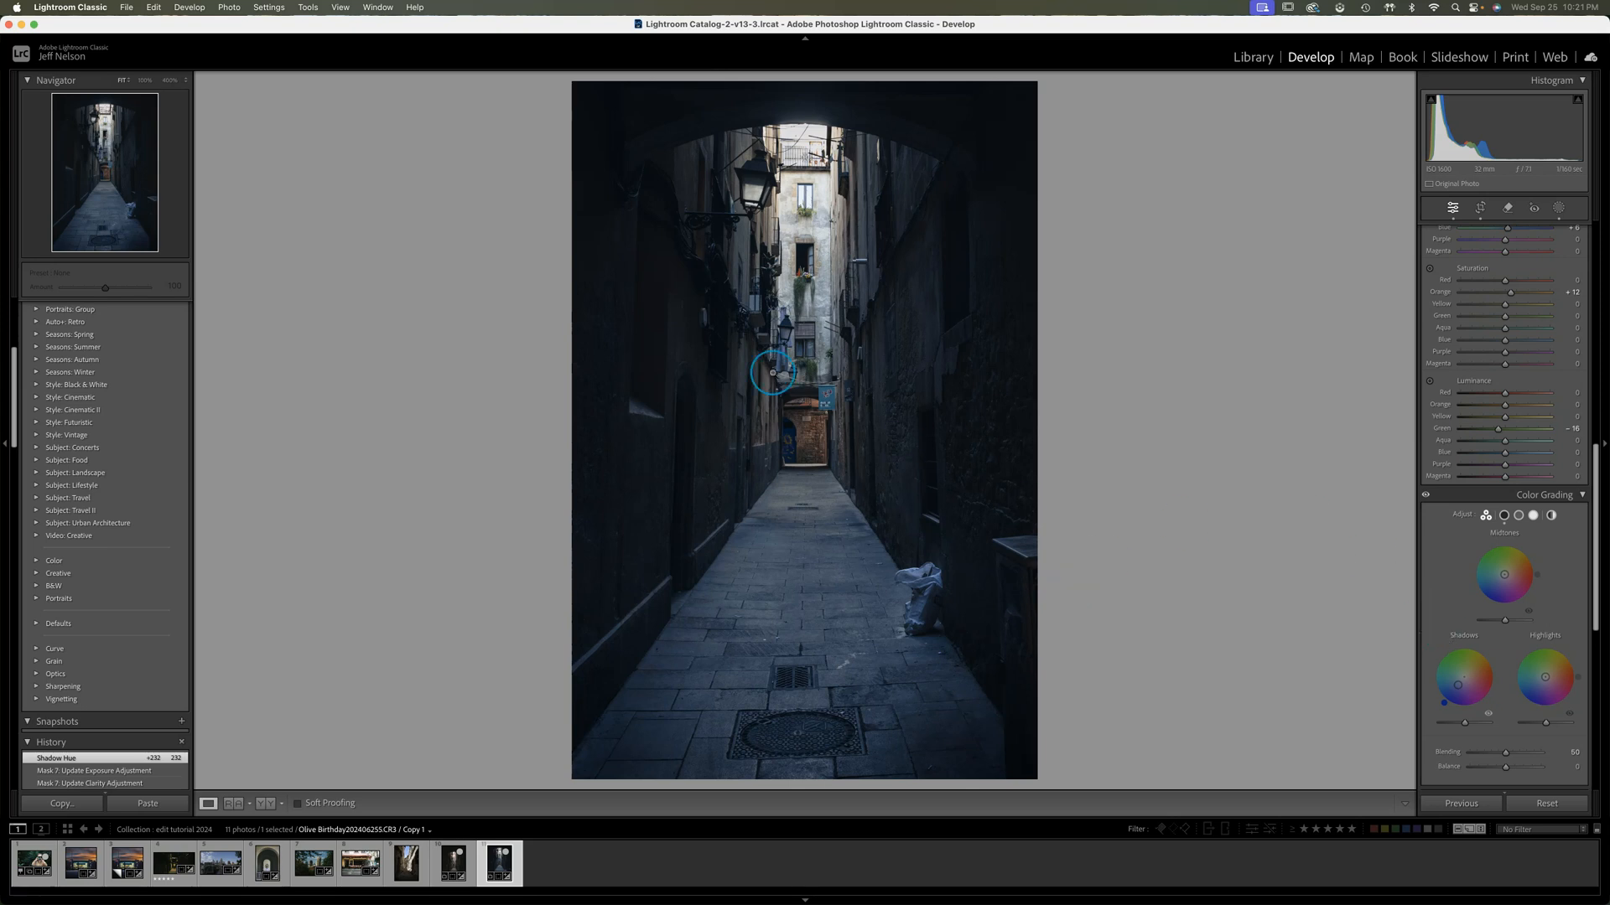
{"action": "left_click_drag", "start_coordinate": [1472, 678], "coordinate": [1464, 678]}
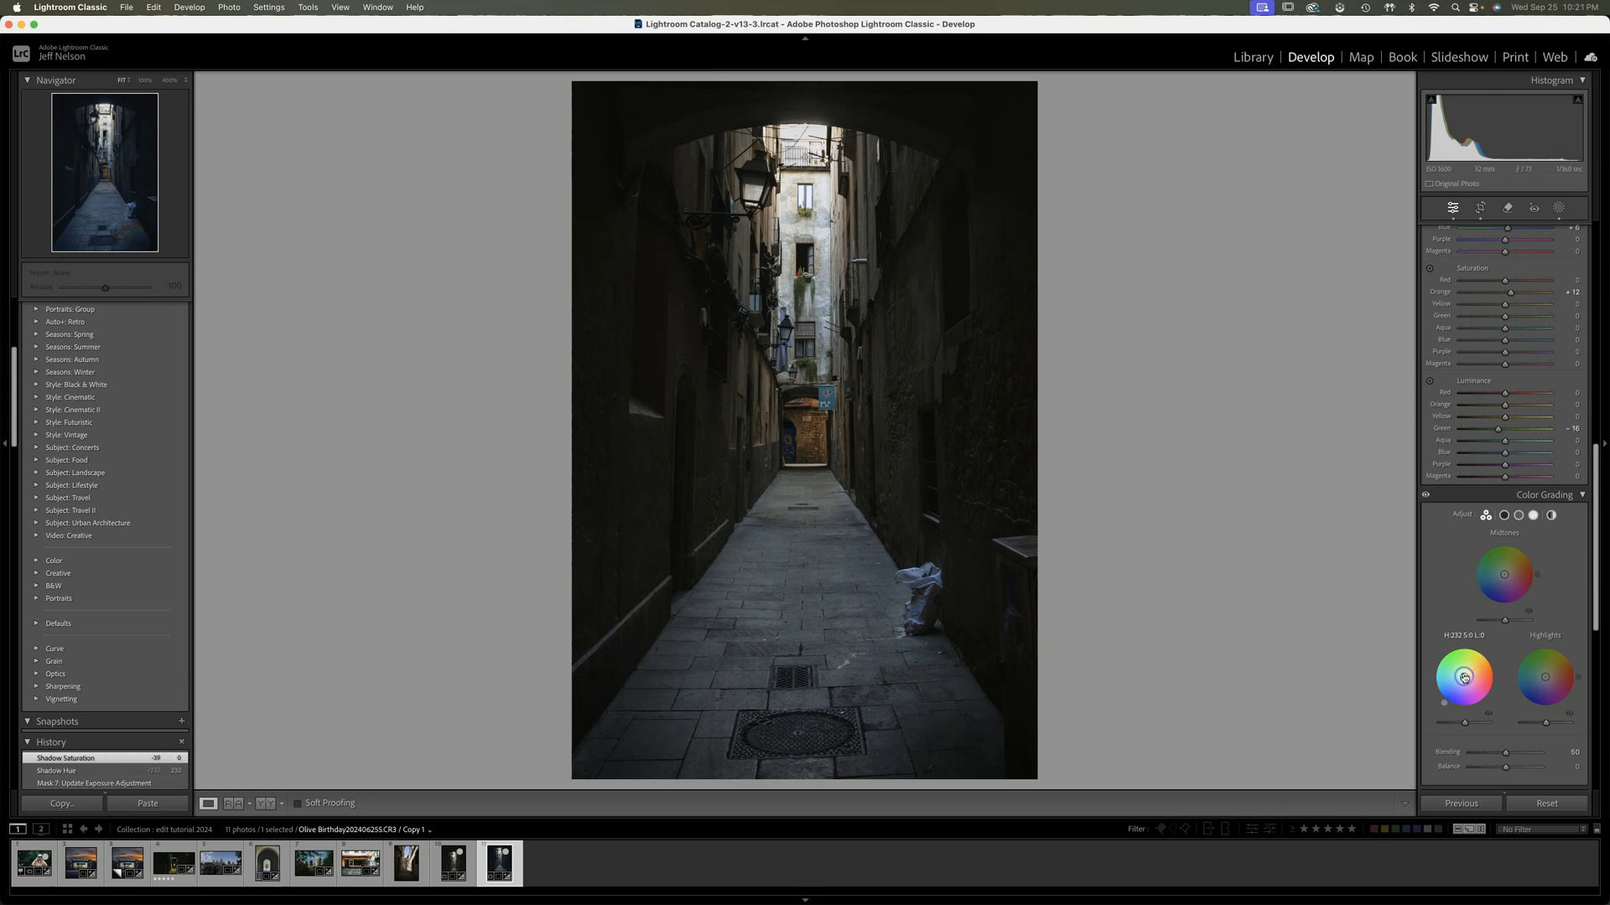
{"action": "left_click_drag", "start_coordinate": [1461, 681], "coordinate": [1433, 708]}
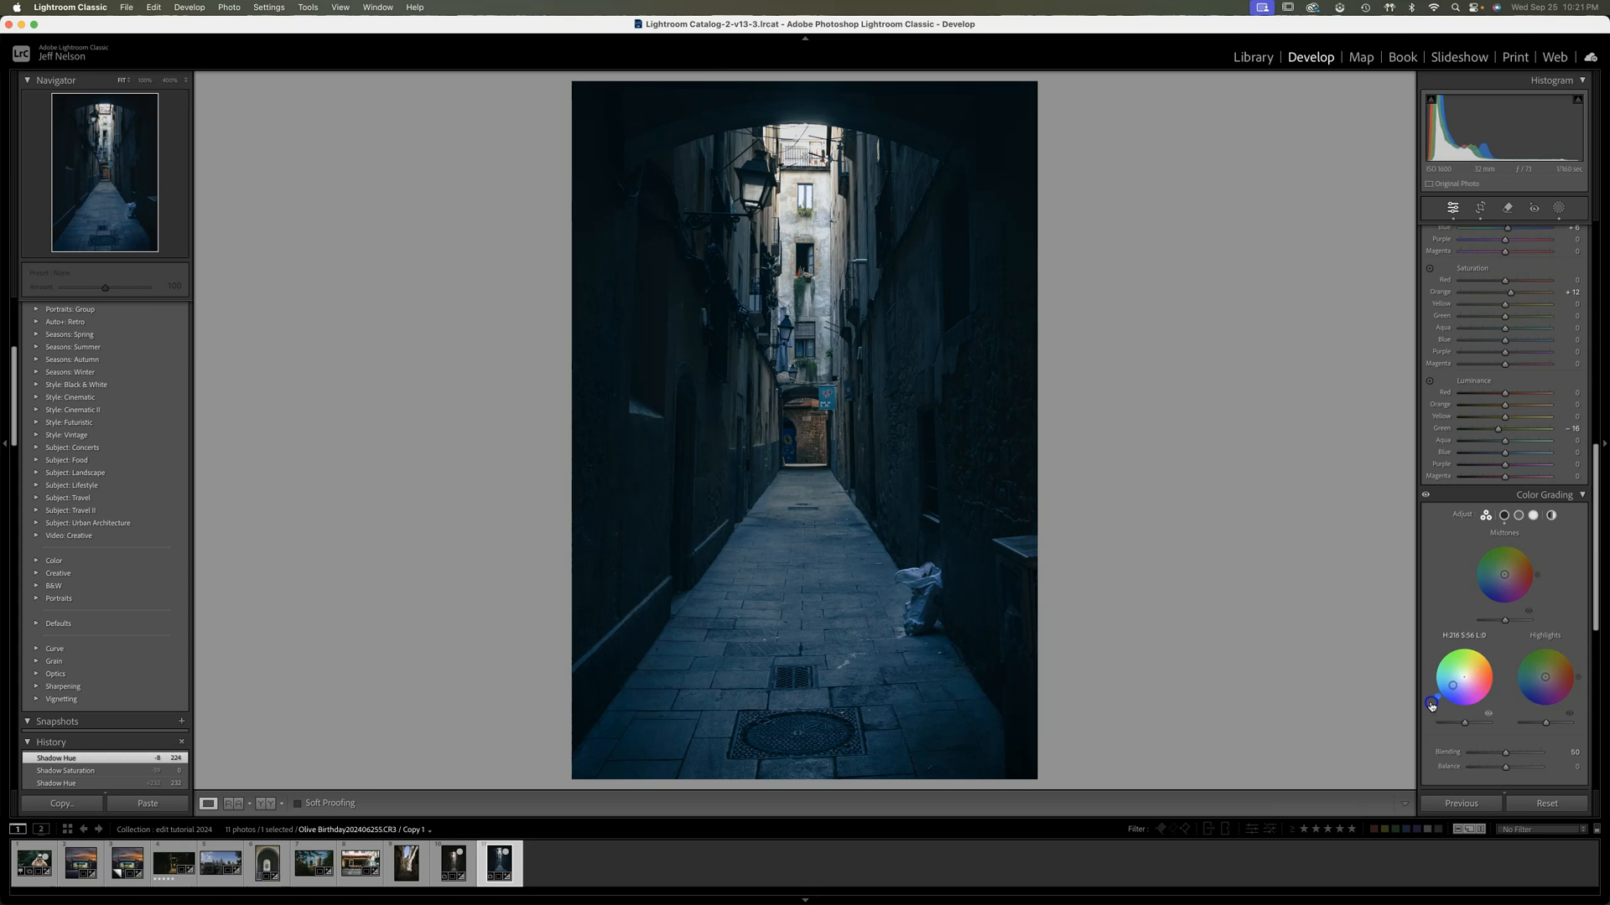
{"action": "left_click_drag", "start_coordinate": [1436, 709], "coordinate": [1460, 683]}
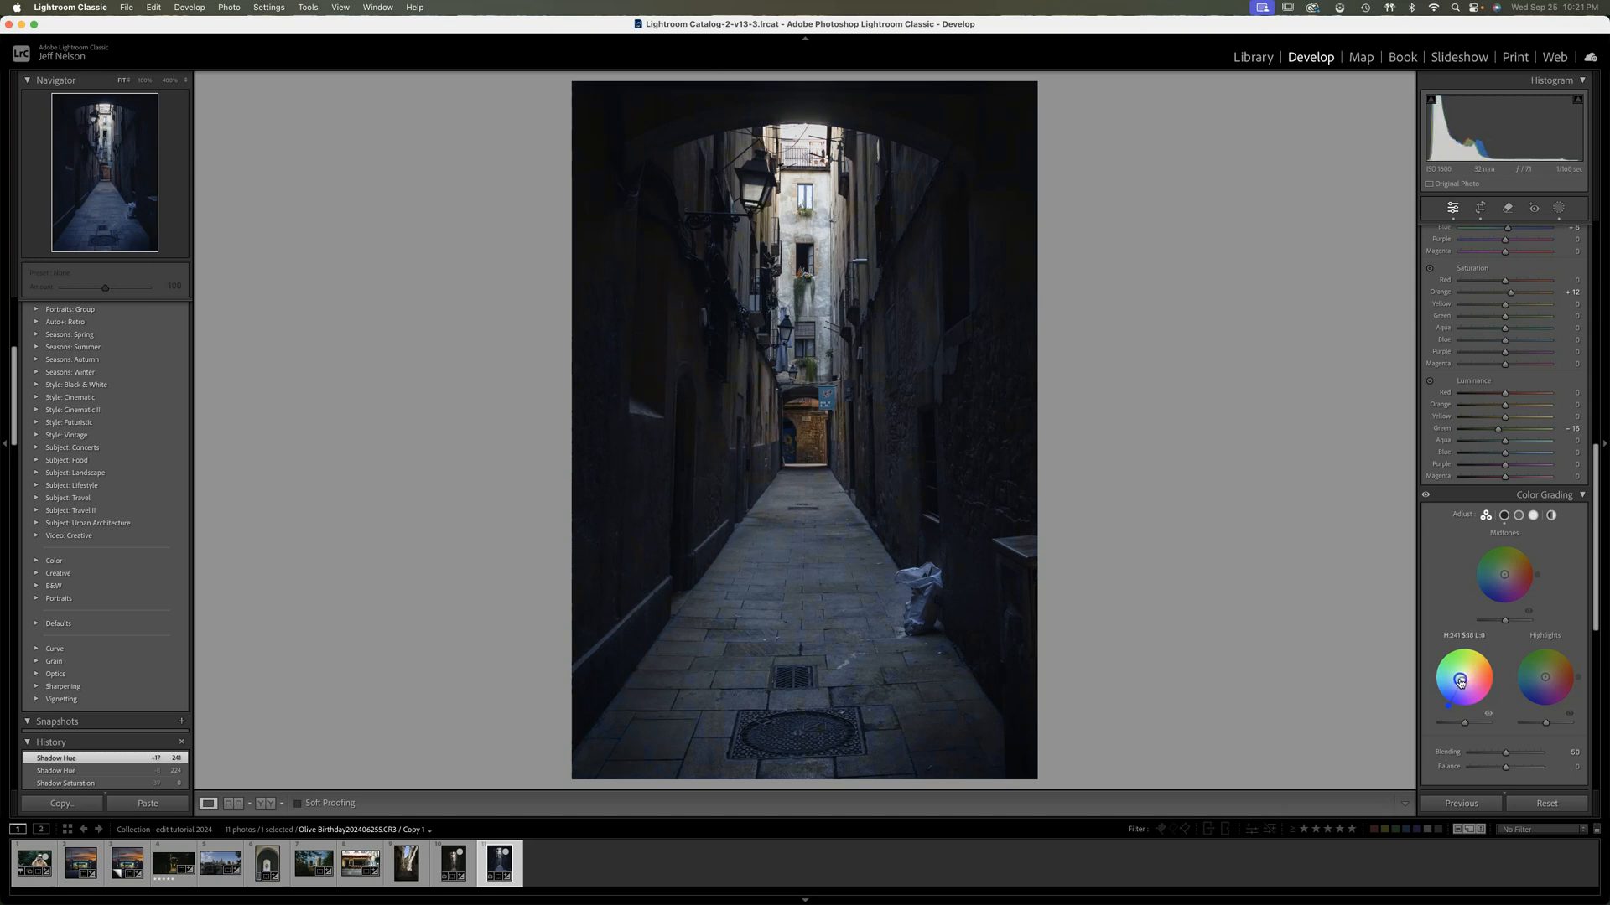
{"action": "left_click_drag", "start_coordinate": [1461, 679], "coordinate": [1459, 681]}
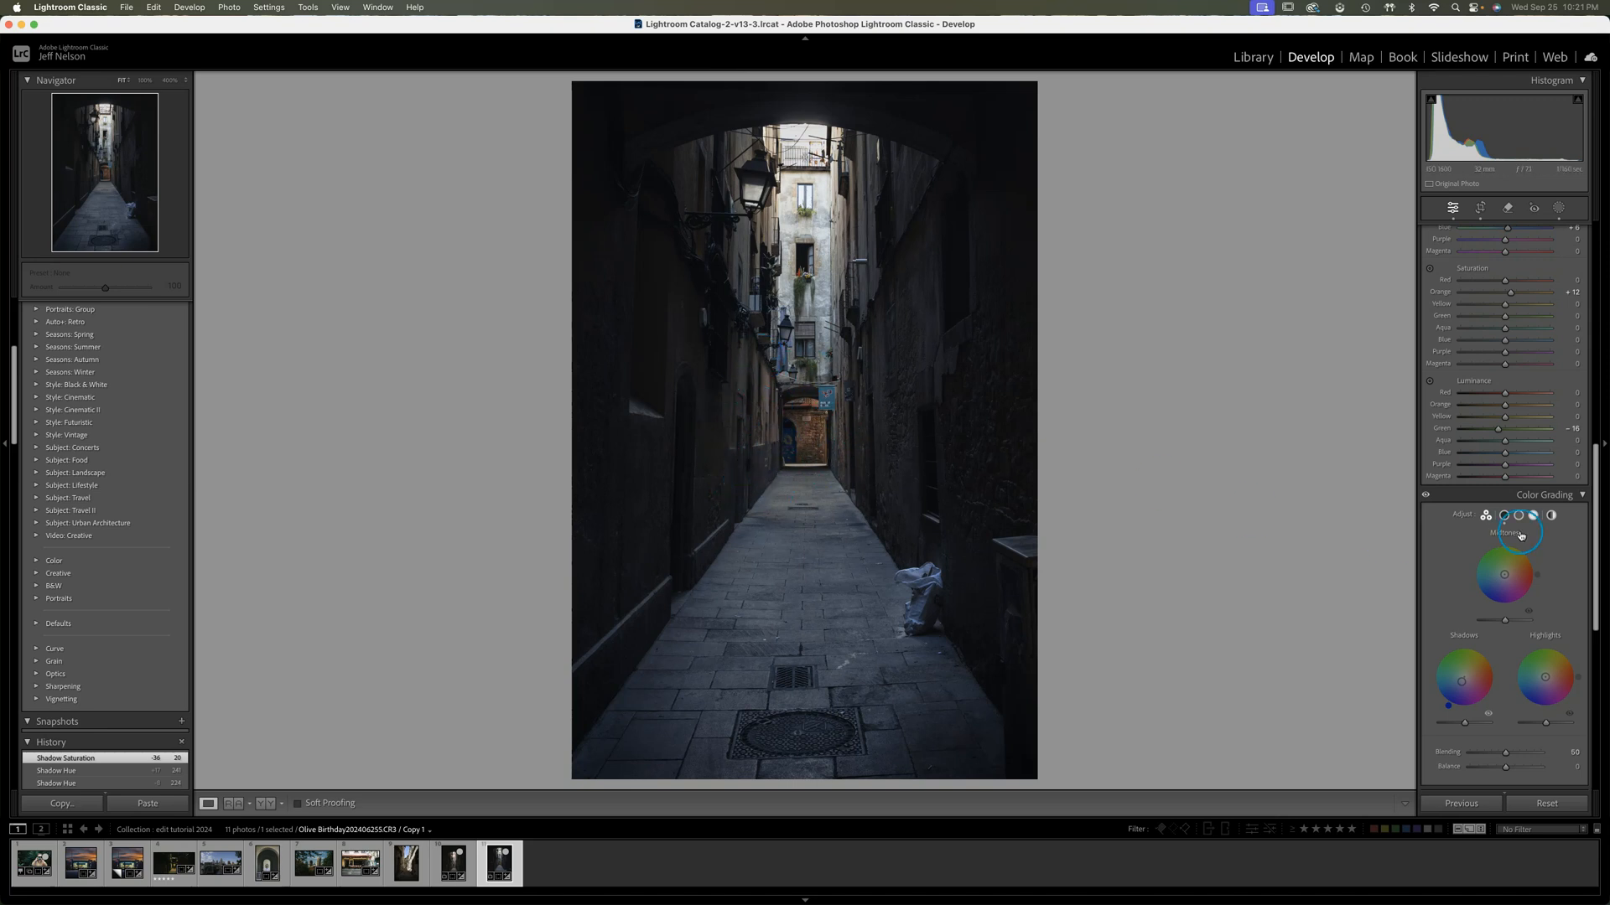
Color grade the midtones with a warm orange tint at Saturation 14 and the highlights with a light warm tint at Hue 7
{"action": "left_click_drag", "start_coordinate": [1540, 578], "coordinate": [1531, 560]}
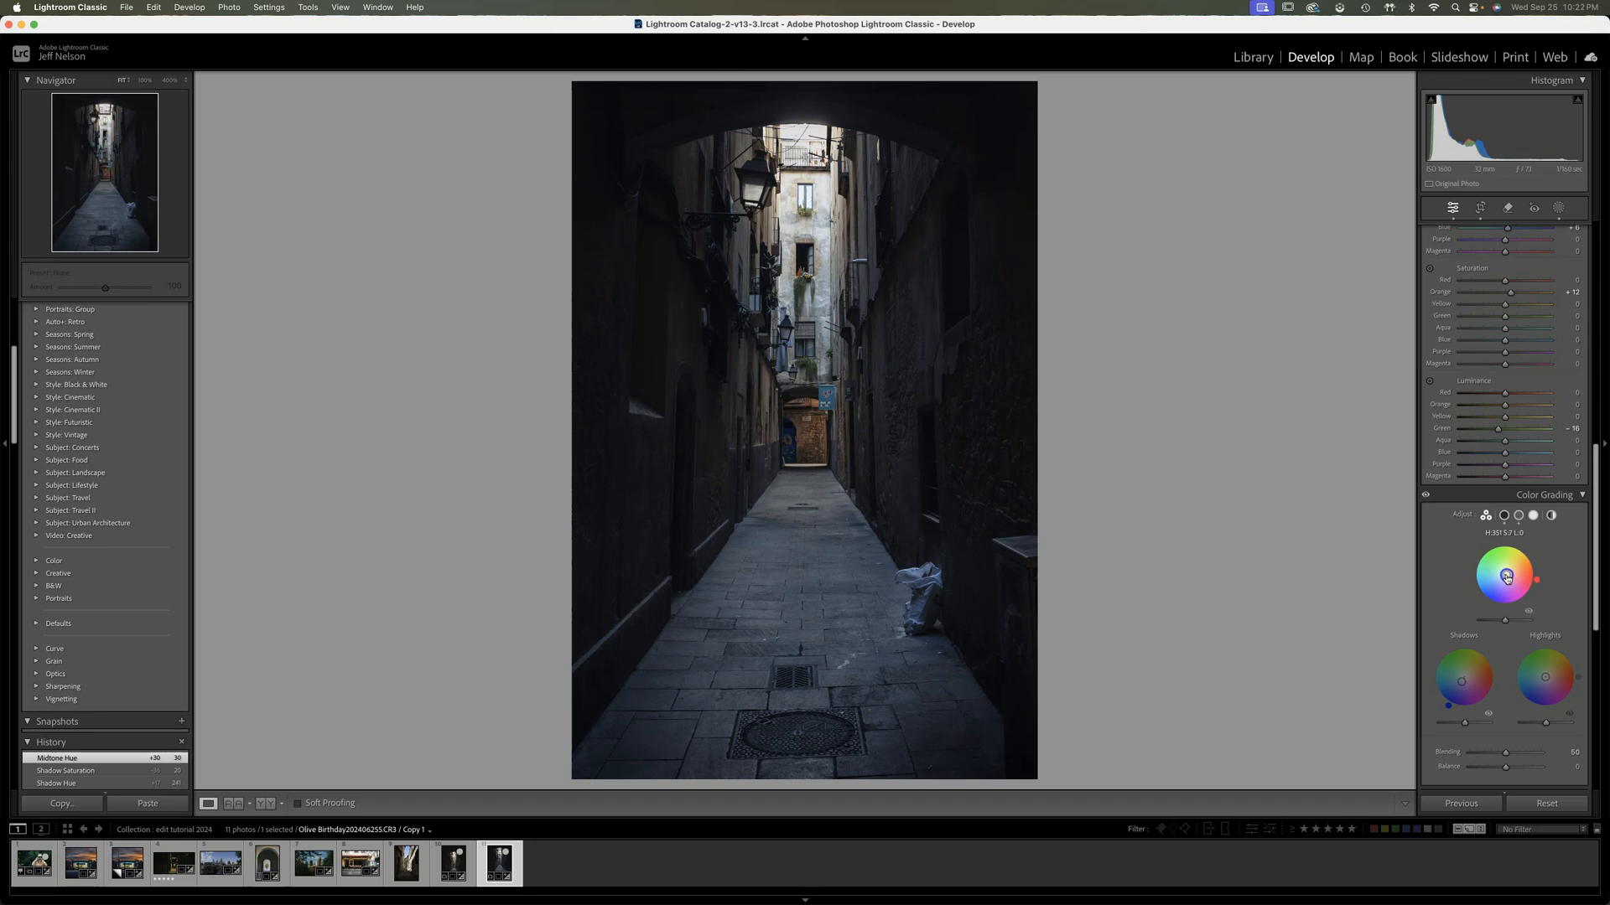
{"action": "mouse_move", "coordinate": [1537, 573]}
{"action": "left_mouse_down"}
{"action": "mouse_move", "coordinate": [1534, 547]}
{"action": "mouse_move", "coordinate": [1540, 571]}
{"action": "left_mouse_up"}
{"action": "left_click_drag", "start_coordinate": [1537, 568], "coordinate": [1535, 564]}
{"action": "left_click_drag", "start_coordinate": [1510, 574], "coordinate": [1508, 575]}
{"action": "left_click_drag", "start_coordinate": [1506, 575], "coordinate": [1507, 575]}
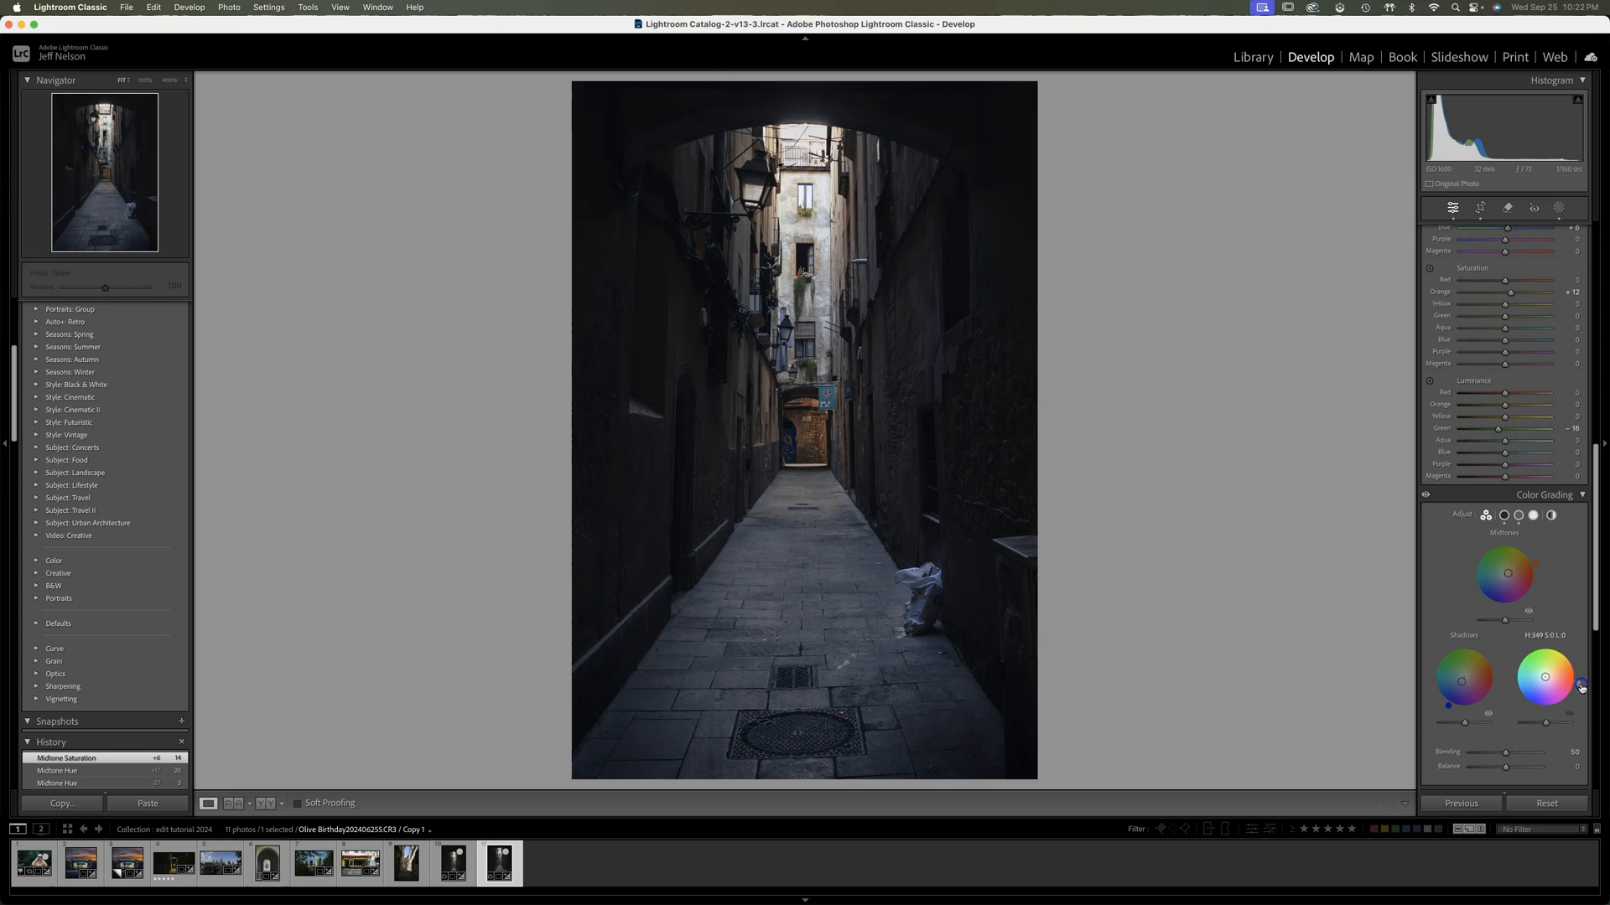
{"action": "left_click_drag", "start_coordinate": [1545, 679], "coordinate": [1588, 674]}
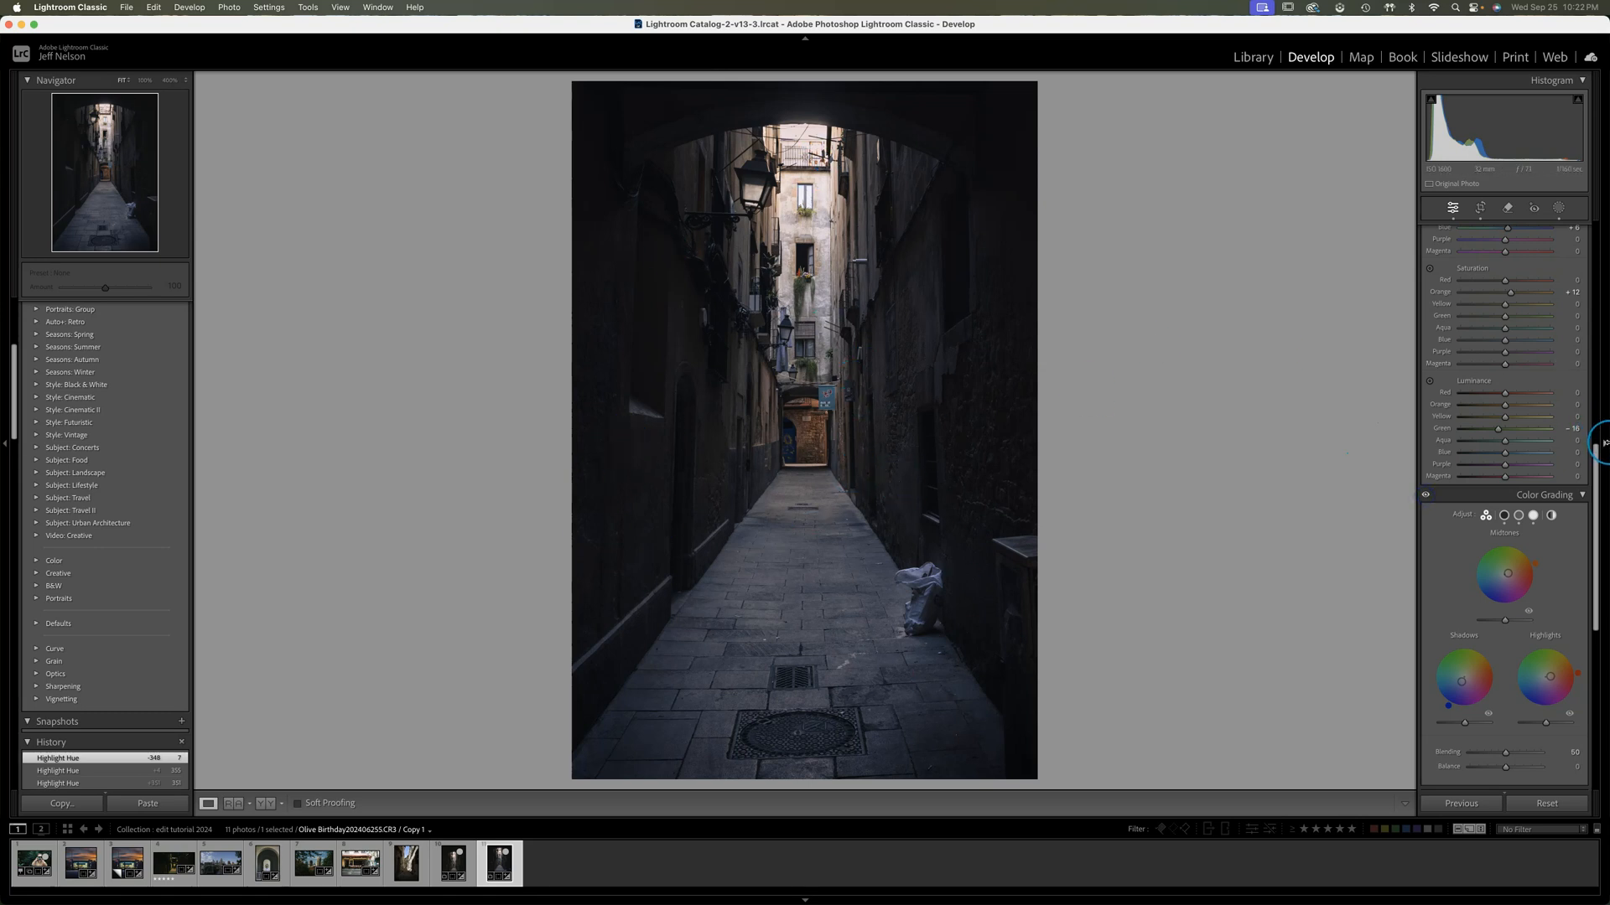
Compare the virtual copy with the earlier edit by switching between the two photos in the filmstrip
{"action": "left_click", "coordinate": [450, 868]}
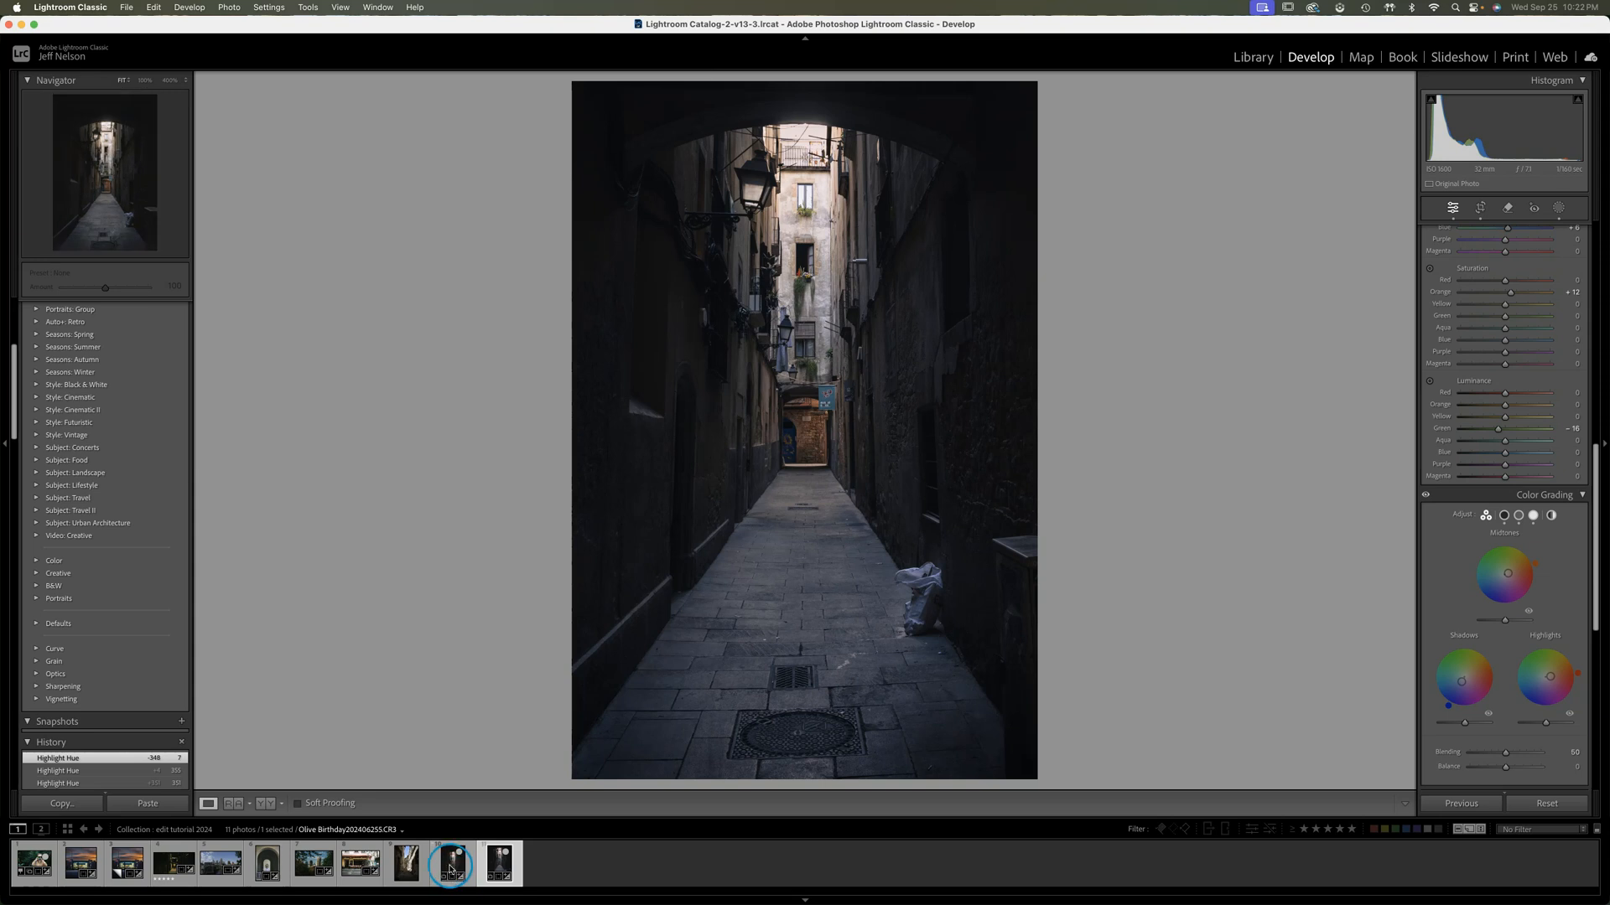
{"action": "left_click", "coordinate": [496, 867]}
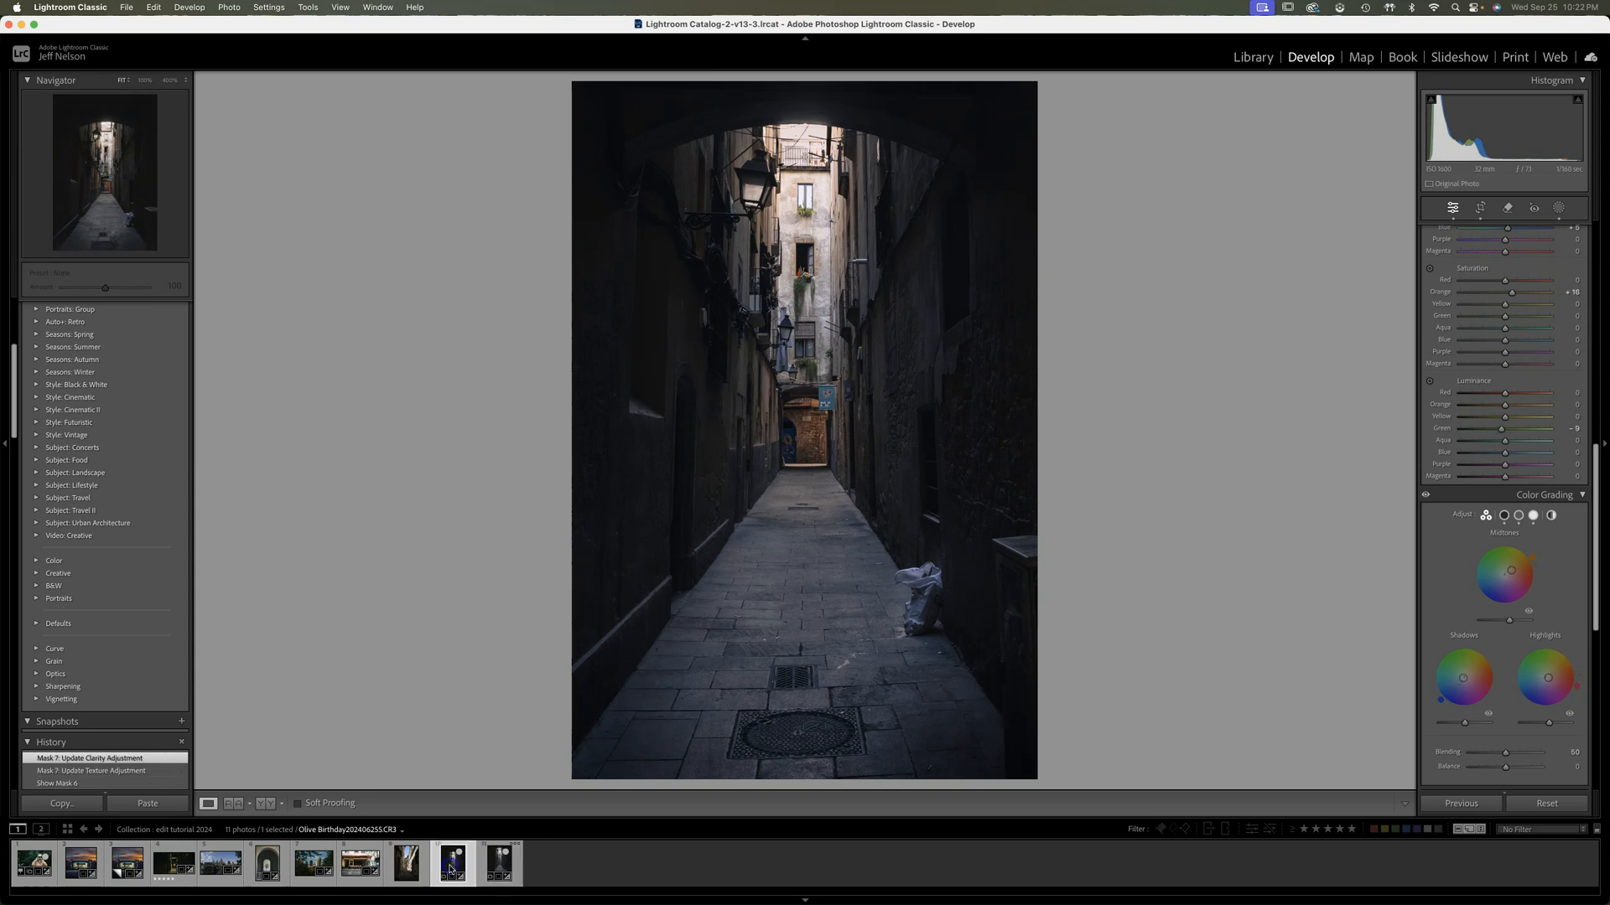
{"action": "left_click", "coordinate": [496, 869]}
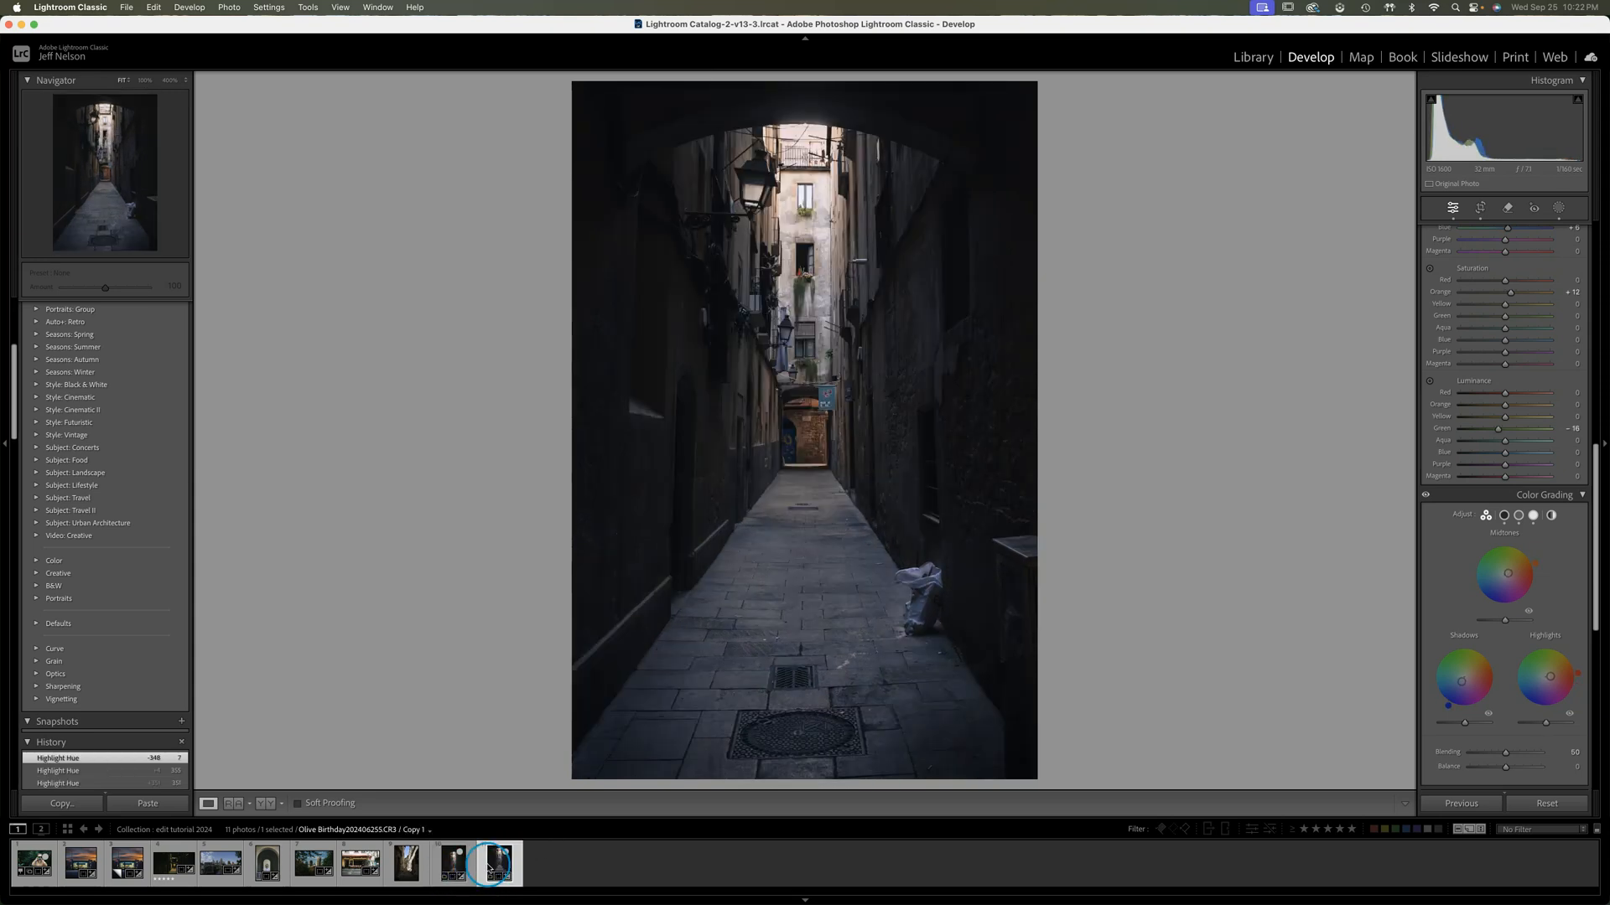
{"action": "left_click", "coordinate": [450, 867]}
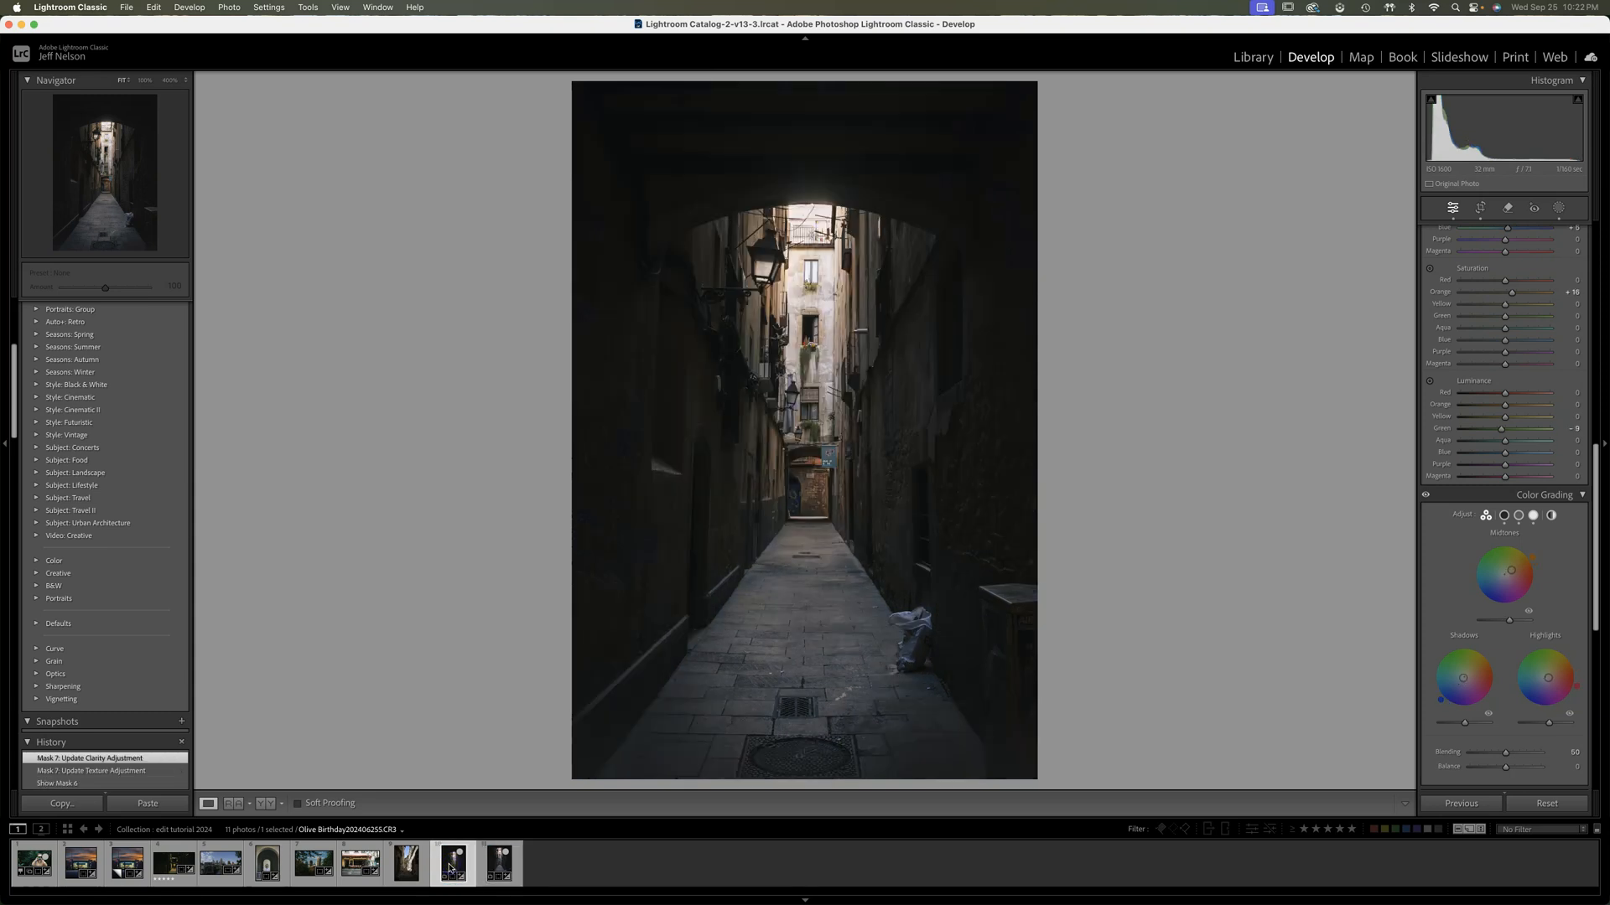
{"action": "left_click", "coordinate": [499, 870]}
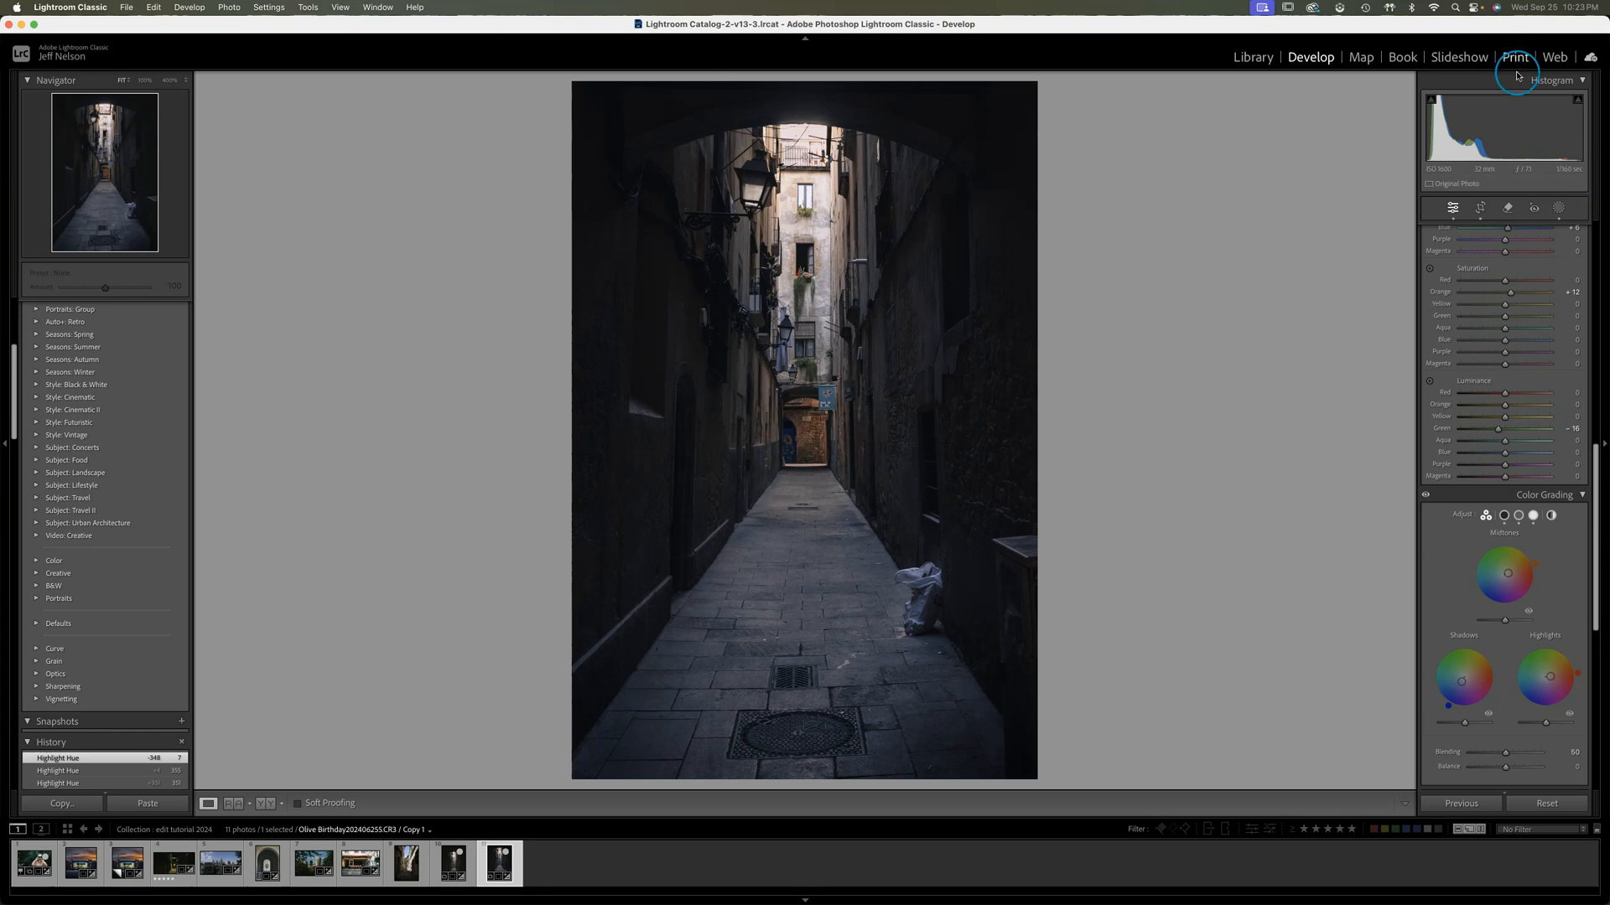
Reposition the photo within its crop to include more of the dark arch above the alley, and apply the crop
{"action": "left_click", "coordinate": [1480, 208]}
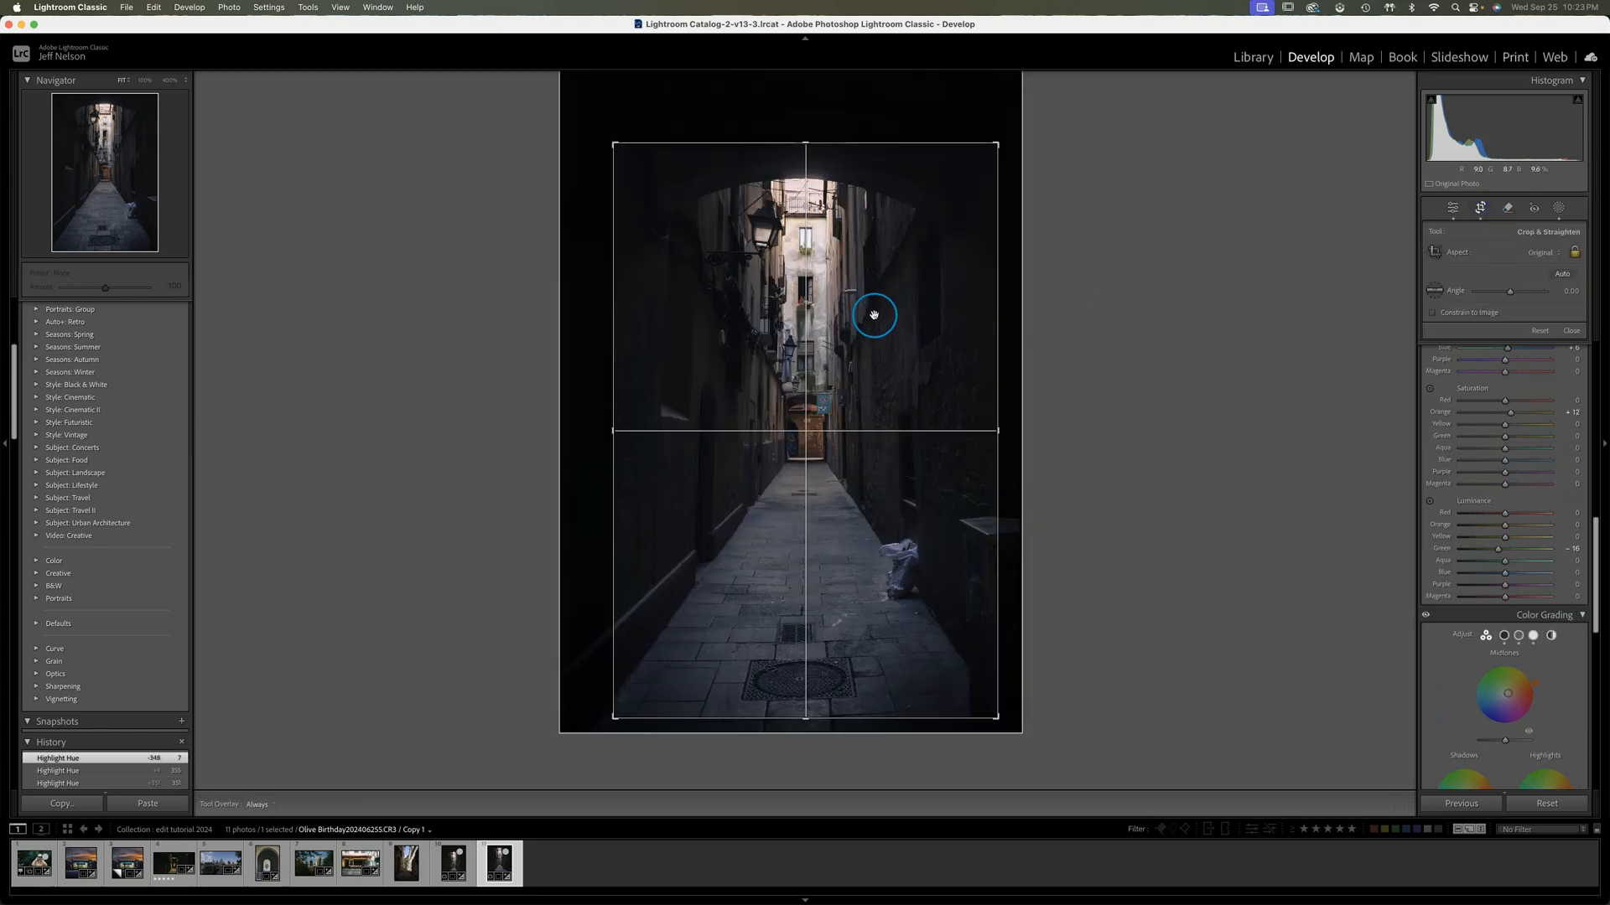
{"action": "left_click_drag", "start_coordinate": [872, 325], "coordinate": [874, 326]}
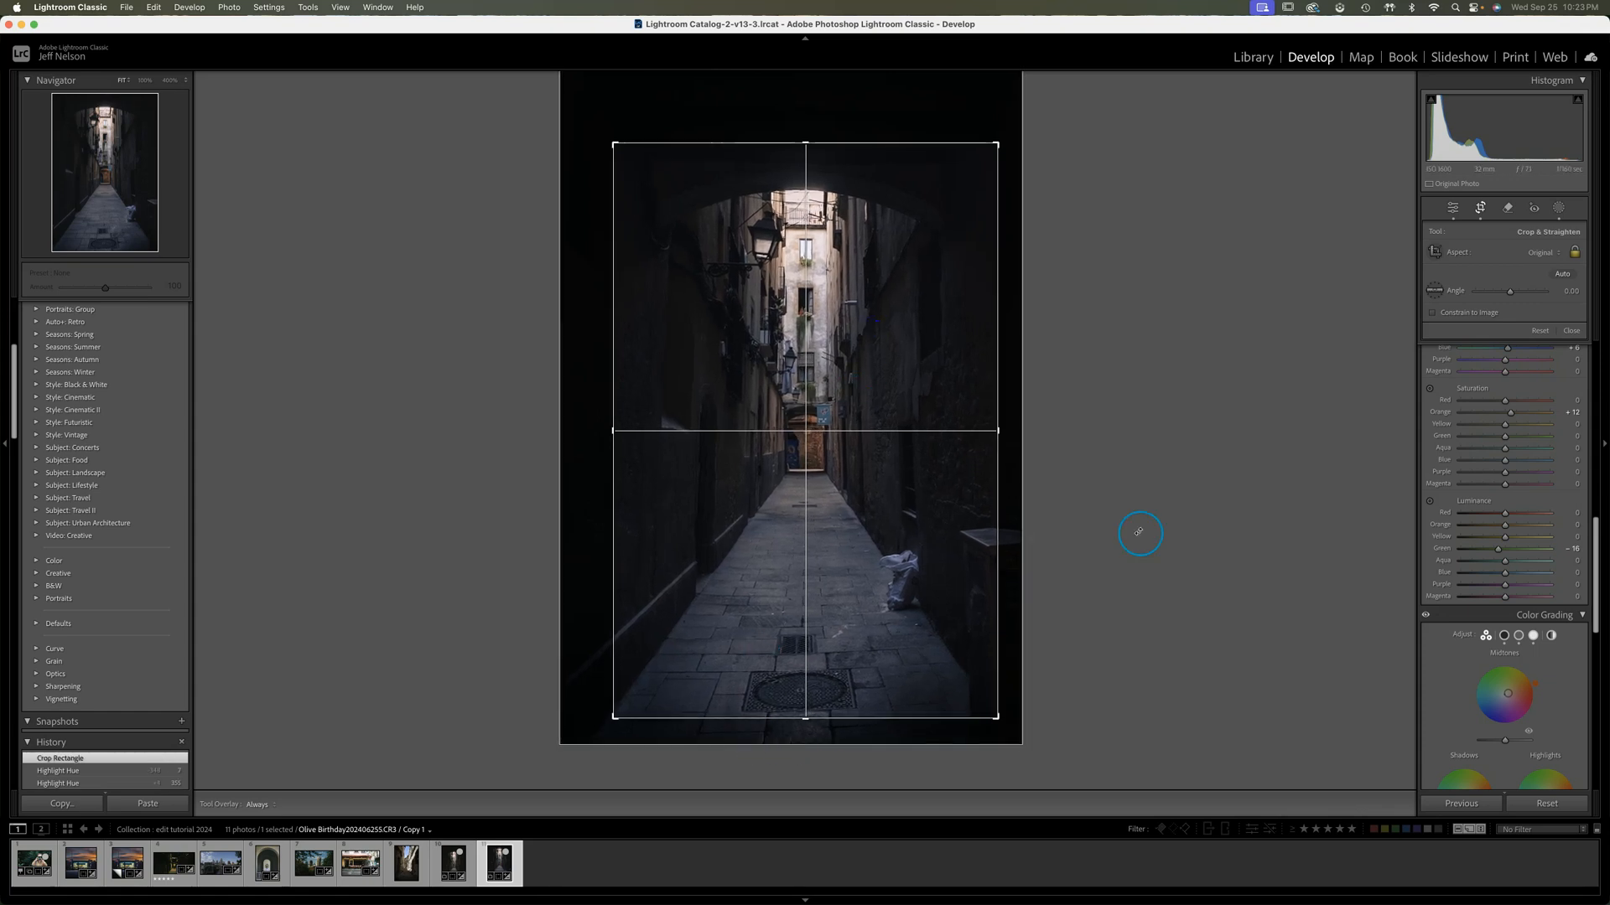
{"action": "left_click", "coordinate": [1479, 208]}
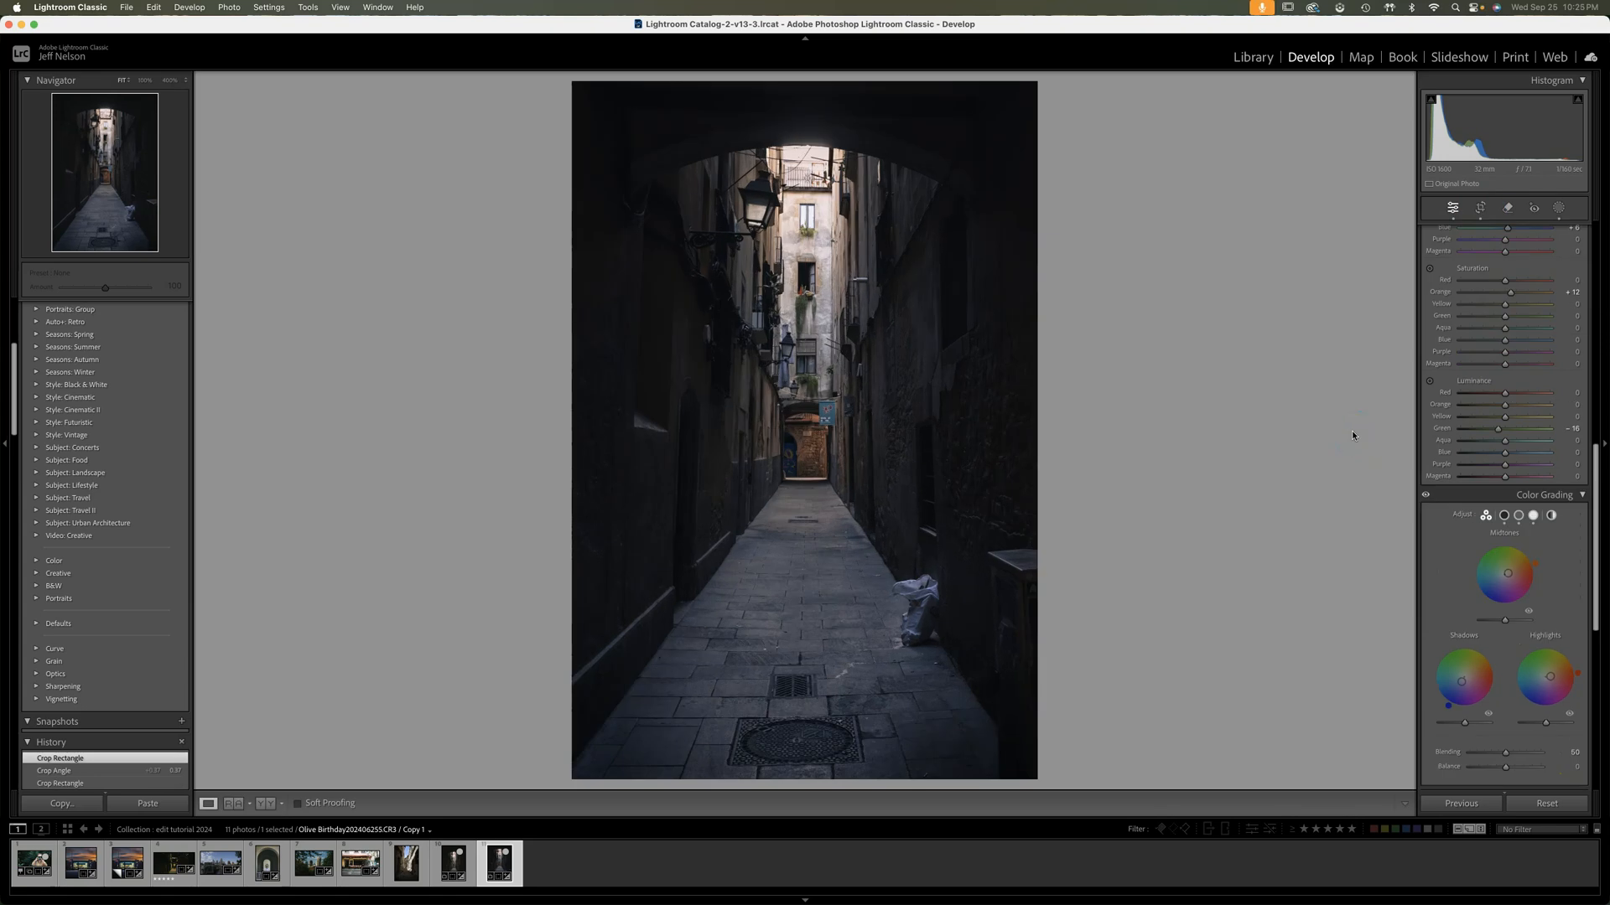